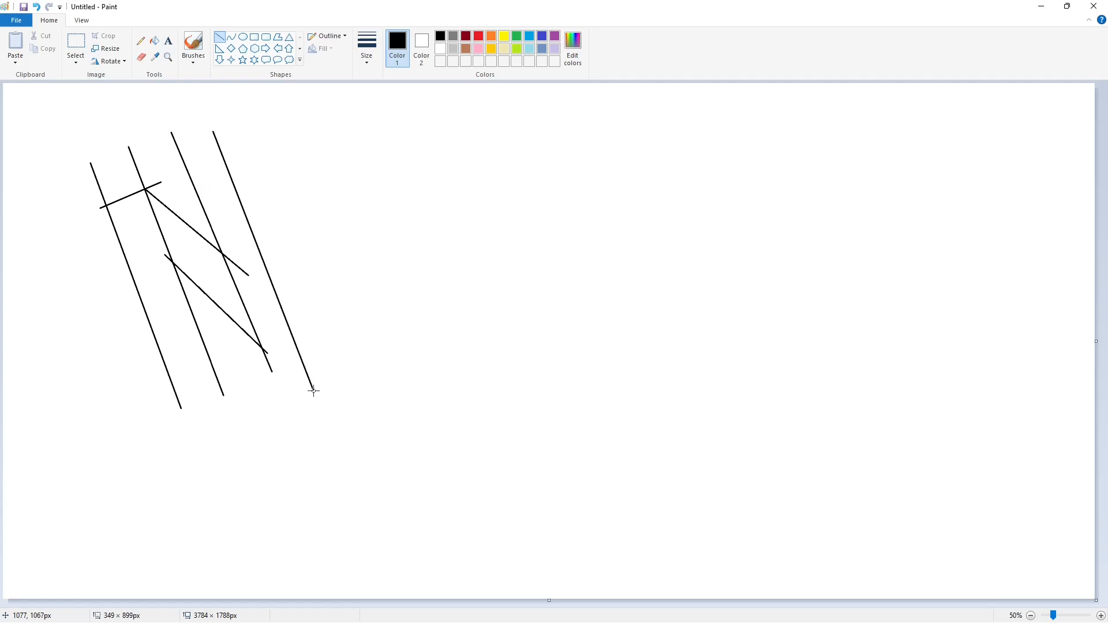
Draw crossing lines that close the top of the N's right stem and the bottom of the letter
{"action": "left_click", "coordinate": [311, 182]}
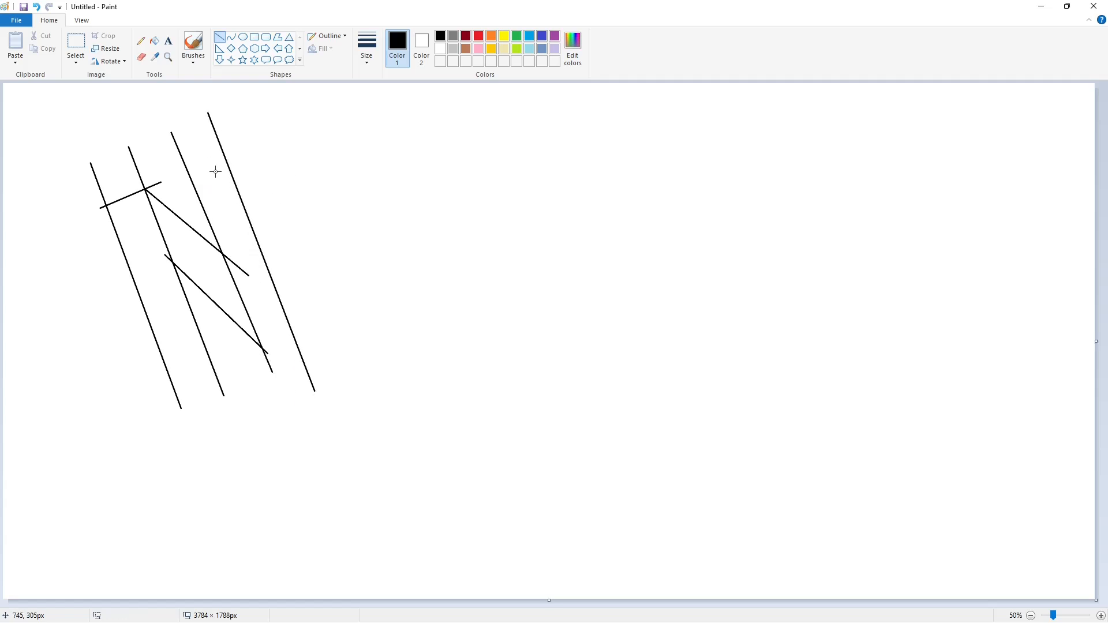
{"action": "left_click", "coordinate": [279, 172]}
{"action": "mouse_move", "coordinate": [165, 372]}
{"action": "left_mouse_down"}
{"action": "mouse_move", "coordinate": [328, 301]}
{"action": "mouse_move", "coordinate": [150, 376]}
{"action": "left_mouse_up"}
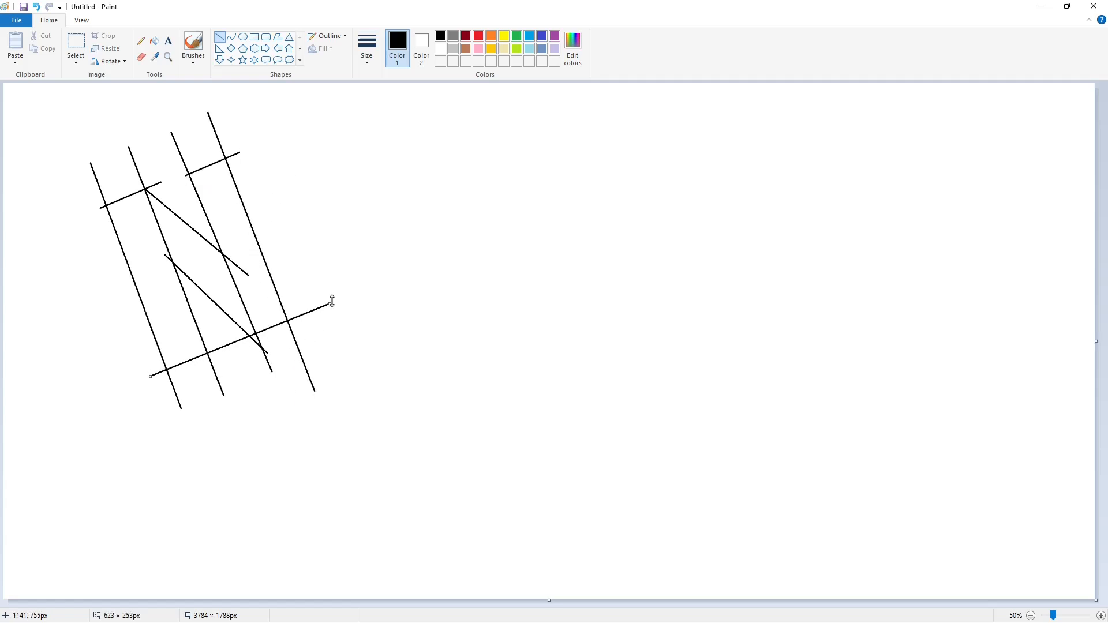
Fill the N's enclosed areas with black and recolour the whole letter purple
{"action": "left_click", "coordinate": [154, 41]}
{"action": "left_click", "coordinate": [196, 253]}
{"action": "left_click", "coordinate": [235, 255]}
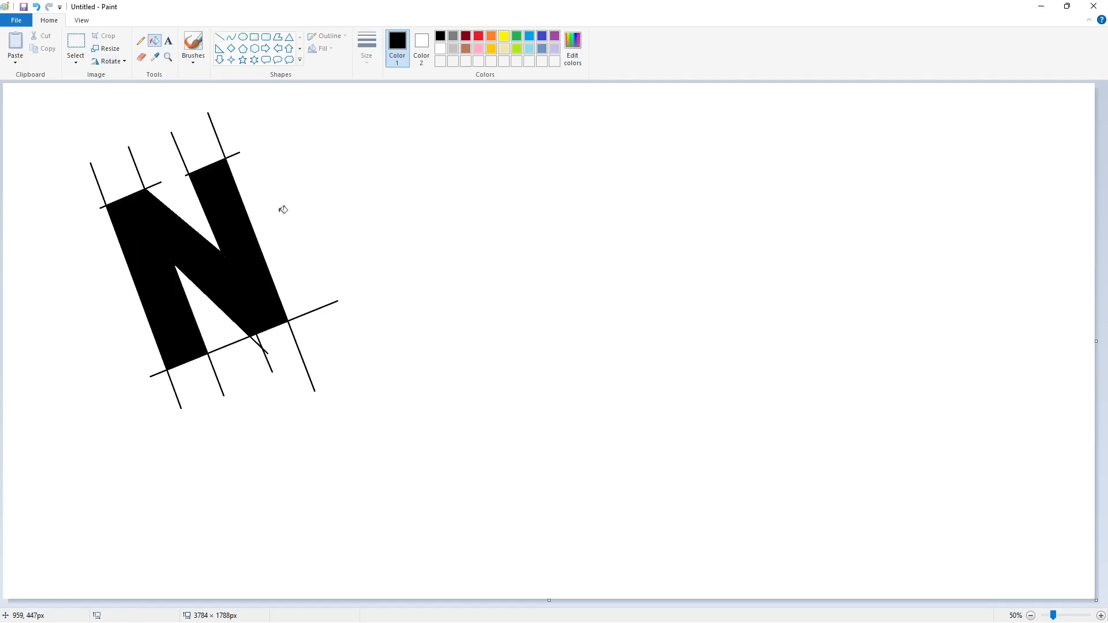
{"action": "left_click", "coordinate": [555, 36]}
{"action": "left_click", "coordinate": [240, 270]}
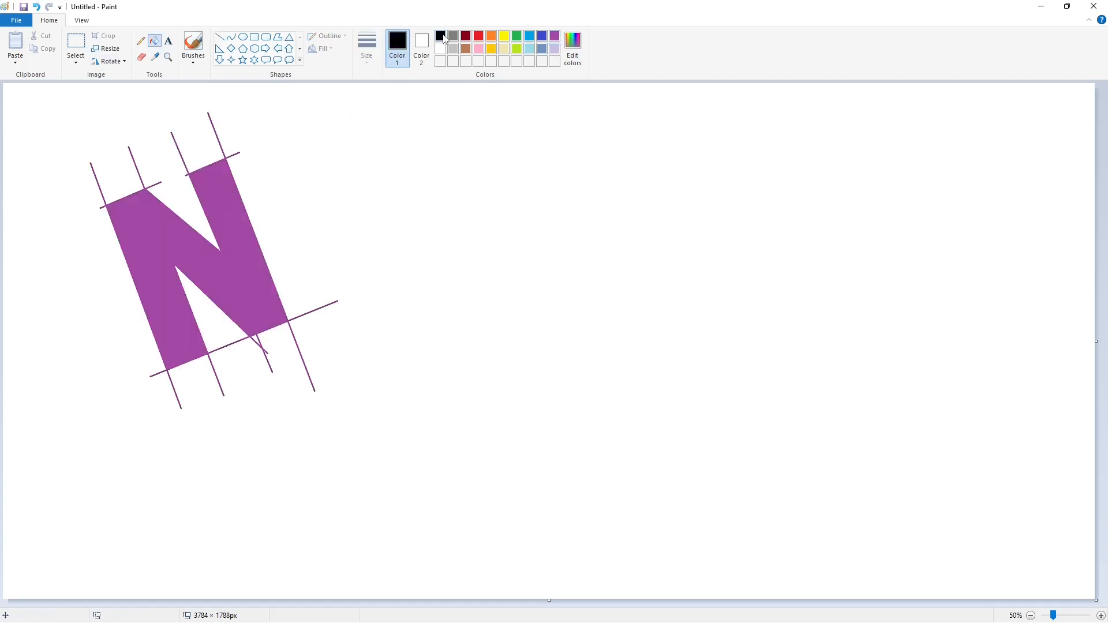
Draw a small black circle about 27 px wide above the N's left stem and select it for copying
{"action": "left_click", "coordinate": [243, 37]}
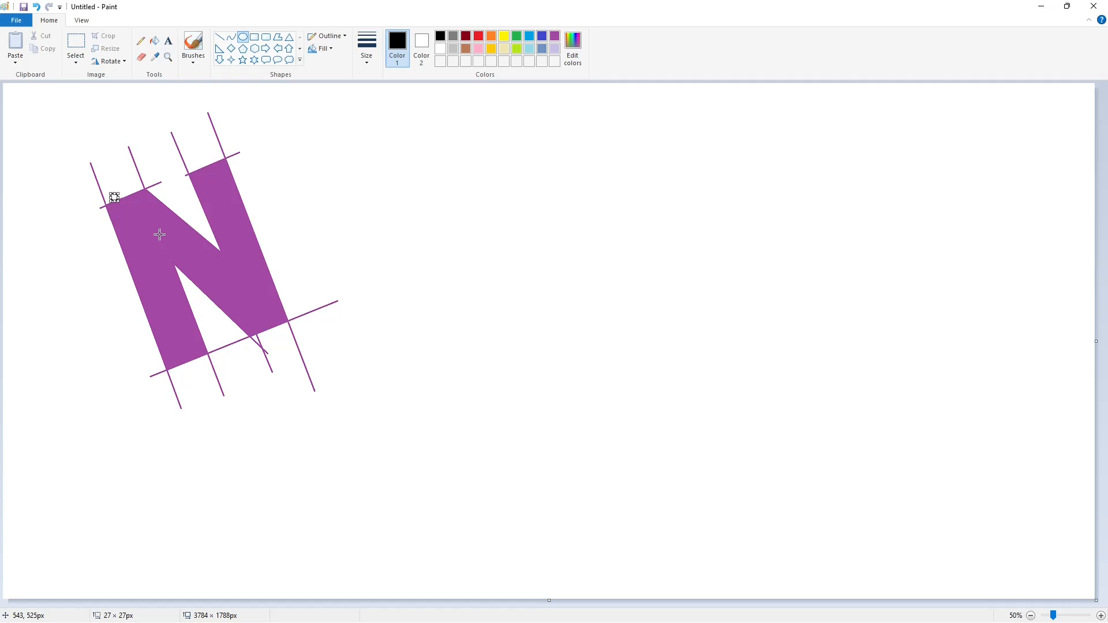
{"action": "left_click", "coordinate": [75, 43]}
{"action": "mouse_move", "coordinate": [115, 182]}
{"action": "left_mouse_down"}
{"action": "mouse_move", "coordinate": [114, 173]}
{"action": "mouse_move", "coordinate": [129, 189]}
{"action": "left_mouse_up"}
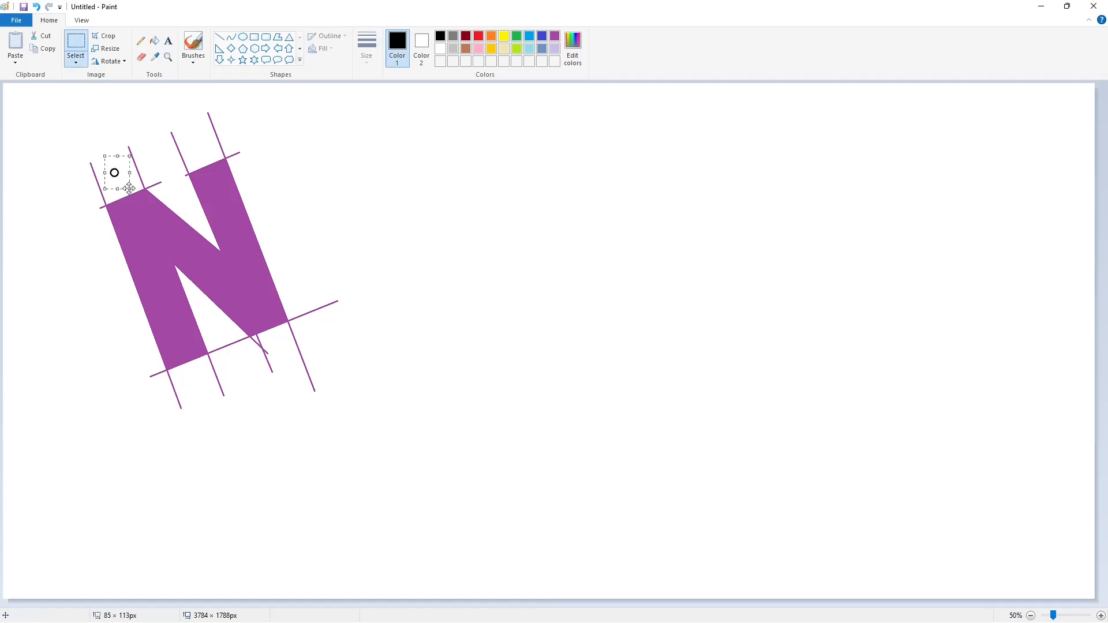
{"action": "key", "text": "Escape"}
Paste the small circle inside the N's upper-left corner, clear the corner outside it with white and fill the circle purple
{"action": "left_click", "coordinate": [1100, 615]}
{"action": "key", "text": "ctrl+v"}
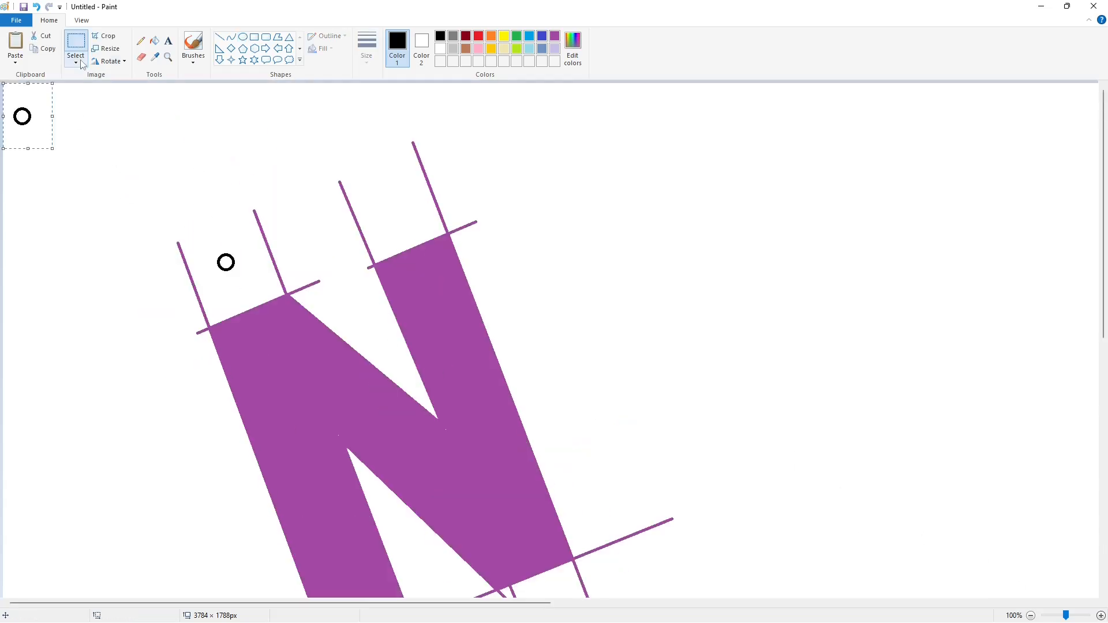
{"action": "left_click_drag", "start_coordinate": [22, 115], "coordinate": [219, 333]}
{"action": "left_click", "coordinate": [154, 40]}
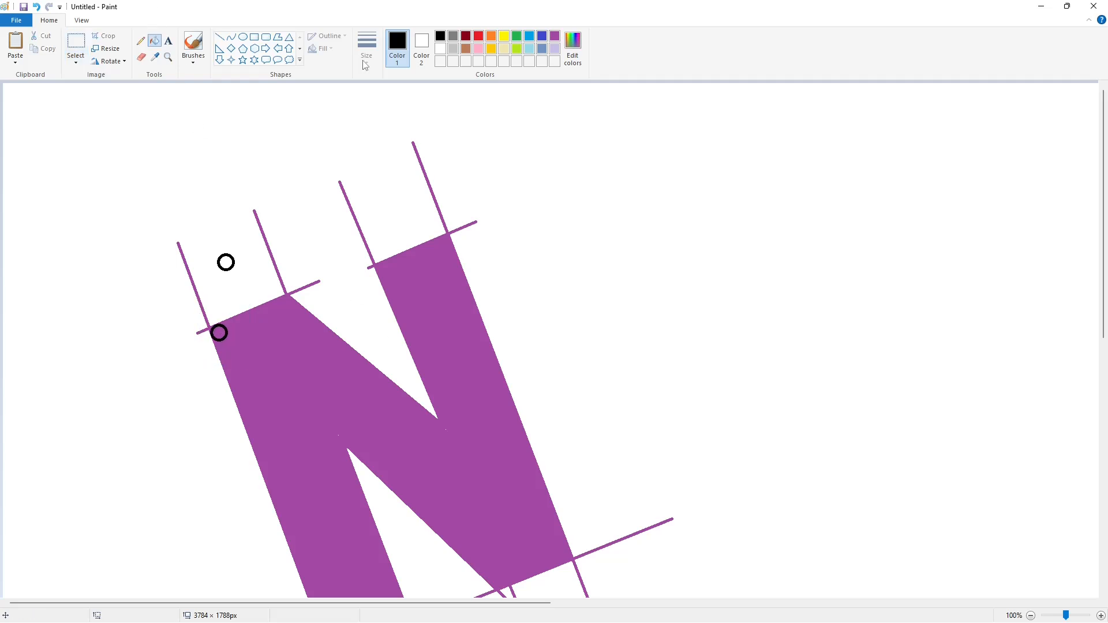
{"action": "left_click", "coordinate": [209, 327]}
{"action": "left_click", "coordinate": [554, 35]}
{"action": "left_click", "coordinate": [216, 325]}
{"action": "left_click", "coordinate": [1030, 615]}
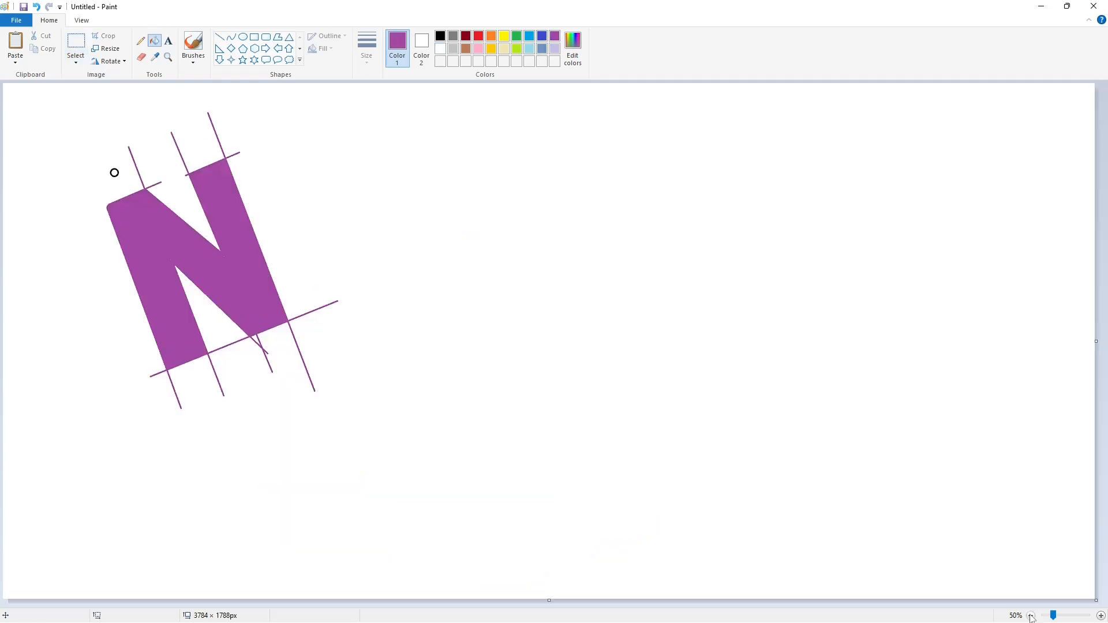
Undo the fills made around the N's upper-left corner
{"action": "left_click", "coordinate": [1100, 615]}
{"action": "key", "text": "ctrl+z"}
{"action": "key", "text": "ctrl+z"}
{"action": "key", "text": "ctrl+z"}
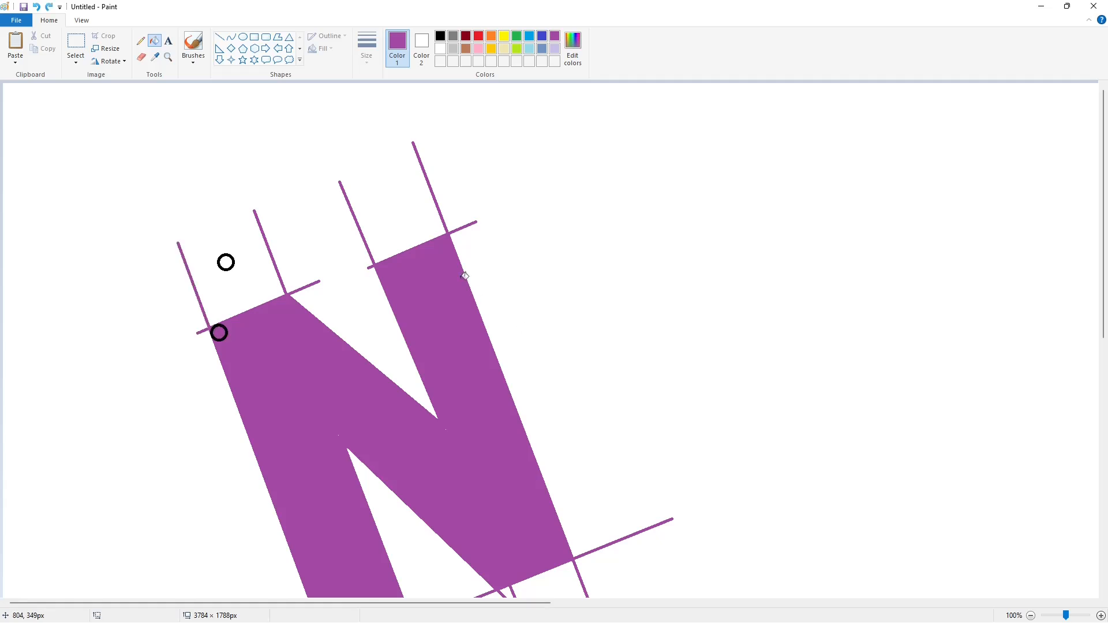
Draw a slightly larger black circle above the first one and copy it
{"action": "left_click", "coordinate": [242, 36]}
{"action": "left_click", "coordinate": [76, 41]}
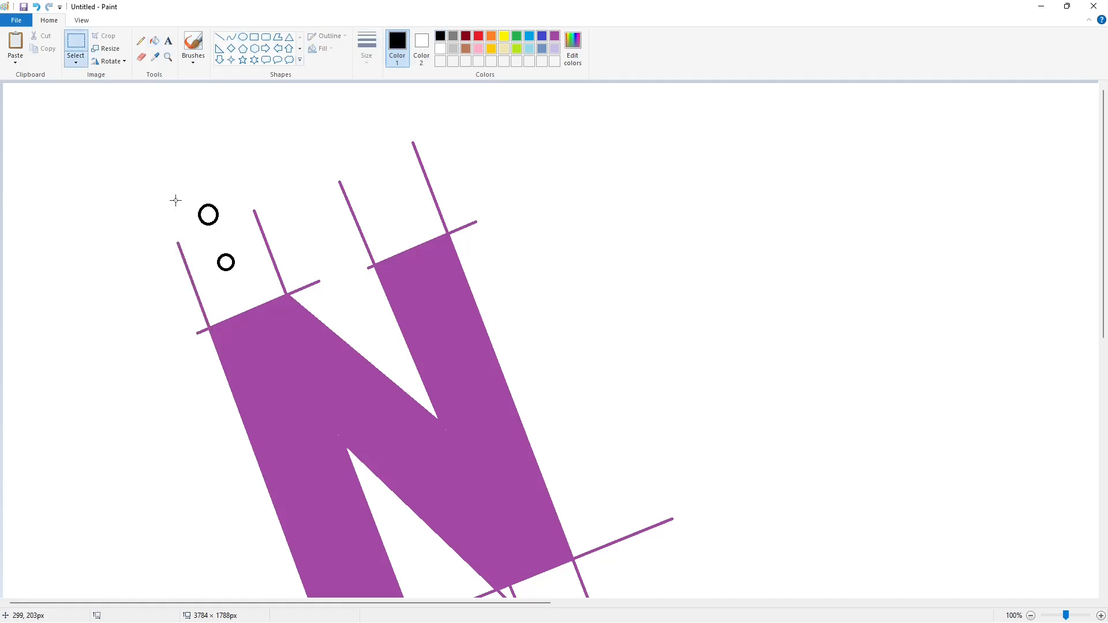
{"action": "left_click_drag", "start_coordinate": [183, 190], "coordinate": [243, 235]}
{"action": "key", "text": "ctrl+c"}
Try to round the N's upper-left corner with a pasted copy of the larger circle and a white fill
{"action": "key", "text": "ctrl+v"}
{"action": "left_click_drag", "start_coordinate": [33, 107], "coordinate": [227, 332]}
{"action": "key", "text": "Left"}
{"action": "key", "text": "Left"}
{"action": "key", "text": "Left"}
{"action": "left_click", "coordinate": [320, 338]}
{"action": "left_click", "coordinate": [154, 40]}
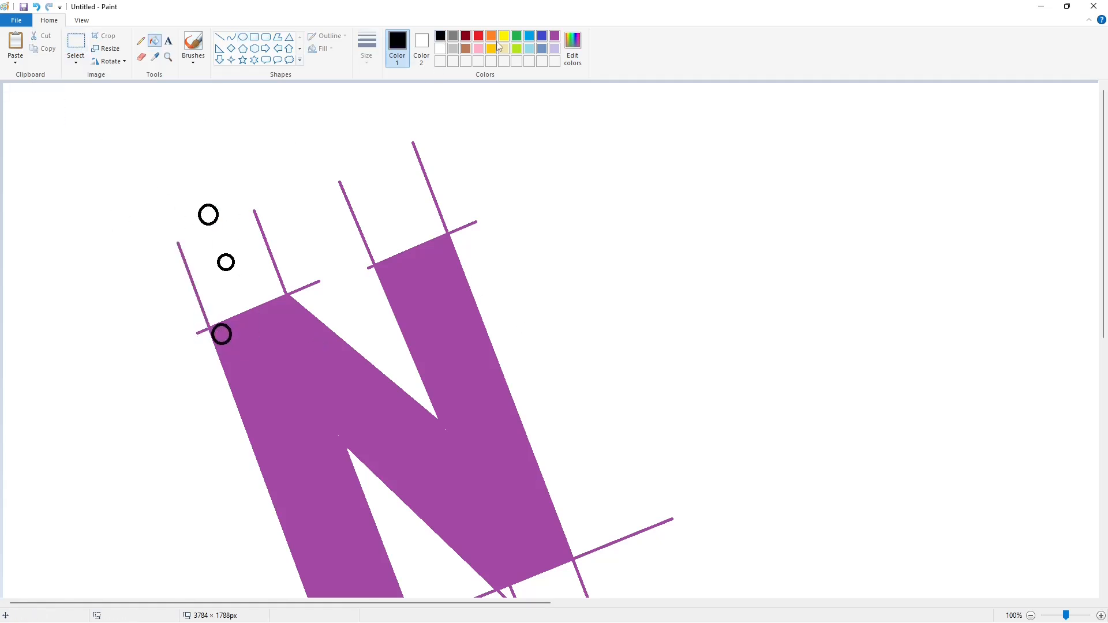
{"action": "left_click", "coordinate": [440, 49]}
{"action": "left_click", "coordinate": [230, 322]}
{"action": "key", "text": "ctrl+z"}
{"action": "key", "text": "ctrl+z"}
Paste the larger circle inside the N's upper-left corner, clear the area outside it with white and recolour the circle purple
{"action": "key", "text": "ctrl+v"}
{"action": "left_click_drag", "start_coordinate": [31, 112], "coordinate": [223, 335]}
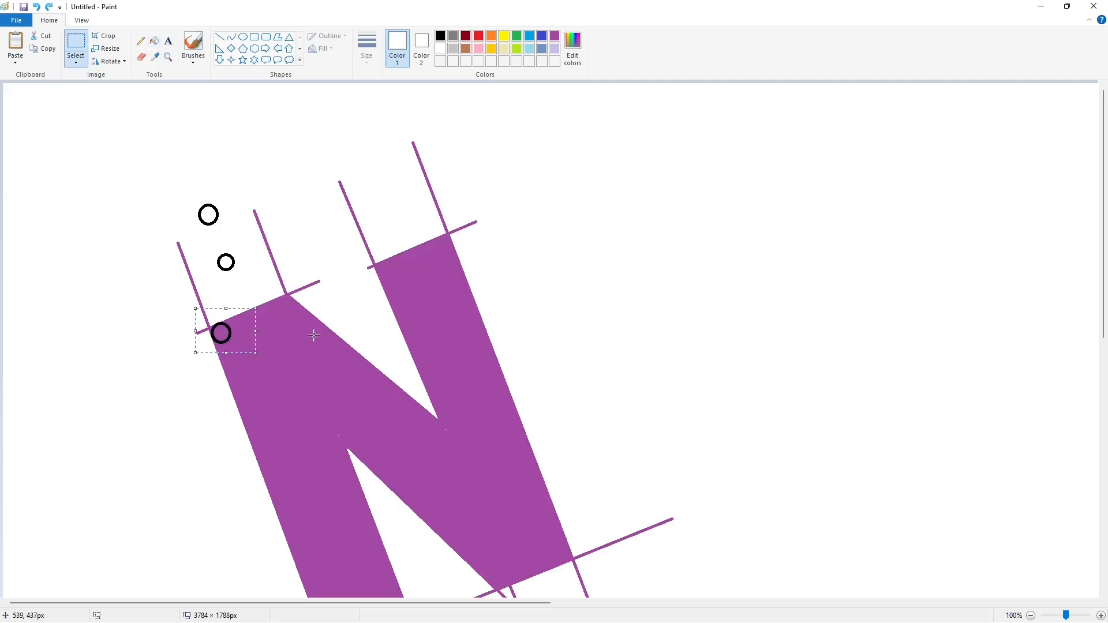
{"action": "left_click", "coordinate": [154, 45]}
{"action": "left_click", "coordinate": [206, 326]}
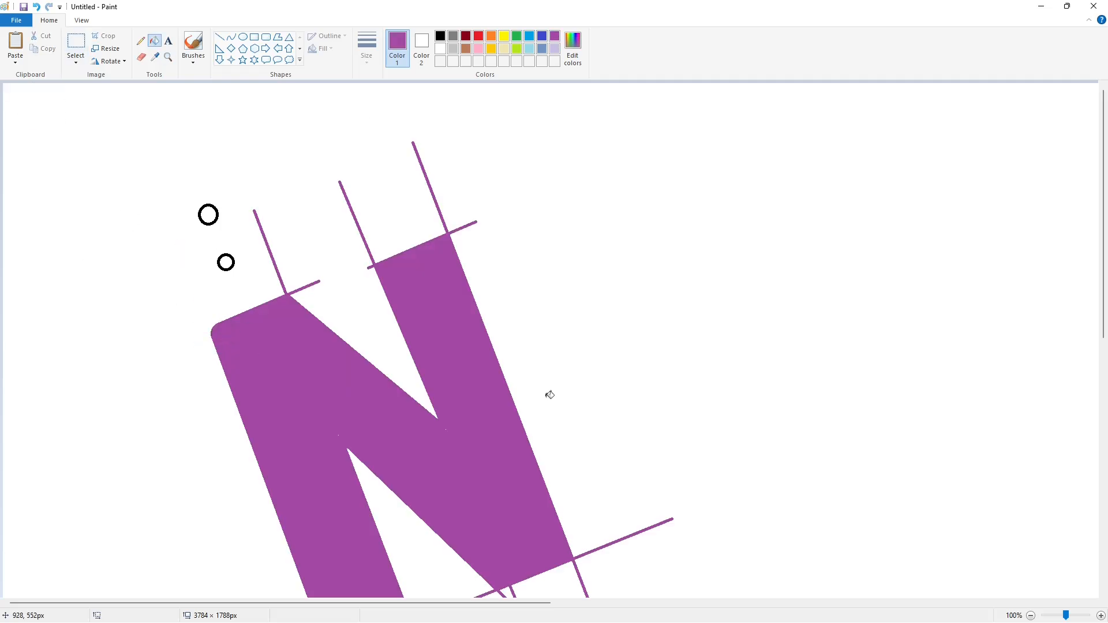
Paste a copy of the larger circle into each of the N's four bottom corners
{"action": "scroll", "coordinate": [870, 499], "scroll_direction": "down", "scroll_amount": 3}
{"action": "key", "text": "ctrl+v"}
{"action": "left_click_drag", "start_coordinate": [43, 114], "coordinate": [351, 521]}
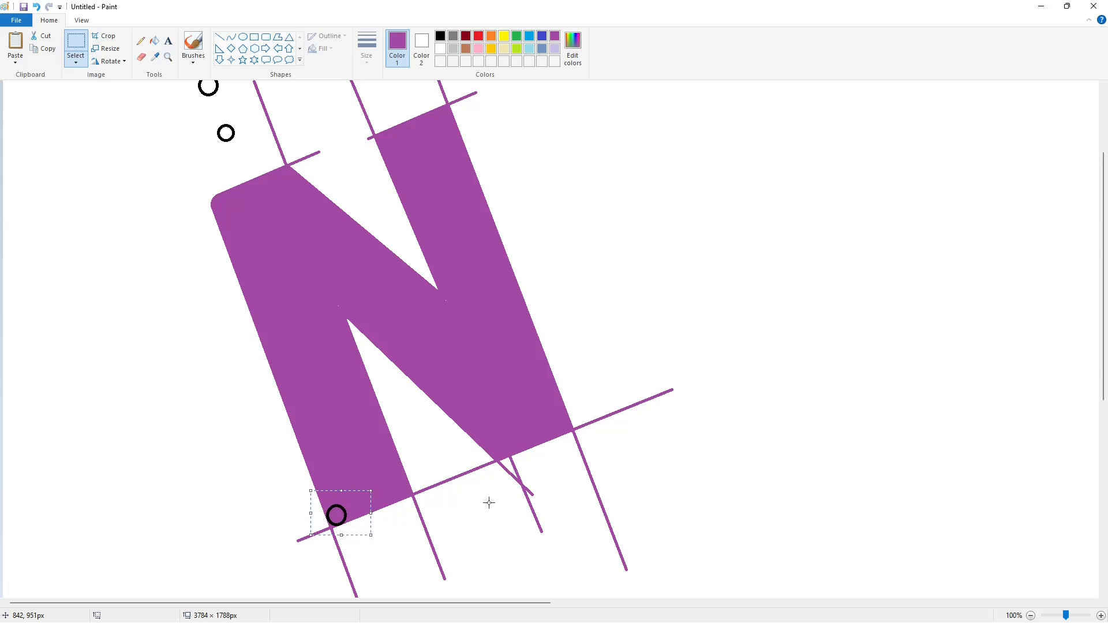
{"action": "key", "text": "ctrl+v"}
{"action": "left_click_drag", "start_coordinate": [29, 108], "coordinate": [400, 489]}
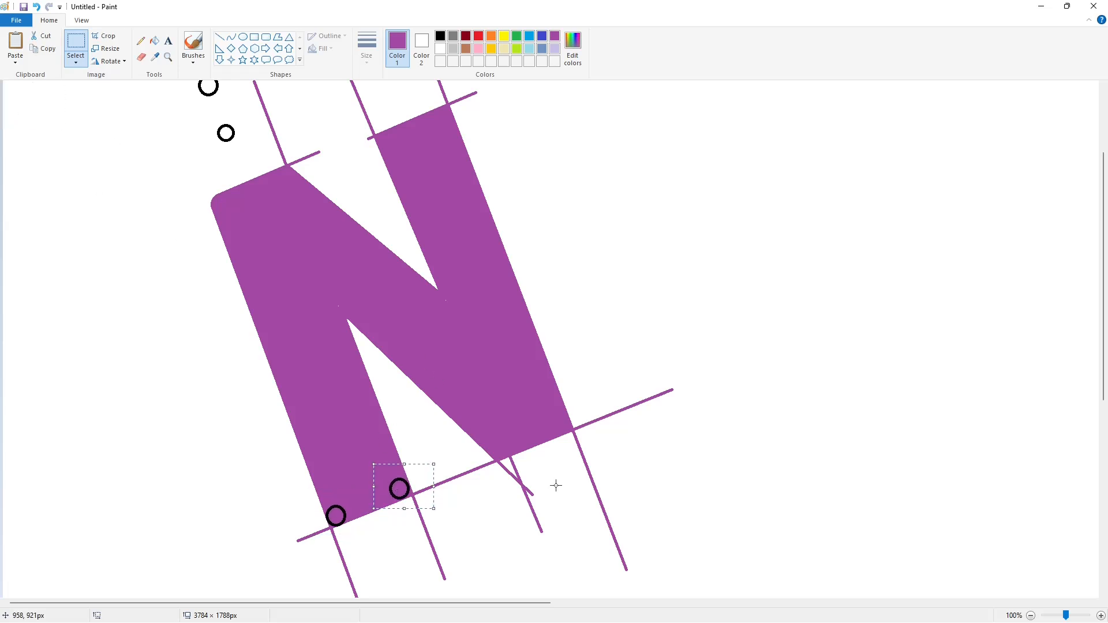
{"action": "key", "text": "ctrl+v"}
{"action": "left_click_drag", "start_coordinate": [29, 109], "coordinate": [499, 450]}
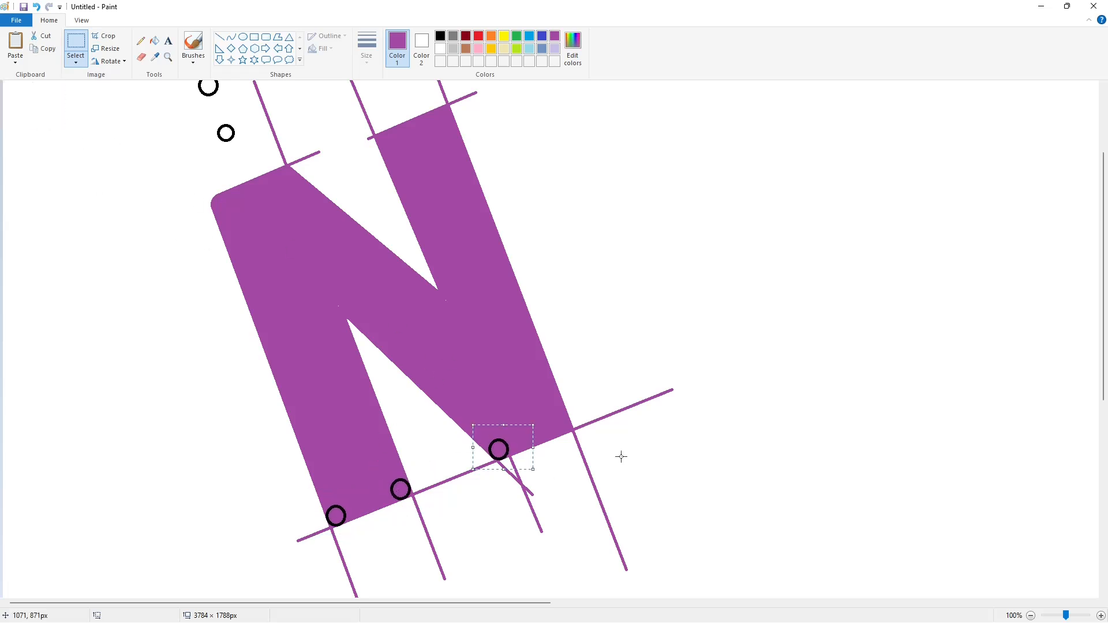
{"action": "key", "text": "ctrl+v"}
{"action": "left_click_drag", "start_coordinate": [29, 109], "coordinate": [559, 424]}
Paste copies of the larger circle into the N's three remaining top corners
{"action": "key", "text": "ctrl+v"}
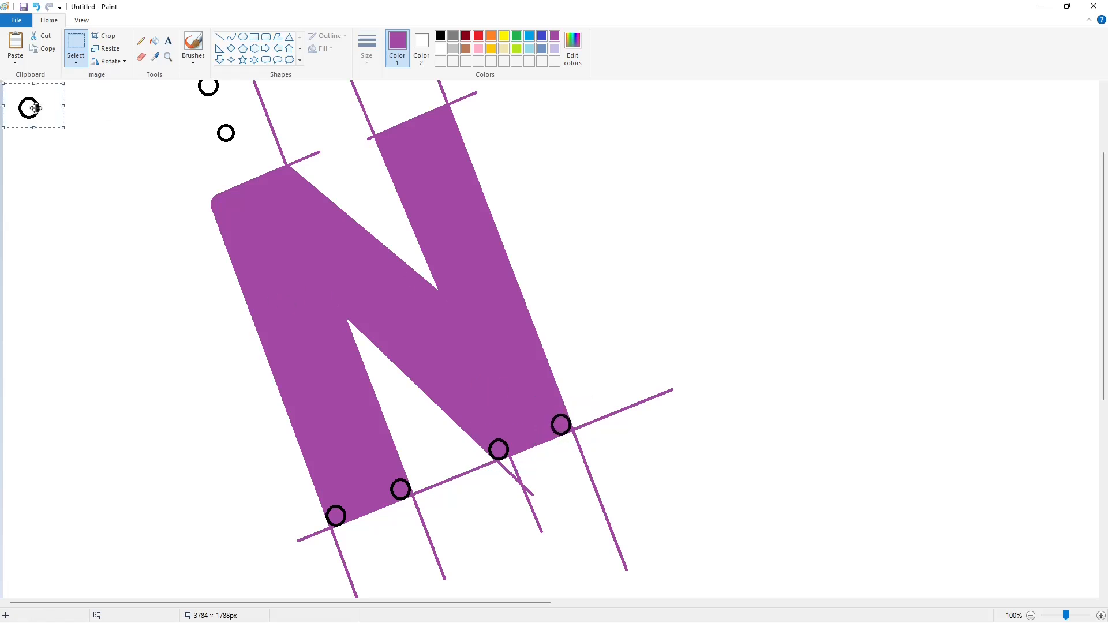
{"action": "left_click_drag", "start_coordinate": [29, 109], "coordinate": [286, 176]}
{"action": "key", "text": "ctrl+v"}
{"action": "left_click_drag", "start_coordinate": [33, 107], "coordinate": [391, 141]}
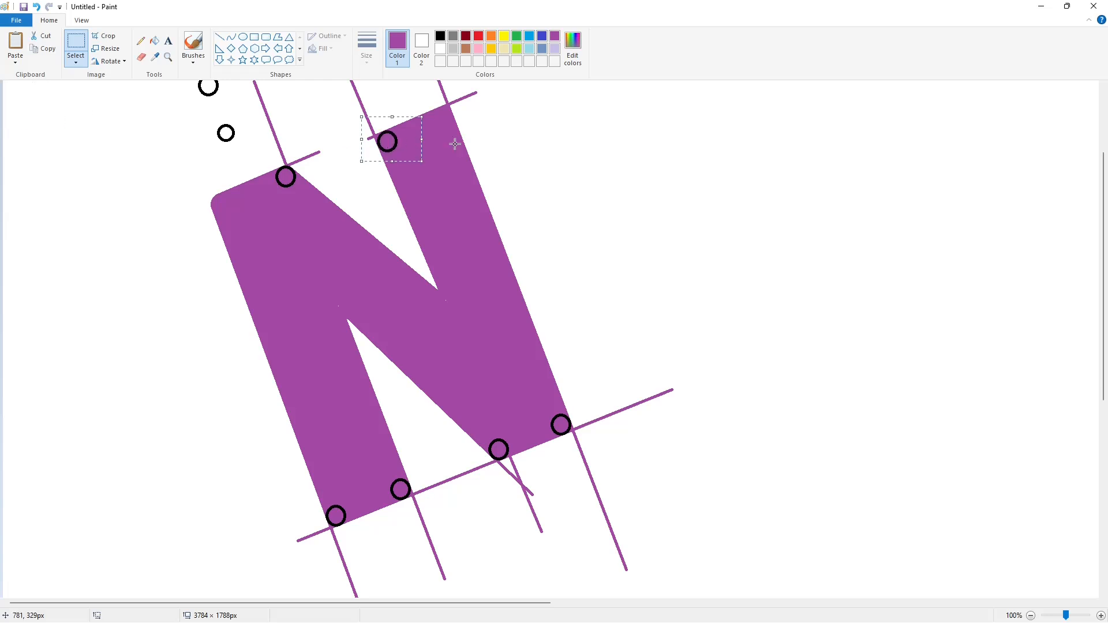
{"action": "key", "text": "ctrl+v"}
{"action": "left_click_drag", "start_coordinate": [30, 107], "coordinate": [443, 119]}
Try filling the purple N with black to test whether the corner circles separate it from the guide lines
{"action": "left_click", "coordinate": [154, 40]}
{"action": "left_click", "coordinate": [440, 36]}
{"action": "left_click", "coordinate": [454, 207]}
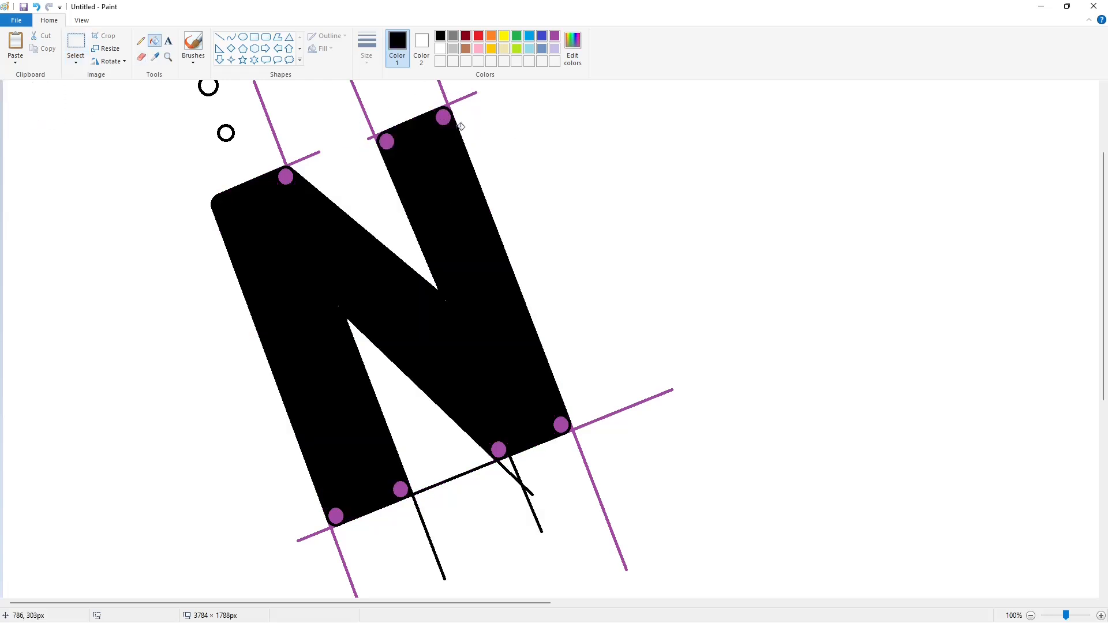
{"action": "key", "text": "ctrl+z"}
{"action": "key", "text": "ctrl+y"}
{"action": "key", "text": "ctrl+z"}
{"action": "key", "text": "ctrl+y"}
{"action": "key", "text": "ctrl+z"}
Try a white fill on the circle at the lower end of the N's diagonal
{"action": "left_click", "coordinate": [440, 48]}
{"action": "left_click", "coordinate": [497, 460]}
{"action": "key", "text": "ctrl+z"}
{"action": "left_click", "coordinate": [1100, 615]}
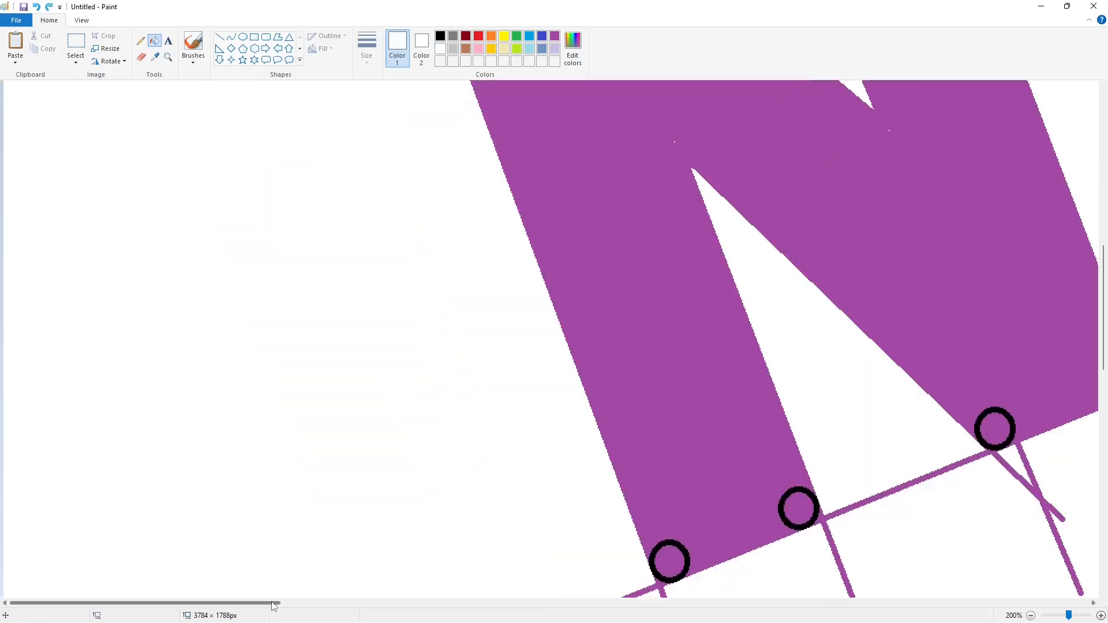
{"action": "left_click_drag", "start_coordinate": [273, 603], "coordinate": [413, 603]}
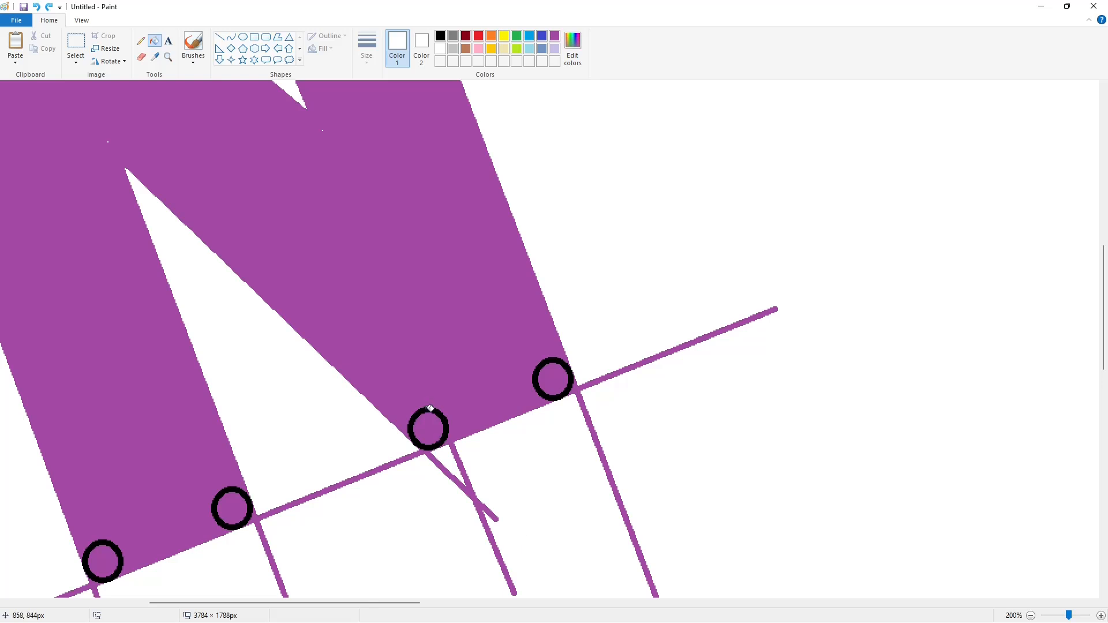
{"action": "left_click", "coordinate": [442, 436]}
Undo the last fill and reposition the circle at the lower end of the N's diagonal against both edges
{"action": "left_click", "coordinate": [76, 43]}
{"action": "key", "text": "ctrl+z"}
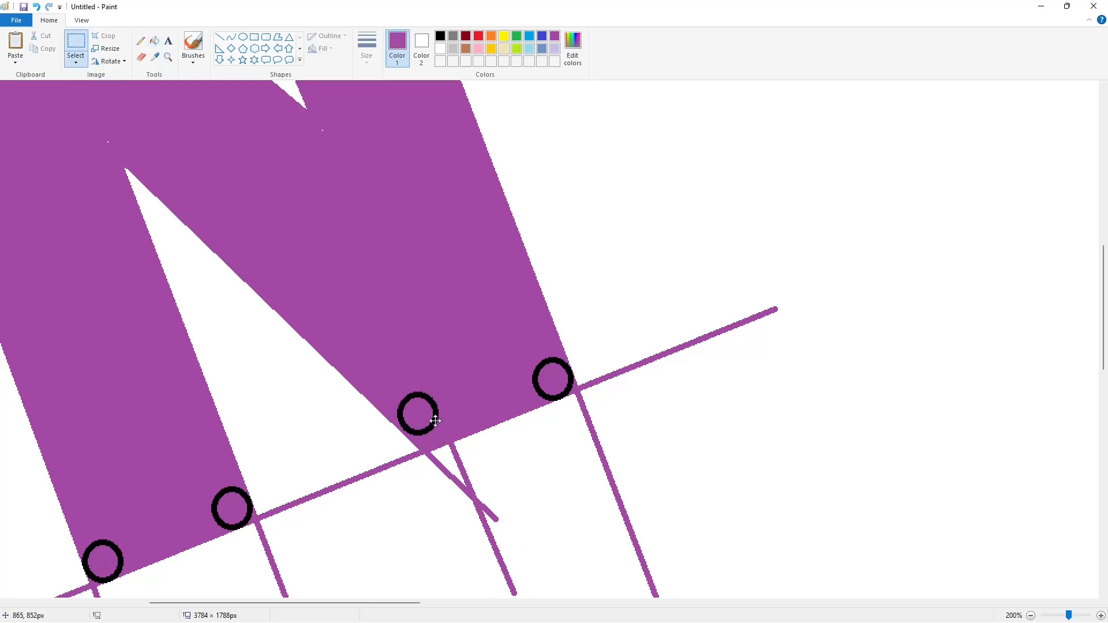
{"action": "left_click_drag", "start_coordinate": [375, 380], "coordinate": [496, 469]}
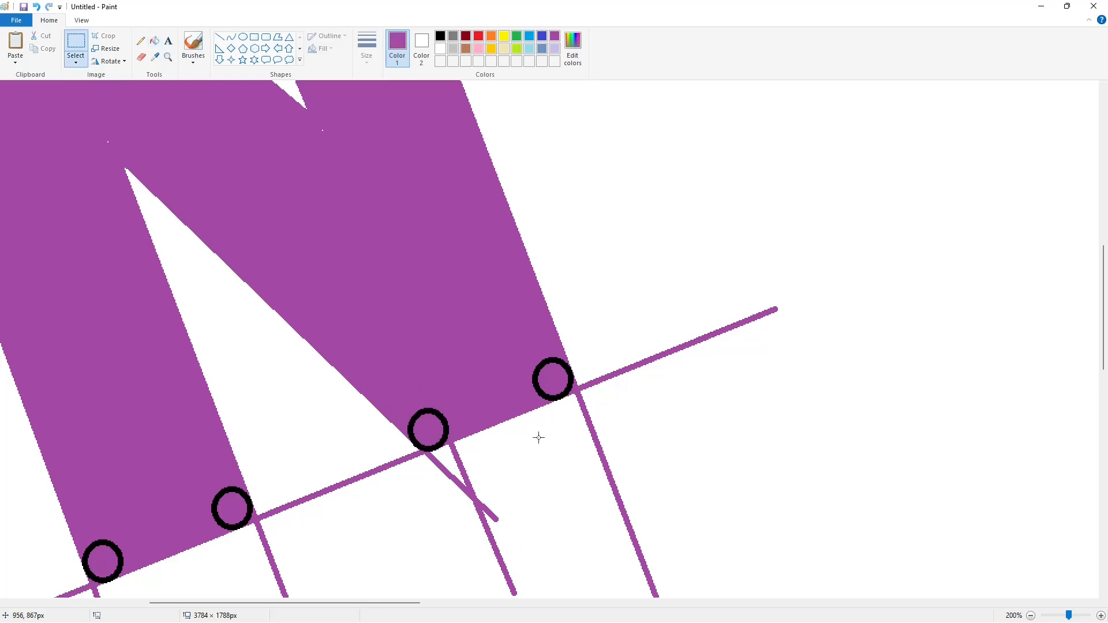
Try the black fill on the N again with the repositioned circle, and undo it
{"action": "left_click", "coordinate": [155, 40]}
{"action": "left_click", "coordinate": [440, 36]}
{"action": "left_click", "coordinate": [497, 346]}
{"action": "key", "text": "ctrl+z"}
{"action": "key", "text": "ctrl+y"}
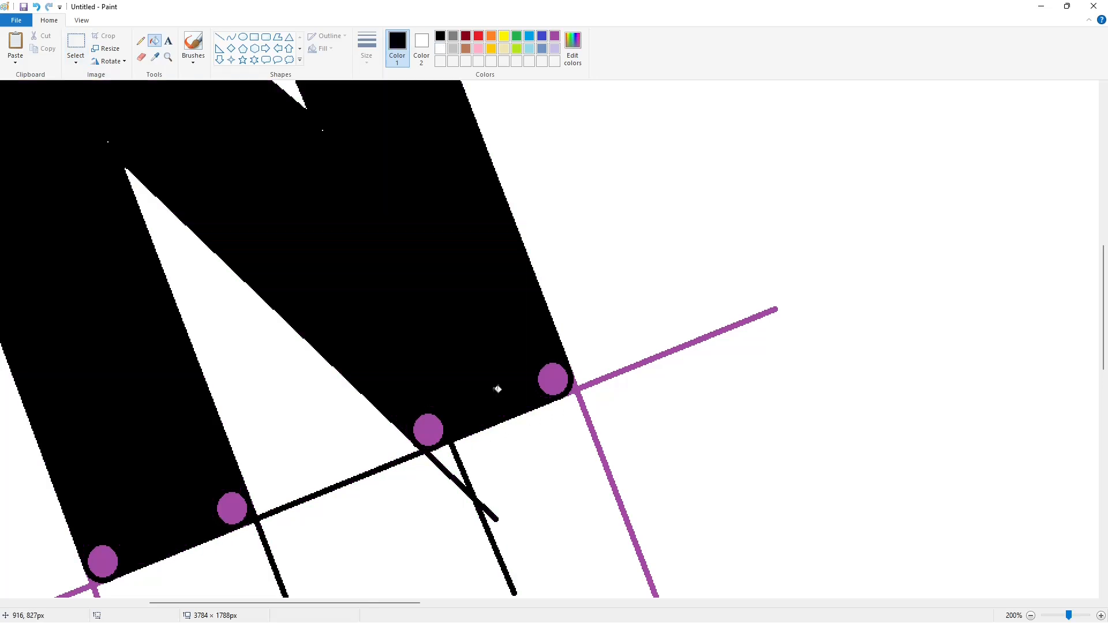
{"action": "key", "text": "ctrl+z"}
Cut the inner guide line off the N's bottom edge with a white line about 22 × 10 px and fill the letter black
{"action": "left_click", "coordinate": [219, 36]}
{"action": "left_click", "coordinate": [439, 49]}
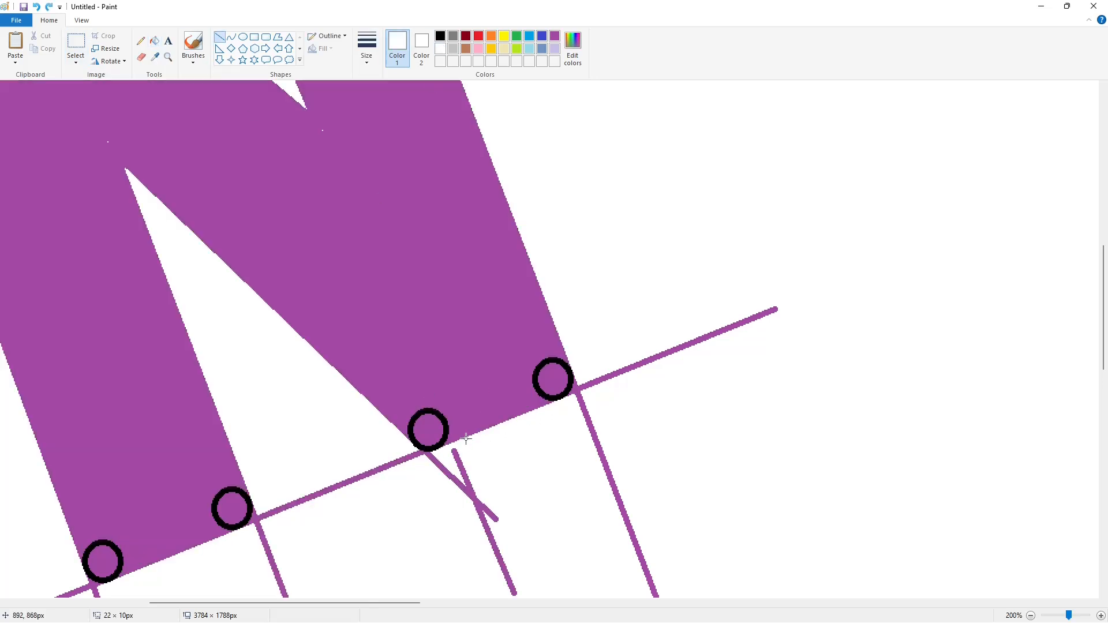
{"action": "left_click", "coordinate": [155, 41]}
{"action": "left_click", "coordinate": [439, 36]}
{"action": "left_click", "coordinate": [491, 346]}
Fill the background purple to merge it with the guide lines, and refill it white to erase them
{"action": "left_click", "coordinate": [1030, 615]}
{"action": "left_click_drag", "start_coordinate": [531, 602], "coordinate": [398, 594]}
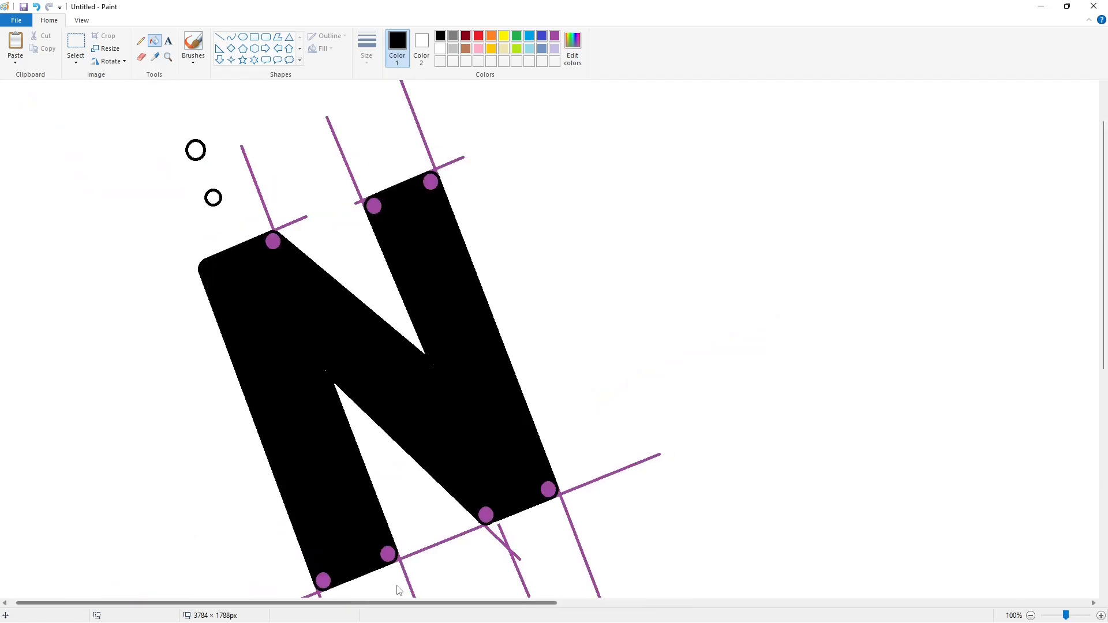
{"action": "scroll", "coordinate": [435, 390], "scroll_direction": "down", "scroll_amount": 2}
{"action": "scroll", "coordinate": [435, 390], "scroll_direction": "up", "scroll_amount": 2}
{"action": "left_click", "coordinate": [553, 36]}
{"action": "left_click", "coordinate": [581, 287]}
{"action": "left_click", "coordinate": [439, 49]}
{"action": "left_click", "coordinate": [581, 286]}
{"action": "scroll", "coordinate": [581, 286], "scroll_direction": "down", "scroll_amount": 2}
Recolour the N purple so it merges with the corner circles, and fill the whole letter solid black
{"action": "left_click", "coordinate": [554, 35]}
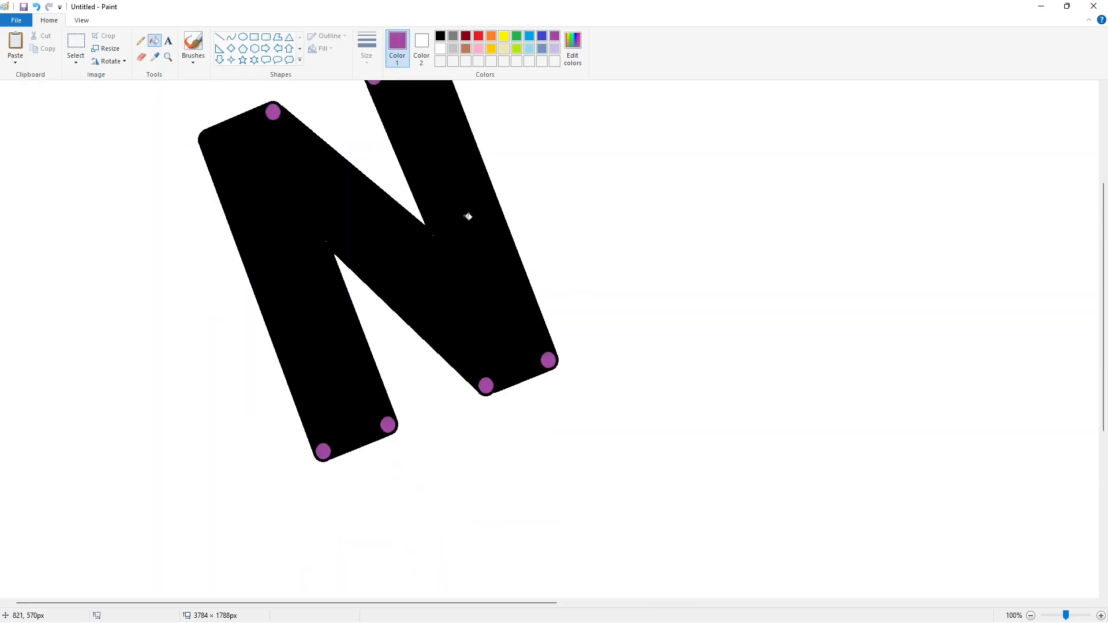
{"action": "left_click", "coordinate": [467, 215]}
{"action": "scroll", "coordinate": [586, 316], "scroll_direction": "up", "scroll_amount": 2}
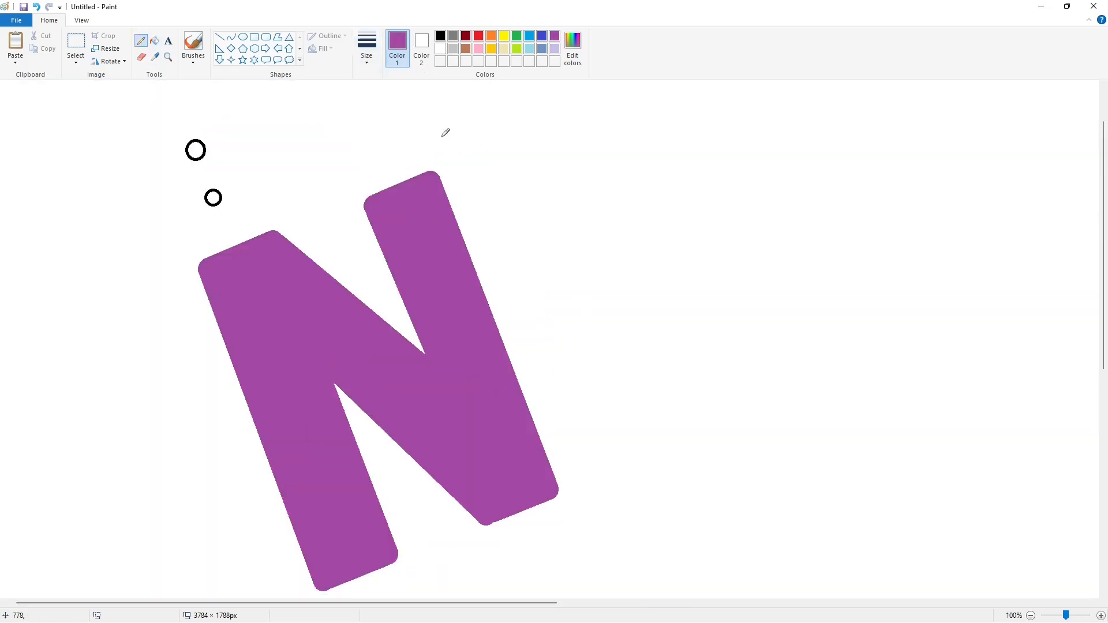
{"action": "left_click", "coordinate": [155, 40]}
{"action": "left_click", "coordinate": [450, 253]}
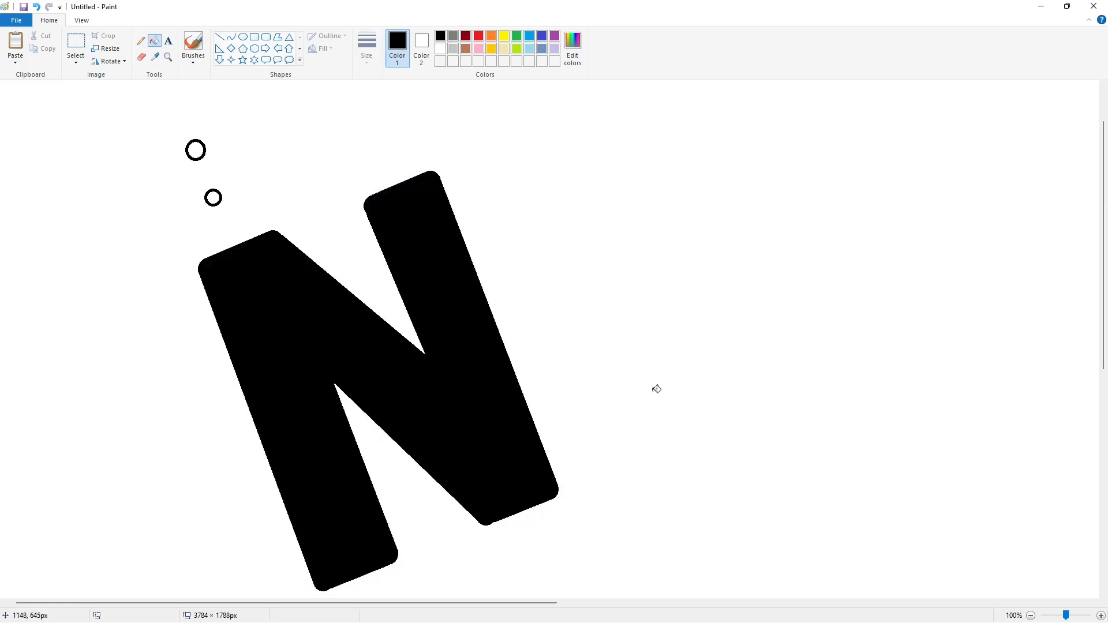
Smooth the N's rounded corners with short black lines, about 6 × 17 px and 24 × 10 px
{"action": "left_click", "coordinate": [220, 37]}
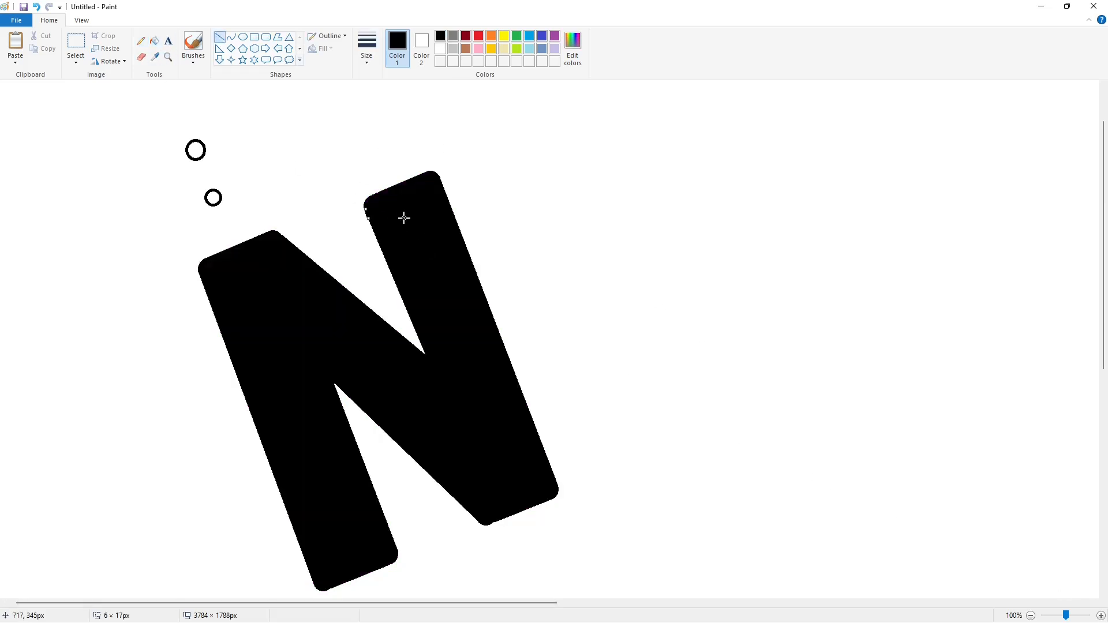
{"action": "scroll", "coordinate": [529, 360], "scroll_direction": "down", "scroll_amount": 3}
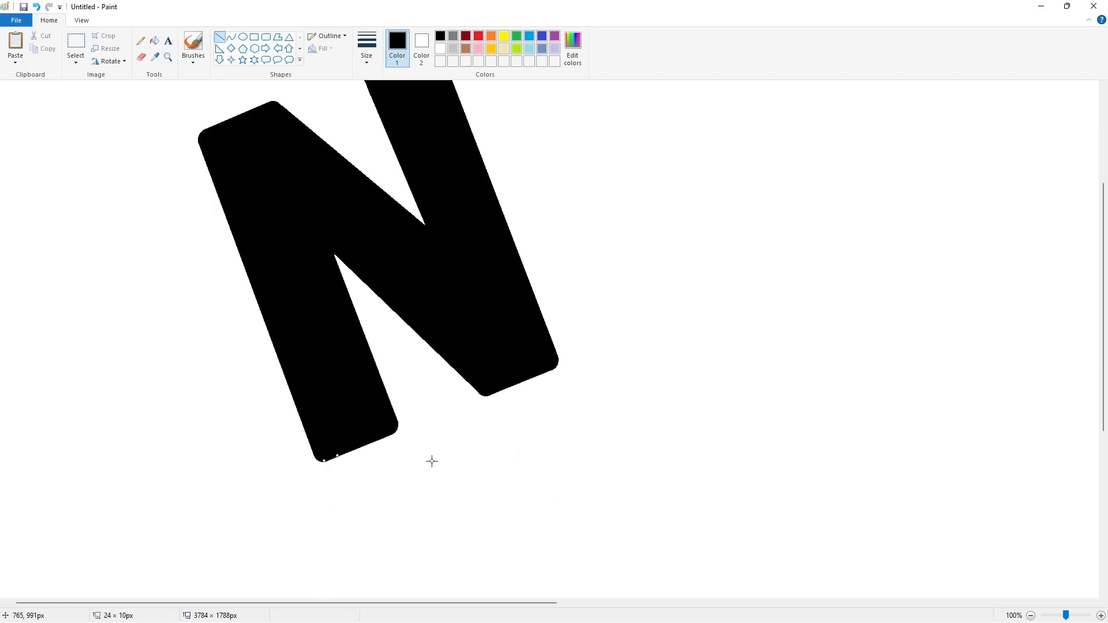
{"action": "scroll", "coordinate": [431, 461], "scroll_direction": "down", "scroll_amount": 1, "text": "ctrl"}
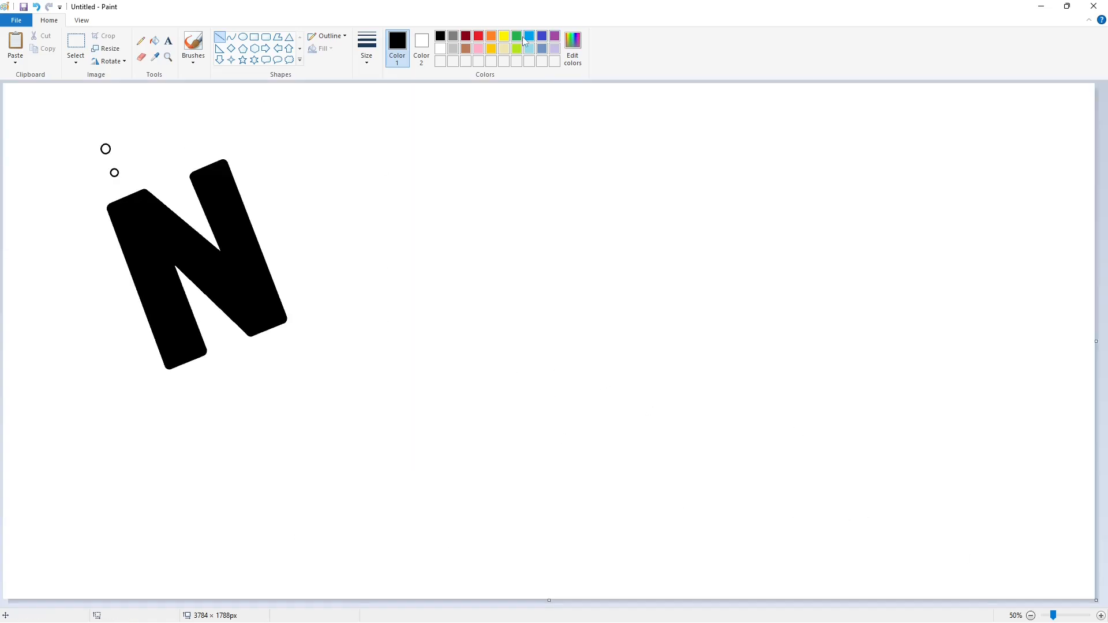
{"action": "left_click_drag", "start_coordinate": [167, 374], "coordinate": [894, 384]}
{"action": "key", "text": "ctrl+z"}
{"action": "key", "text": "ctrl+z"}
Draw an indigo curve arching upward from beneath the N's left stem across the canvas as a baseline
{"action": "left_click", "coordinate": [230, 37]}
{"action": "left_click_drag", "start_coordinate": [161, 374], "coordinate": [858, 374]}
{"action": "mouse_move", "coordinate": [517, 375]}
{"action": "left_mouse_down"}
{"action": "mouse_move", "coordinate": [492, 292]}
{"action": "mouse_move", "coordinate": [682, 260]}
{"action": "mouse_move", "coordinate": [632, 269]}
{"action": "left_mouse_up"}
{"action": "left_click", "coordinate": [946, 394]}
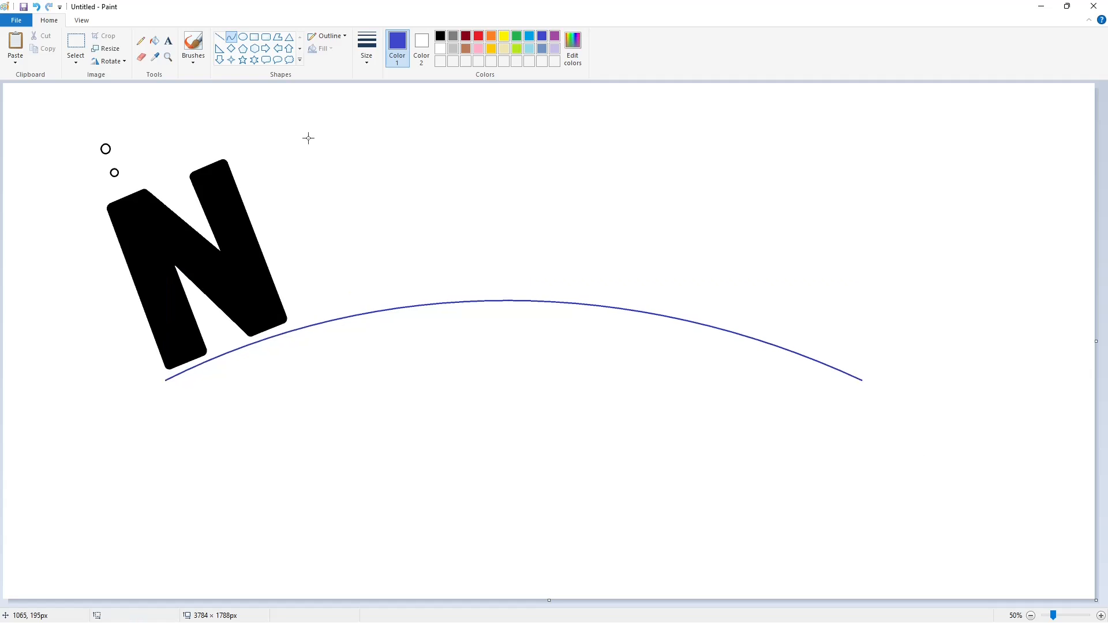
Draw a black ellipse about 357 × 327 px beside the N, resting on the indigo curve
{"action": "left_click", "coordinate": [242, 36]}
{"action": "left_click", "coordinate": [440, 36]}
{"action": "left_click_drag", "start_coordinate": [295, 233], "coordinate": [392, 309]}
{"action": "left_click_drag", "start_coordinate": [343, 234], "coordinate": [343, 216]}
{"action": "left_click_drag", "start_coordinate": [392, 263], "coordinate": [396, 263]}
{"action": "left_click_drag", "start_coordinate": [294, 264], "coordinate": [291, 269]}
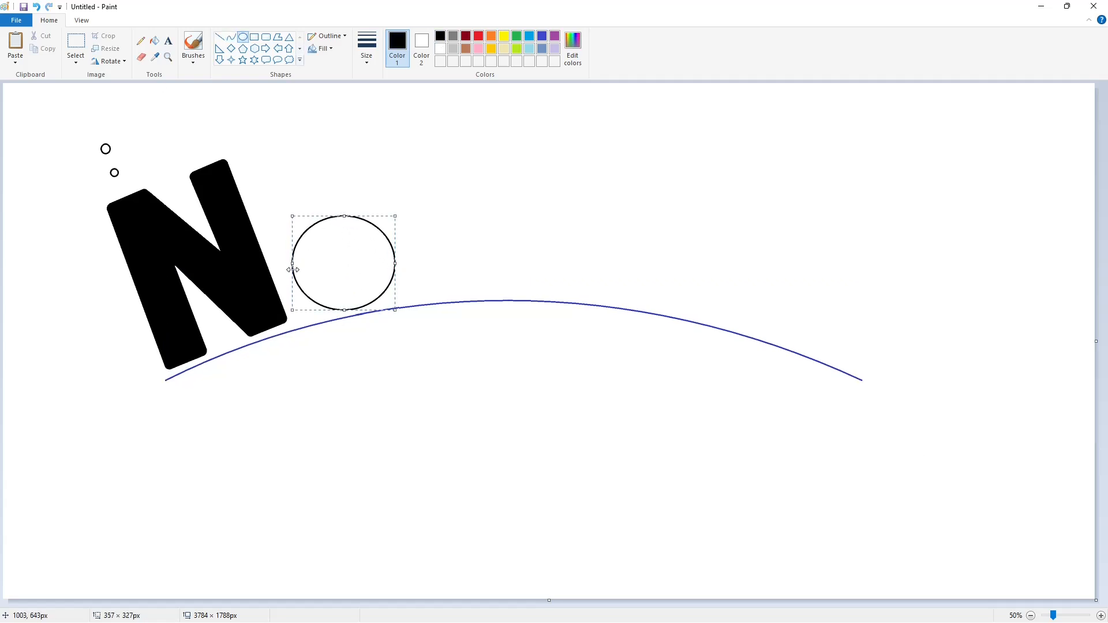
Enlarge the ellipse slightly so it meets the indigo curve, and draw a small concentric circle inside it
{"action": "left_click_drag", "start_coordinate": [344, 309], "coordinate": [344, 312]}
{"action": "left_click_drag", "start_coordinate": [395, 265], "coordinate": [396, 265]}
{"action": "left_click_drag", "start_coordinate": [344, 311], "coordinate": [345, 315]}
{"action": "left_click", "coordinate": [346, 319]}
{"action": "left_click_drag", "start_coordinate": [328, 246], "coordinate": [361, 281]}
{"action": "left_click", "coordinate": [311, 157]}
Draw a slanted black line tangent to the ellipse's left side and move it to the blank area beyond the curve's right end
{"action": "mouse_move", "coordinate": [328, 248]}
{"action": "left_mouse_down"}
{"action": "mouse_move", "coordinate": [360, 281]}
{"action": "mouse_move", "coordinate": [267, 138]}
{"action": "left_mouse_up"}
{"action": "left_click", "coordinate": [219, 36]}
{"action": "left_click_drag", "start_coordinate": [287, 247], "coordinate": [285, 239]}
{"action": "left_click_drag", "start_coordinate": [265, 130], "coordinate": [265, 124]}
{"action": "left_click_drag", "start_coordinate": [283, 205], "coordinate": [987, 333]}
{"action": "left_click", "coordinate": [920, 319]}
Copy the slanted line and place copies rising from the left edges of the outer ellipse and the inner circle
{"action": "key", "text": "ctrl+v"}
{"action": "left_click_drag", "start_coordinate": [907, 188], "coordinate": [1034, 477]}
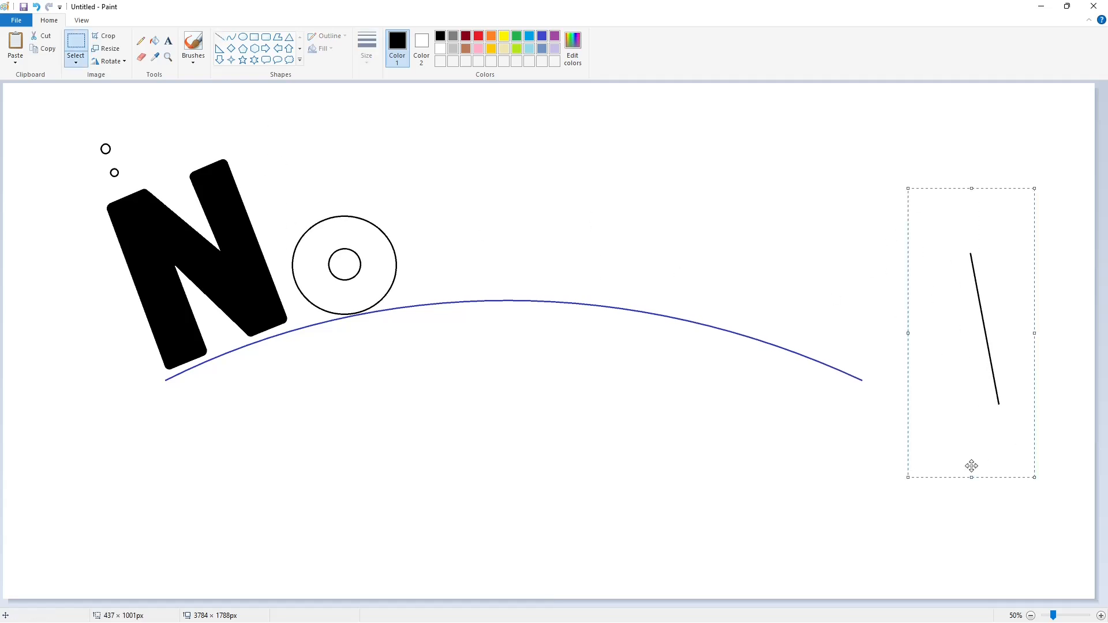
{"action": "key", "text": "ctrl+c"}
{"action": "key", "text": "ctrl+v"}
{"action": "left_click_drag", "start_coordinate": [75, 222], "coordinate": [276, 201]}
{"action": "left_click", "coordinate": [529, 242]}
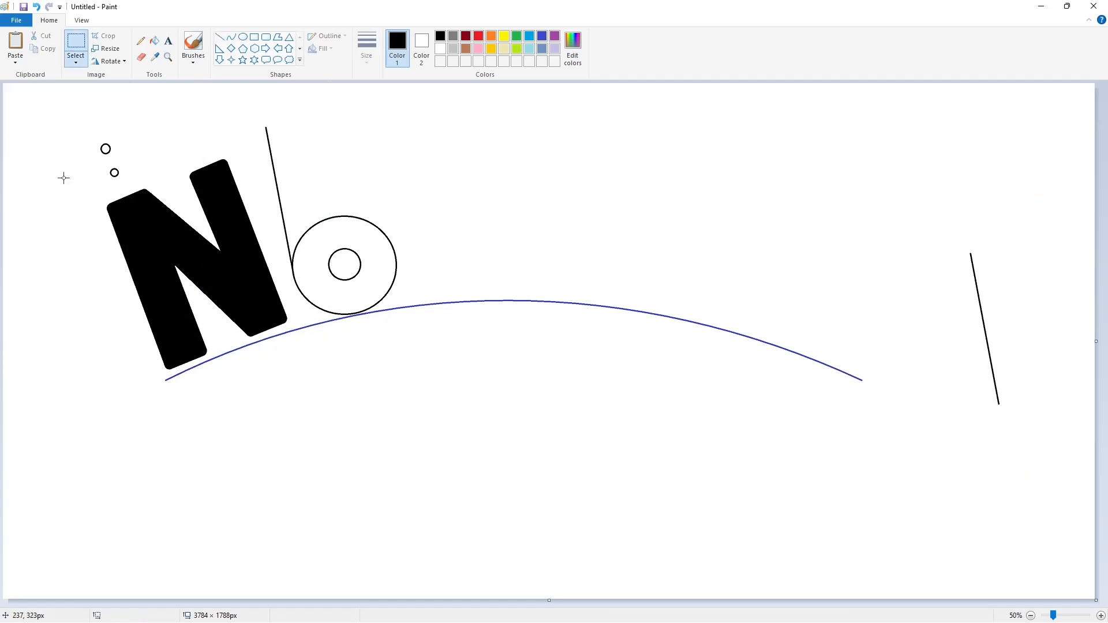
{"action": "key", "text": "ctrl+v"}
{"action": "left_click_drag", "start_coordinate": [83, 201], "coordinate": [321, 168]}
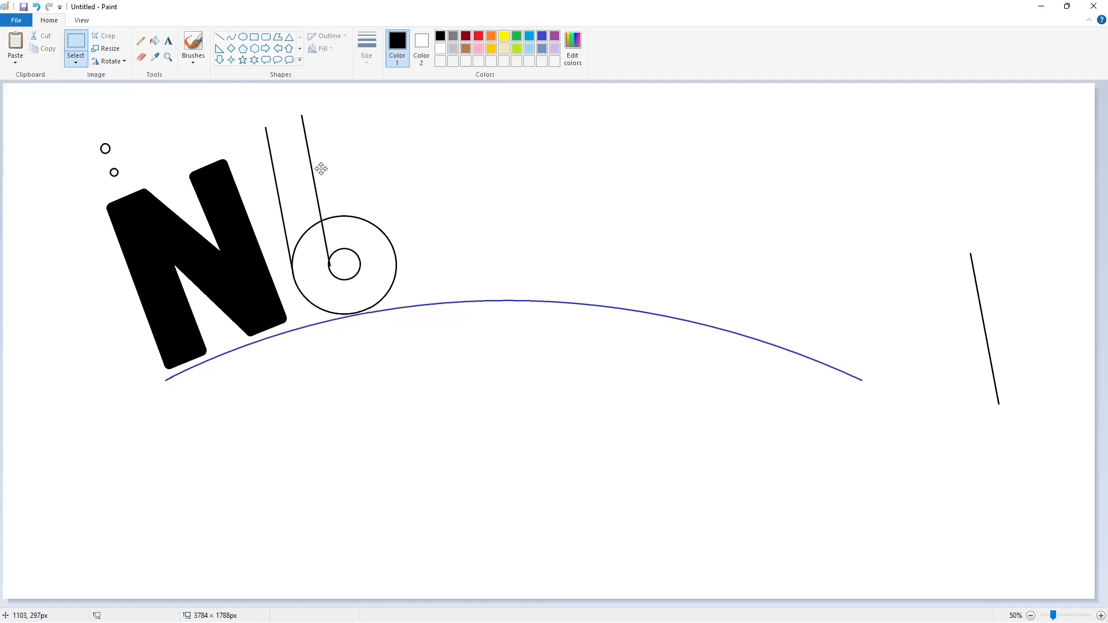
Place two more copies of the slanted line rising from the right edges of the inner circle and the outer ellipse
{"action": "left_click", "coordinate": [435, 196]}
{"action": "key", "text": "ctrl+v"}
{"action": "left_click_drag", "start_coordinate": [81, 219], "coordinate": [348, 183]}
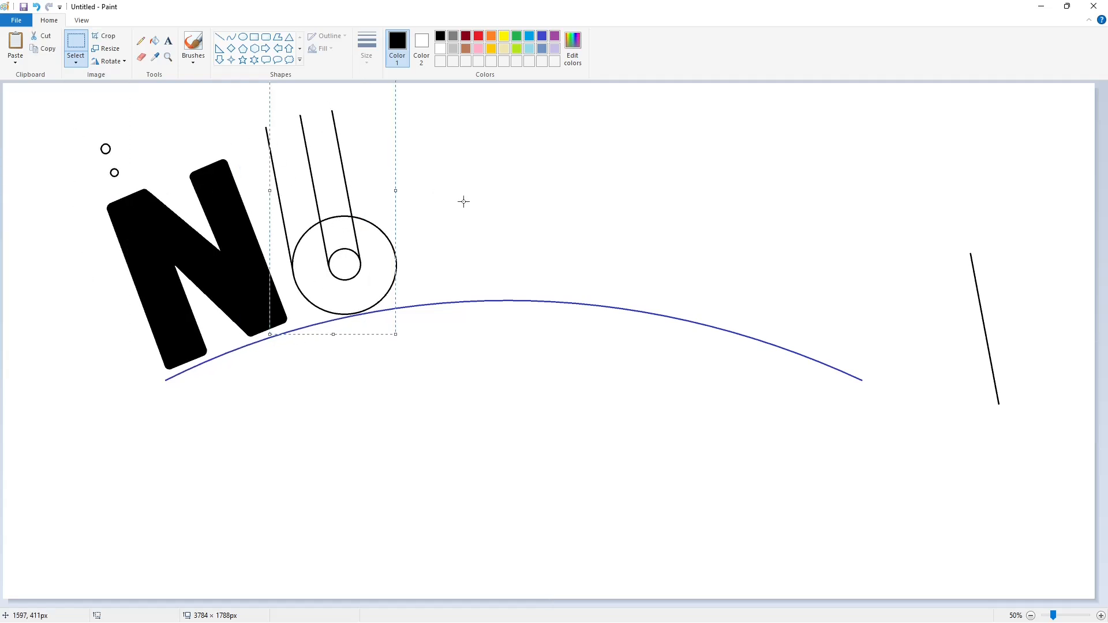
{"action": "key", "text": "ctrl+v"}
{"action": "left_click_drag", "start_coordinate": [71, 229], "coordinate": [373, 185]}
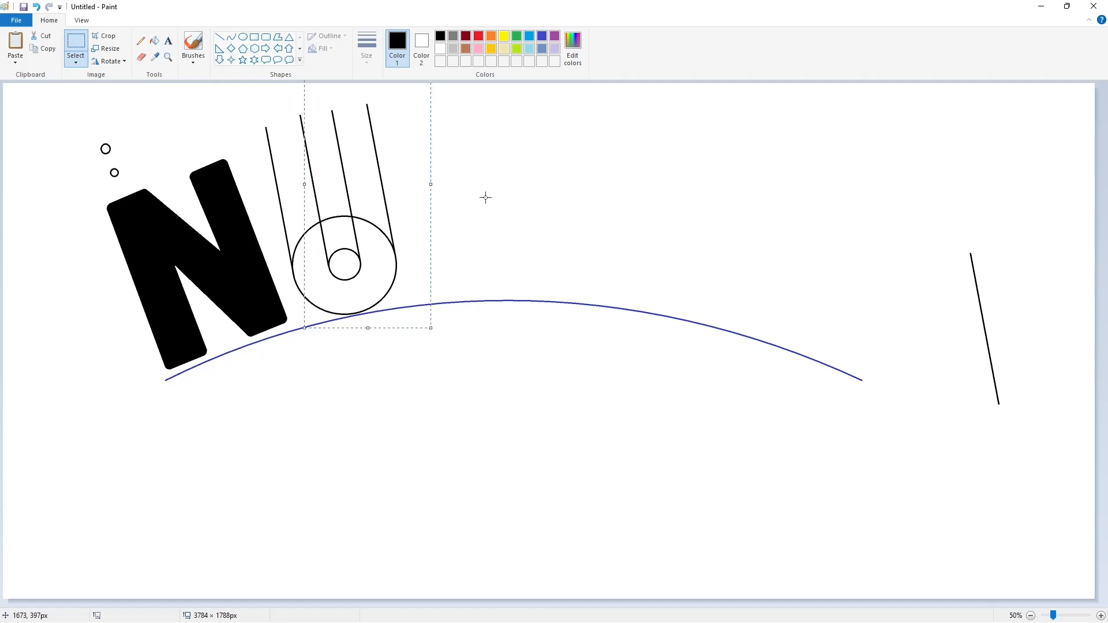
{"action": "left_click", "coordinate": [485, 198]}
Draw a tilted line about 541 × 105 px across the four slanted lines, and fill the U's stems and bowl black
{"action": "left_click", "coordinate": [219, 36]}
{"action": "mouse_move", "coordinate": [267, 193]}
{"action": "left_mouse_down"}
{"action": "mouse_move", "coordinate": [418, 162]}
{"action": "mouse_move", "coordinate": [262, 192]}
{"action": "left_mouse_up"}
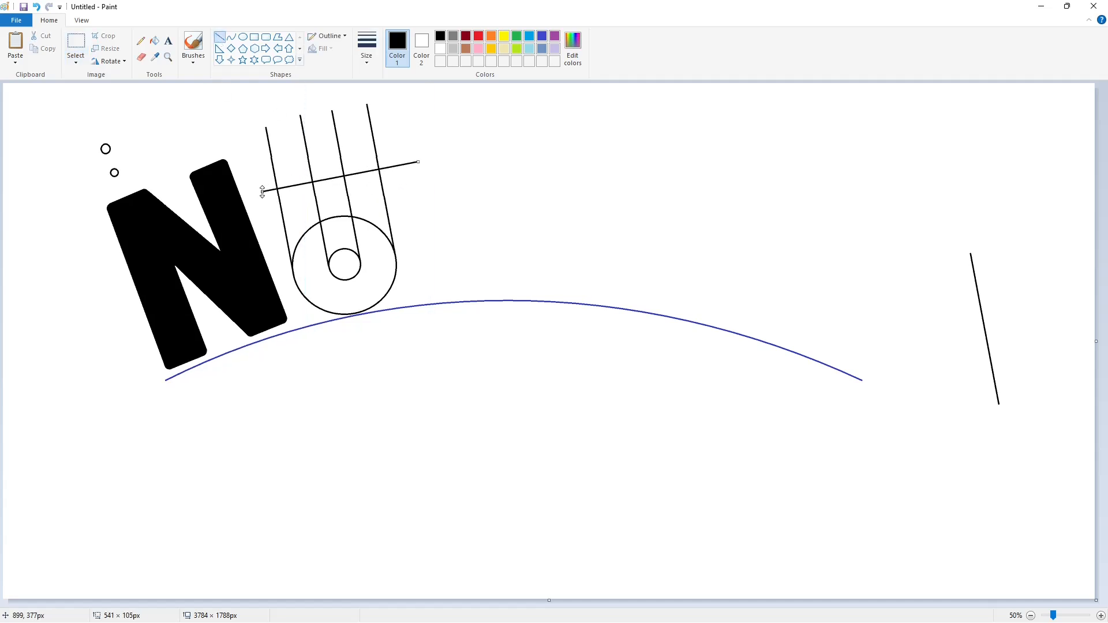
{"action": "left_click", "coordinate": [154, 40]}
{"action": "left_click", "coordinate": [299, 202]}
{"action": "left_click", "coordinate": [372, 258]}
{"action": "left_click", "coordinate": [367, 202]}
Clear the leftover arcs inside the U's opening with short white lines and white fill, and touch up its outer edge with black pencil
{"action": "left_click", "coordinate": [1101, 616]}
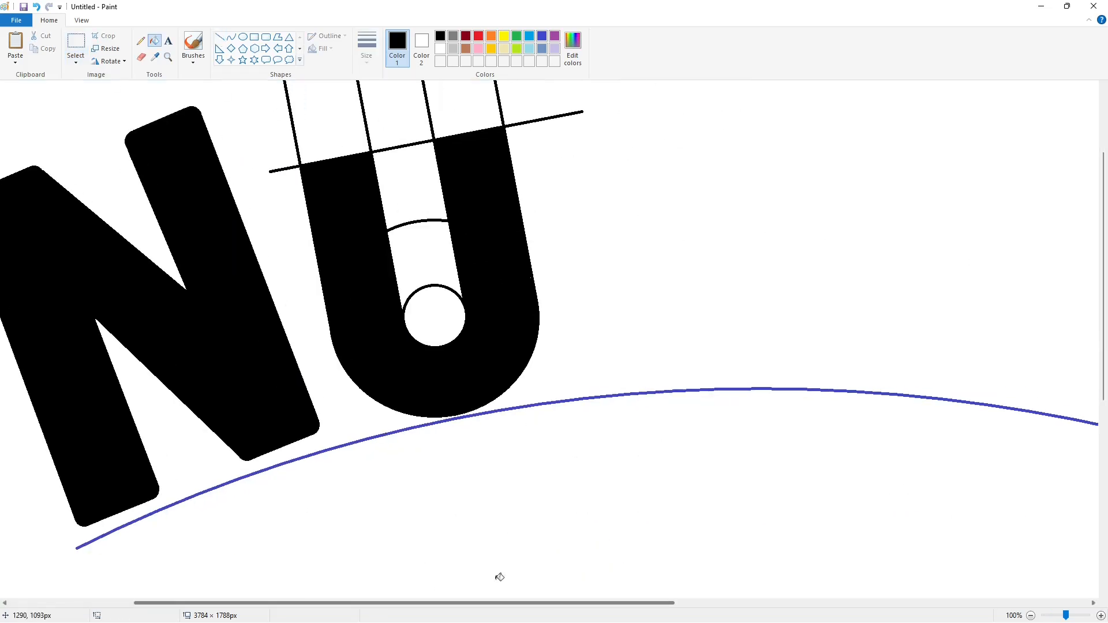
{"action": "left_click", "coordinate": [440, 48]}
{"action": "left_click", "coordinate": [219, 36]}
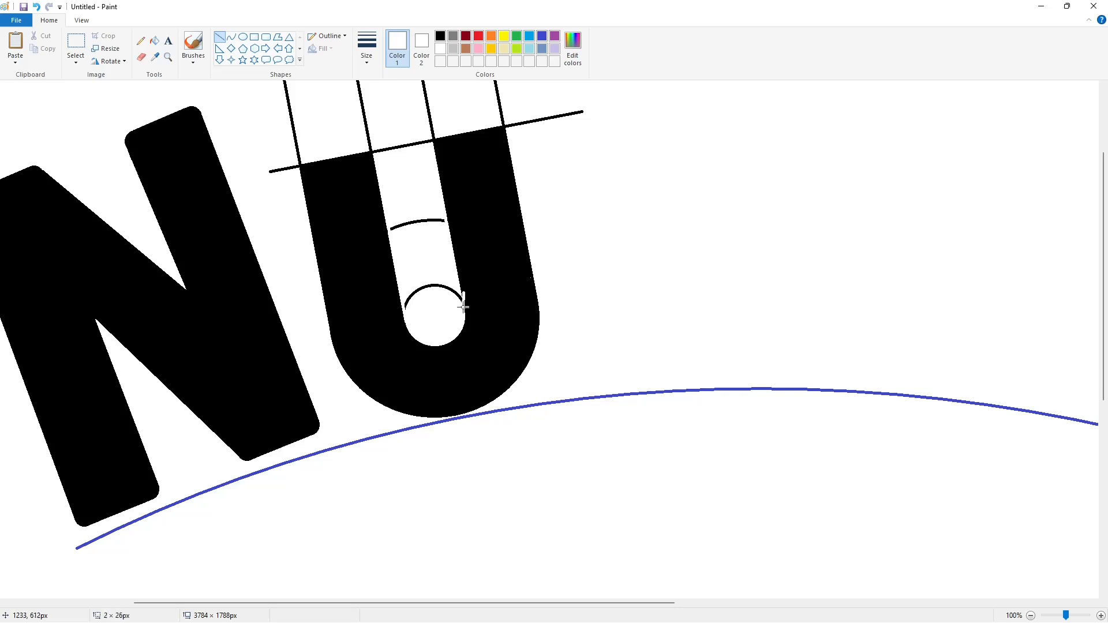
{"action": "left_click", "coordinate": [154, 40]}
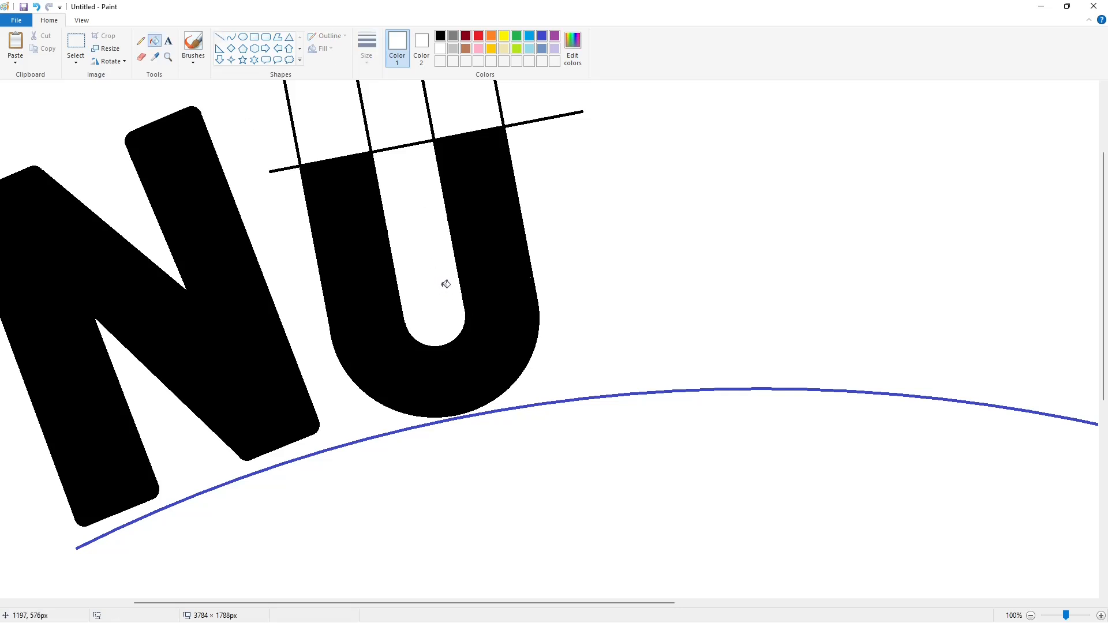
{"action": "left_click", "coordinate": [141, 41]}
{"action": "left_click", "coordinate": [440, 35]}
{"action": "left_click", "coordinate": [531, 278]}
Copy the larger corner circle above the N with a 250 × 130 px selection, and recolour the U and its guide lines purple
{"action": "scroll", "coordinate": [495, 367], "scroll_direction": "up", "scroll_amount": 3}
{"action": "left_click_drag", "start_coordinate": [479, 603], "coordinate": [346, 603]}
{"action": "left_click", "coordinate": [76, 43]}
{"action": "left_click_drag", "start_coordinate": [139, 165], "coordinate": [283, 240]}
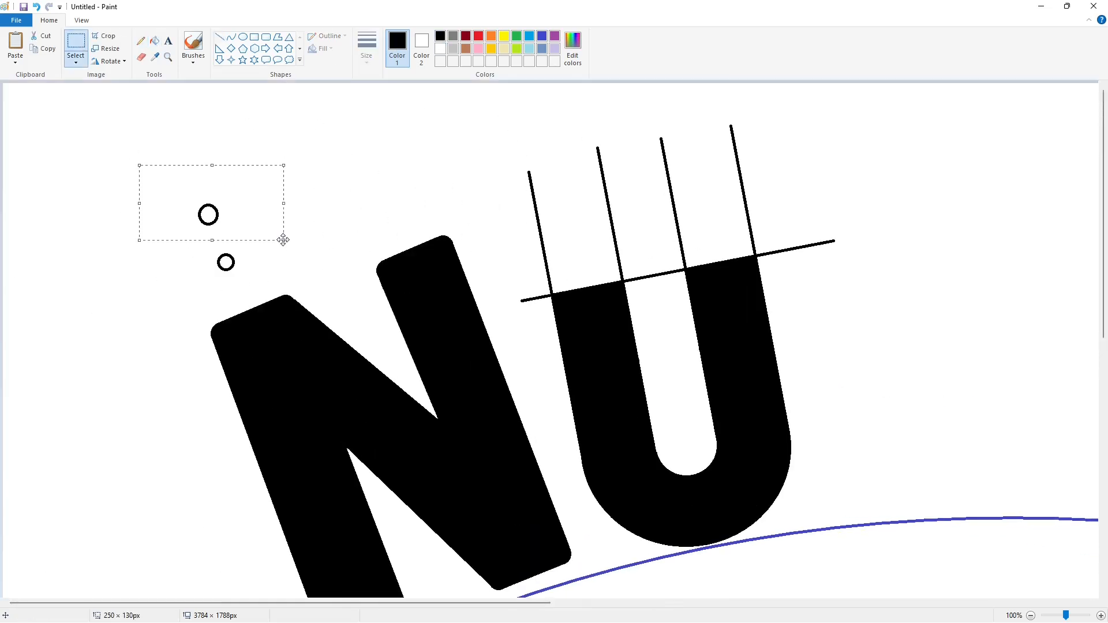
{"action": "key", "text": "ctrl+c"}
{"action": "left_click", "coordinate": [154, 41]}
{"action": "left_click", "coordinate": [553, 35]}
{"action": "left_click", "coordinate": [595, 310]}
Place copies of the circle inside the four top corners of the U's stems
{"action": "key", "text": "ctrl+v"}
{"action": "left_click_drag", "start_coordinate": [78, 128], "coordinate": [567, 300]}
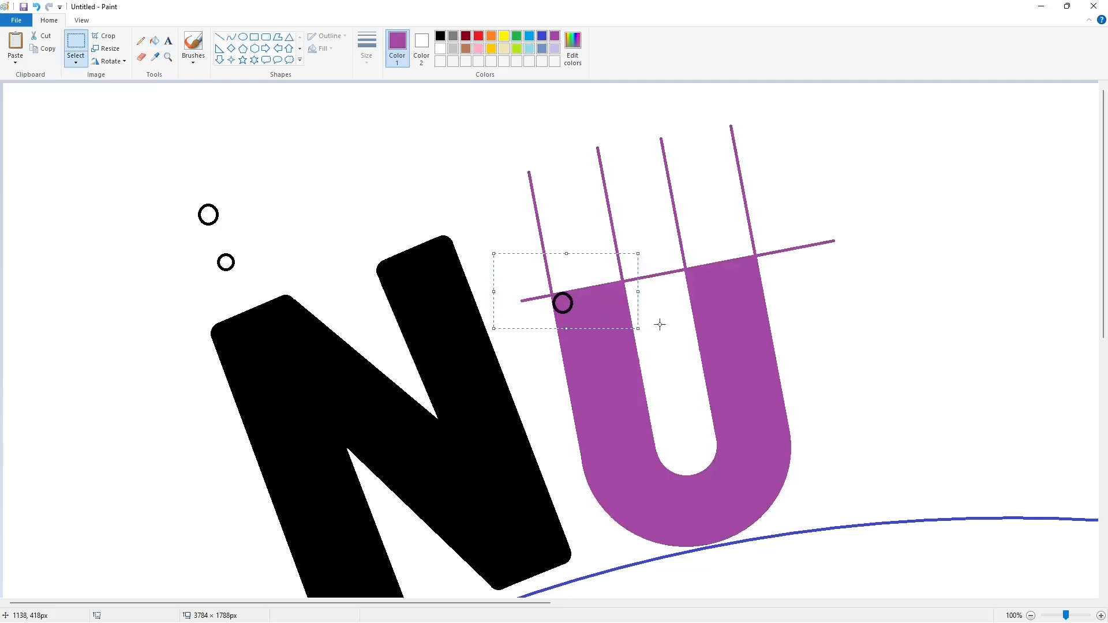
{"action": "key", "text": "ctrl+v"}
{"action": "left_click_drag", "start_coordinate": [78, 129], "coordinate": [624, 288]}
{"action": "key", "text": "ctrl+v"}
{"action": "left_click_drag", "start_coordinate": [77, 128], "coordinate": [702, 276]}
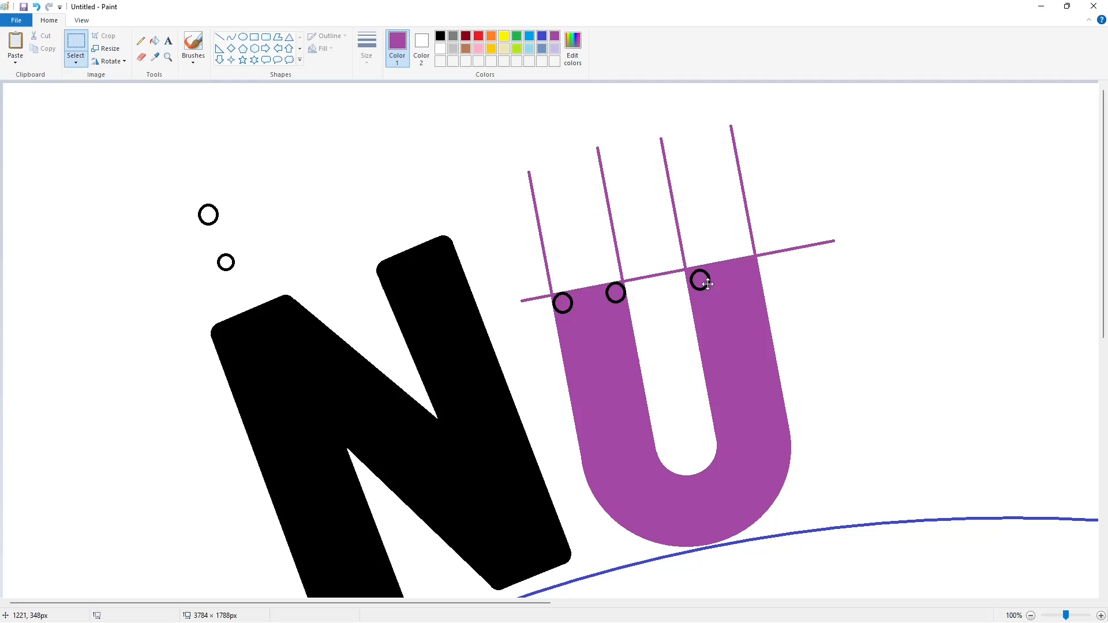
{"action": "left_click", "coordinate": [799, 301]}
{"action": "key", "text": "ctrl+v"}
{"action": "left_click_drag", "start_coordinate": [77, 129], "coordinate": [754, 265]}
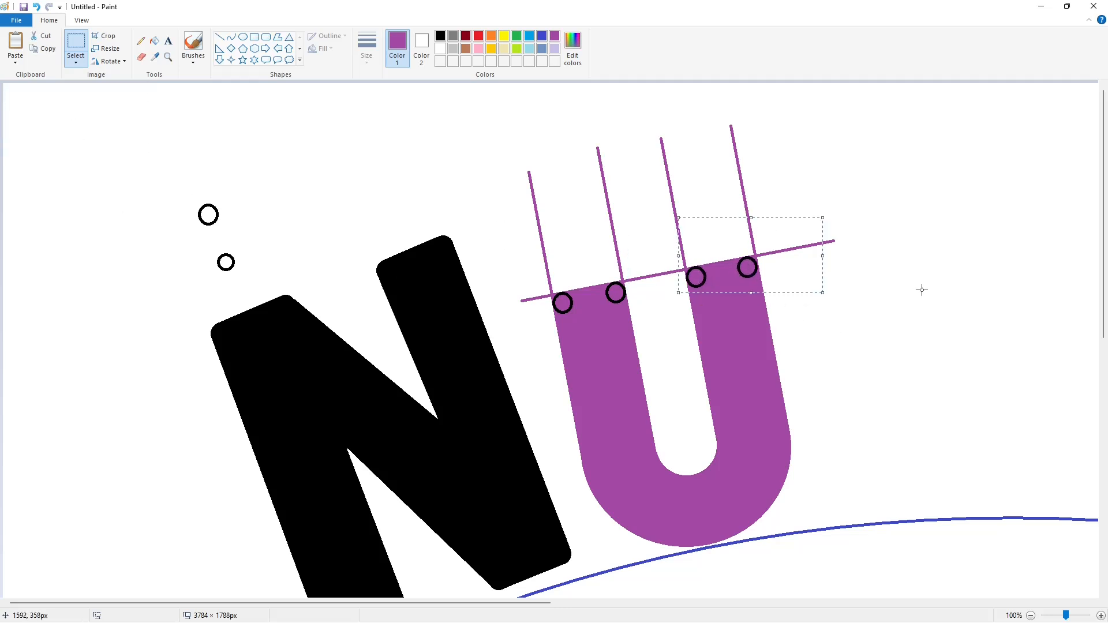
{"action": "left_click", "coordinate": [920, 289]}
Fill the guide lines and cut-off corners around the U white, and fill the U solid black
{"action": "left_click", "coordinate": [154, 41]}
{"action": "left_click", "coordinate": [439, 49]}
{"action": "left_click", "coordinate": [618, 262]}
{"action": "left_click", "coordinate": [548, 271]}
{"action": "left_click", "coordinate": [752, 248]}
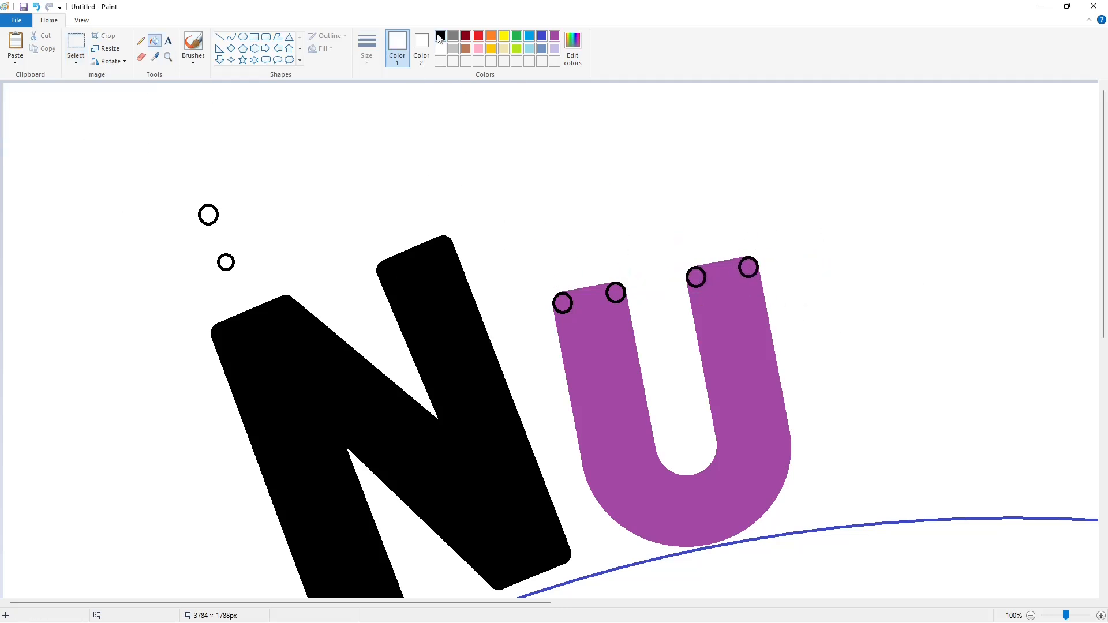
{"action": "left_click", "coordinate": [739, 302]}
{"action": "scroll", "coordinate": [853, 464], "scroll_direction": "down", "scroll_amount": 1}
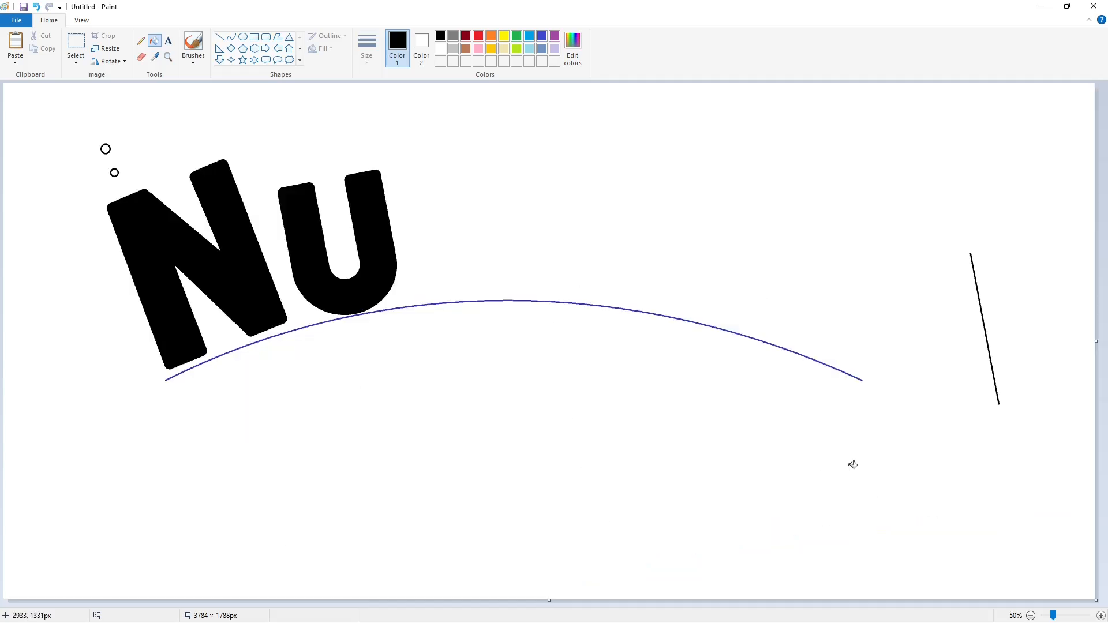
Draw a black ellipse about 337 × 315 px beside the U, with an inner circle about 101 × 103 px
{"action": "left_click", "coordinate": [242, 36]}
{"action": "left_click_drag", "start_coordinate": [417, 168], "coordinate": [501, 251]}
{"action": "mouse_move", "coordinate": [476, 218]}
{"action": "left_mouse_down"}
{"action": "mouse_move", "coordinate": [478, 208]}
{"action": "mouse_move", "coordinate": [412, 208]}
{"action": "left_mouse_up"}
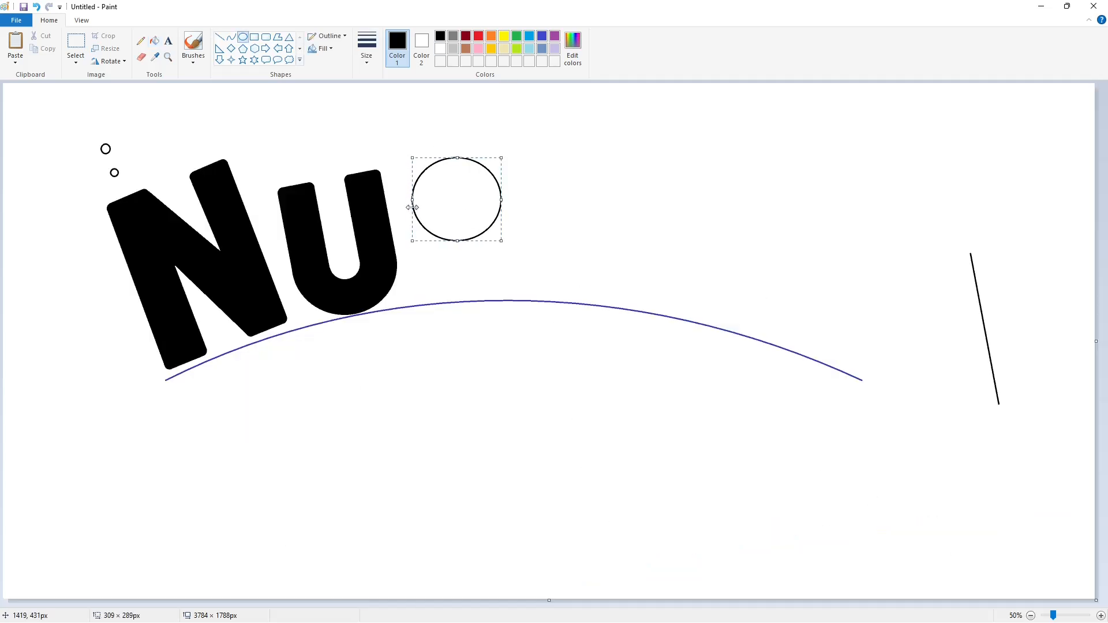
{"action": "left_click_drag", "start_coordinate": [500, 202], "coordinate": [509, 202]}
{"action": "left_click_drag", "start_coordinate": [461, 241], "coordinate": [461, 248]}
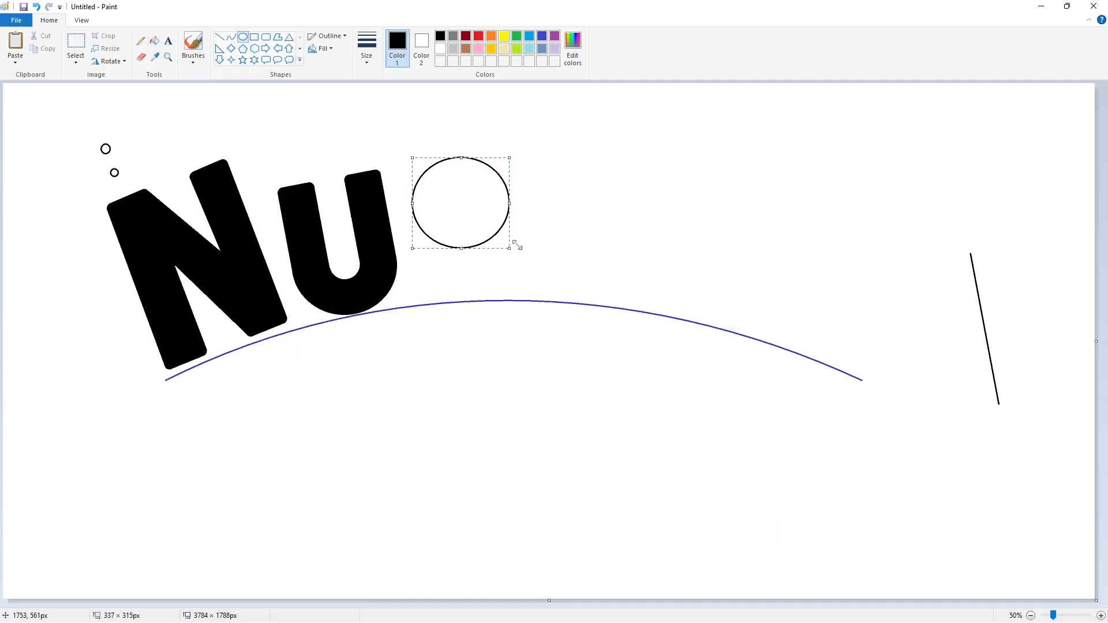
{"action": "left_click", "coordinate": [403, 141]}
{"action": "left_click_drag", "start_coordinate": [447, 190], "coordinate": [478, 222]}
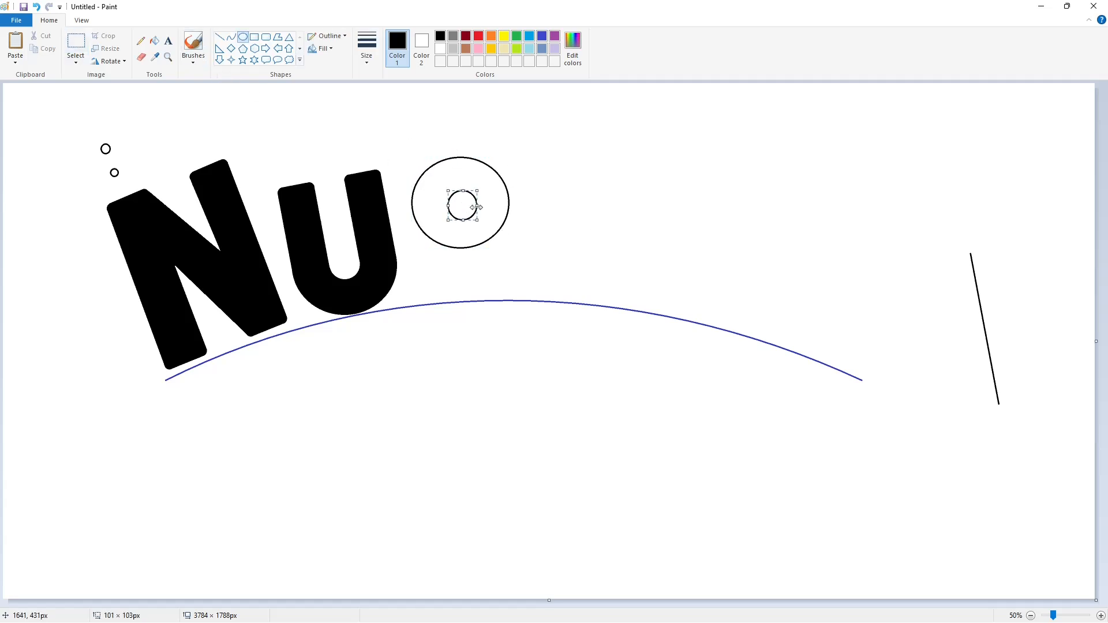
Copy the ellipse with its inner circle, place the copy overlapping it on the right, and flip the copy horizontally
{"action": "left_click", "coordinate": [75, 41]}
{"action": "key", "text": "ctrl+c"}
{"action": "key", "text": "ctrl+v"}
{"action": "left_click_drag", "start_coordinate": [62, 148], "coordinate": [538, 216]}
{"action": "left_click", "coordinate": [108, 61]}
{"action": "left_click", "coordinate": [128, 126]}
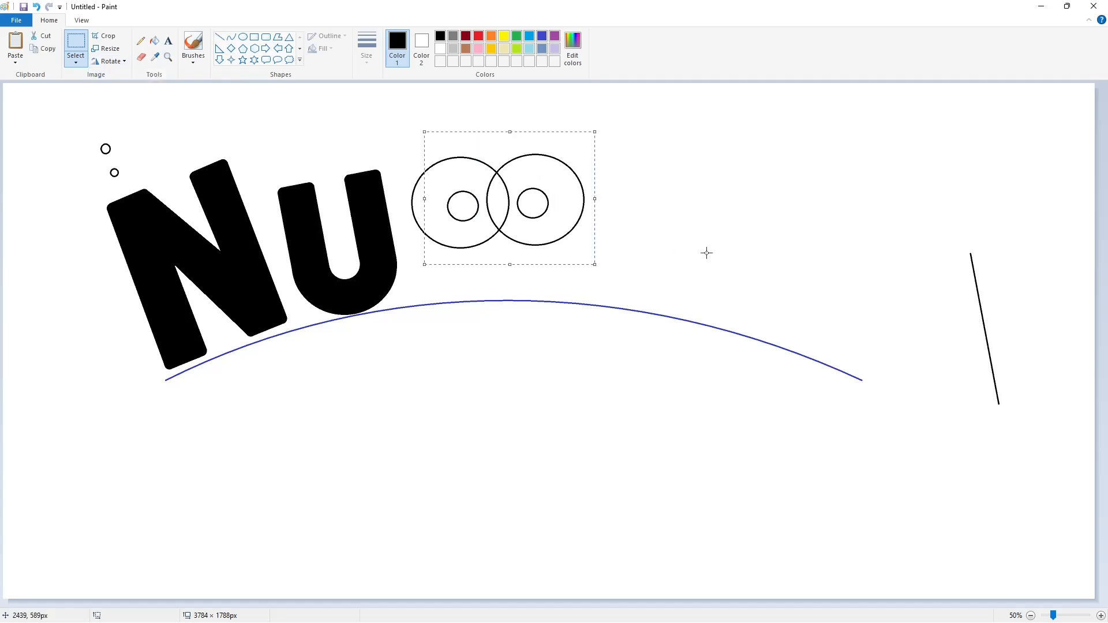
{"action": "left_click", "coordinate": [705, 253]}
Draw near-vertical lines down across the curve from the first ellipse's left edge, about 25 × 441 px, and both sides of its inner circle
{"action": "left_click", "coordinate": [219, 37]}
{"action": "left_click_drag", "start_coordinate": [411, 198], "coordinate": [413, 321]}
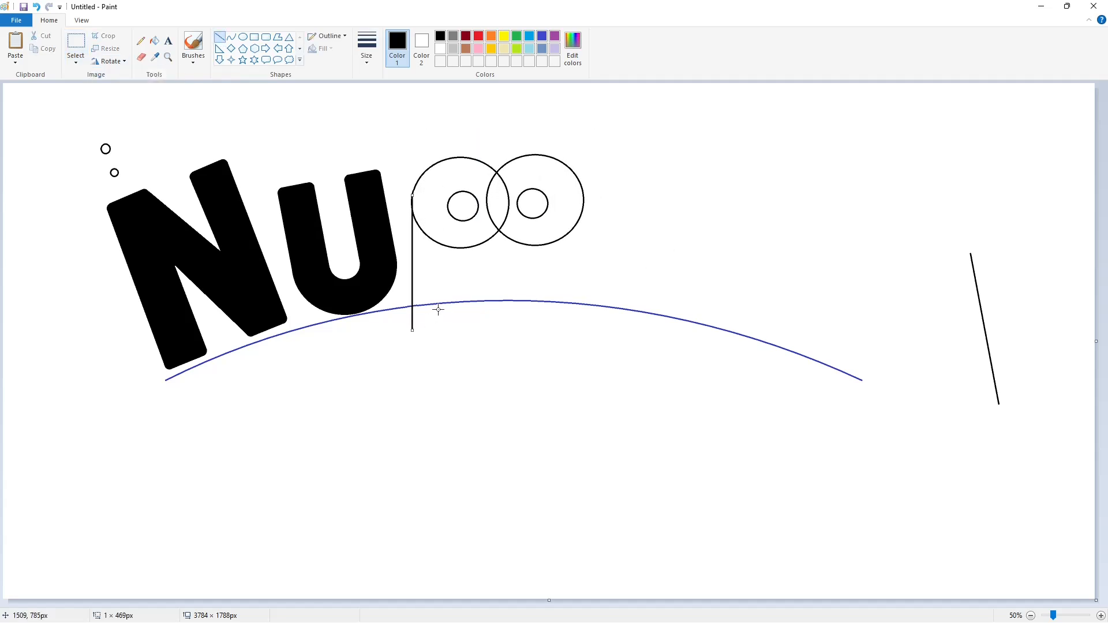
{"action": "key", "text": "ctrl+z"}
{"action": "left_click_drag", "start_coordinate": [411, 199], "coordinate": [418, 317]}
{"action": "left_click_drag", "start_coordinate": [418, 260], "coordinate": [419, 261]}
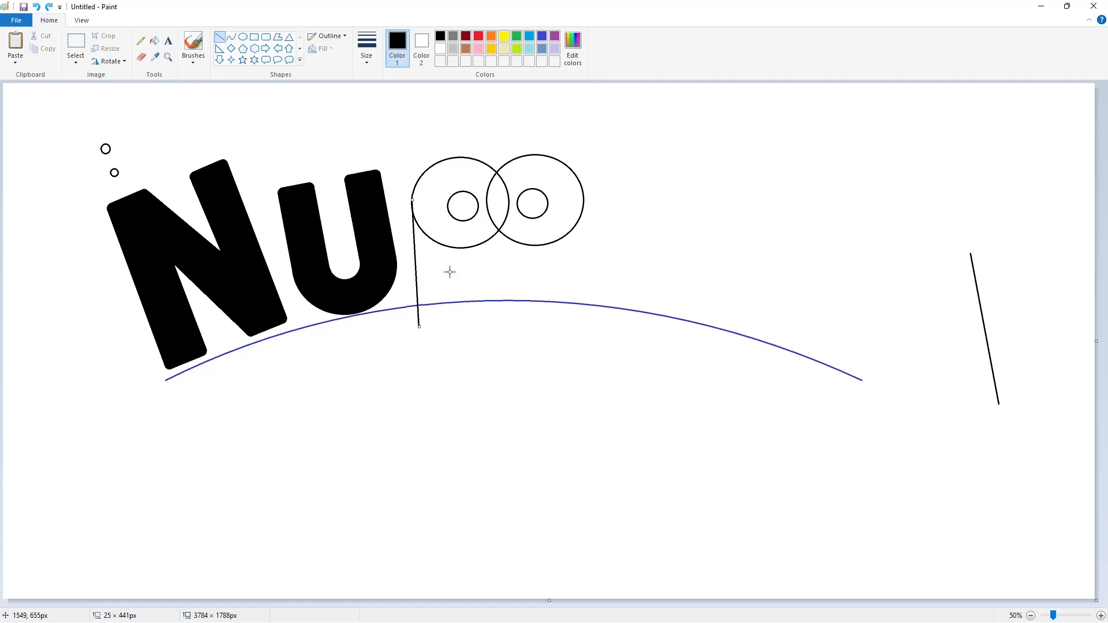
{"action": "left_click", "coordinate": [450, 272]}
{"action": "left_click_drag", "start_coordinate": [446, 199], "coordinate": [452, 329]}
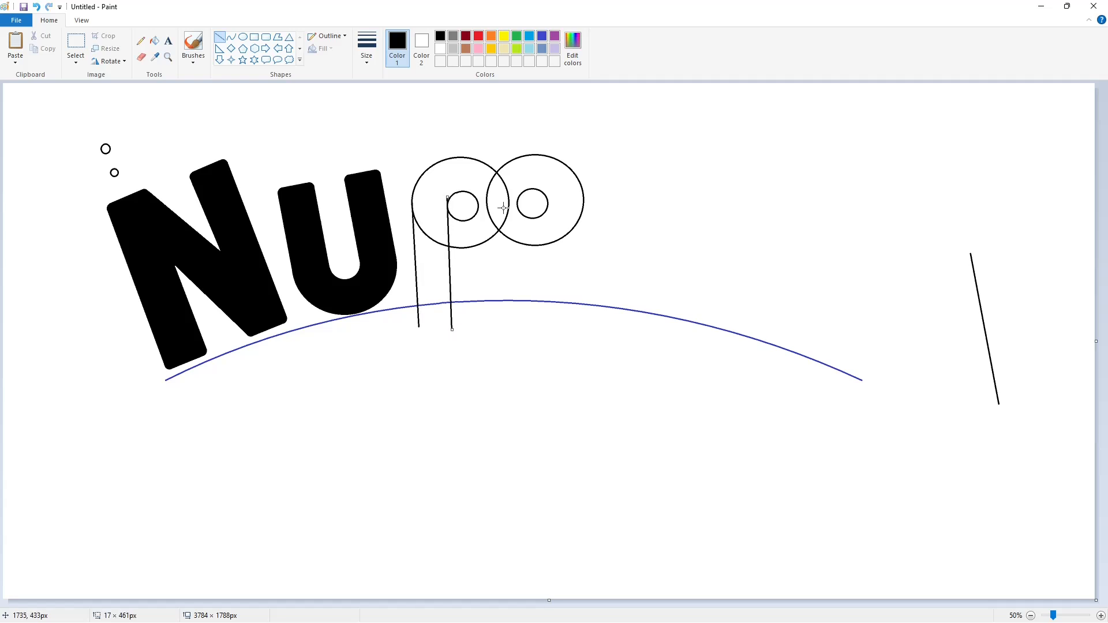
{"action": "left_click_drag", "start_coordinate": [478, 193], "coordinate": [481, 328]}
{"action": "left_click", "coordinate": [505, 246]}
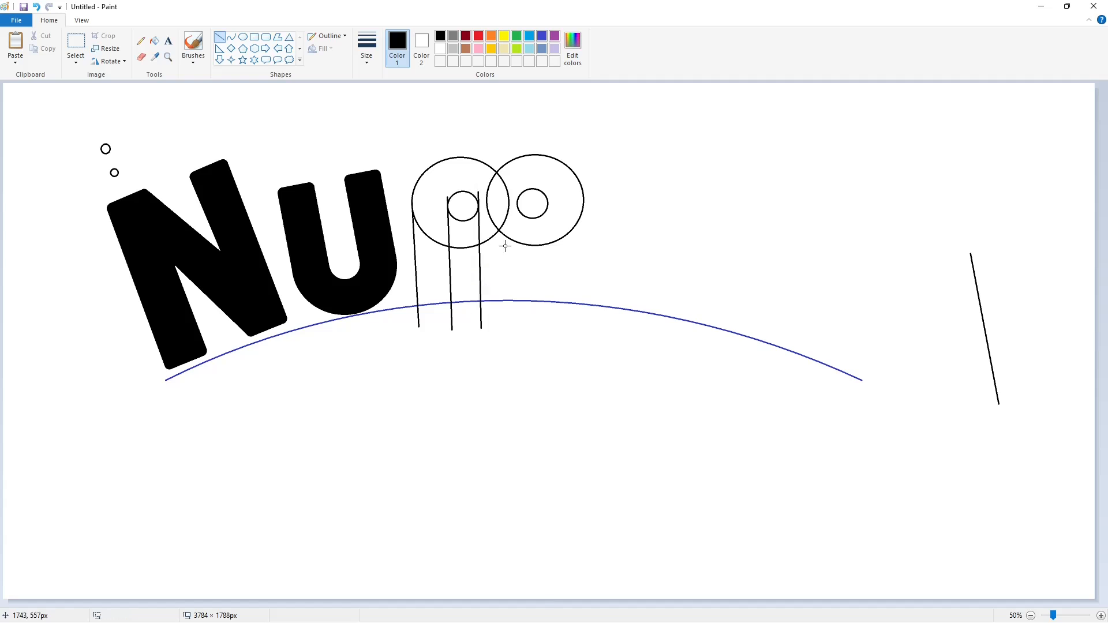
Draw three near-vertical lines down from the second circle pair and a horizontal line across all six just above the curve's crest
{"action": "left_click_drag", "start_coordinate": [517, 199], "coordinate": [516, 330]}
{"action": "left_click_drag", "start_coordinate": [547, 199], "coordinate": [545, 335]}
{"action": "left_click_drag", "start_coordinate": [583, 196], "coordinate": [580, 341]}
{"action": "left_click", "coordinate": [419, 293]}
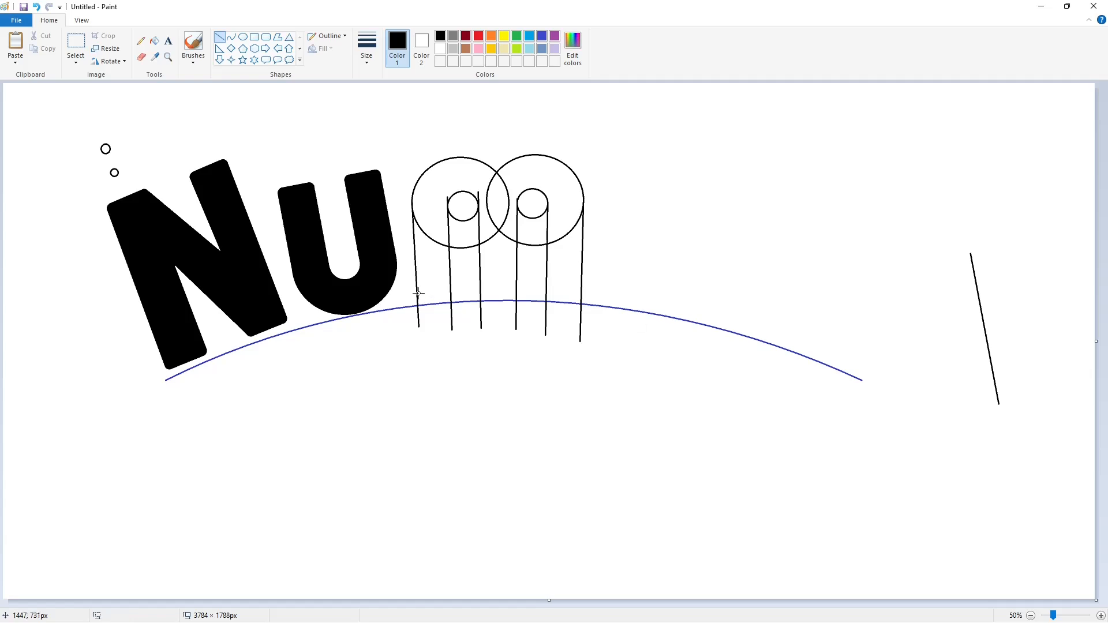
{"action": "left_click_drag", "start_coordinate": [408, 292], "coordinate": [628, 292]}
{"action": "left_click", "coordinate": [659, 362]}
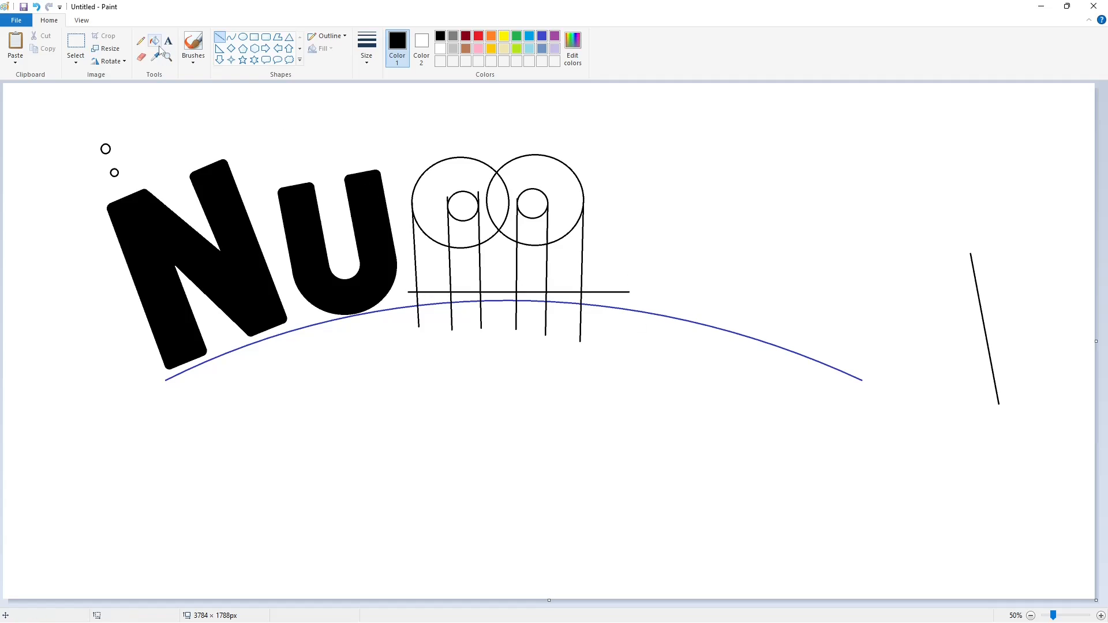
Fill the arches and three legs of the m black, leaving its two openings empty
{"action": "left_click", "coordinate": [157, 44]}
{"action": "left_click", "coordinate": [432, 265]}
{"action": "left_click", "coordinate": [461, 176]}
{"action": "left_click", "coordinate": [498, 192]}
{"action": "left_click", "coordinate": [498, 262]}
{"action": "left_click", "coordinate": [561, 226]}
{"action": "left_click", "coordinate": [565, 262]}
Clear the leftover arcs inside the m's two openings with short white lines about 2 × 47 px and white fill
{"action": "left_click", "coordinate": [1100, 615]}
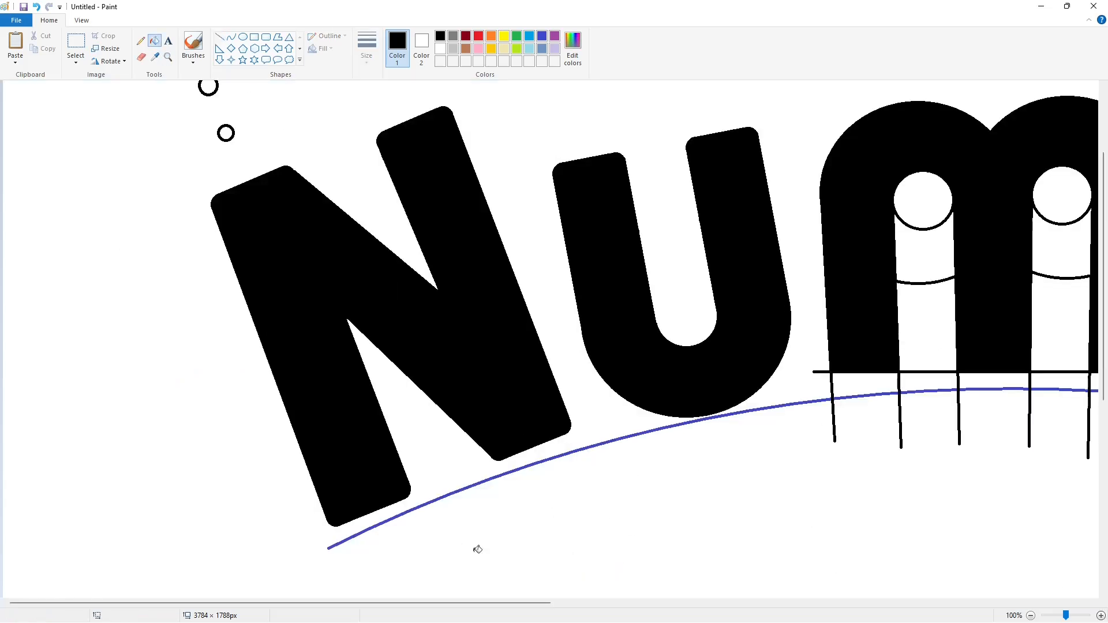
{"action": "left_click_drag", "start_coordinate": [478, 603], "coordinate": [699, 603]}
{"action": "scroll", "coordinate": [473, 269], "scroll_direction": "up", "scroll_amount": 2}
{"action": "scroll", "coordinate": [890, 408], "scroll_direction": "down", "scroll_amount": 2}
{"action": "left_click", "coordinate": [1030, 615]}
{"action": "left_click", "coordinate": [1100, 615]}
{"action": "scroll", "coordinate": [423, 575], "scroll_direction": "down", "scroll_amount": 2}
{"action": "scroll", "coordinate": [423, 575], "scroll_direction": "right", "scroll_amount": 5}
{"action": "left_click", "coordinate": [220, 37]}
{"action": "left_click", "coordinate": [440, 49]}
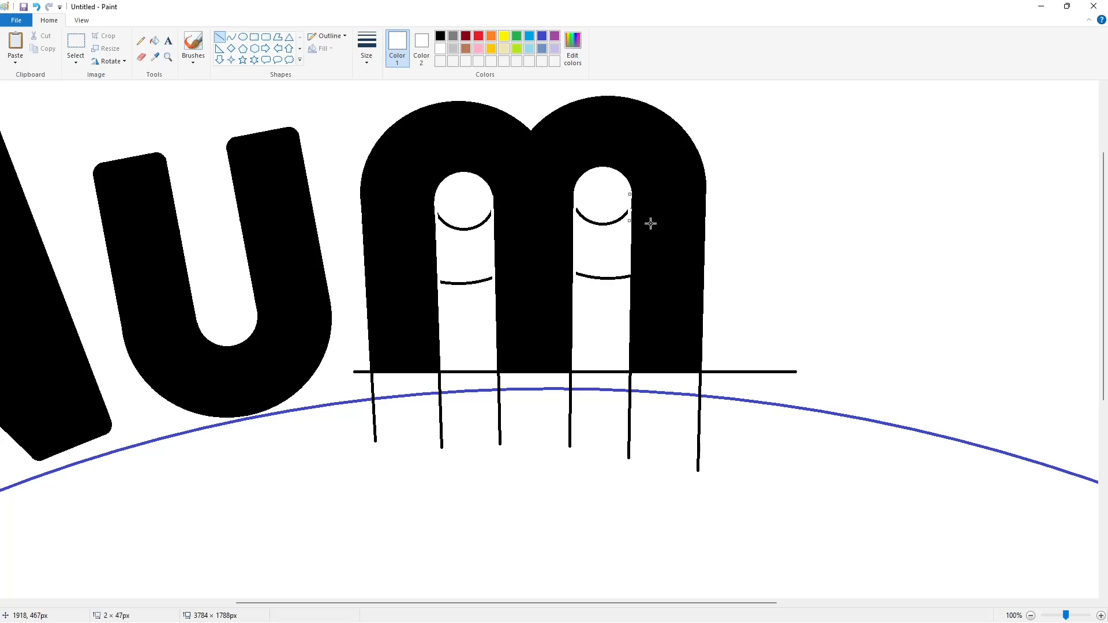
{"action": "left_click", "coordinate": [154, 40]}
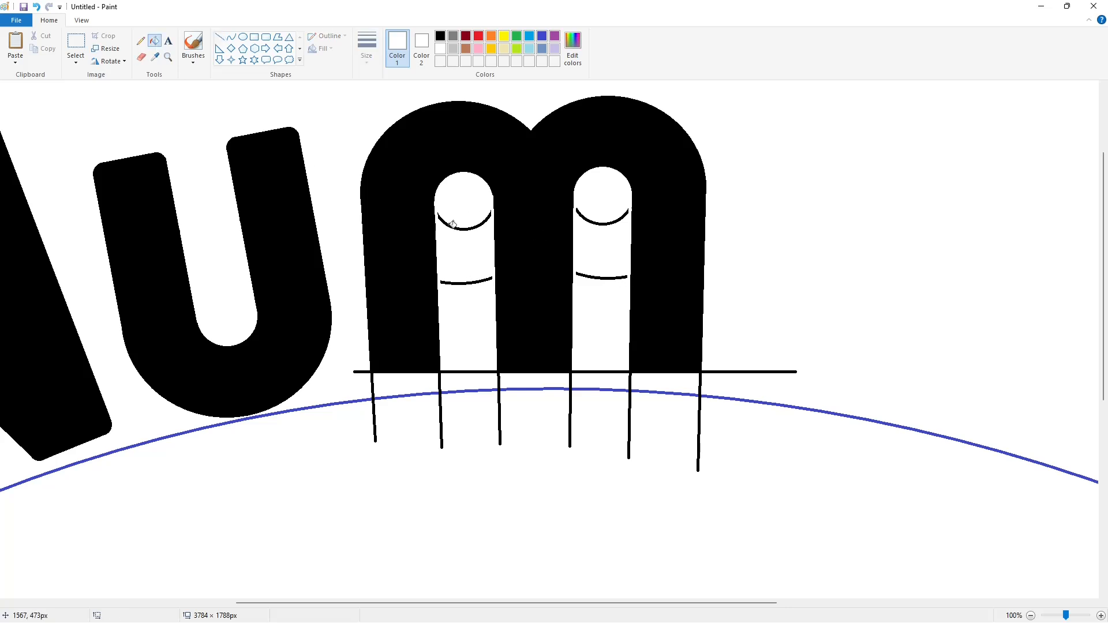
Recolour the m and its guide lines purple
{"action": "left_click", "coordinate": [554, 35]}
{"action": "left_click", "coordinate": [550, 107]}
{"action": "key", "text": "ctrl+z"}
{"action": "left_click", "coordinate": [548, 135]}
{"action": "key", "text": "ctrl+v"}
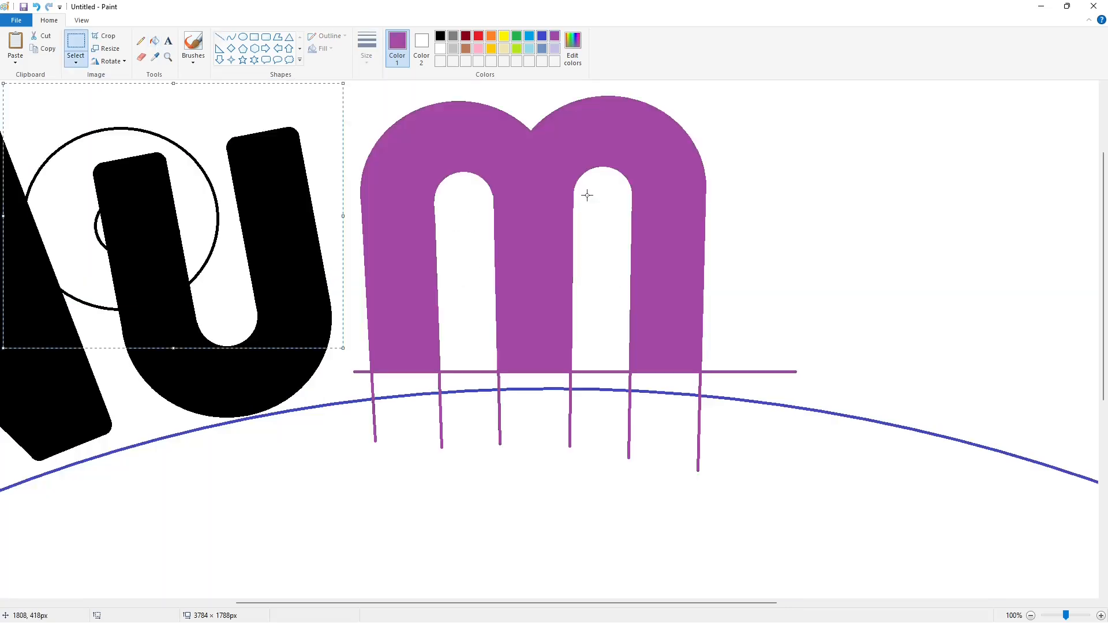
{"action": "key", "text": "ctrl+z"}
Copy the larger corner circle above the N again and place a copy in the bottom-left corner of the m's left leg
{"action": "left_click_drag", "start_coordinate": [309, 602], "coordinate": [153, 603]}
{"action": "scroll", "coordinate": [143, 403], "scroll_direction": "up", "scroll_amount": 4}
{"action": "left_click_drag", "start_coordinate": [32, 173], "coordinate": [129, 251]}
{"action": "key", "text": "ctrl+c"}
{"action": "left_click_drag", "start_coordinate": [385, 602], "coordinate": [531, 602]}
{"action": "scroll", "coordinate": [450, 464], "scroll_direction": "down", "scroll_amount": 4}
{"action": "key", "text": "ctrl+v"}
{"action": "left_click_drag", "start_coordinate": [45, 128], "coordinate": [405, 367]}
{"action": "left_click", "coordinate": [523, 362]}
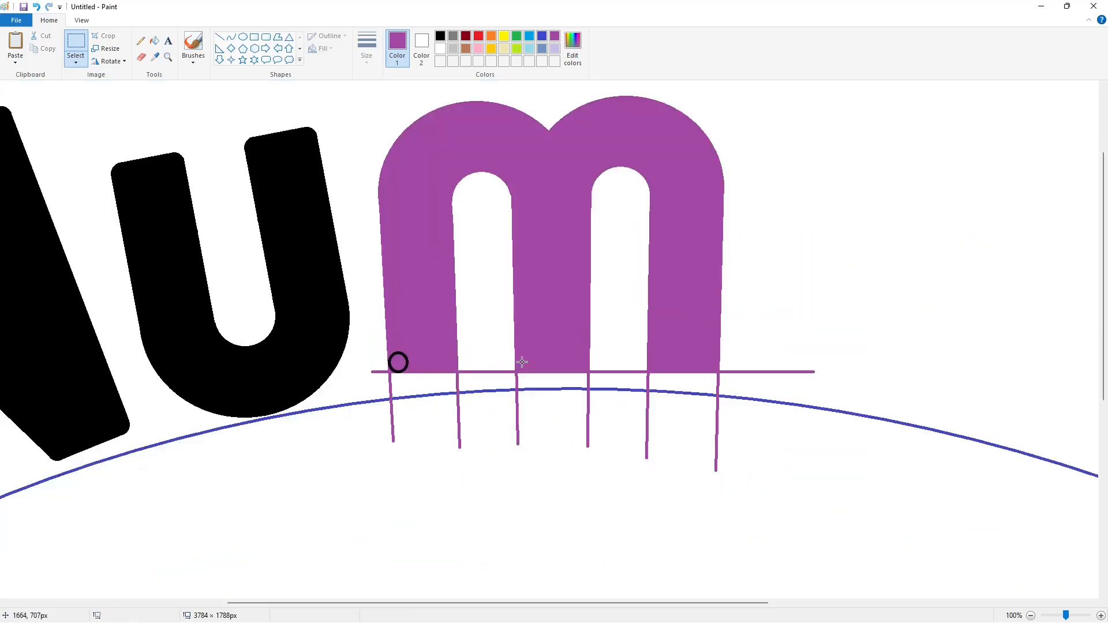
Place a circle copy in the bottom-right corner of the m's left leg and nudge it into position
{"action": "key", "text": "ctrl+v"}
{"action": "left_click_drag", "start_coordinate": [45, 128], "coordinate": [454, 364]}
{"action": "key", "text": "Down"}
{"action": "key", "text": "Down"}
{"action": "key", "text": "Down"}
{"action": "key", "text": "Down"}
{"action": "key", "text": "Down"}
{"action": "key", "text": "Right"}
{"action": "key", "text": "Right"}
{"action": "key", "text": "Right"}
{"action": "left_click", "coordinate": [609, 362]}
Place a circle copy in the bottom-left corner of the m's middle leg and nudge it into position
{"action": "key", "text": "ctrl+v"}
{"action": "left_click_drag", "start_coordinate": [38, 121], "coordinate": [529, 359]}
{"action": "key", "text": "Left"}
{"action": "key", "text": "Left"}
{"action": "key", "text": "Left"}
{"action": "key", "text": "Left"}
{"action": "key", "text": "Left"}
{"action": "key", "text": "Left"}
{"action": "key", "text": "Left"}
{"action": "key", "text": "Down"}
{"action": "key", "text": "Down"}
{"action": "left_click", "coordinate": [628, 354]}
Place a circle copy in the bottom-right corner of the m's middle leg and nudge it into position
{"action": "key", "text": "ctrl+v"}
{"action": "left_click_drag", "start_coordinate": [38, 121], "coordinate": [574, 362]}
{"action": "key", "text": "Right"}
{"action": "key", "text": "Right"}
{"action": "key", "text": "Right"}
{"action": "key", "text": "Right"}
{"action": "key", "text": "Right"}
{"action": "key", "text": "Right"}
{"action": "left_click", "coordinate": [669, 355]}
Place circle copies in the bottom-left and bottom-right corners of the m's right leg, nudging the left one into position
{"action": "key", "text": "ctrl+v"}
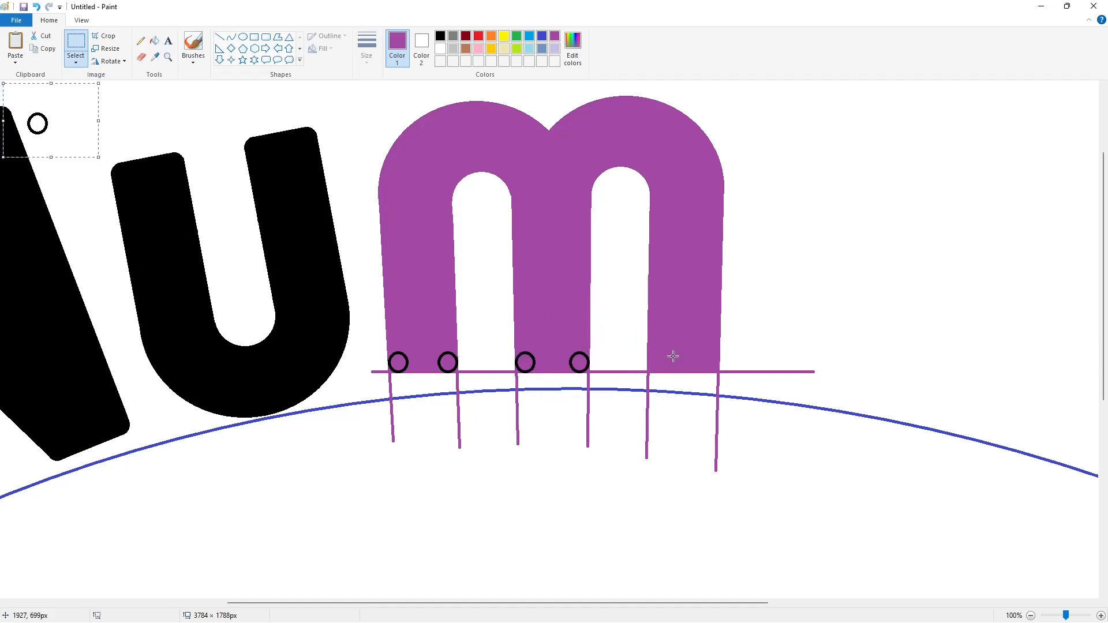
{"action": "left_click_drag", "start_coordinate": [39, 122], "coordinate": [665, 362]}
{"action": "key", "text": "Left"}
{"action": "key", "text": "Left"}
{"action": "key", "text": "Left"}
{"action": "key", "text": "Left"}
{"action": "key", "text": "Left"}
{"action": "key", "text": "Left"}
{"action": "left_click", "coordinate": [815, 344]}
{"action": "key", "text": "ctrl+v"}
{"action": "left_click_drag", "start_coordinate": [38, 122], "coordinate": [700, 359]}
Fill the guide lines along and below the m's feet, including the square corner tips, with white
{"action": "left_click", "coordinate": [154, 41]}
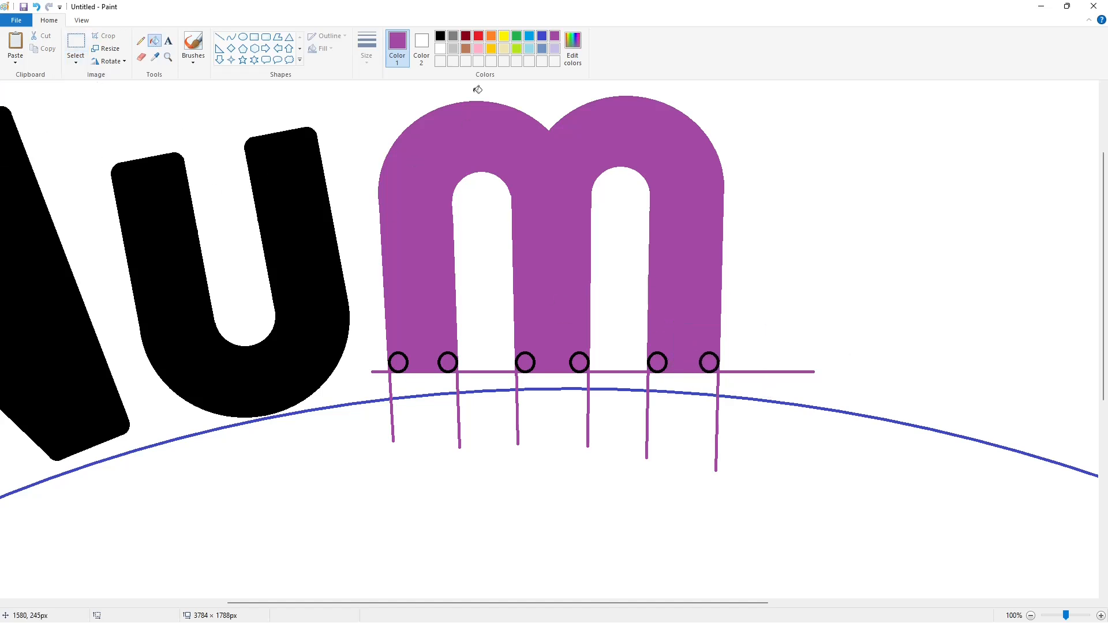
{"action": "left_click", "coordinate": [440, 49]}
{"action": "left_click", "coordinate": [485, 371]}
{"action": "left_click", "coordinate": [381, 371]}
{"action": "left_click", "coordinate": [617, 372]}
{"action": "left_click", "coordinate": [767, 372]}
Fill the m's body and its six corner circles black
{"action": "left_click", "coordinate": [440, 36]}
{"action": "left_click", "coordinate": [540, 244]}
{"action": "left_click", "coordinate": [398, 362]}
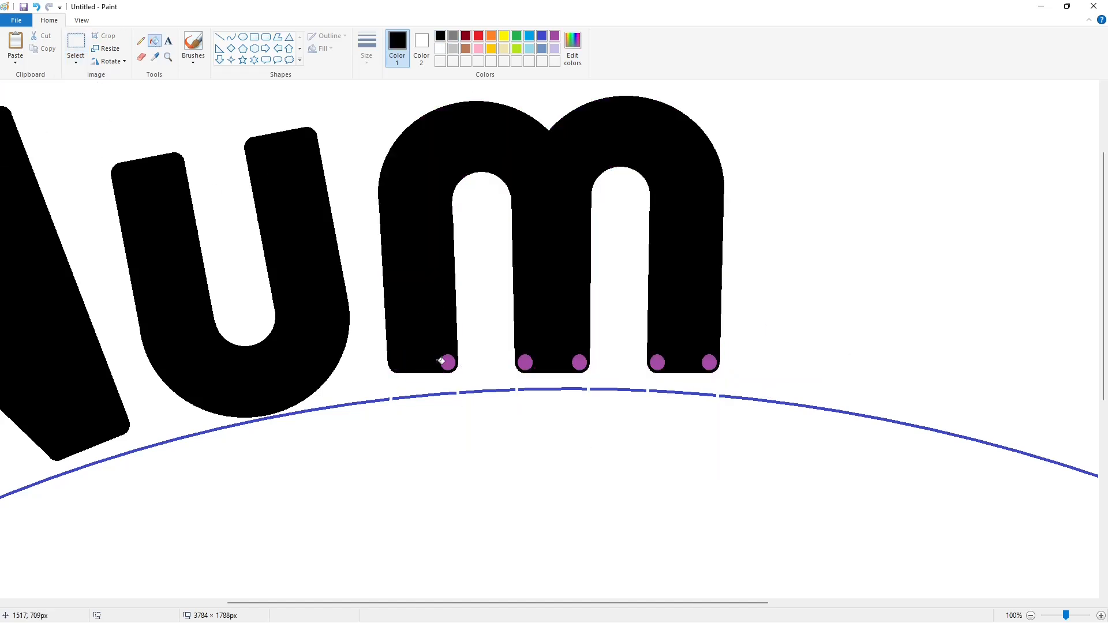
{"action": "left_click", "coordinate": [447, 363]}
{"action": "left_click", "coordinate": [525, 362]}
{"action": "left_click", "coordinate": [580, 363]}
{"action": "left_click", "coordinate": [657, 363]}
{"action": "left_click", "coordinate": [709, 362]}
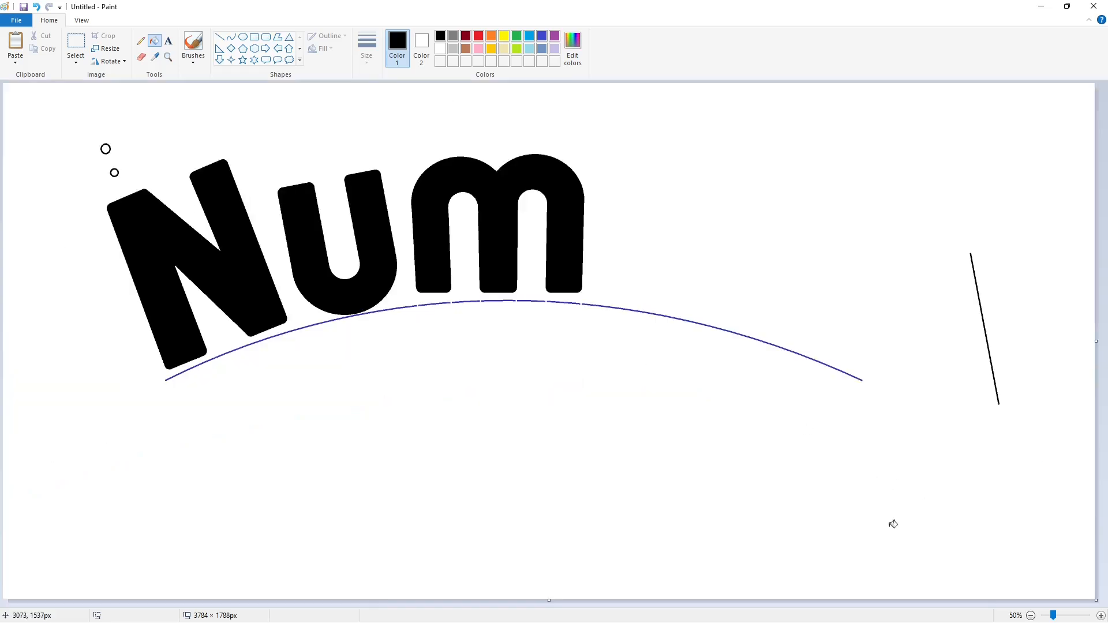
Draw a black circle outline about 275 × 261 px beside the m for the upper part of the b's bowl
{"action": "left_click", "coordinate": [243, 36]}
{"action": "mouse_move", "coordinate": [643, 178]}
{"action": "left_mouse_down"}
{"action": "mouse_move", "coordinate": [695, 254]}
{"action": "mouse_move", "coordinate": [705, 252]}
{"action": "left_mouse_up"}
{"action": "left_click_drag", "start_coordinate": [642, 217], "coordinate": [634, 216]}
{"action": "left_click_drag", "start_coordinate": [704, 216], "coordinate": [712, 217]}
{"action": "left_click_drag", "start_coordinate": [674, 178], "coordinate": [673, 176]}
{"action": "left_click_drag", "start_coordinate": [712, 217], "coordinate": [714, 218]}
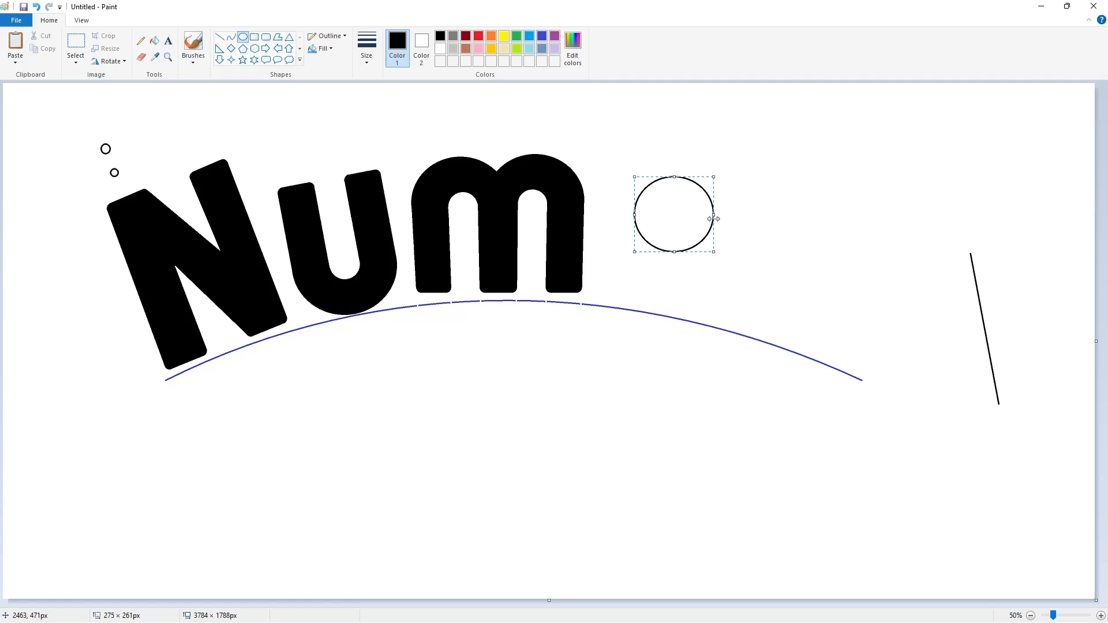
{"action": "left_click", "coordinate": [800, 247]}
Draw a larger ellipse about 359 × 320 px overlapping the circle from below and touching the arched baseline
{"action": "left_click_drag", "start_coordinate": [617, 224], "coordinate": [700, 311]}
{"action": "left_click_drag", "start_coordinate": [616, 268], "coordinate": [604, 268]}
{"action": "left_click_drag", "start_coordinate": [699, 268], "coordinate": [707, 267]}
{"action": "left_click_drag", "start_coordinate": [655, 224], "coordinate": [657, 219]}
{"action": "left_click_drag", "start_coordinate": [655, 311], "coordinate": [655, 311]}
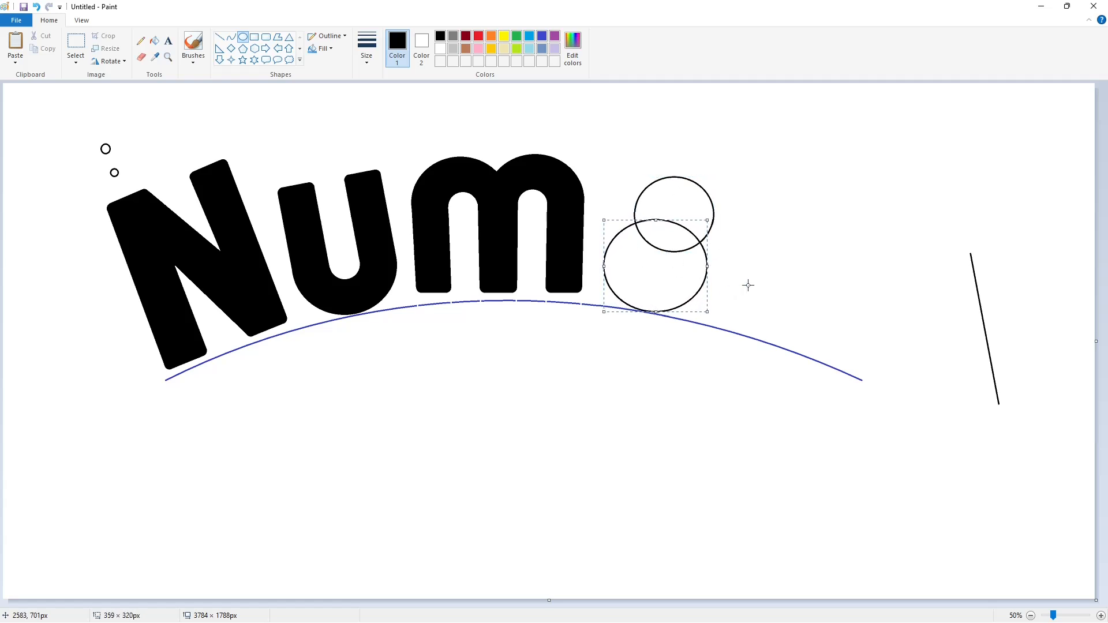
{"action": "left_click_drag", "start_coordinate": [656, 219], "coordinate": [655, 218]}
{"action": "left_click", "coordinate": [848, 431]}
Draw the b's two slanted stem lines with a crossing line near their tops, and join the right sides of the two bowl outlines
{"action": "left_click", "coordinate": [220, 37]}
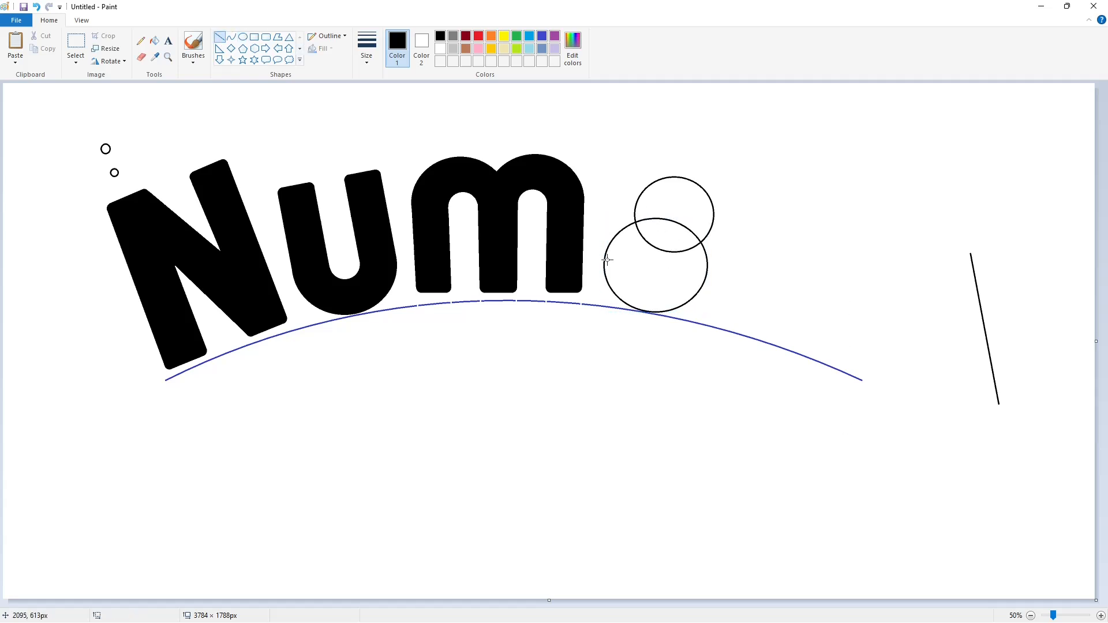
{"action": "left_click_drag", "start_coordinate": [603, 263], "coordinate": [630, 93]}
{"action": "left_click_drag", "start_coordinate": [649, 197], "coordinate": [665, 94]}
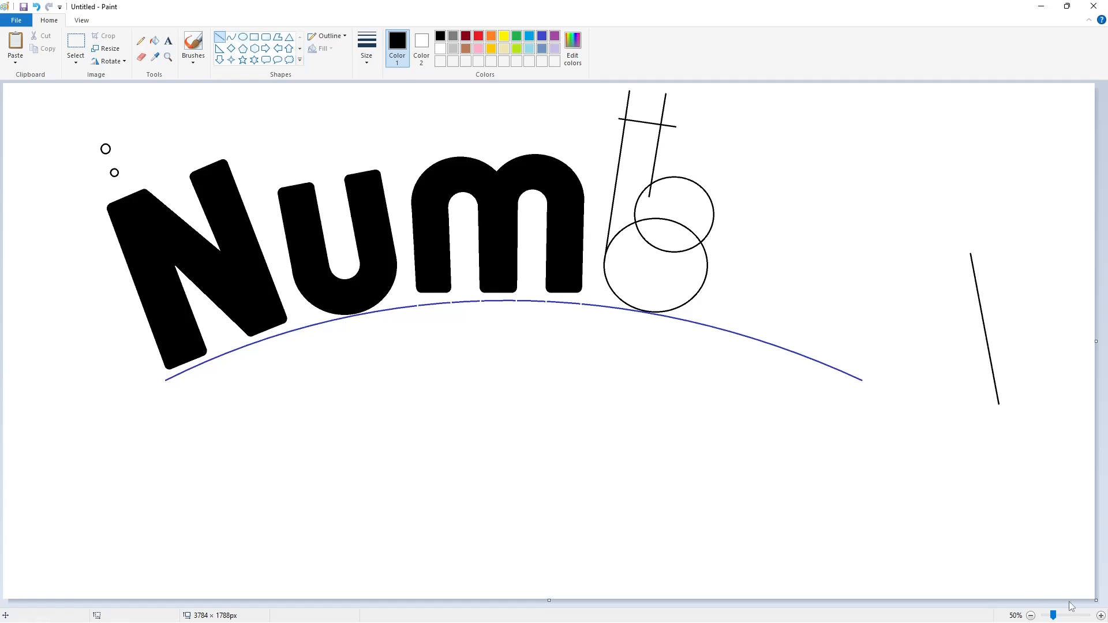
{"action": "scroll", "coordinate": [1069, 603], "scroll_direction": "up", "scroll_amount": 1, "text": "ctrl"}
{"action": "left_click_drag", "start_coordinate": [696, 347], "coordinate": [683, 460]}
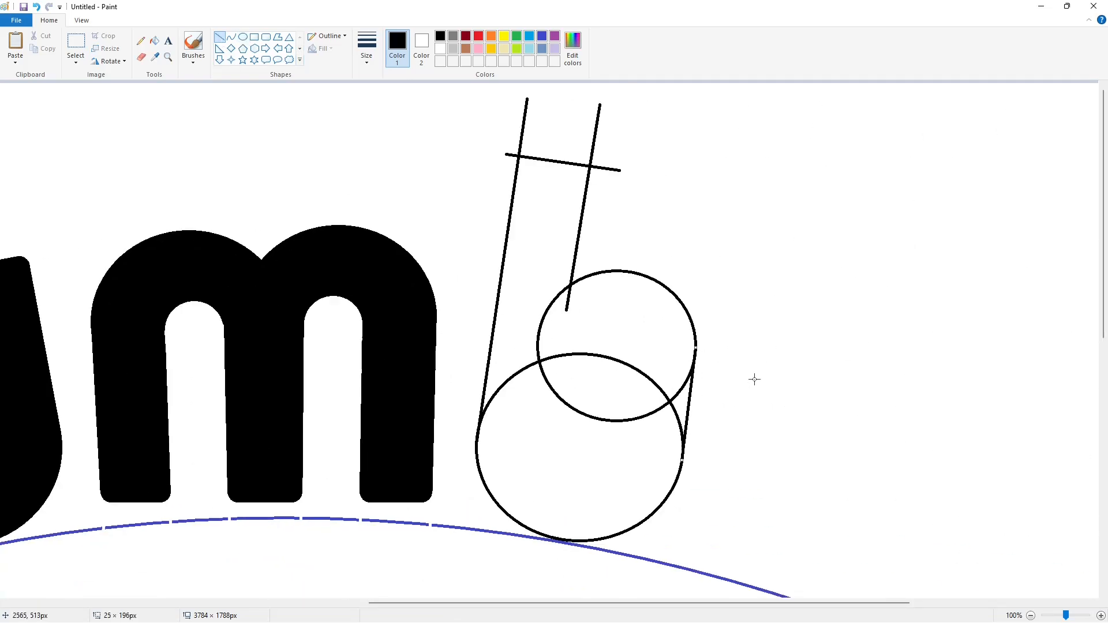
Fill every section of the b's outline black and recolour the b and its guide lines purple
{"action": "left_click", "coordinate": [1031, 615]}
{"action": "left_click", "coordinate": [154, 41]}
{"action": "left_click", "coordinate": [635, 186]}
{"action": "left_click", "coordinate": [667, 206]}
{"action": "left_click", "coordinate": [674, 235]}
{"action": "left_click", "coordinate": [679, 260]}
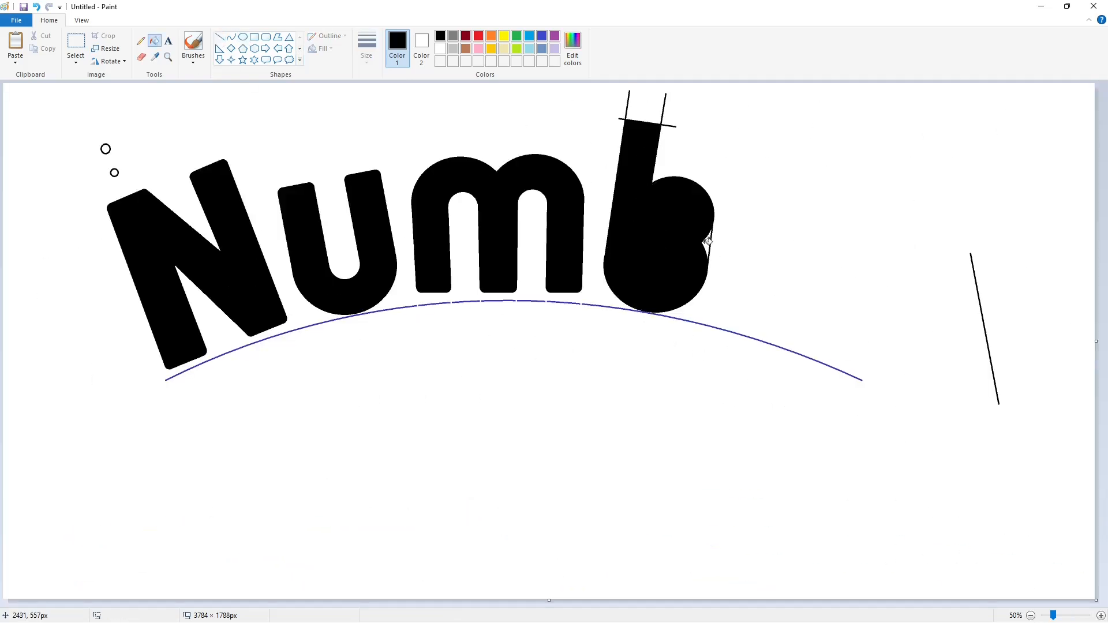
{"action": "left_click", "coordinate": [635, 173]}
Draw a small black circle outline in the blank area beside the b and copy it
{"action": "left_click", "coordinate": [243, 36]}
{"action": "left_click", "coordinate": [439, 36]}
{"action": "mouse_move", "coordinate": [645, 206]}
{"action": "left_mouse_down"}
{"action": "mouse_move", "coordinate": [687, 246]}
{"action": "mouse_move", "coordinate": [769, 161]}
{"action": "left_mouse_up"}
{"action": "left_click", "coordinate": [76, 46]}
{"action": "left_click_drag", "start_coordinate": [722, 112], "coordinate": [870, 233]}
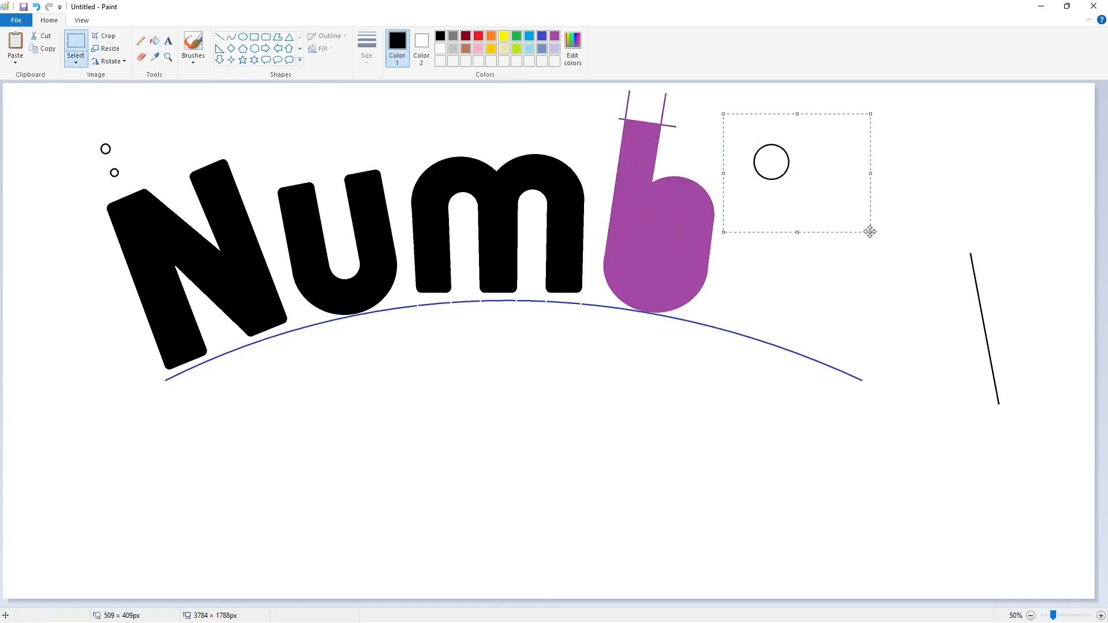
{"action": "key", "text": "ctrl+c"}
Place two copies of the small circle inside the b's bowl, one above the other
{"action": "key", "text": "ctrl+v"}
{"action": "left_click_drag", "start_coordinate": [52, 130], "coordinate": [663, 224]}
{"action": "left_click", "coordinate": [806, 249]}
{"action": "key", "text": "ctrl+v"}
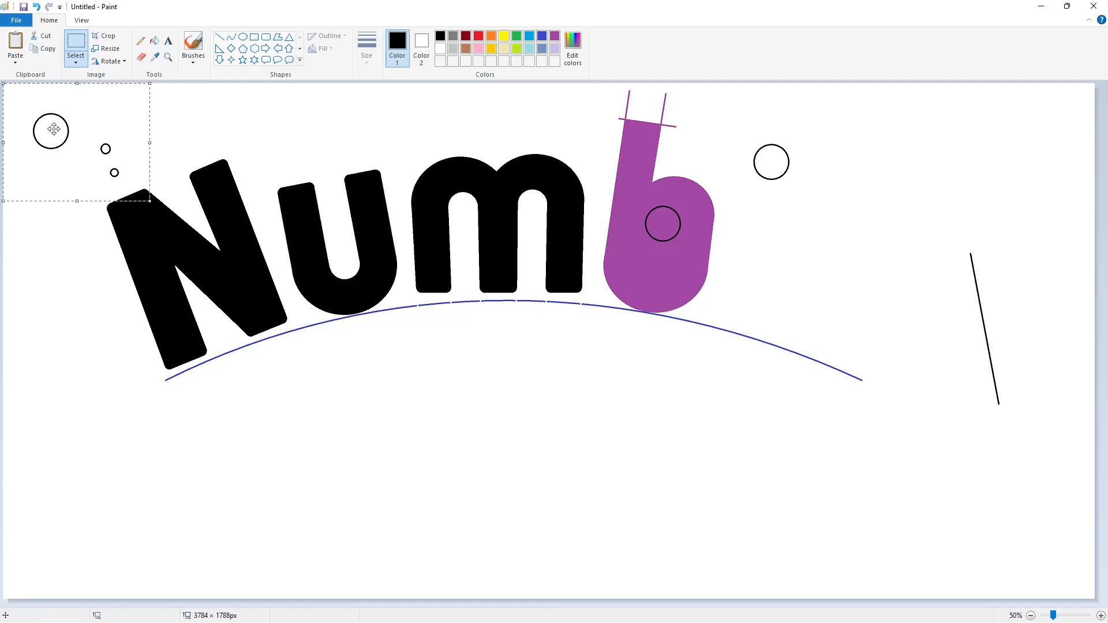
{"action": "left_click_drag", "start_coordinate": [52, 129], "coordinate": [656, 261]}
Recolour the b and the insides of its two circles light lavender
{"action": "left_click", "coordinate": [1100, 614]}
{"action": "left_click_drag", "start_coordinate": [404, 603], "coordinate": [773, 603]}
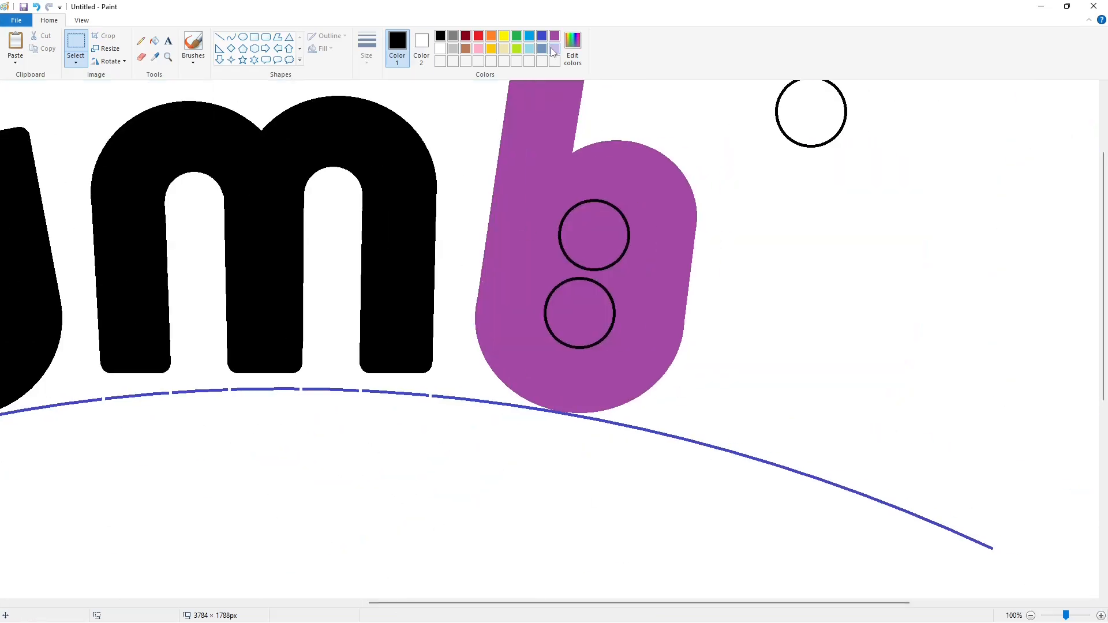
{"action": "left_click", "coordinate": [554, 48]}
{"action": "left_click", "coordinate": [154, 40]}
{"action": "left_click", "coordinate": [646, 167]}
{"action": "left_click", "coordinate": [579, 314]}
Draw black lines joining the left and right sides of the two circles inside the b, redoing the right one
{"action": "left_click", "coordinate": [220, 38]}
{"action": "left_click", "coordinate": [441, 35]}
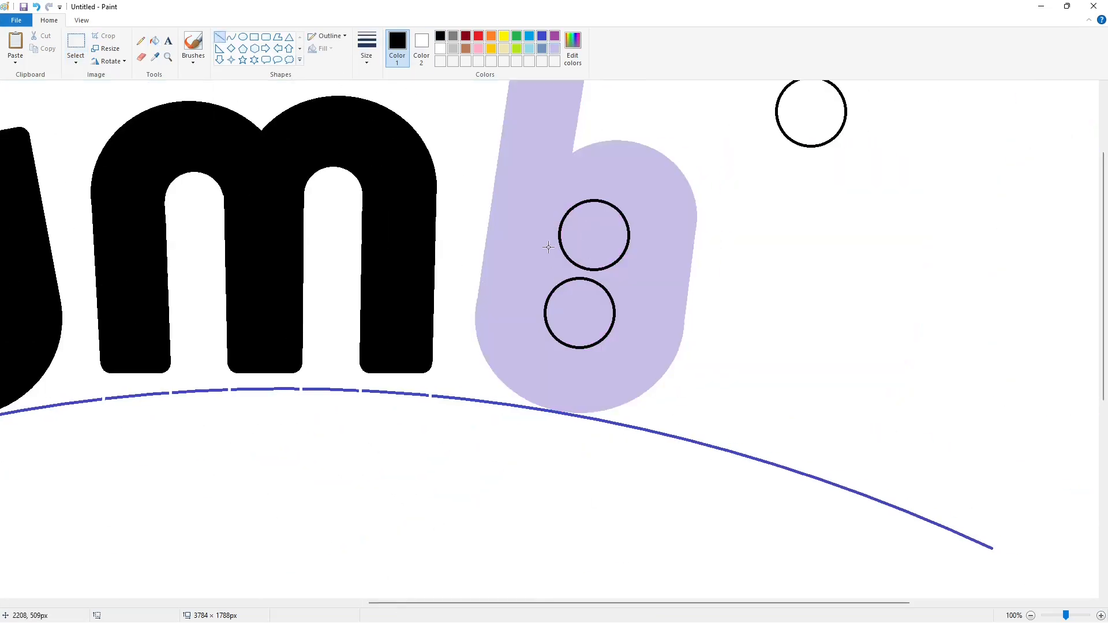
{"action": "left_click_drag", "start_coordinate": [629, 238], "coordinate": [614, 314]}
{"action": "key", "text": "ctrl+z"}
{"action": "left_click_drag", "start_coordinate": [629, 236], "coordinate": [614, 314]}
Fill the joined circles inside the b's bowl black as one solid rounded shape
{"action": "left_click", "coordinate": [154, 41]}
{"action": "left_click", "coordinate": [594, 233]}
{"action": "left_click", "coordinate": [580, 312]}
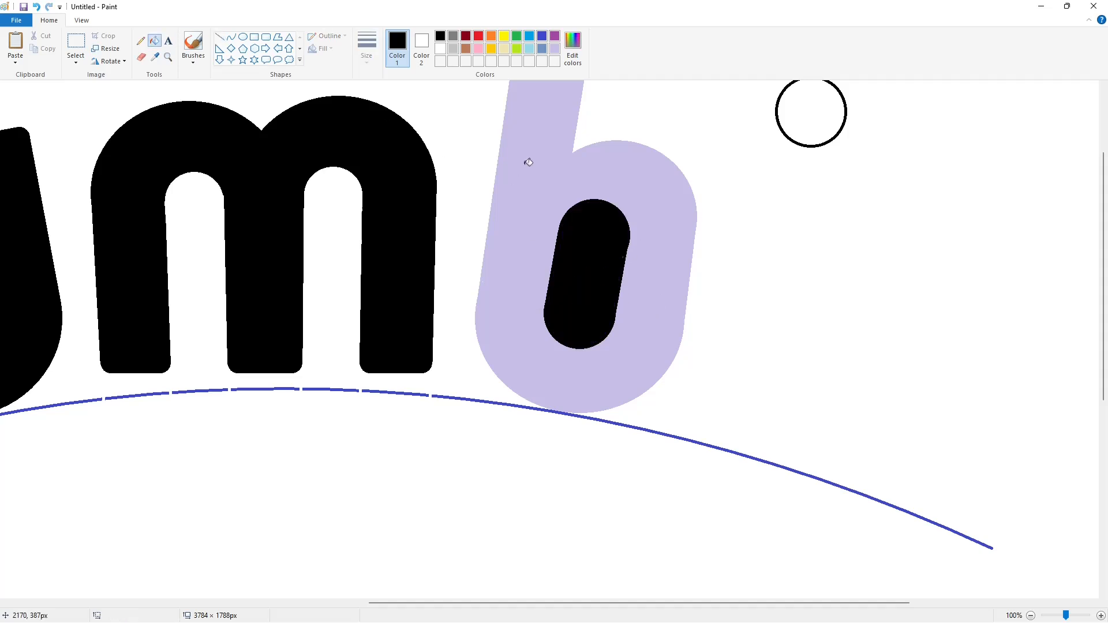
Fill the rounded opening inside the b white and the b's body black
{"action": "left_click", "coordinate": [440, 48]}
{"action": "left_click", "coordinate": [582, 271]}
{"action": "left_click", "coordinate": [640, 254]}
{"action": "left_click", "coordinate": [1030, 615]}
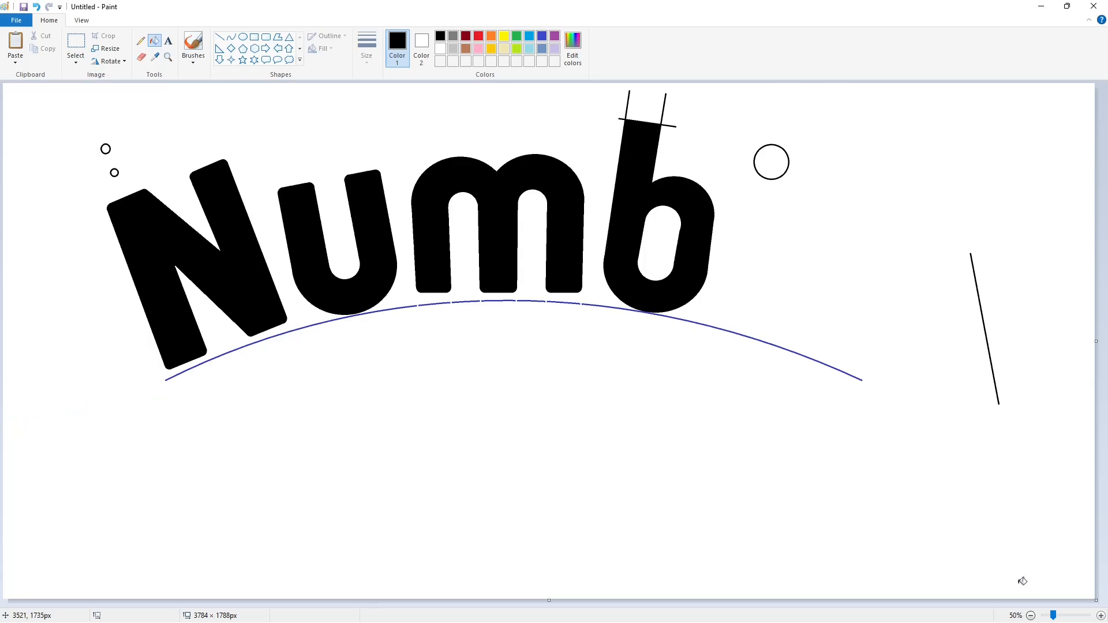
Touch up the right edge of the b's opening with a black line about 12 × 92 px and recolour the b and its guide lines purple
{"action": "left_click", "coordinate": [1066, 615]}
{"action": "left_click", "coordinate": [219, 36]}
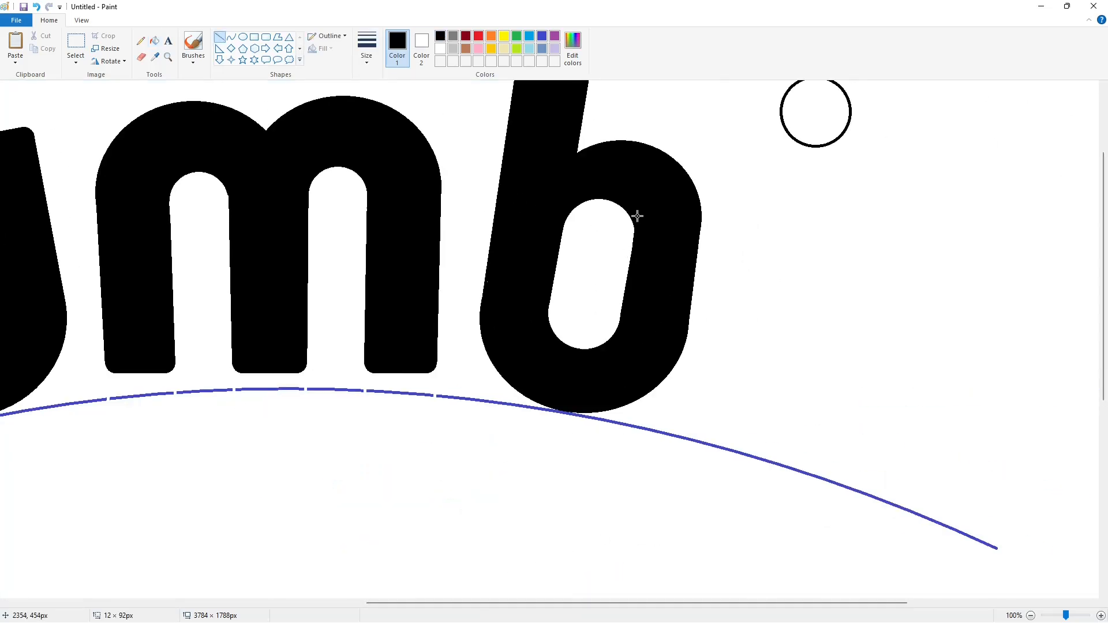
{"action": "scroll", "coordinate": [637, 217], "scroll_direction": "up", "scroll_amount": 2}
{"action": "left_click", "coordinate": [555, 36]}
{"action": "left_click", "coordinate": [154, 41]}
{"action": "left_click", "coordinate": [524, 240]}
Copy the larger corner circle above the N and place a copy in the blank area beside the b's stem
{"action": "scroll", "coordinate": [524, 240], "scroll_direction": "left", "scroll_amount": 10}
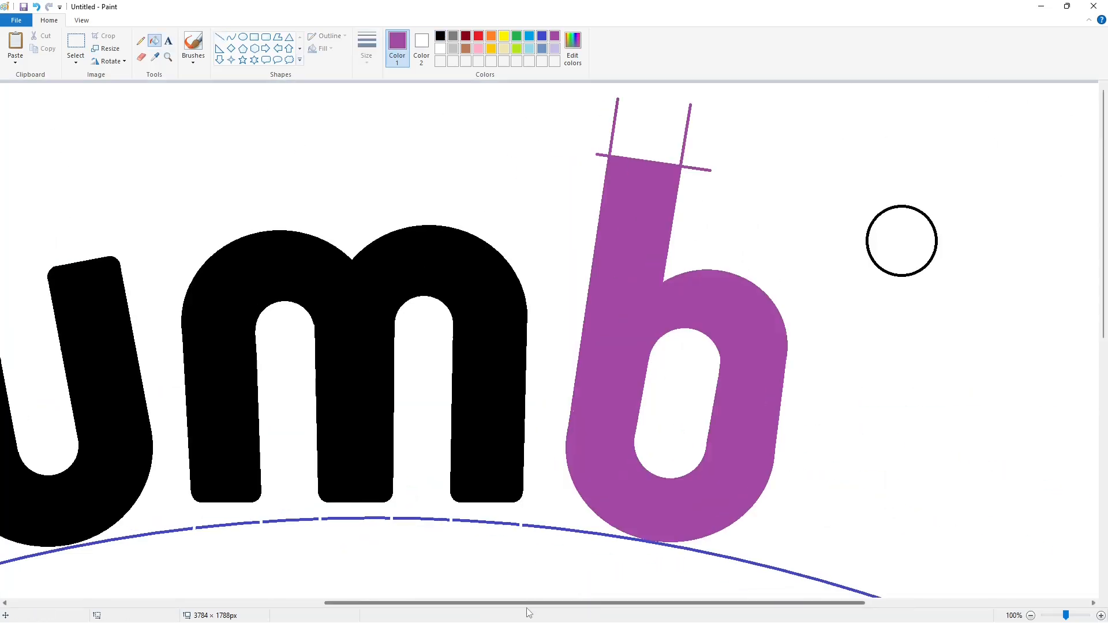
{"action": "left_click", "coordinate": [76, 42]}
{"action": "left_click_drag", "start_coordinate": [46, 160], "coordinate": [206, 243]}
{"action": "left_click", "coordinate": [296, 312]}
{"action": "left_click_drag", "start_coordinate": [467, 603], "coordinate": [879, 603]}
{"action": "key", "text": "ctrl+v"}
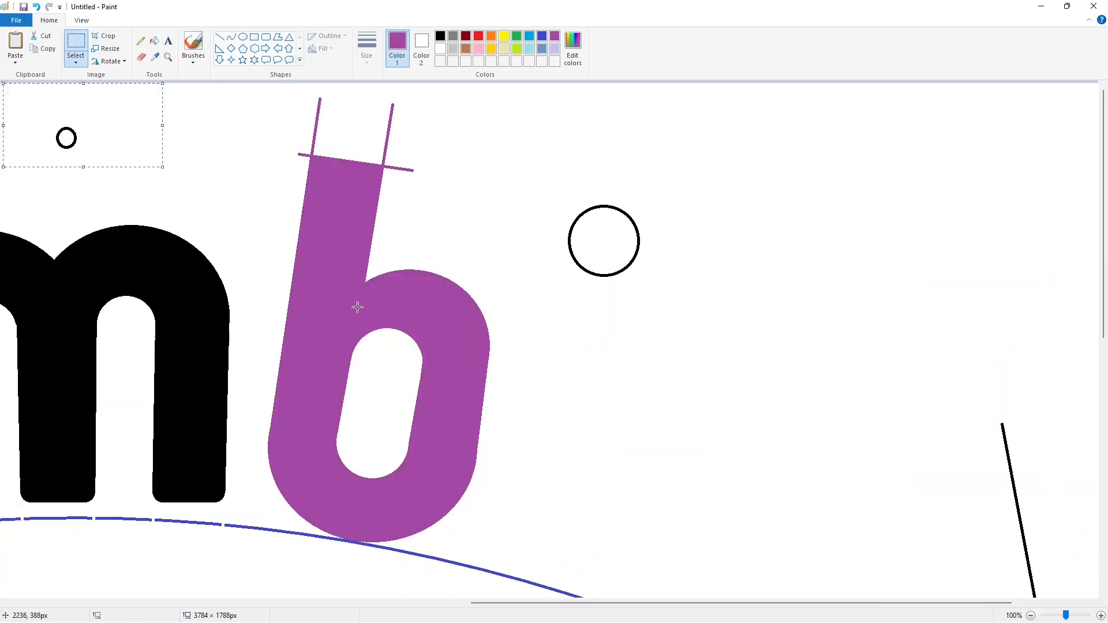
{"action": "left_click_drag", "start_coordinate": [67, 139], "coordinate": [587, 129]}
{"action": "left_click", "coordinate": [486, 179]}
Place circle copies in the top-left and top-right corners of the b's stem
{"action": "left_click_drag", "start_coordinate": [84, 140], "coordinate": [337, 169]}
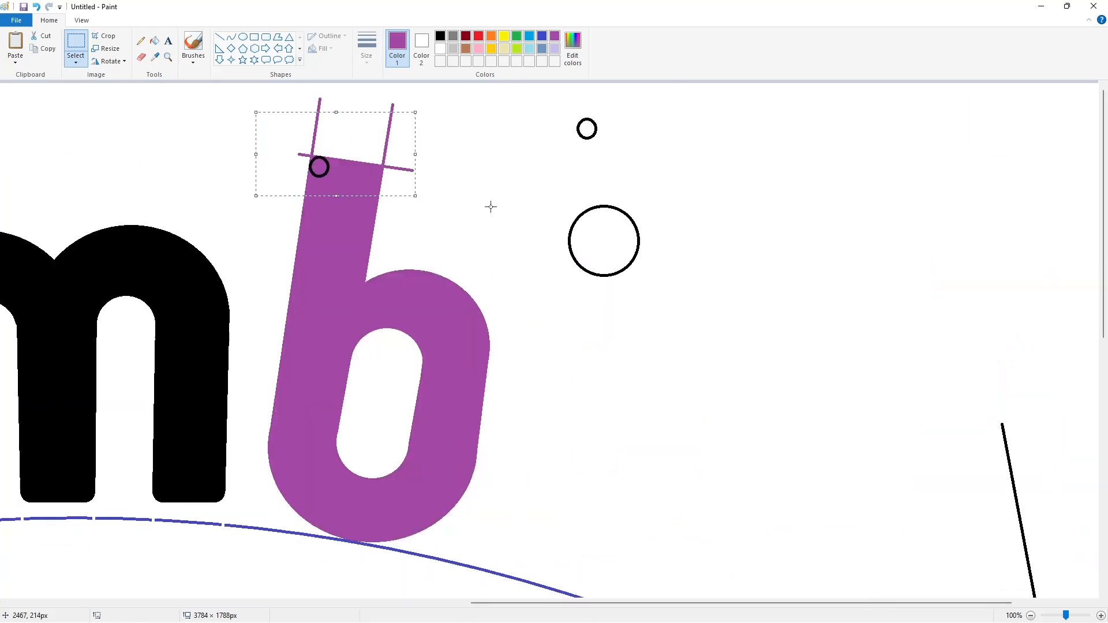
{"action": "key", "text": "ctrl+v"}
{"action": "left_click_drag", "start_coordinate": [106, 127], "coordinate": [489, 184]}
{"action": "left_click", "coordinate": [488, 184]}
Fill the guide lines and square corner tips at the top of the b's stem with white
{"action": "left_click", "coordinate": [154, 41]}
{"action": "left_click", "coordinate": [440, 48]}
{"action": "left_click", "coordinate": [313, 153]}
{"action": "left_click", "coordinate": [385, 161]}
Fill the b and its corner circles black, and remove the larger spare circle beside it by filling its outline white
{"action": "left_click", "coordinate": [439, 36]}
{"action": "left_click", "coordinate": [363, 194]}
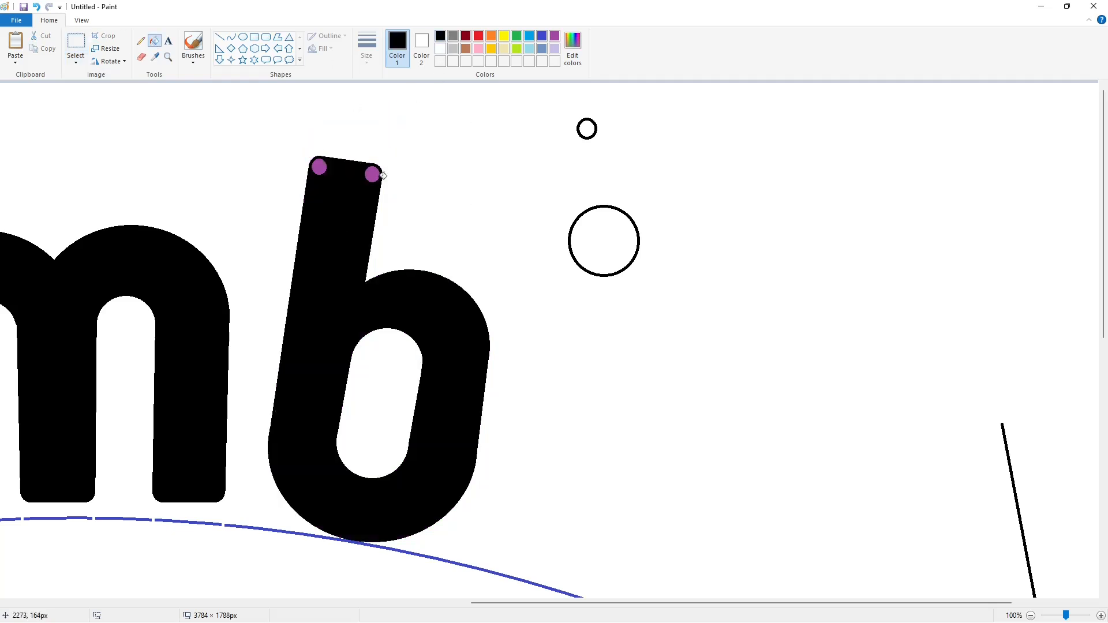
{"action": "left_click", "coordinate": [629, 213]}
{"action": "scroll", "coordinate": [852, 473], "scroll_direction": "down", "scroll_amount": 1}
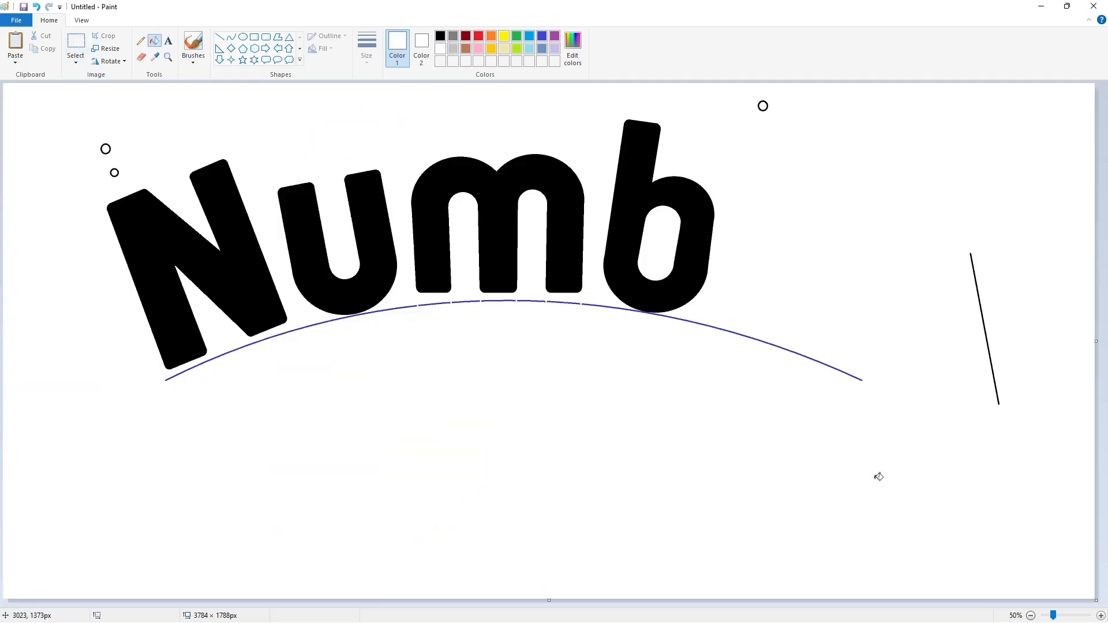
Draw a black circle outline about 343 × 323 px after the b for the top of the next letter
{"action": "left_click", "coordinate": [242, 36]}
{"action": "left_click", "coordinate": [440, 36]}
{"action": "mouse_move", "coordinate": [745, 211]}
{"action": "left_mouse_down"}
{"action": "mouse_move", "coordinate": [804, 292]}
{"action": "mouse_move", "coordinate": [830, 286]}
{"action": "left_mouse_up"}
{"action": "left_click_drag", "start_coordinate": [829, 244], "coordinate": [834, 244]}
{"action": "left_click_drag", "start_coordinate": [741, 245], "coordinate": [735, 244]}
{"action": "left_click_drag", "start_coordinate": [786, 286], "coordinate": [786, 295]}
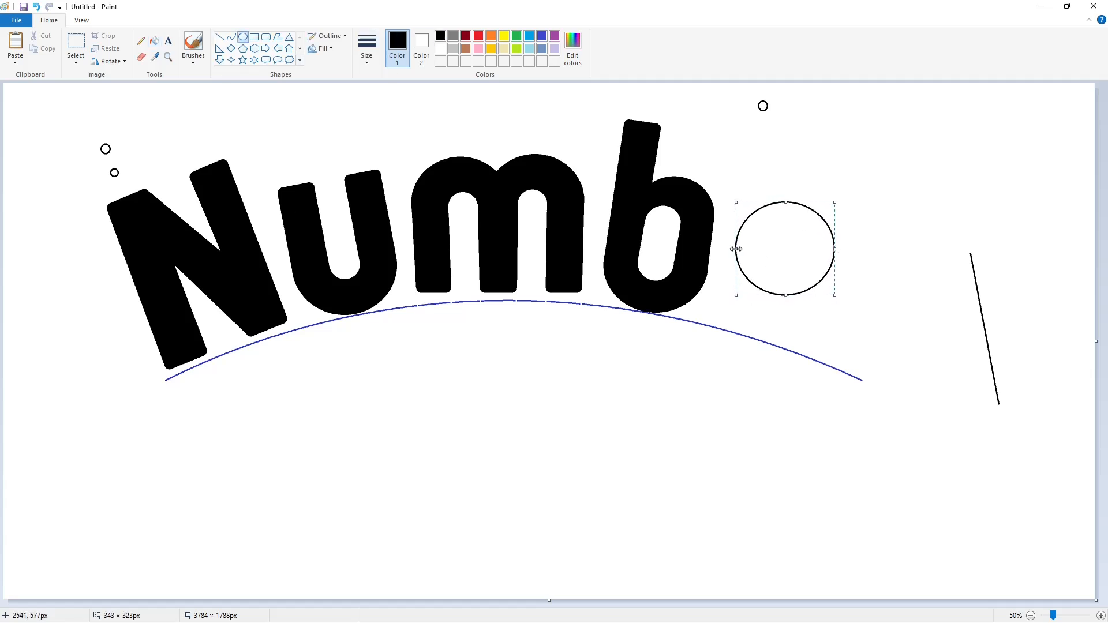
{"action": "mouse_move", "coordinate": [736, 250]}
{"action": "left_mouse_down"}
{"action": "mouse_move", "coordinate": [813, 339]}
{"action": "mouse_move", "coordinate": [773, 314]}
{"action": "left_mouse_up"}
{"action": "left_click", "coordinate": [877, 306]}
Draw a wider ellipse overlapping the lower part of the new circle and adjust it to sit against the arched baseline
{"action": "left_click_drag", "start_coordinate": [805, 298], "coordinate": [837, 301]}
{"action": "mouse_move", "coordinate": [791, 320]}
{"action": "left_mouse_down"}
{"action": "mouse_move", "coordinate": [851, 301]}
{"action": "mouse_move", "coordinate": [786, 341]}
{"action": "left_mouse_up"}
{"action": "left_click_drag", "start_coordinate": [723, 302], "coordinate": [722, 301]}
{"action": "left_click_drag", "start_coordinate": [786, 261], "coordinate": [795, 238]}
{"action": "left_click", "coordinate": [951, 264]}
Draw a slanted line about 52 × 160 px joining the left sides of the circle and the ellipse
{"action": "left_click", "coordinate": [1100, 615]}
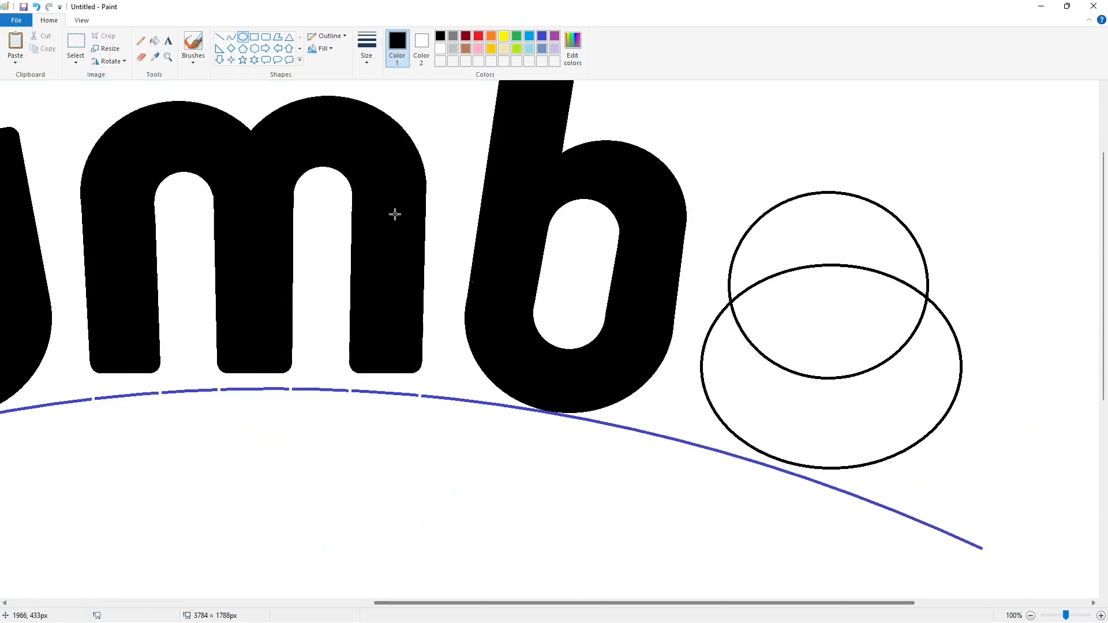
{"action": "left_click", "coordinate": [220, 37]}
{"action": "mouse_move", "coordinate": [733, 259]}
{"action": "left_mouse_down"}
{"action": "mouse_move", "coordinate": [701, 350]}
{"action": "mouse_move", "coordinate": [732, 259]}
{"action": "left_mouse_up"}
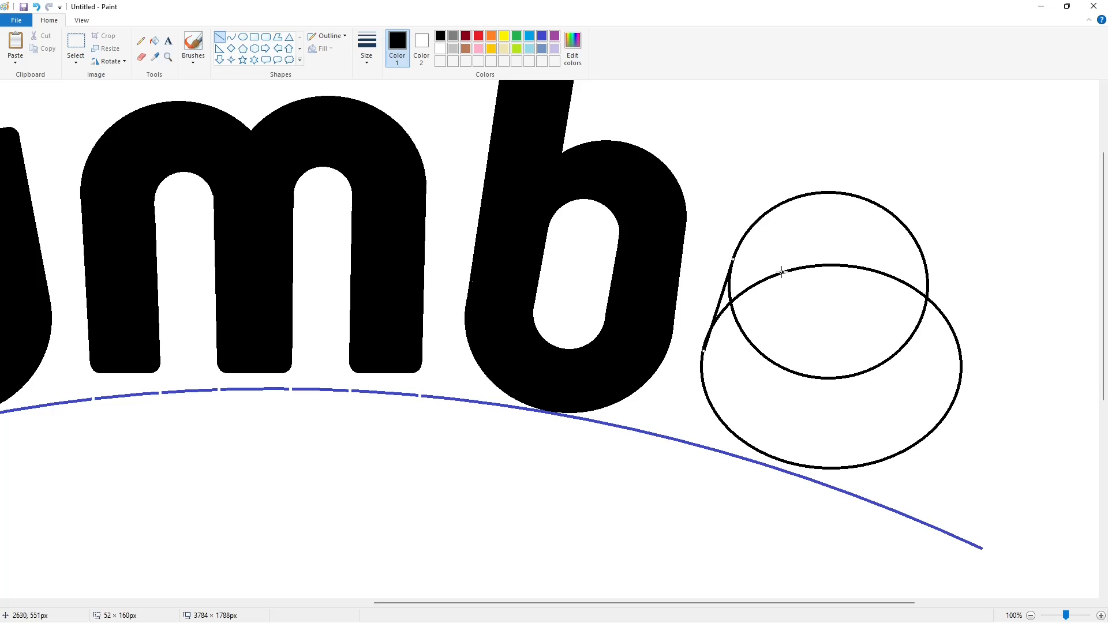
Draw a slanted crossbar about 339 × 111 px through both outlines and a short line crossing it from the circle's right side
{"action": "scroll", "coordinate": [888, 492], "scroll_direction": "down", "scroll_amount": 1}
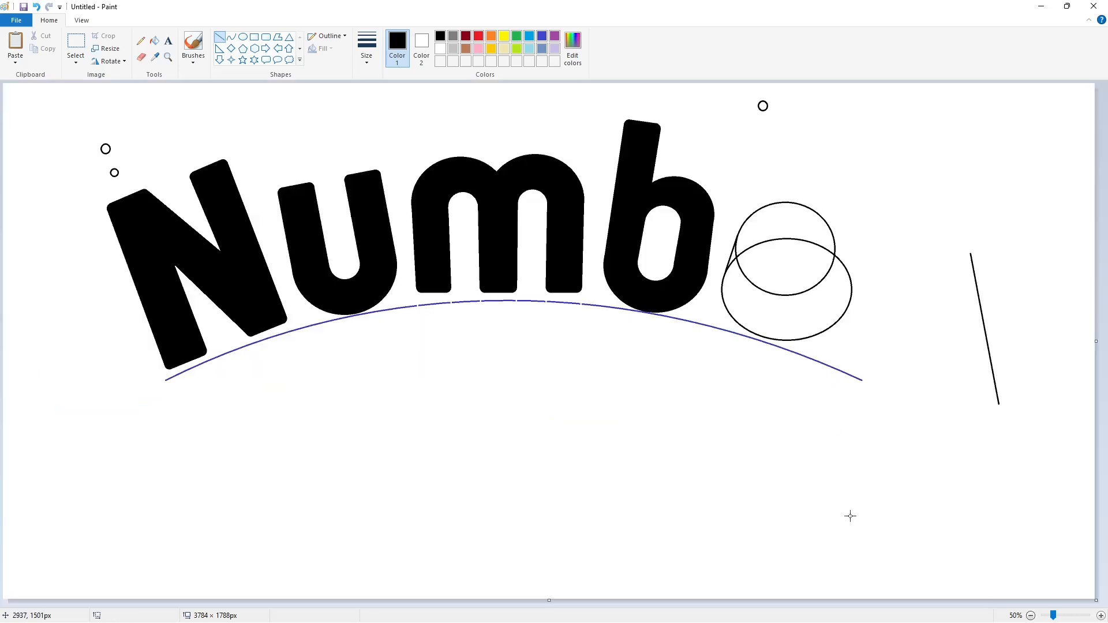
{"action": "left_click_drag", "start_coordinate": [827, 298], "coordinate": [728, 265]}
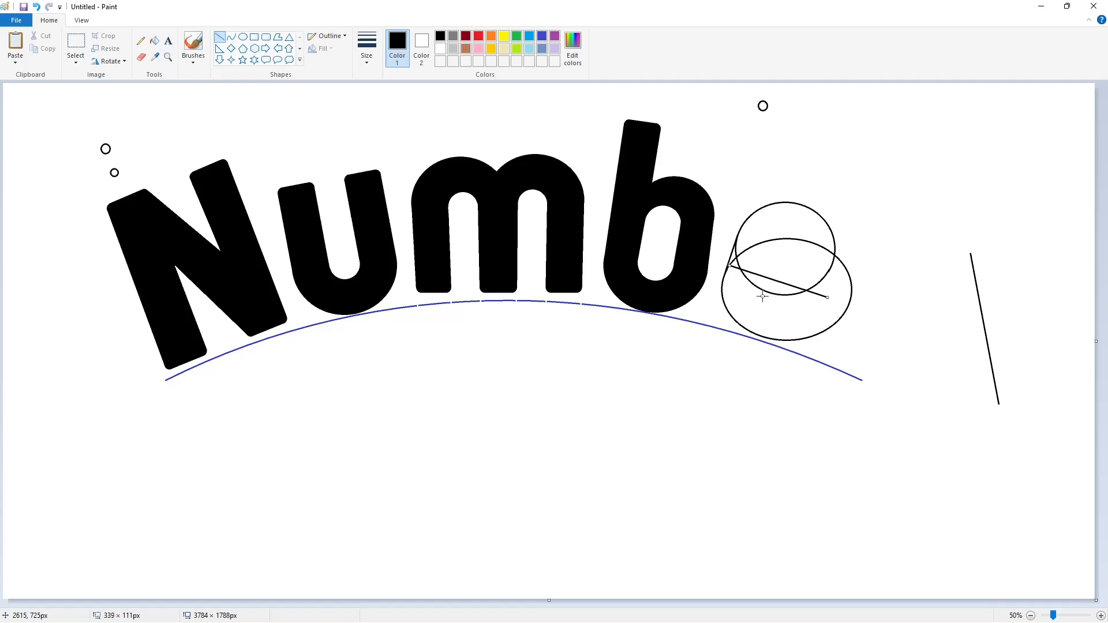
{"action": "left_click_drag", "start_coordinate": [834, 255], "coordinate": [820, 308]}
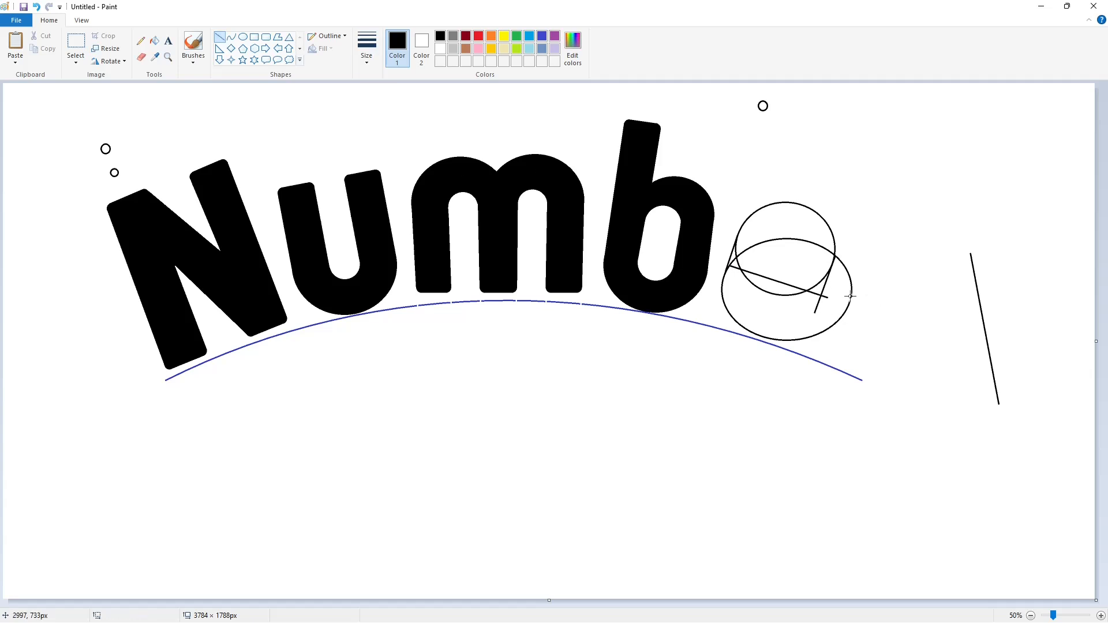
Erase two small gaps in the ellipse's upper arc where it runs inside the circle
{"action": "left_click", "coordinate": [140, 58]}
{"action": "left_click", "coordinate": [758, 244]}
{"action": "left_click", "coordinate": [824, 246]}
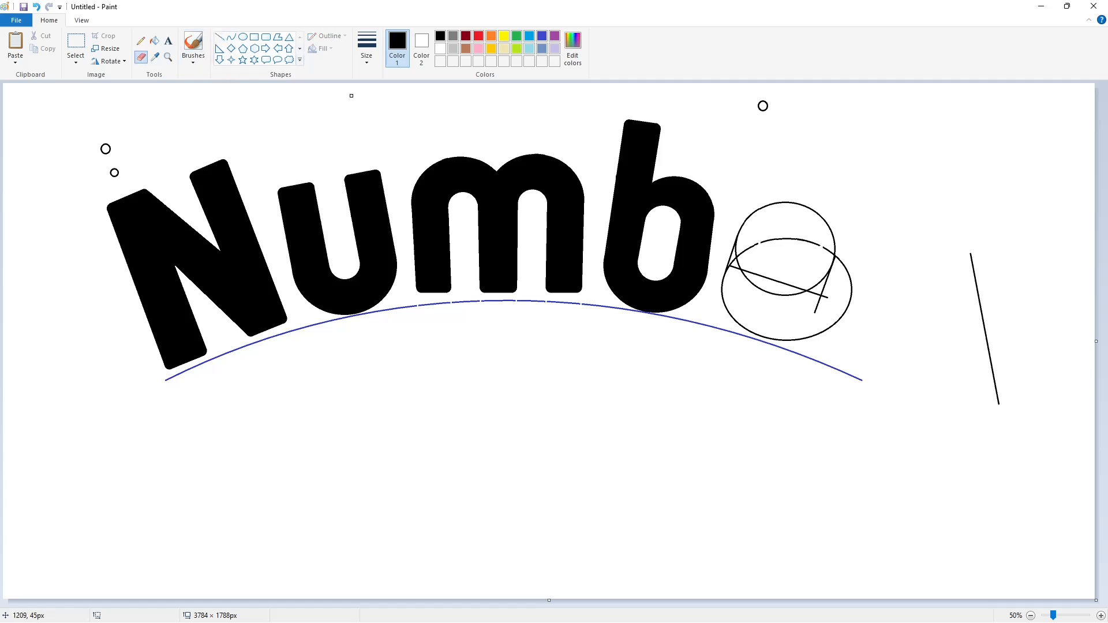
Paint the ellipse's remaining arc inside the circle white and draw a line about 231 × 69 px parallel above the crossbar
{"action": "left_click", "coordinate": [154, 41]}
{"action": "left_click", "coordinate": [440, 48]}
{"action": "left_click", "coordinate": [794, 238]}
{"action": "left_click", "coordinate": [219, 37]}
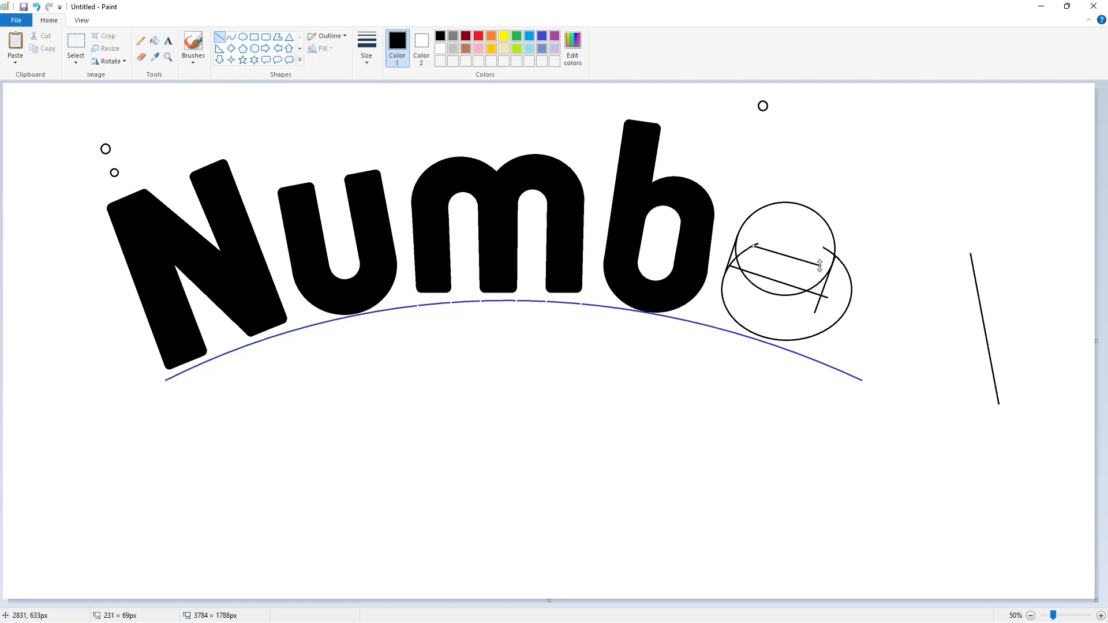
Draw an arched curve above the upper crossbar line and a bowl-shaped curve below the lower one for the e's inner openings
{"action": "left_click", "coordinate": [231, 37]}
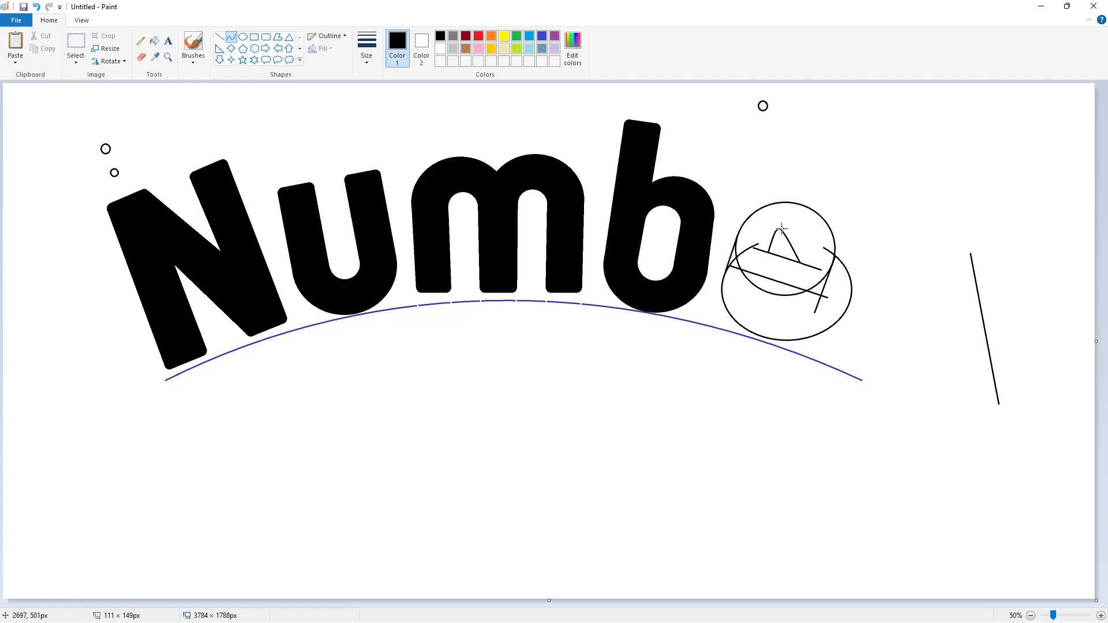
{"action": "left_click", "coordinate": [811, 237]}
{"action": "left_click", "coordinate": [886, 243]}
{"action": "left_click_drag", "start_coordinate": [761, 277], "coordinate": [800, 306]}
{"action": "left_click", "coordinate": [753, 299]}
{"action": "left_click", "coordinate": [773, 321]}
Draw a slanted line about 53 × 143 px closing the e's lower end and fill the letter's body black
{"action": "left_click", "coordinate": [220, 37]}
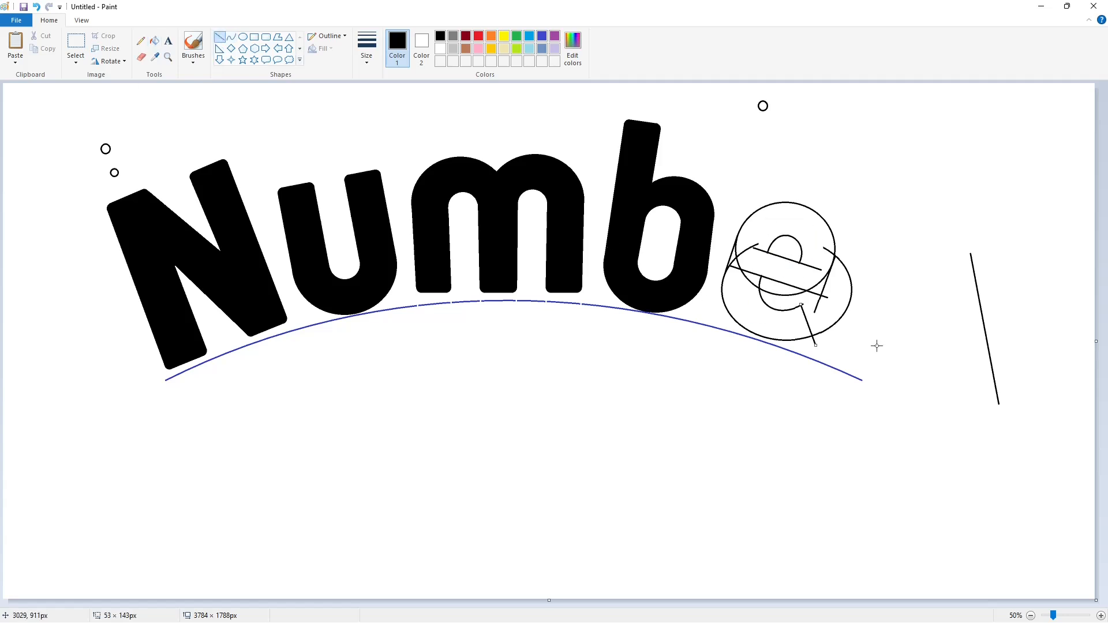
{"action": "left_click", "coordinate": [155, 40]}
{"action": "left_click", "coordinate": [781, 264]}
{"action": "left_click", "coordinate": [739, 269]}
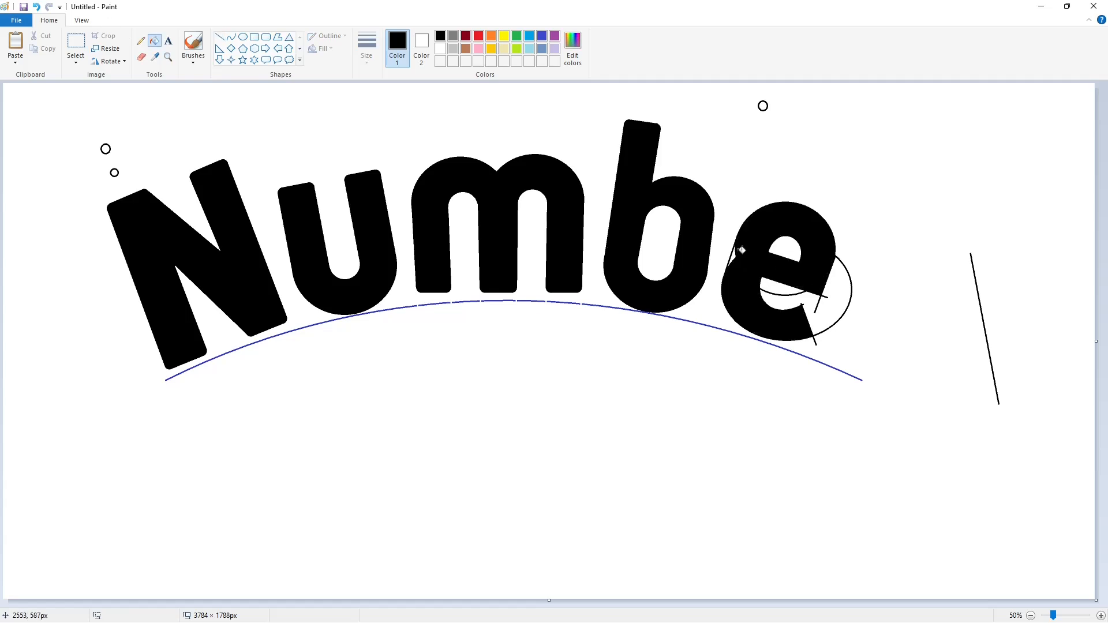
Recolor the e and its attached construction lines purple
{"action": "scroll", "coordinate": [1004, 539], "scroll_direction": "up", "scroll_amount": 1, "text": "ctrl"}
{"action": "scroll", "coordinate": [721, 333], "scroll_direction": "right", "scroll_amount": 10}
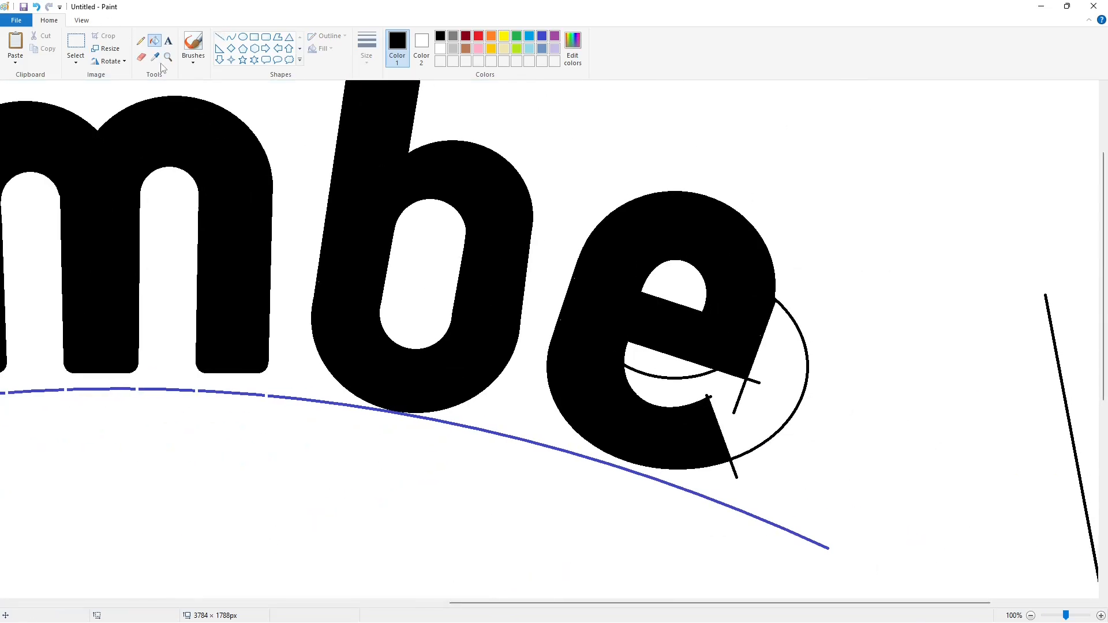
{"action": "left_click", "coordinate": [554, 36]}
{"action": "left_click", "coordinate": [714, 227]}
Place three copies of the corner circle inside the sharp corners at the e's crossbar end and lower tip
{"action": "left_click", "coordinate": [75, 41]}
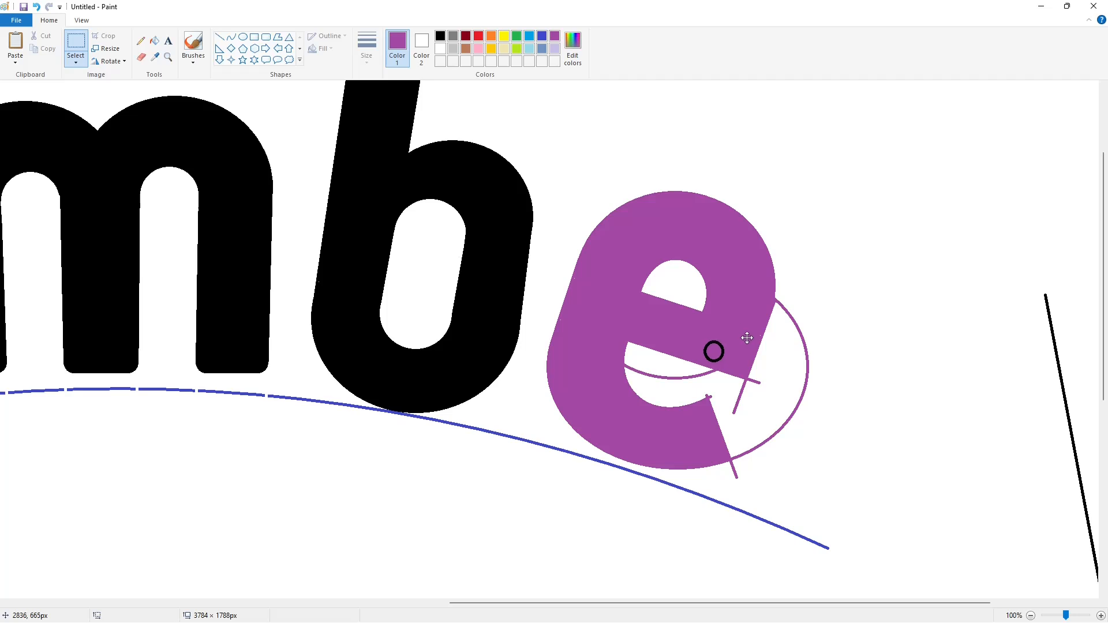
{"action": "left_click_drag", "start_coordinate": [748, 337], "coordinate": [773, 352]}
{"action": "key", "text": "ctrl+v"}
{"action": "left_click_drag", "start_coordinate": [64, 114], "coordinate": [699, 388]}
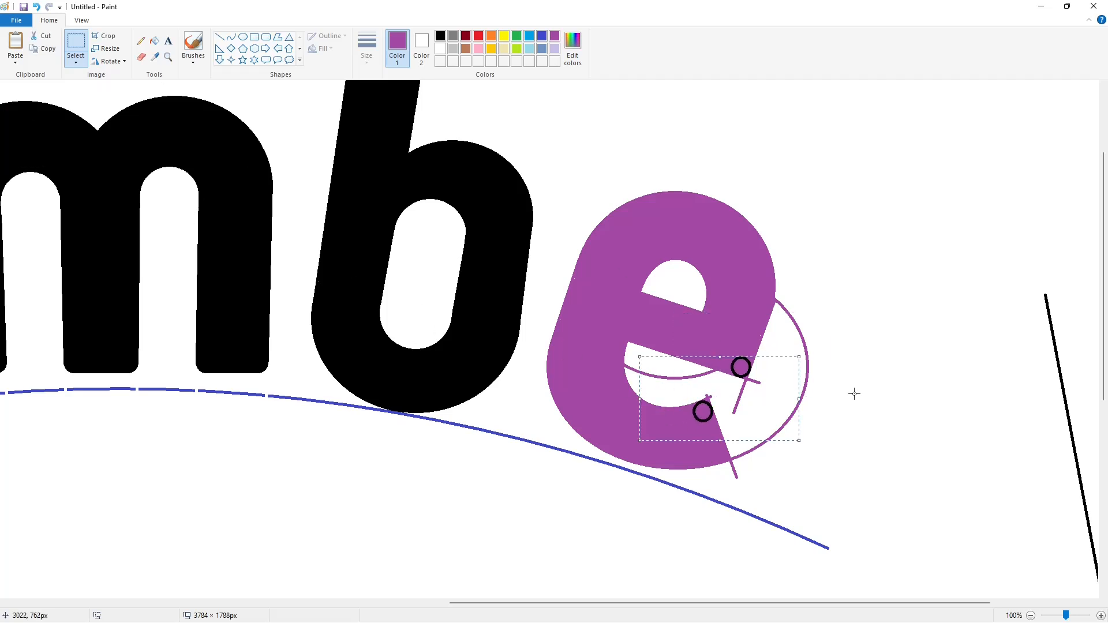
{"action": "left_click", "coordinate": [853, 393]}
{"action": "key", "text": "ctrl+v"}
{"action": "left_click_drag", "start_coordinate": [40, 165], "coordinate": [691, 480]}
Separate the leftover outline beside the e with white and fill the leftovers outside the letter white
{"action": "left_click", "coordinate": [219, 37]}
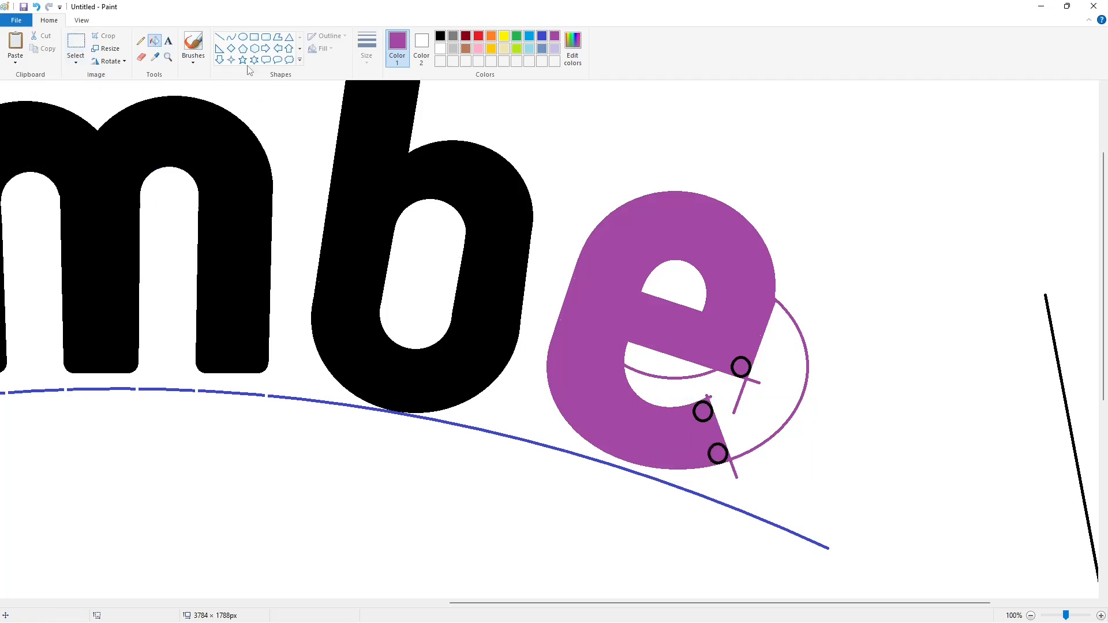
{"action": "left_click", "coordinate": [440, 48]}
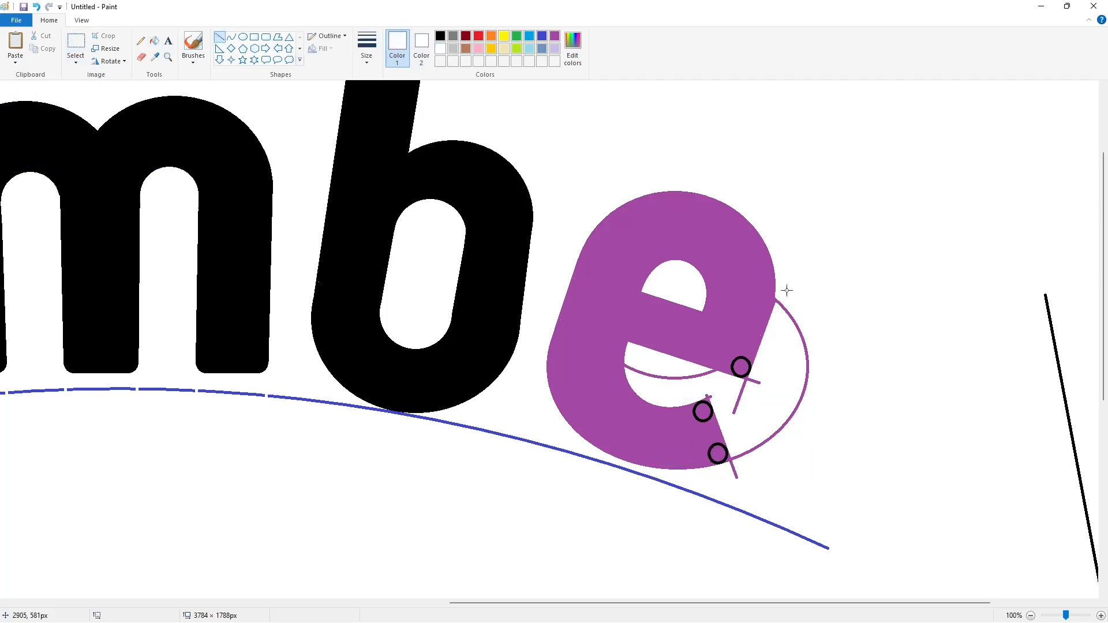
{"action": "left_click", "coordinate": [154, 42]}
{"action": "left_click", "coordinate": [802, 394]}
Cut the arc in the e's lower opening away from the crossbar with a white line and fill the arc white
{"action": "left_click", "coordinate": [219, 36]}
{"action": "left_click_drag", "start_coordinate": [706, 369], "coordinate": [727, 375]}
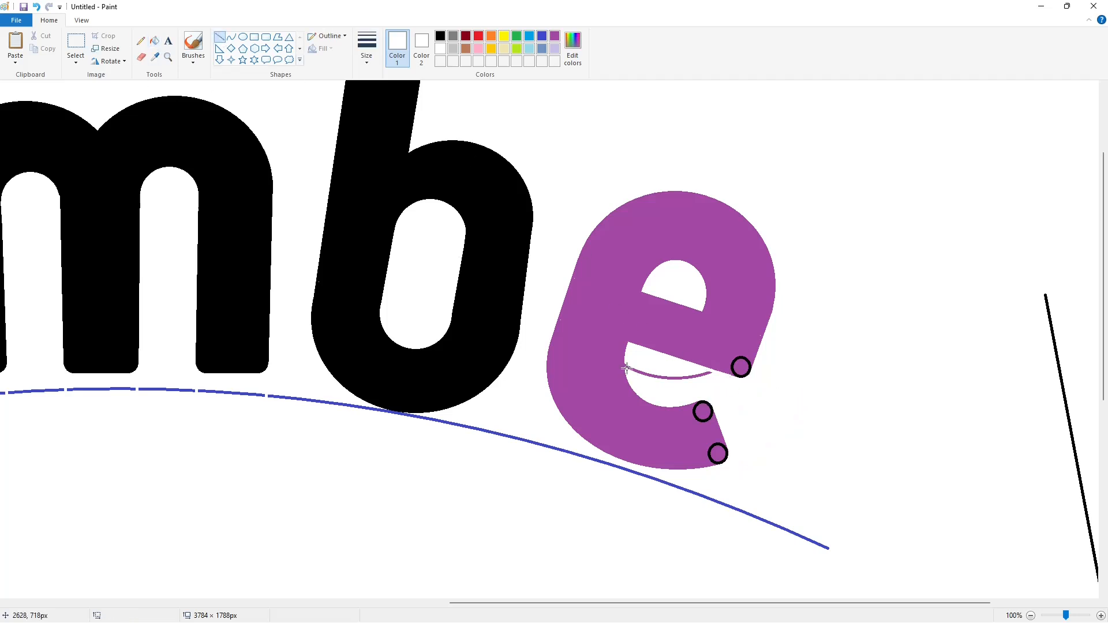
{"action": "left_click", "coordinate": [155, 42]}
{"action": "left_click", "coordinate": [652, 377]}
Fill the e and its three corner circles solid black
{"action": "left_click", "coordinate": [441, 37]}
{"action": "left_click", "coordinate": [716, 341]}
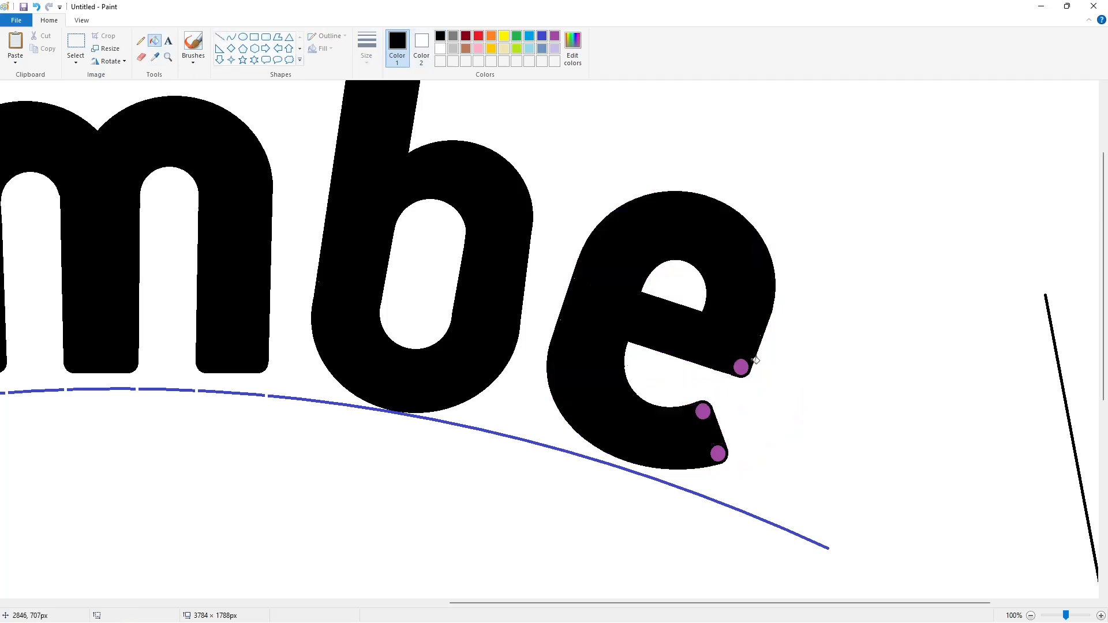
{"action": "left_click", "coordinate": [741, 367]}
{"action": "left_click", "coordinate": [703, 412]}
{"action": "left_click", "coordinate": [718, 453]}
{"action": "left_click", "coordinate": [141, 40]}
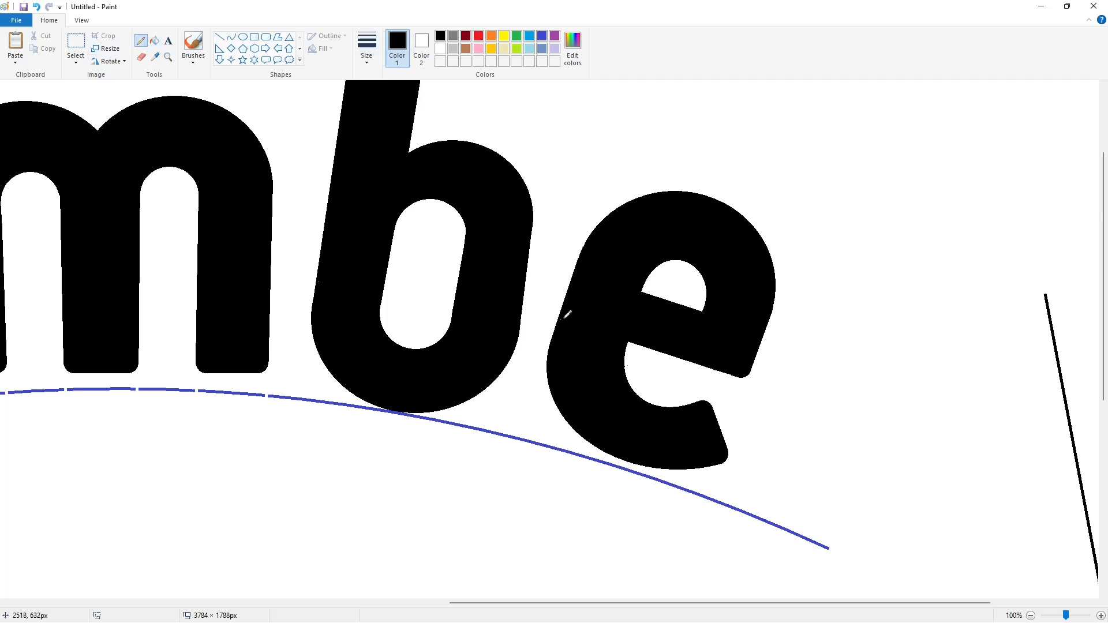
{"action": "scroll", "coordinate": [943, 497], "scroll_direction": "down", "scroll_amount": 1, "text": "ctrl"}
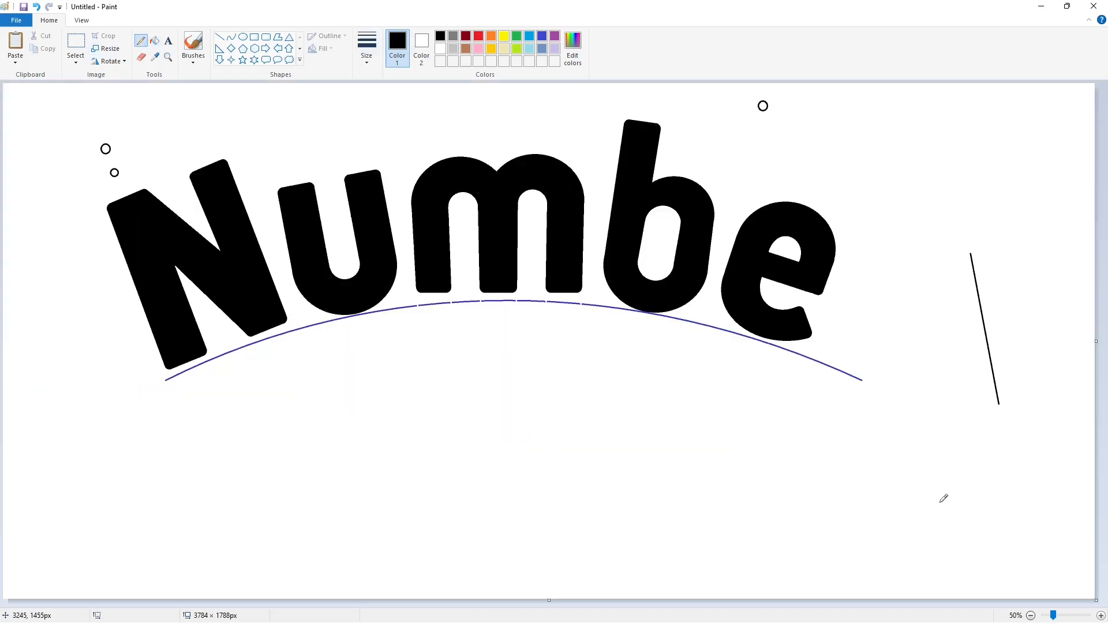
Draw an ellipse about 331 × 299 px beside the e and adjust its sides to form the top of the r
{"action": "left_click", "coordinate": [243, 36]}
{"action": "left_click_drag", "start_coordinate": [870, 247], "coordinate": [969, 333]}
{"action": "left_click_drag", "start_coordinate": [939, 307], "coordinate": [917, 306]}
{"action": "left_click_drag", "start_coordinate": [847, 291], "coordinate": [853, 291]}
{"action": "left_click_drag", "start_coordinate": [945, 290], "coordinate": [948, 290]}
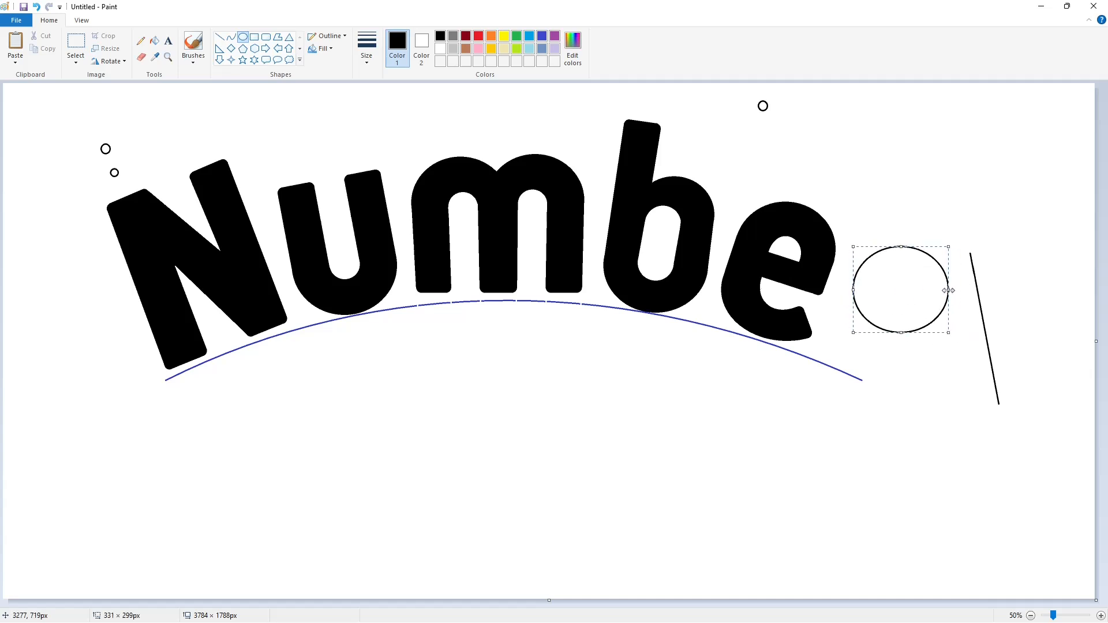
{"action": "left_click", "coordinate": [1007, 243]}
Draw two parallel slanted lines down across the baseline for the r's stem, the inner one about 223 × 485 px
{"action": "left_click", "coordinate": [220, 36]}
{"action": "left_click_drag", "start_coordinate": [858, 271], "coordinate": [804, 391]}
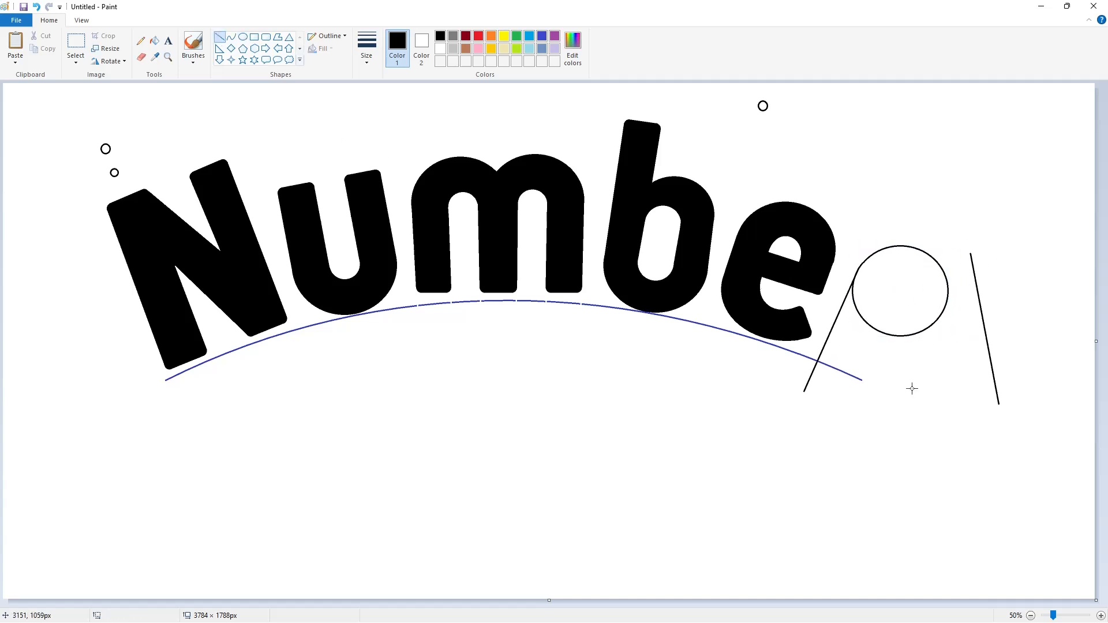
{"action": "left_click_drag", "start_coordinate": [891, 285], "coordinate": [827, 425]}
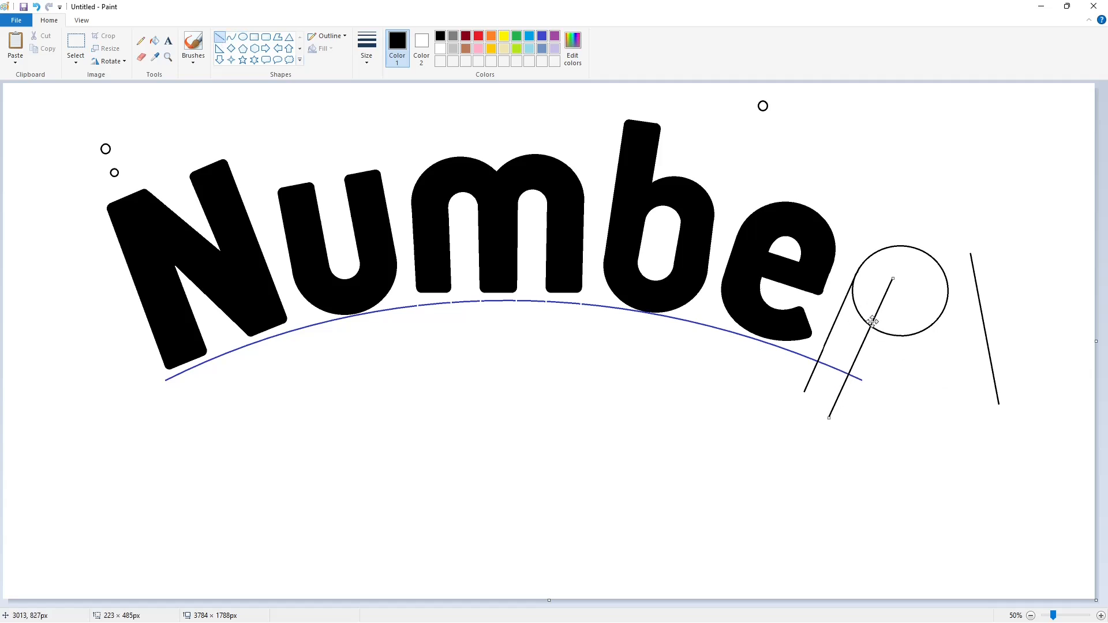
Draw a curve for the r's inner bend, a slanted line cutting its arm, and a line closing the stem's foot
{"action": "left_click", "coordinate": [231, 36]}
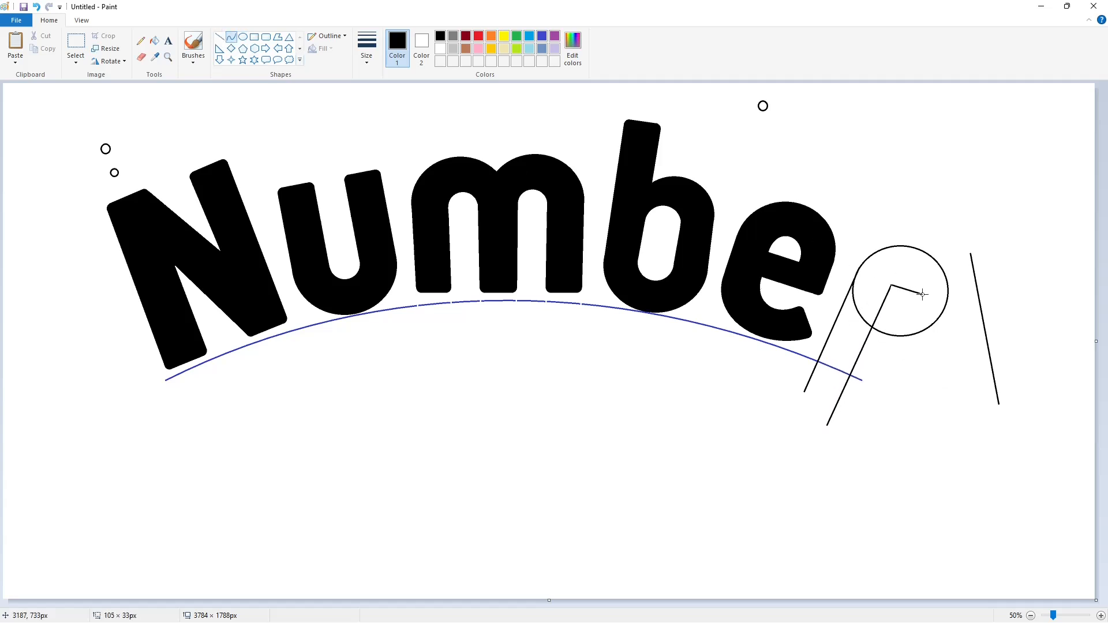
{"action": "left_click_drag", "start_coordinate": [904, 275], "coordinate": [914, 274]}
{"action": "left_click_drag", "start_coordinate": [922, 293], "coordinate": [955, 265]}
{"action": "left_click_drag", "start_coordinate": [820, 348], "coordinate": [875, 374]}
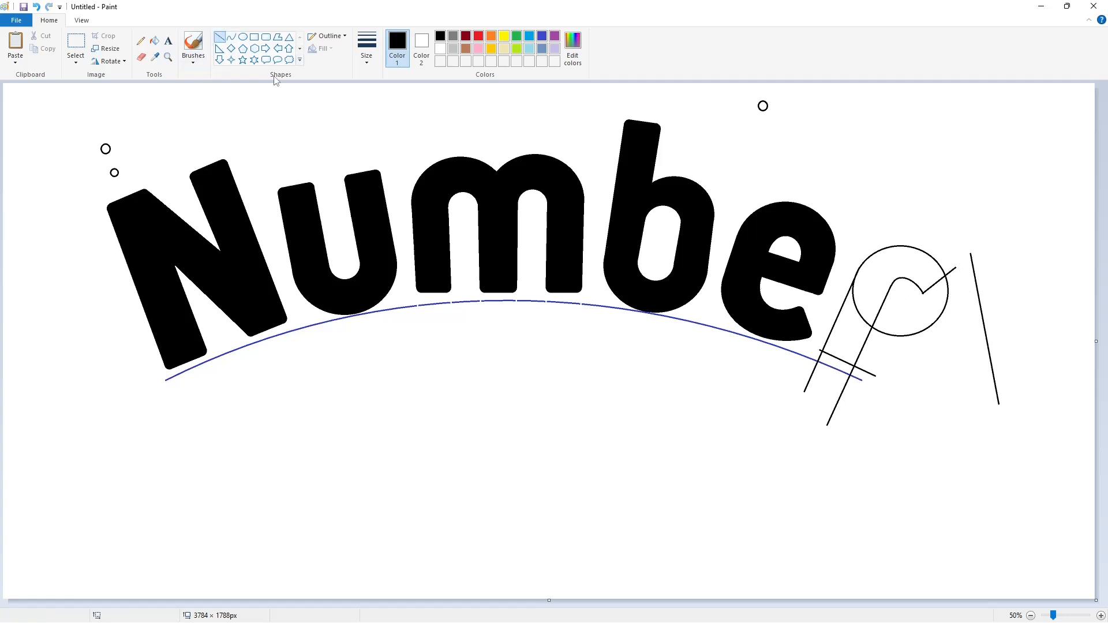
Fill the areas making up the r's arm and stem black
{"action": "left_click", "coordinate": [154, 40]}
{"action": "left_click", "coordinate": [880, 271]}
{"action": "left_click", "coordinate": [856, 335]}
Recolor the r and its attached construction lines purple
{"action": "left_click", "coordinate": [1100, 615]}
{"action": "scroll", "coordinate": [426, 550], "scroll_direction": "down", "scroll_amount": 3}
{"action": "left_click_drag", "start_coordinate": [426, 603], "coordinate": [946, 602]}
{"action": "left_click", "coordinate": [553, 49]}
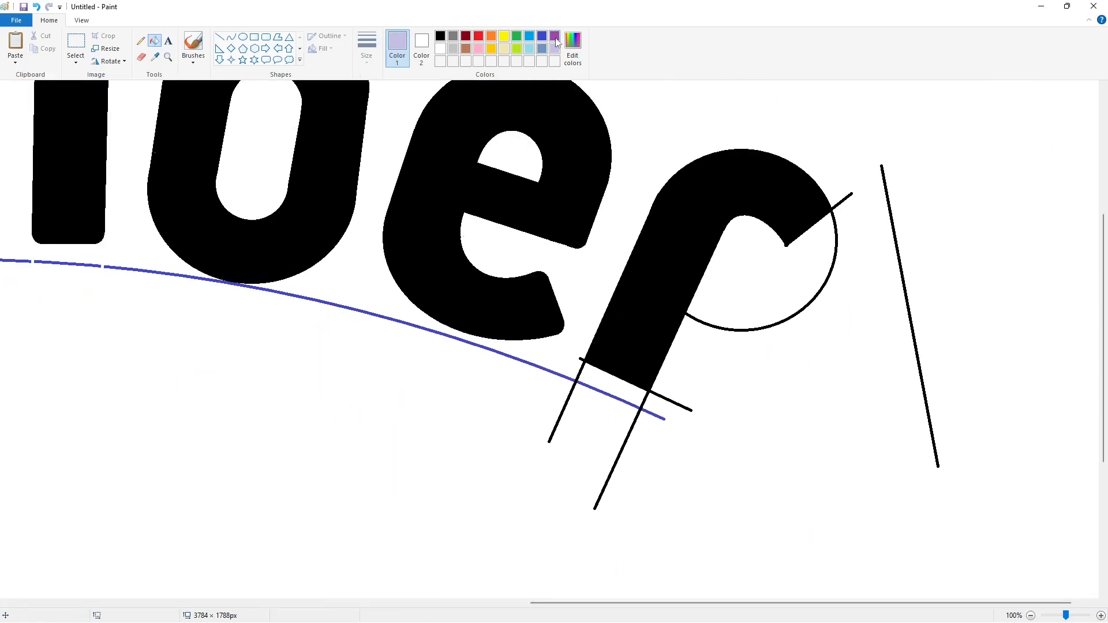
{"action": "left_click", "coordinate": [553, 36]}
{"action": "left_click", "coordinate": [678, 228]}
Place four copies of the corner circle inside the two foot corners and the two arm-end corners of the r
{"action": "key", "text": "ctrl+v"}
{"action": "left_click_drag", "start_coordinate": [76, 102], "coordinate": [593, 334]}
{"action": "key", "text": "ctrl+v"}
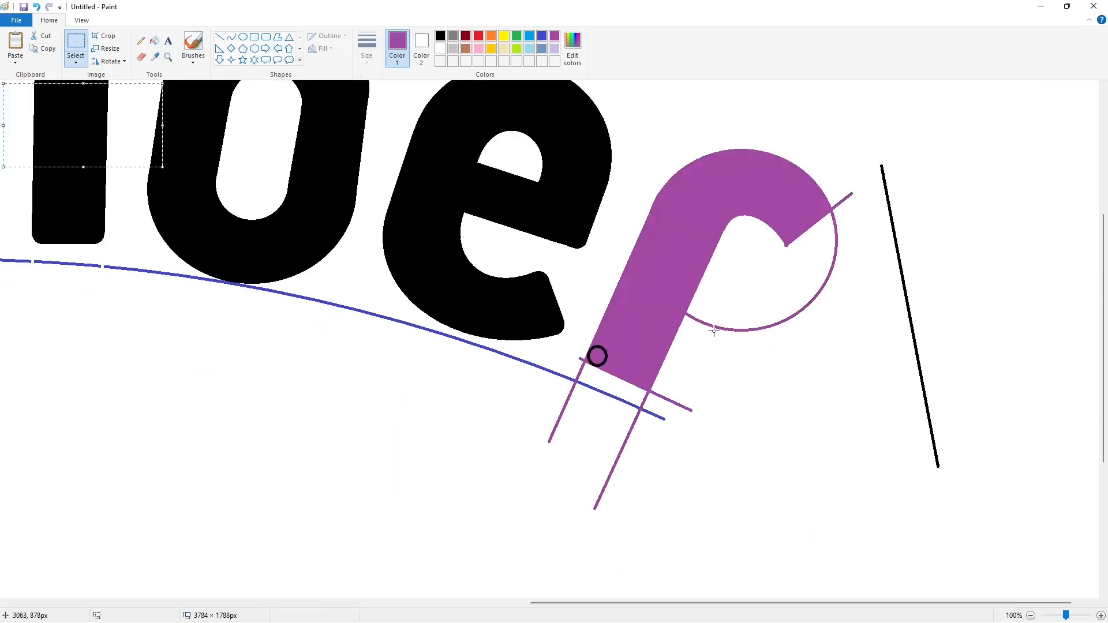
{"action": "left_click_drag", "start_coordinate": [86, 124], "coordinate": [639, 356]}
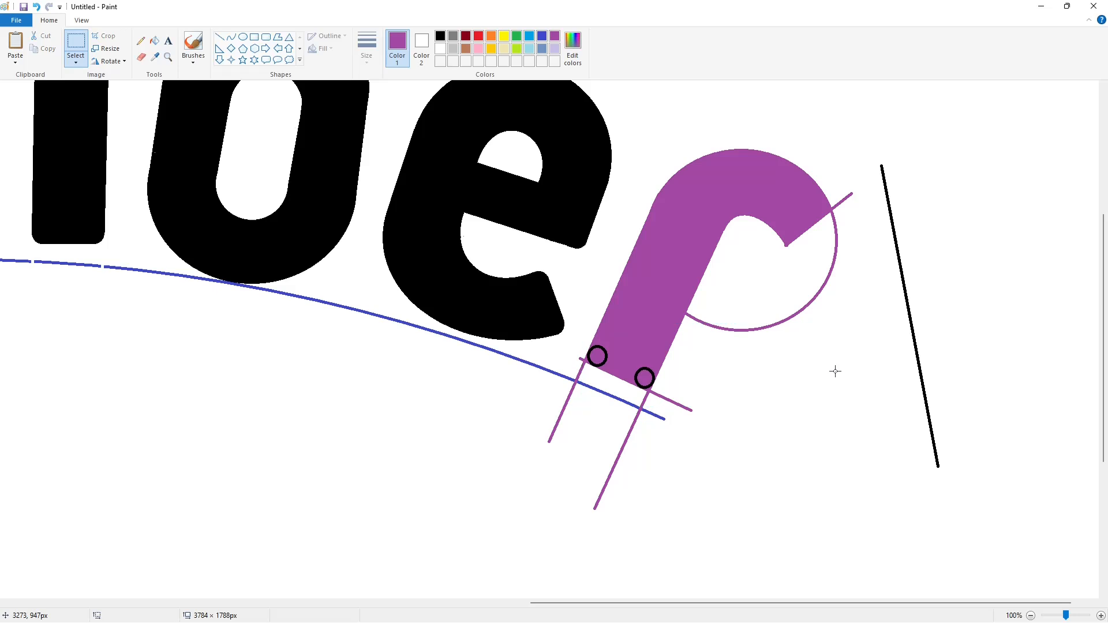
{"action": "key", "text": "ctrl+v"}
{"action": "left_click_drag", "start_coordinate": [67, 133], "coordinate": [788, 231]}
{"action": "key", "text": "ctrl+v"}
{"action": "left_click_drag", "start_coordinate": [78, 124], "coordinate": [834, 196]}
{"action": "left_click", "coordinate": [1001, 294]}
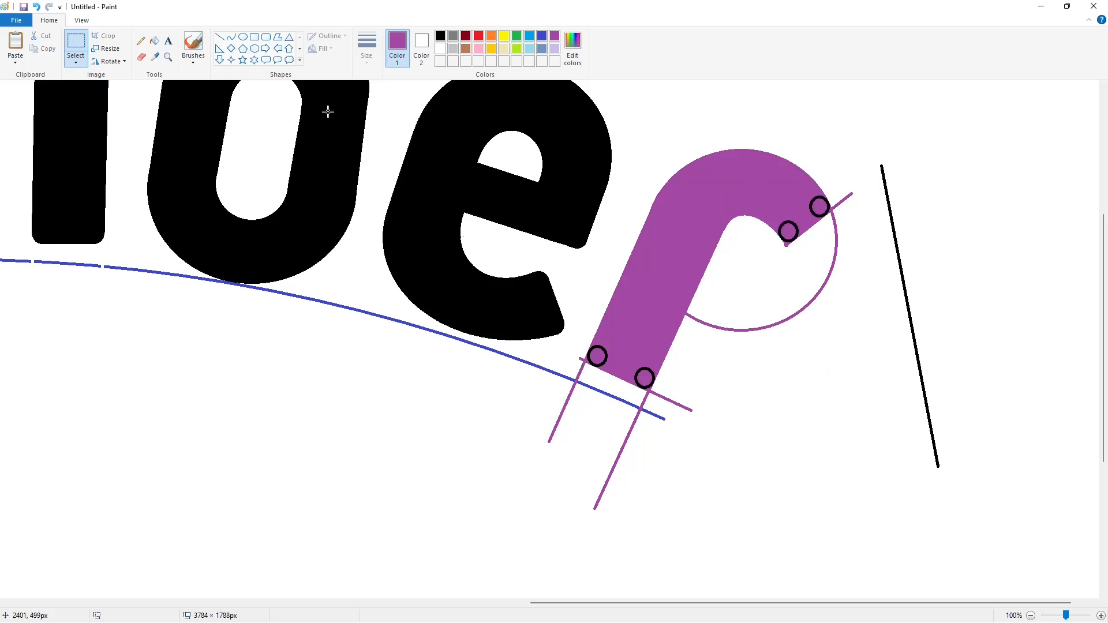
Fill the tips outside the r's corner circles and the leftover lines below its foot white
{"action": "left_click", "coordinate": [155, 41]}
{"action": "left_click", "coordinate": [439, 49]}
{"action": "left_click", "coordinate": [583, 364]}
{"action": "left_click", "coordinate": [651, 391]}
{"action": "left_click", "coordinate": [786, 243]}
Separate the remaining circle arc from the r's stem with a white line and fill the arc white
{"action": "left_click", "coordinate": [219, 36]}
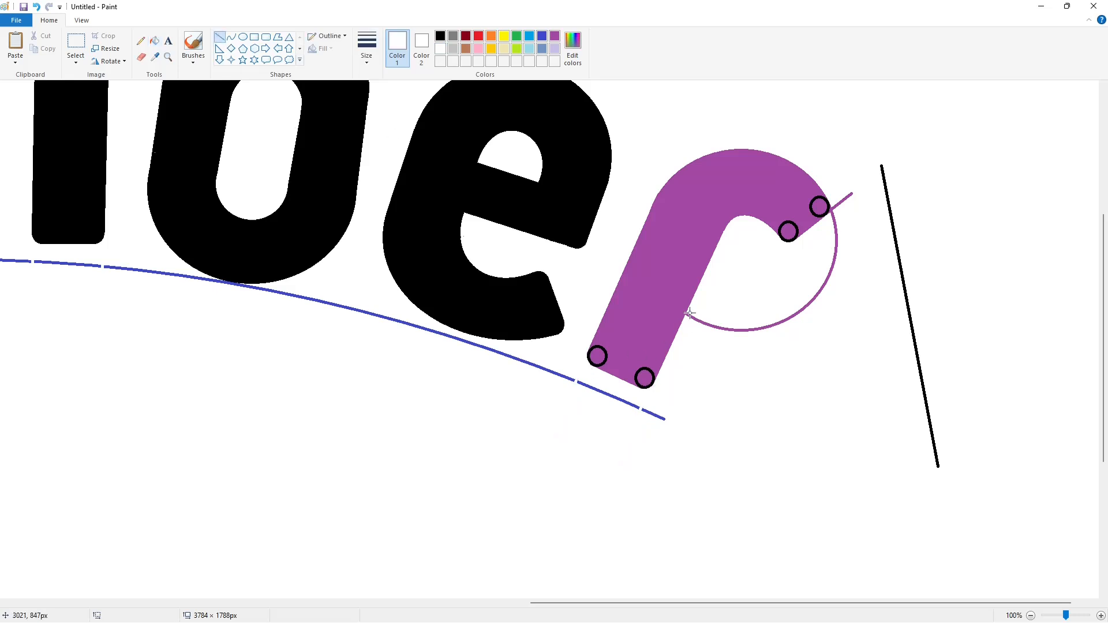
{"action": "left_click", "coordinate": [155, 41]}
{"action": "left_click", "coordinate": [836, 243]}
Fill the r and its four corner circles solid black
{"action": "left_click", "coordinate": [439, 37]}
{"action": "left_click", "coordinate": [667, 215]}
{"action": "left_click", "coordinate": [788, 231]}
{"action": "left_click", "coordinate": [819, 206]}
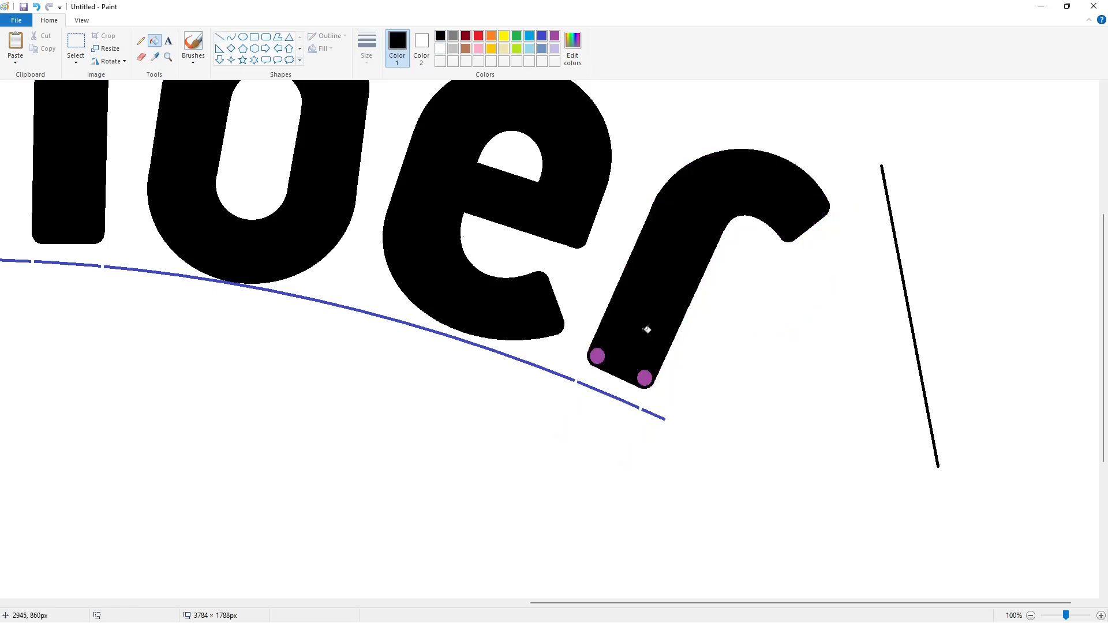
{"action": "left_click", "coordinate": [645, 378]}
{"action": "left_click", "coordinate": [597, 356]}
{"action": "left_click", "coordinate": [1030, 616]}
{"action": "left_click", "coordinate": [1100, 616]}
{"action": "left_click_drag", "start_coordinate": [514, 603], "coordinate": [980, 603]}
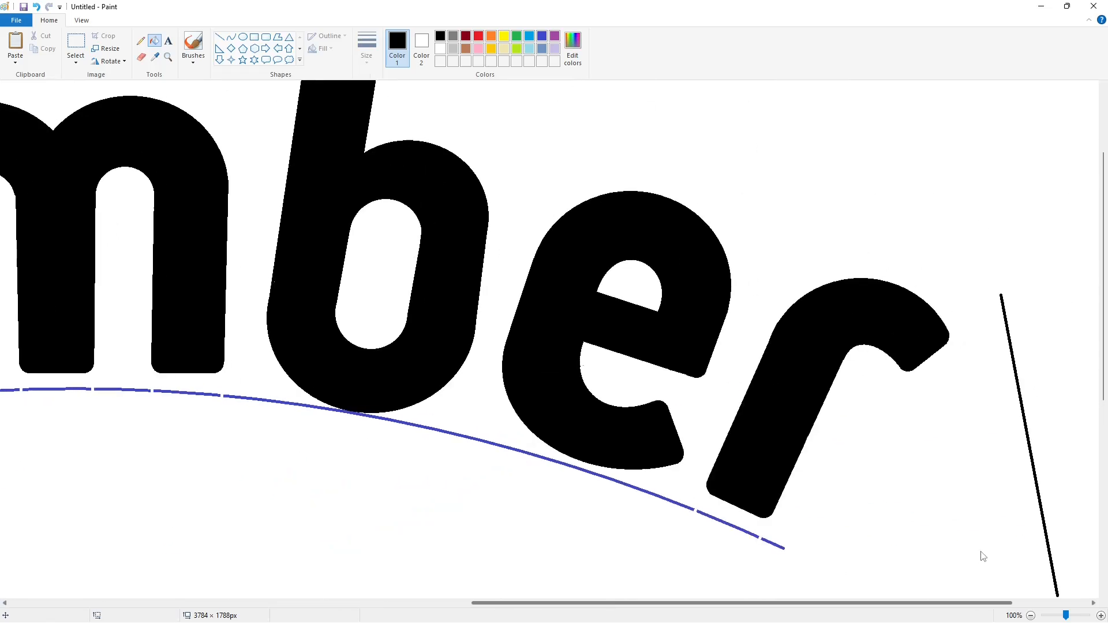
{"action": "left_click", "coordinate": [222, 36]}
Remove the arched baseline by flooding the background with the baseline's indigo and refilling it white
{"action": "left_click", "coordinate": [1030, 616]}
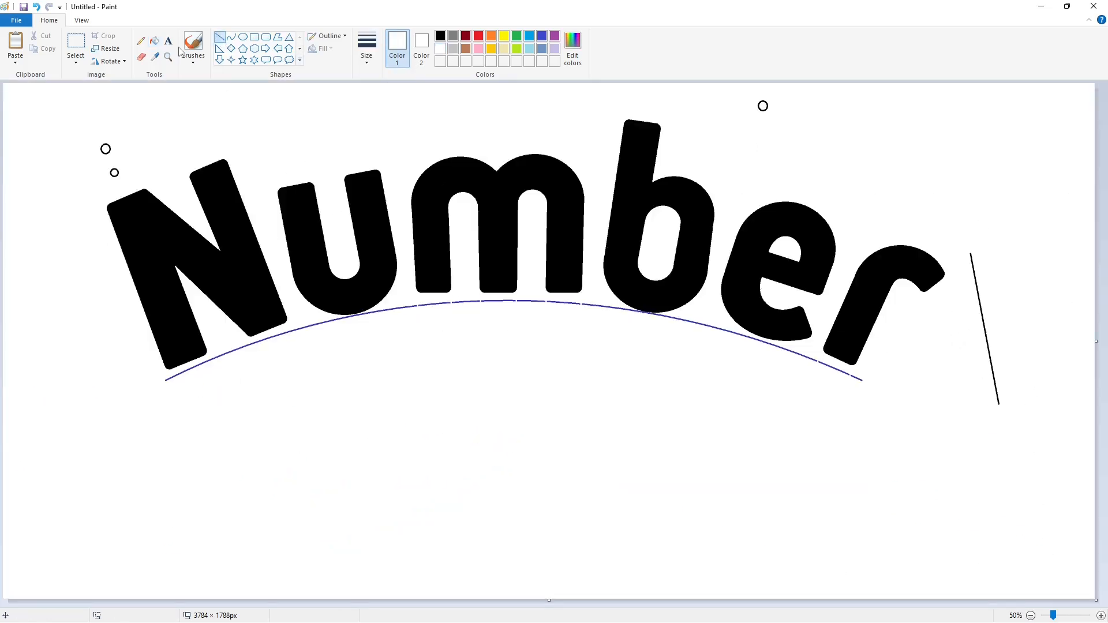
{"action": "left_click", "coordinate": [155, 41]}
{"action": "left_click", "coordinate": [541, 36]}
{"action": "left_click", "coordinate": [450, 395]}
{"action": "left_click", "coordinate": [441, 48]}
{"action": "left_click", "coordinate": [506, 375]}
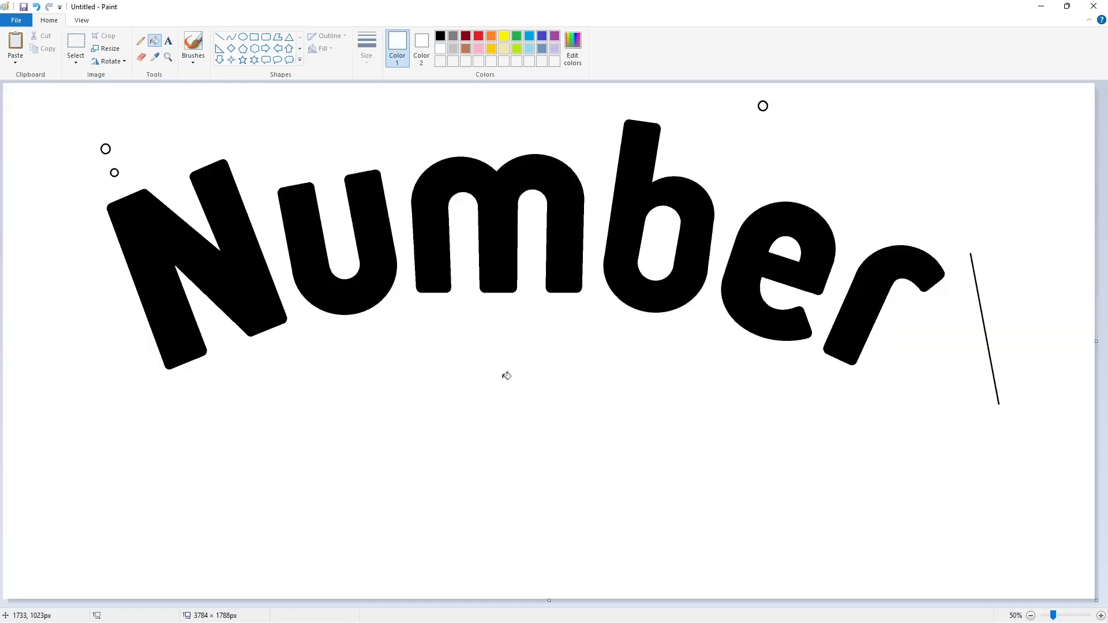
Draw four crossing slanted lines below the N to outline a tilted block, the first line about 251 × 535 px
{"action": "left_click", "coordinate": [219, 36]}
{"action": "left_click_drag", "start_coordinate": [117, 400], "coordinate": [192, 564]}
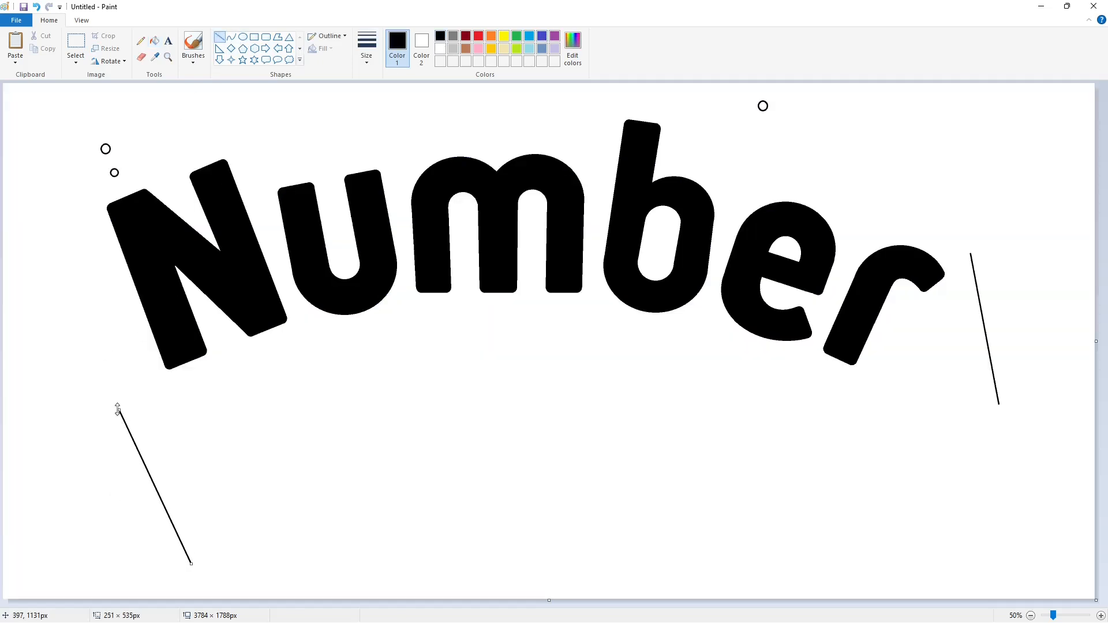
{"action": "mouse_move", "coordinate": [117, 425]}
{"action": "left_mouse_down"}
{"action": "mouse_move", "coordinate": [268, 359]}
{"action": "mouse_move", "coordinate": [116, 426]}
{"action": "left_mouse_up"}
{"action": "key", "text": "ctrl+z"}
{"action": "left_click_drag", "start_coordinate": [231, 365], "coordinate": [300, 515]}
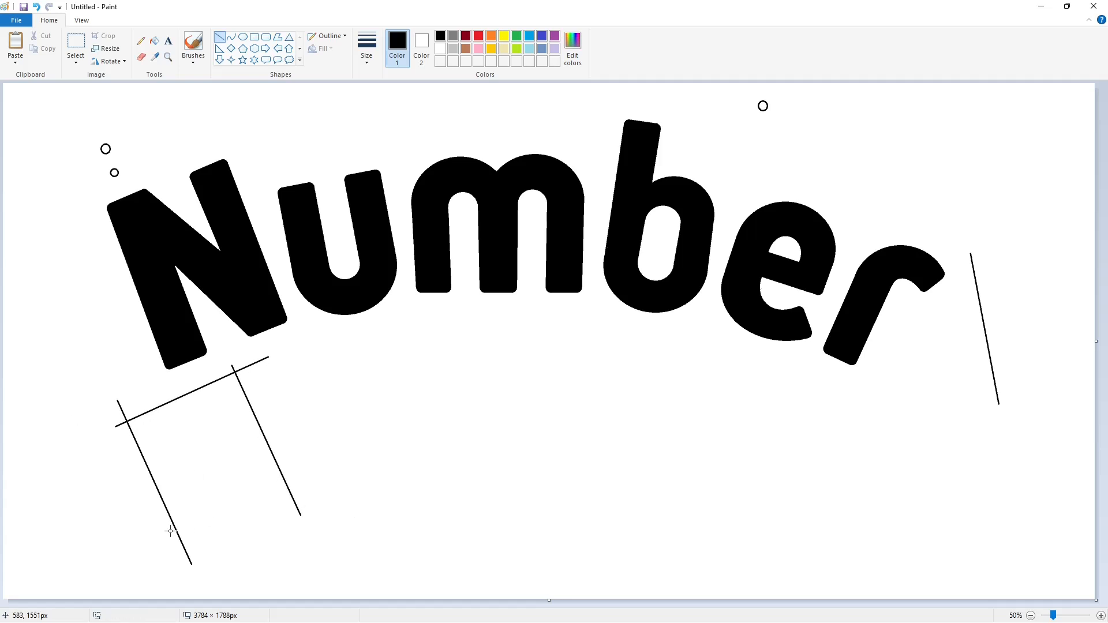
{"action": "left_click_drag", "start_coordinate": [170, 529], "coordinate": [319, 460]}
Fill the tilted block black and recolor it with its construction lines purple
{"action": "left_click", "coordinate": [154, 40]}
{"action": "left_click", "coordinate": [185, 433]}
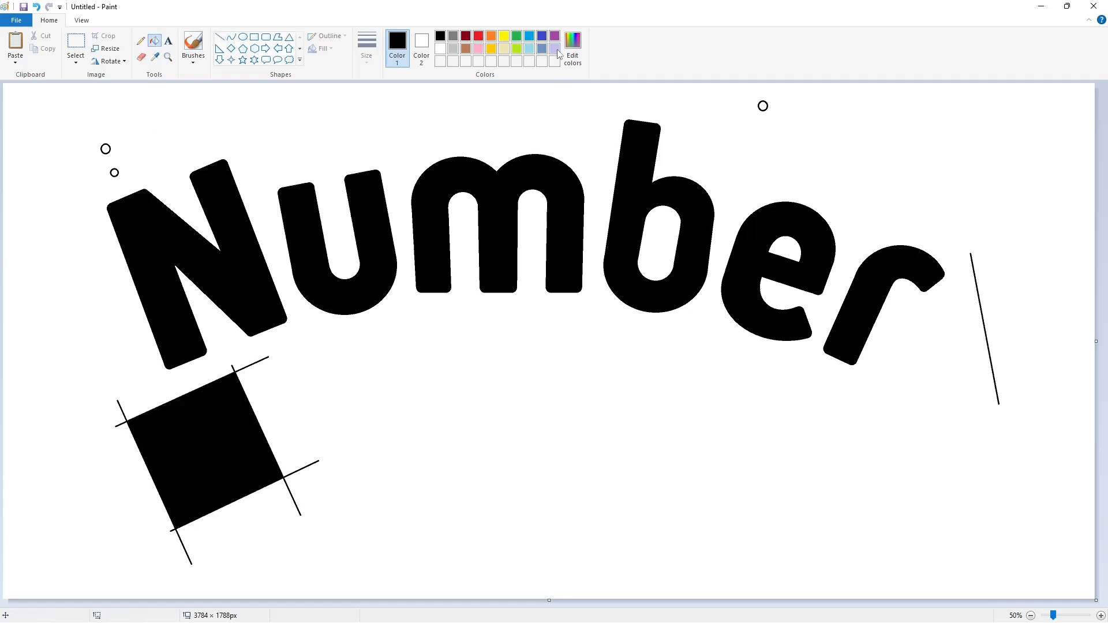
{"action": "left_click", "coordinate": [555, 35]}
{"action": "left_click", "coordinate": [184, 417]}
{"action": "key", "text": "ctrl+a"}
{"action": "key", "text": "ctrl+z"}
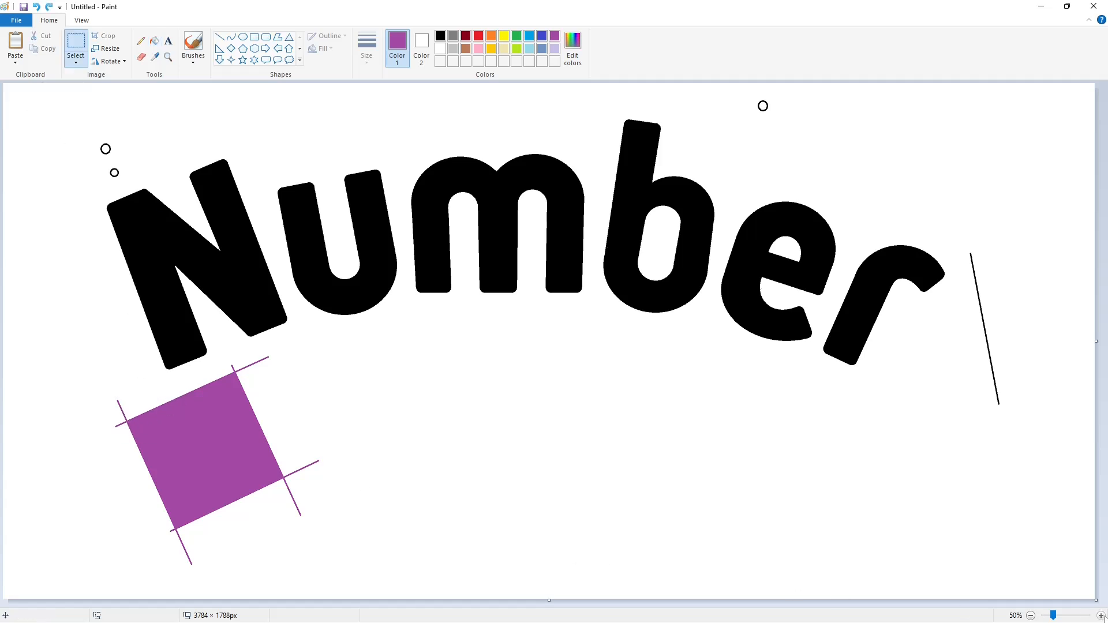
Try placing a copy of the small corner circle in the tilted block's upper-left corner and nudging it against the edges
{"action": "left_click", "coordinate": [1100, 615]}
{"action": "key", "text": "ctrl+v"}
{"action": "left_click_drag", "start_coordinate": [77, 165], "coordinate": [275, 404]}
{"action": "key", "text": "Left"}
{"action": "key", "text": "Left"}
{"action": "key", "text": "Left"}
{"action": "key", "text": "Left"}
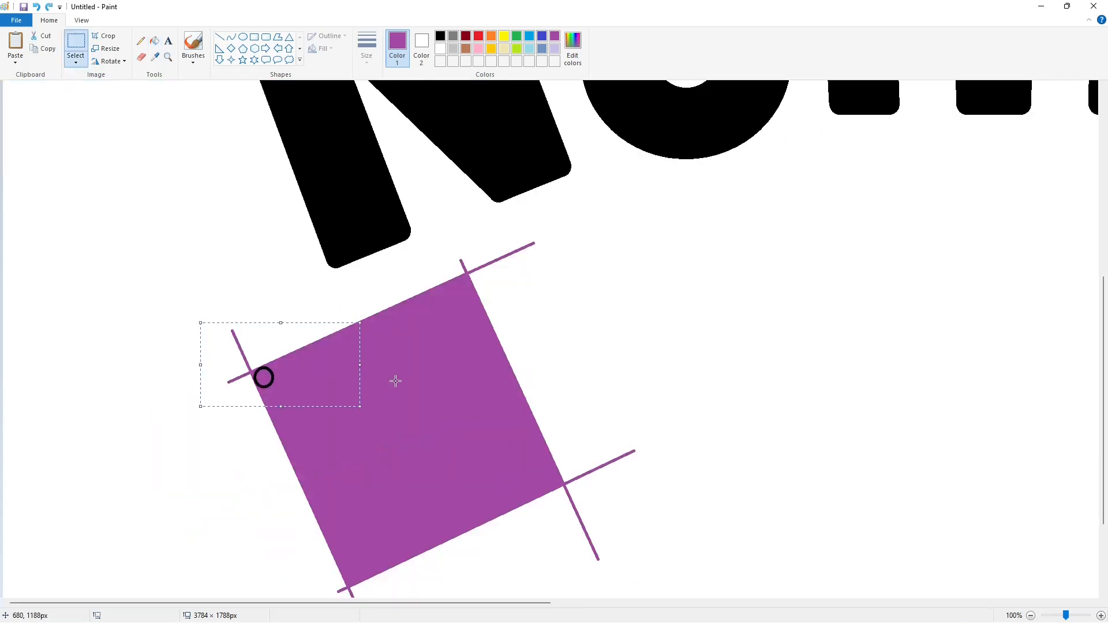
Try rounding the block's upper-left corner by filling the tip outside the circle white and blending the circle into the purple
{"action": "left_click", "coordinate": [395, 381]}
{"action": "left_click", "coordinate": [154, 40]}
{"action": "left_click", "coordinate": [440, 49]}
{"action": "left_click", "coordinate": [269, 384]}
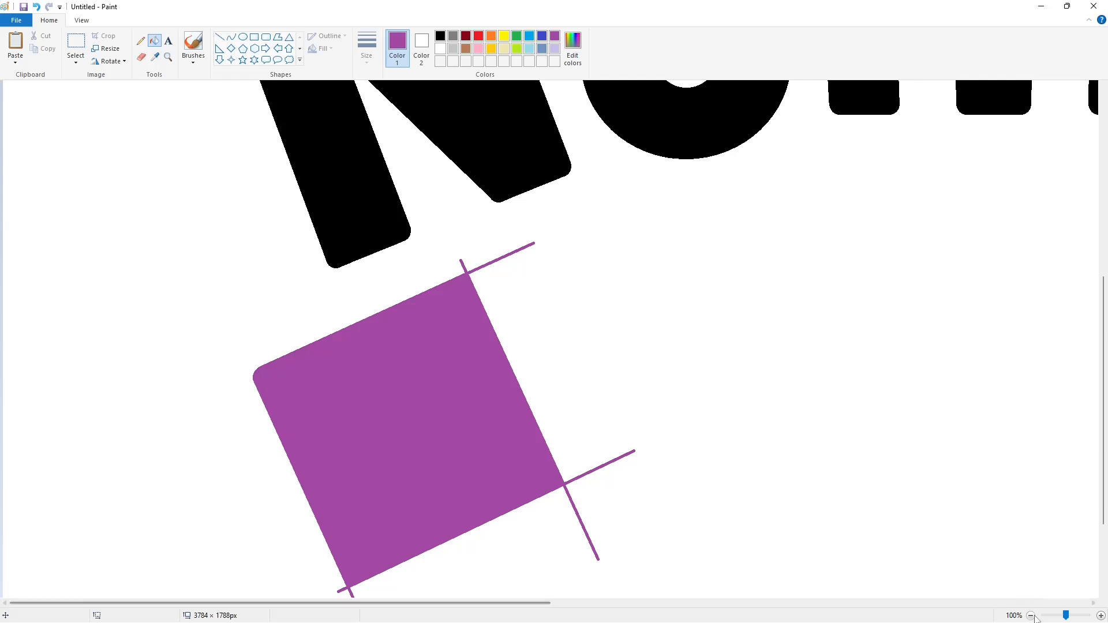
Undo the rounding of the tilted block's corner and the placed circle
{"action": "left_click", "coordinate": [1030, 615]}
{"action": "left_click", "coordinate": [1100, 615]}
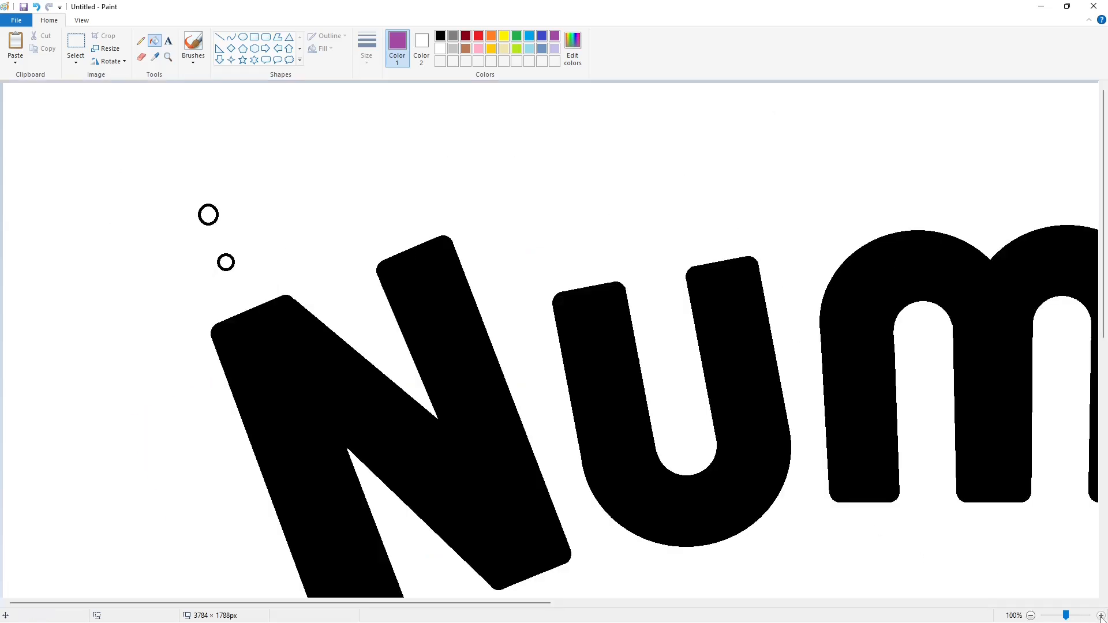
{"action": "scroll", "coordinate": [598, 468], "scroll_direction": "down", "scroll_amount": 5}
{"action": "key", "text": "ctrl+z"}
{"action": "key", "text": "ctrl+z"}
{"action": "key", "text": "ctrl+z"}
{"action": "key", "text": "ctrl+z"}
Draw a black circle about 37 × 38 px beside the small one and place a copy in the tilted block's upper-left corner
{"action": "left_click", "coordinate": [243, 36]}
{"action": "left_click", "coordinate": [440, 36]}
{"action": "left_click_drag", "start_coordinate": [90, 135], "coordinate": [112, 160]}
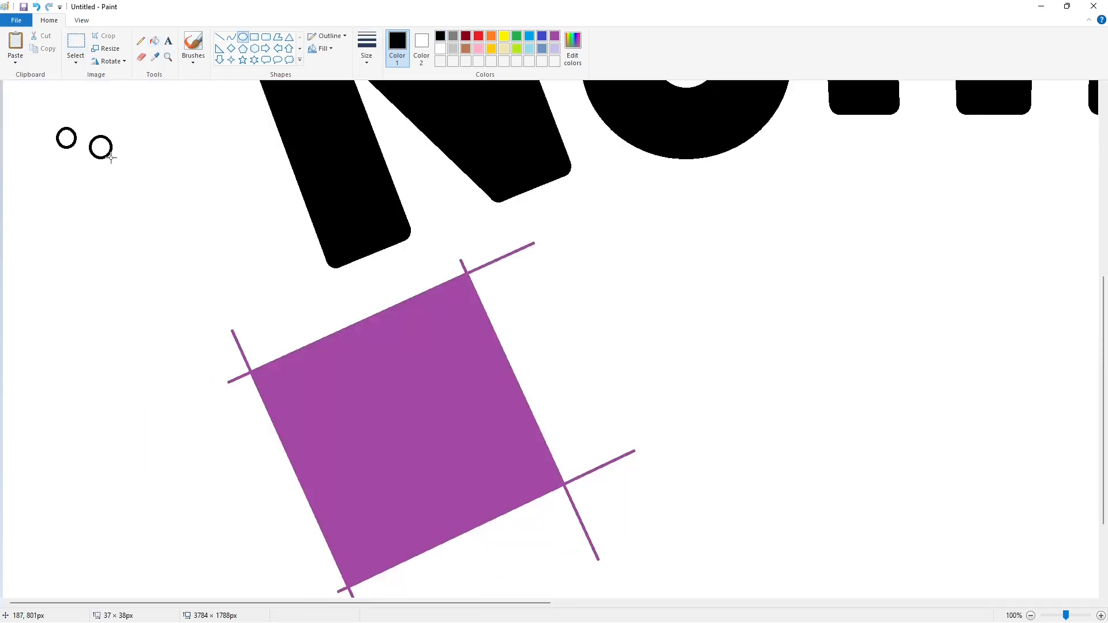
{"action": "left_click", "coordinate": [76, 43]}
{"action": "left_click_drag", "start_coordinate": [81, 225], "coordinate": [246, 456]}
Fill the corner tip outside the circle white and blend the circle into the purple block
{"action": "left_click", "coordinate": [154, 42]}
{"action": "left_click", "coordinate": [440, 48]}
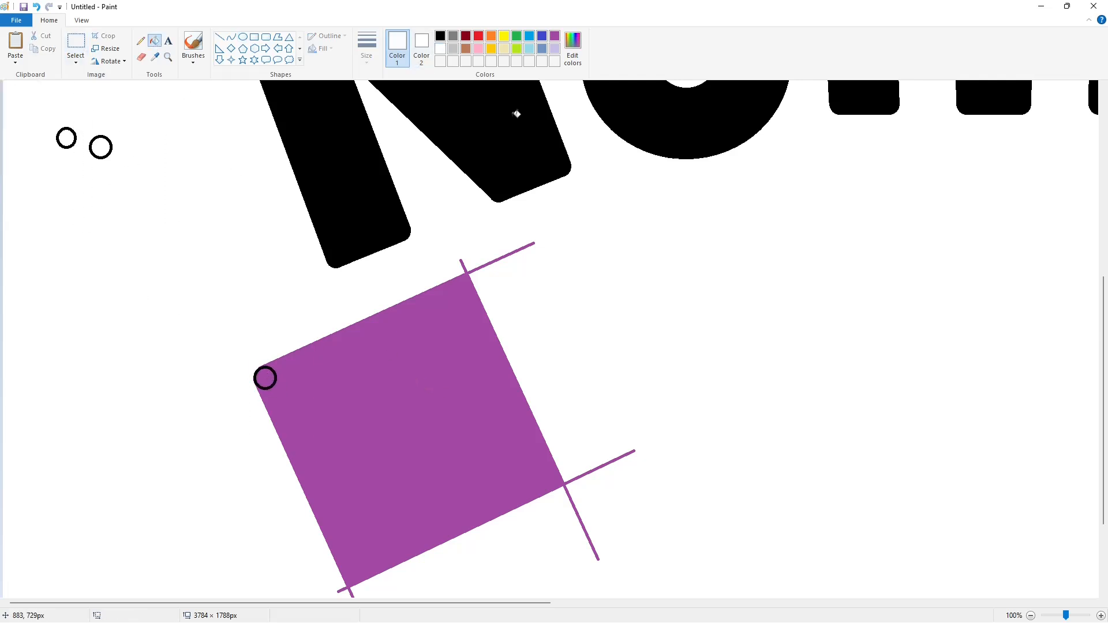
{"action": "left_click", "coordinate": [1030, 615]}
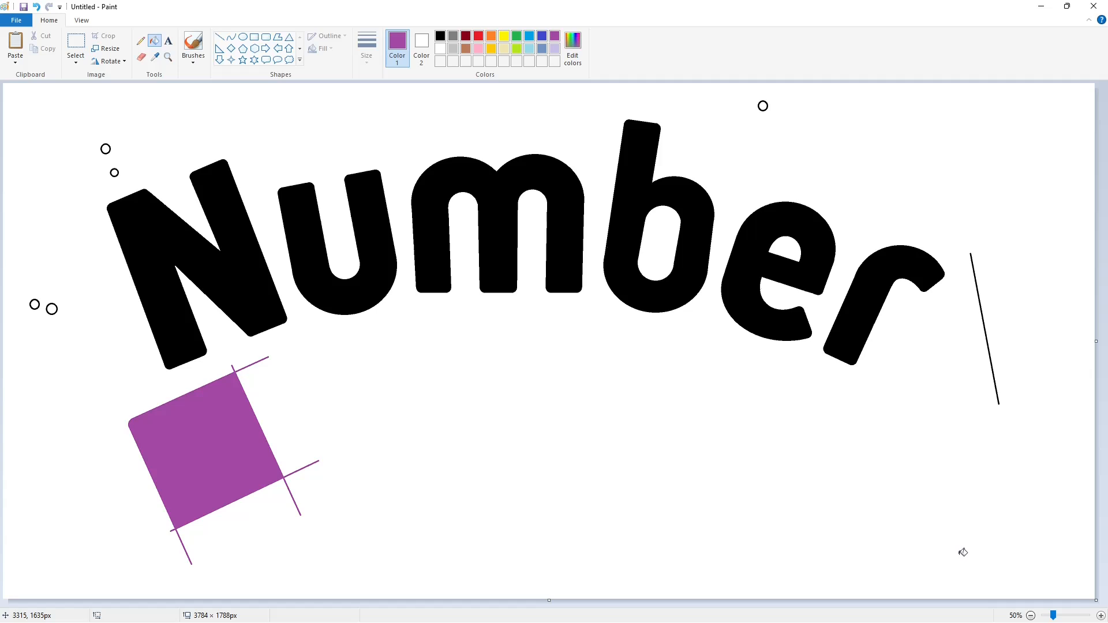
{"action": "left_click", "coordinate": [1100, 615]}
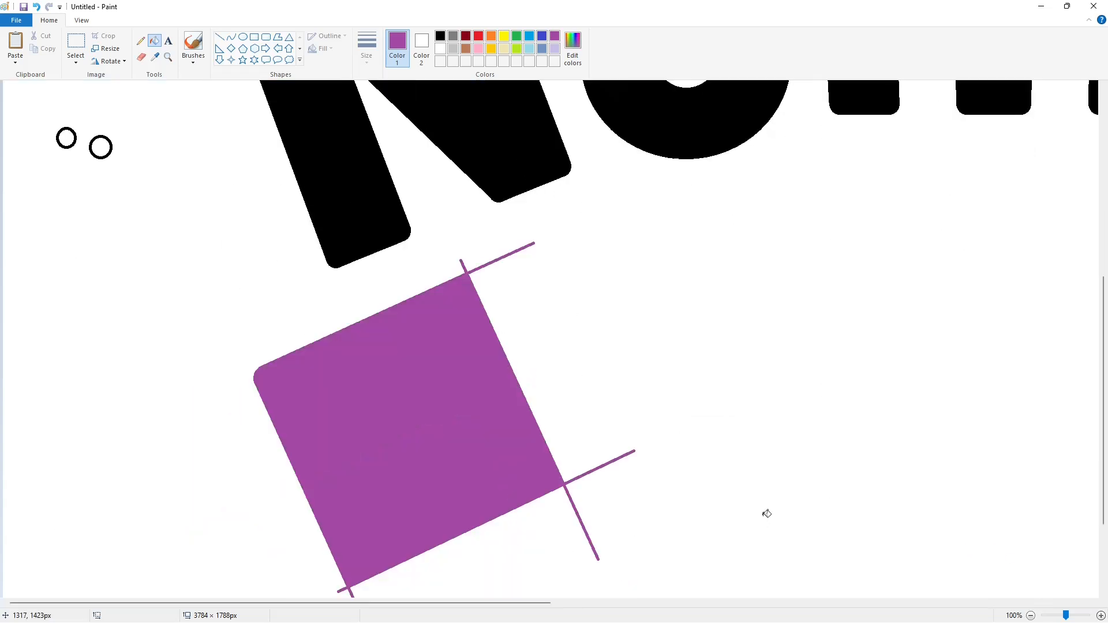
Place copies of the new corner circle inside the purple block's remaining three corners
{"action": "key", "text": "ctrl+v"}
{"action": "left_click_drag", "start_coordinate": [34, 134], "coordinate": [473, 302]}
{"action": "key", "text": "ctrl+v"}
{"action": "left_click_drag", "start_coordinate": [34, 134], "coordinate": [364, 587]}
{"action": "key", "text": "ctrl+v"}
{"action": "left_click_drag", "start_coordinate": [23, 119], "coordinate": [549, 480]}
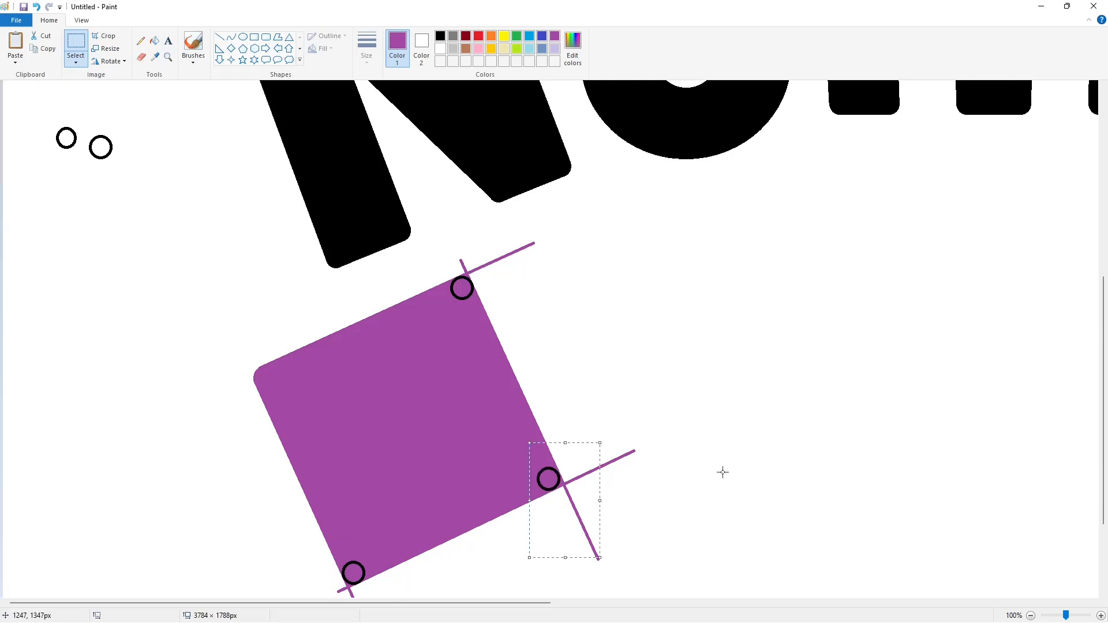
{"action": "left_click", "coordinate": [722, 471]}
Fill the construction lines and corner tips outside the purple block's circles white
{"action": "left_click", "coordinate": [154, 41]}
{"action": "left_click", "coordinate": [440, 49]}
{"action": "left_click", "coordinate": [475, 270]}
{"action": "left_click", "coordinate": [564, 483]}
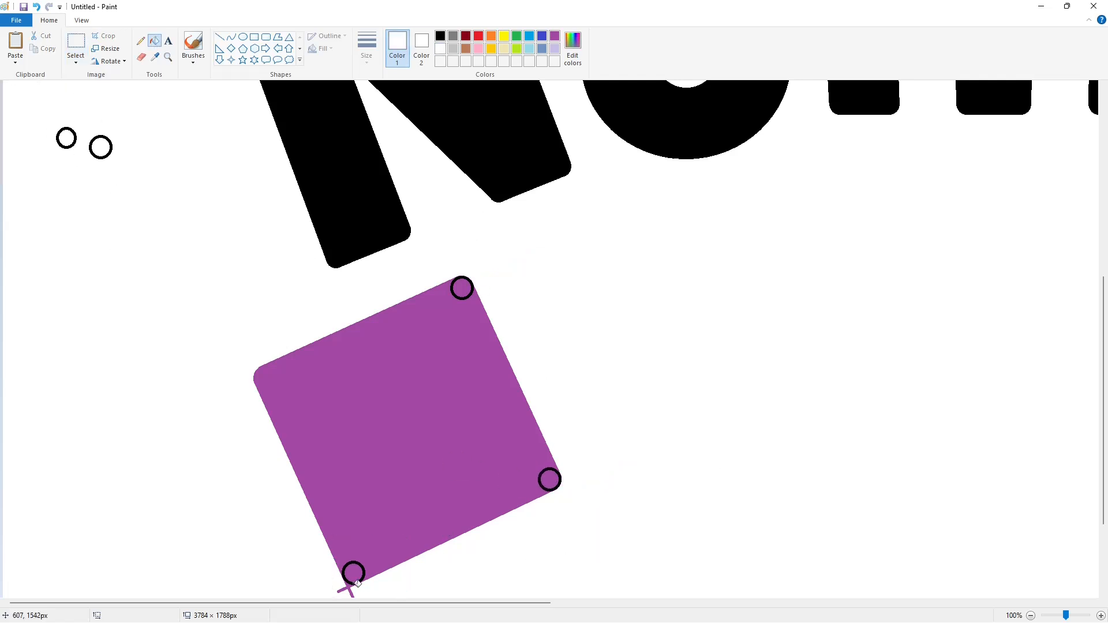
Fill the rounded block and its three corner circles black
{"action": "left_click", "coordinate": [440, 35]}
{"action": "left_click", "coordinate": [404, 433]}
{"action": "left_click", "coordinate": [462, 288]}
{"action": "left_click", "coordinate": [549, 480]}
{"action": "left_click", "coordinate": [354, 573]}
Copy the finished black block and place the duplicate in the empty area above and right of the letter r
{"action": "left_click", "coordinate": [76, 46]}
{"action": "left_click_drag", "start_coordinate": [686, 594], "coordinate": [79, 268]}
{"action": "left_click", "coordinate": [1031, 615]}
{"action": "key", "text": "ctrl+v"}
{"action": "left_click_drag", "start_coordinate": [167, 147], "coordinate": [999, 147]}
{"action": "left_click", "coordinate": [956, 390]}
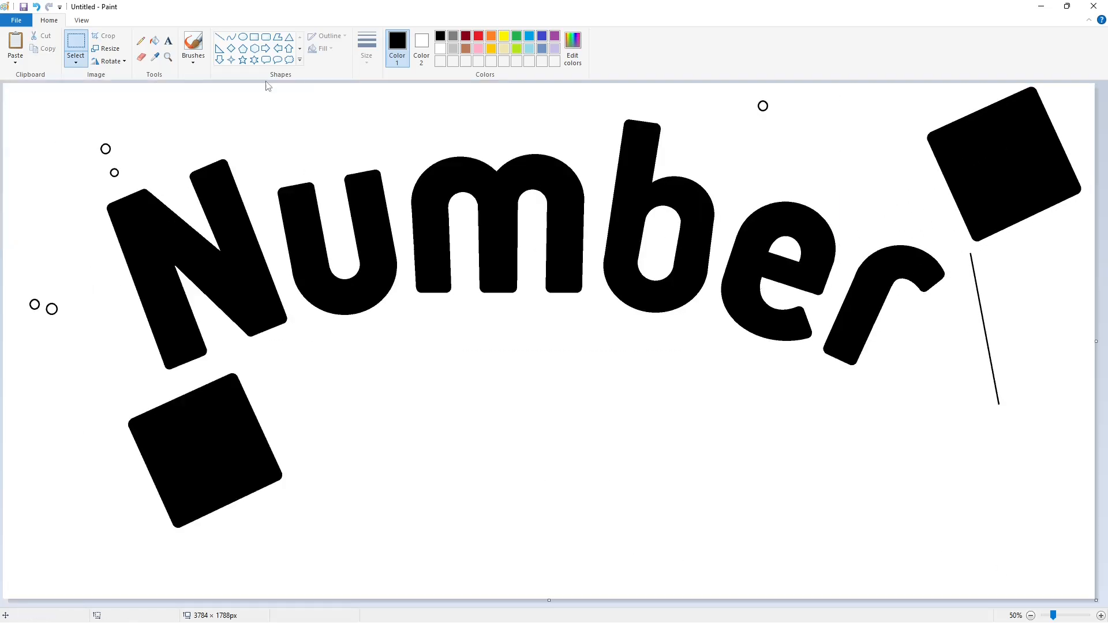
Recolor the original block below the N purple
{"action": "left_click", "coordinate": [154, 40]}
{"action": "left_click", "coordinate": [555, 36]}
{"action": "left_click", "coordinate": [205, 450]}
Draw four crossing black lines just right of the purple block to outline a second, less tilted block
{"action": "left_click", "coordinate": [219, 36]}
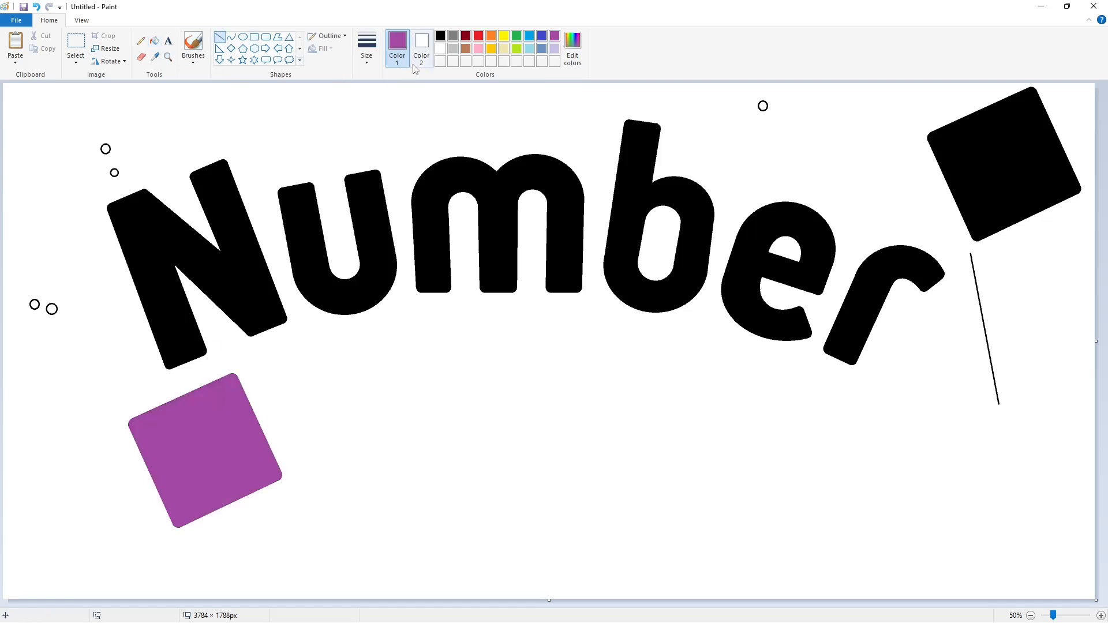
{"action": "left_click", "coordinate": [440, 36]}
{"action": "mouse_move", "coordinate": [233, 344]}
{"action": "left_mouse_down"}
{"action": "mouse_move", "coordinate": [279, 511]}
{"action": "mouse_move", "coordinate": [294, 525]}
{"action": "left_mouse_up"}
{"action": "left_click_drag", "start_coordinate": [229, 375], "coordinate": [398, 324]}
{"action": "left_click_drag", "start_coordinate": [272, 483], "coordinate": [434, 440]}
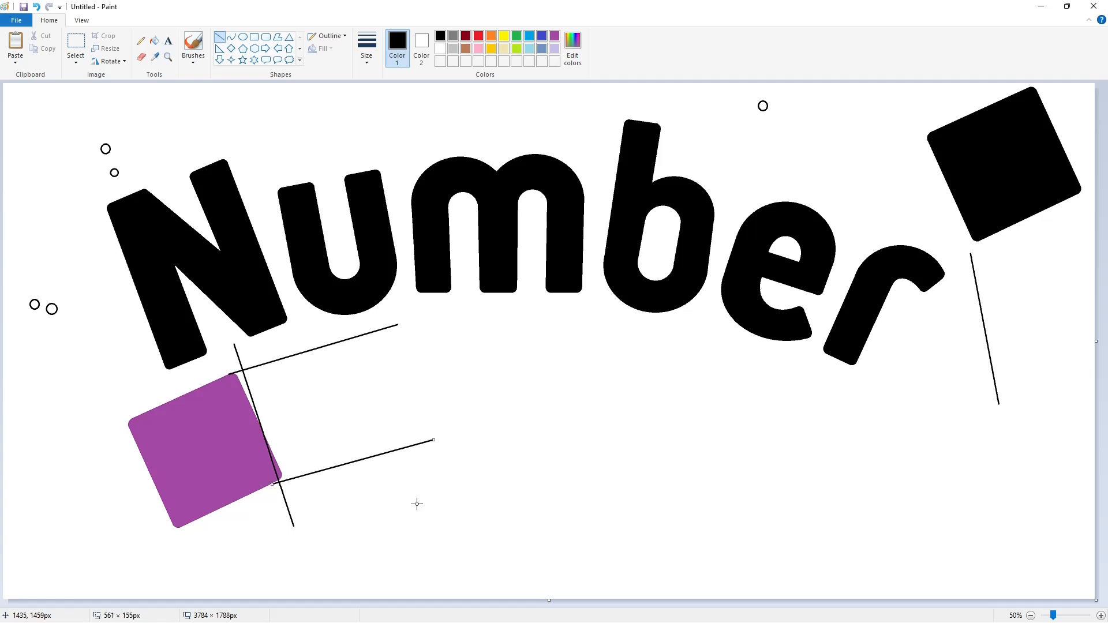
{"action": "left_click_drag", "start_coordinate": [355, 330], "coordinate": [404, 492]}
Fill the second block black and recolor it with its construction lines blue
{"action": "left_click", "coordinate": [154, 40]}
{"action": "left_click", "coordinate": [311, 356]}
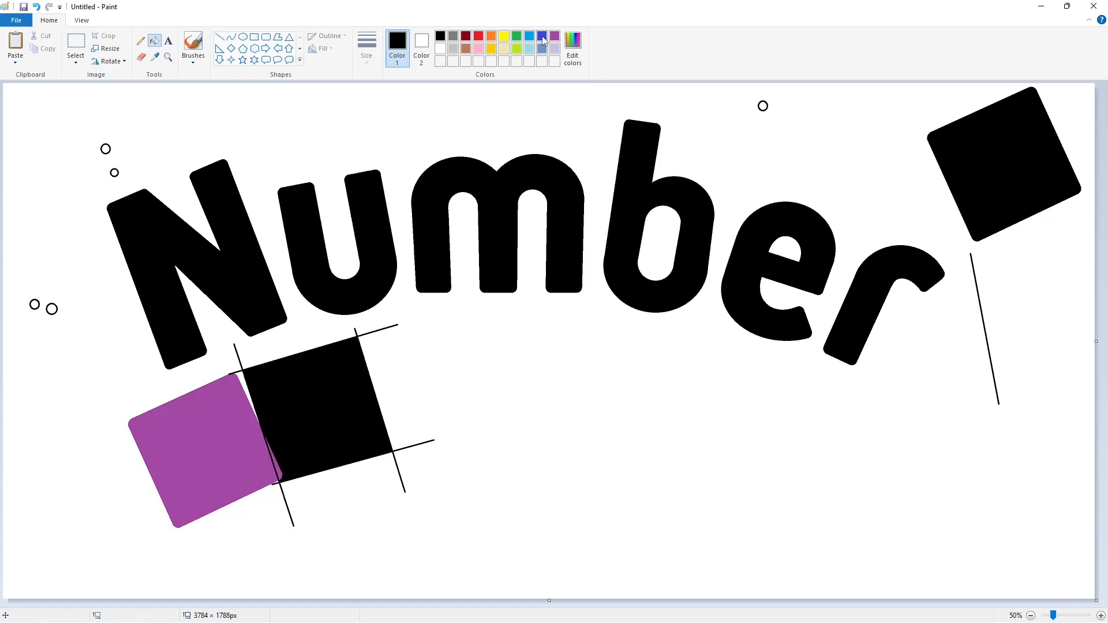
{"action": "left_click", "coordinate": [543, 38]}
{"action": "left_click", "coordinate": [346, 384]}
Copy the larger corner circle and place duplicates in the blue block's two upper corners
{"action": "left_click", "coordinate": [1101, 616]}
{"action": "scroll", "coordinate": [608, 462], "scroll_direction": "down", "scroll_amount": 5}
{"action": "key", "text": "ctrl+v"}
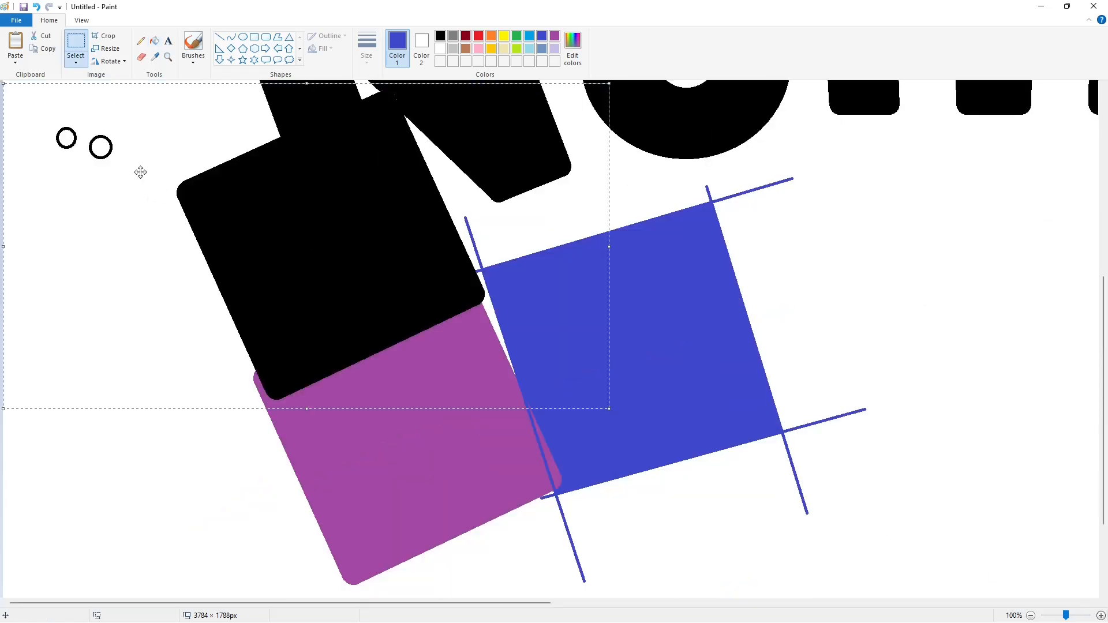
{"action": "key", "text": "ctrl+z"}
{"action": "left_click_drag", "start_coordinate": [160, 104], "coordinate": [81, 233]}
{"action": "key", "text": "ctrl+c"}
{"action": "key", "text": "ctrl+v"}
{"action": "left_click_drag", "start_coordinate": [55, 129], "coordinate": [529, 281]}
{"action": "key", "text": "ctrl+v"}
{"action": "left_click_drag", "start_coordinate": [35, 129], "coordinate": [711, 221]}
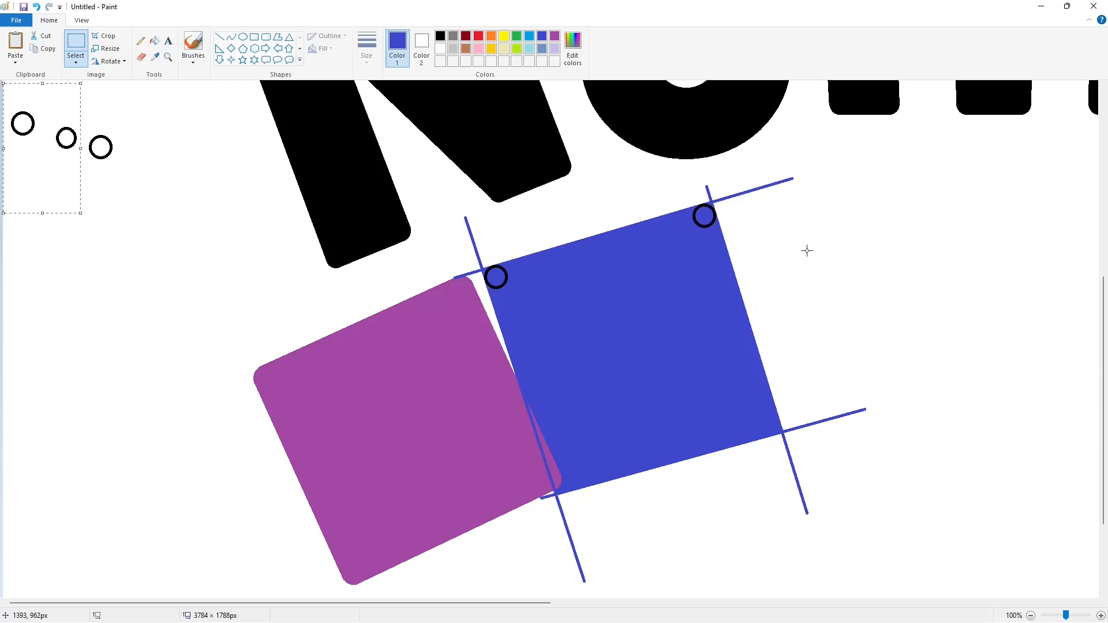
Place two more circle copies in the blue block's lower-right and lower-left corners
{"action": "left_click_drag", "start_coordinate": [23, 124], "coordinate": [766, 422]}
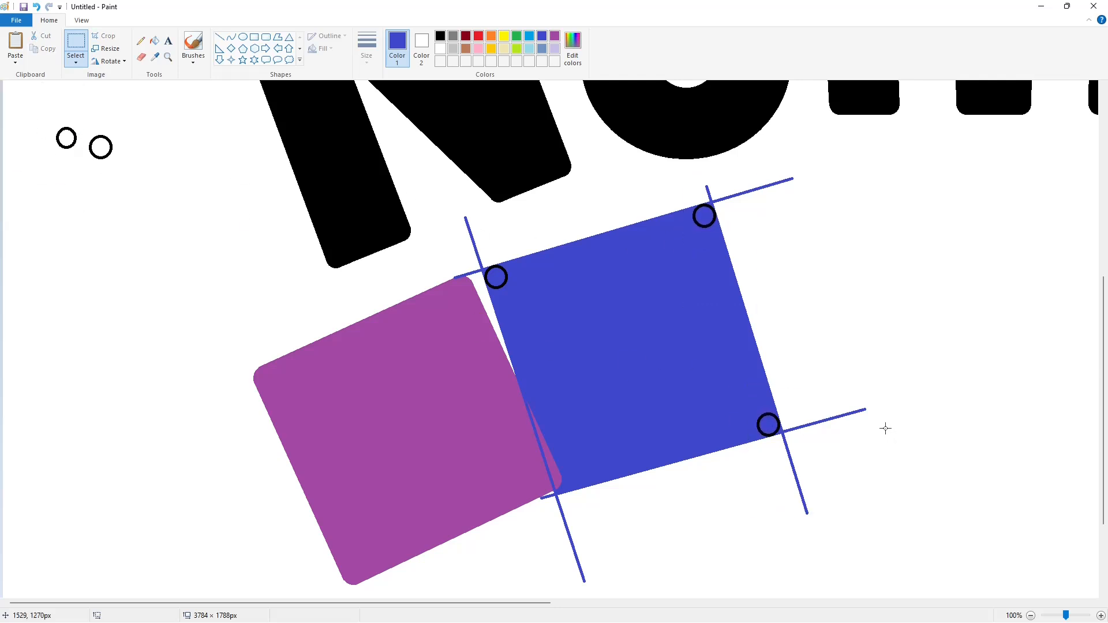
{"action": "key", "text": "ctrl+v"}
{"action": "left_click_drag", "start_coordinate": [22, 124], "coordinate": [563, 480]}
Fill the blue construction lines and corner tips outside the four circles white
{"action": "left_click", "coordinate": [154, 40]}
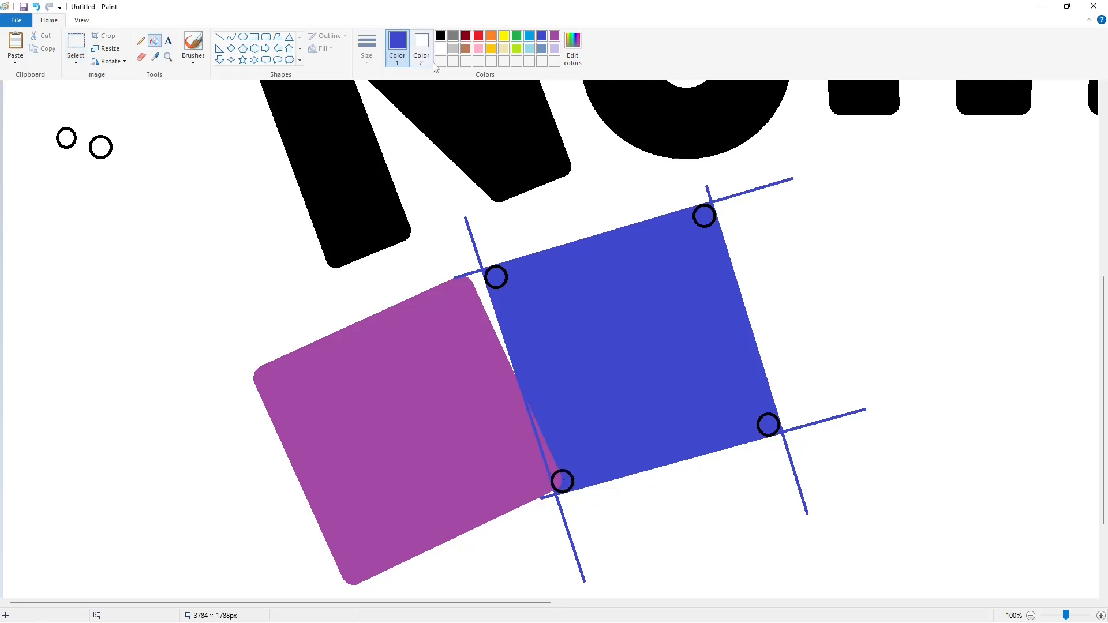
{"action": "left_click", "coordinate": [441, 49]}
{"action": "left_click", "coordinate": [473, 242]}
{"action": "left_click", "coordinate": [707, 192]}
{"action": "left_click", "coordinate": [799, 427]}
{"action": "left_click", "coordinate": [571, 542]}
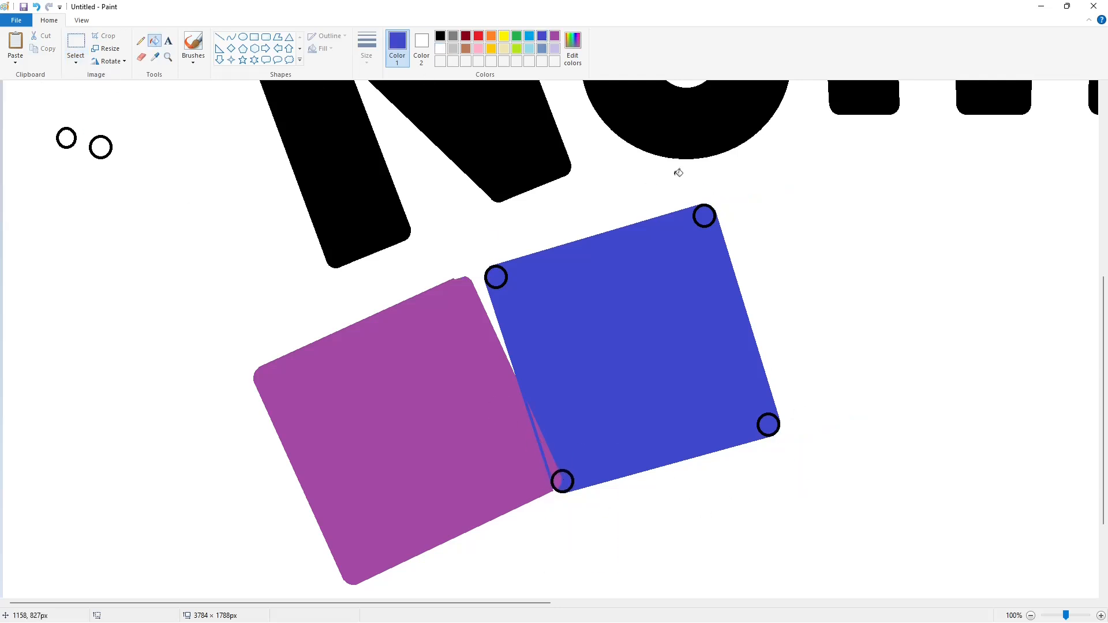
Blend the corner circles into the second block so it is filled entirely blue
{"action": "left_click", "coordinate": [656, 334]}
{"action": "left_click", "coordinate": [541, 37]}
{"action": "left_click", "coordinate": [633, 356]}
{"action": "left_click", "coordinate": [1030, 614]}
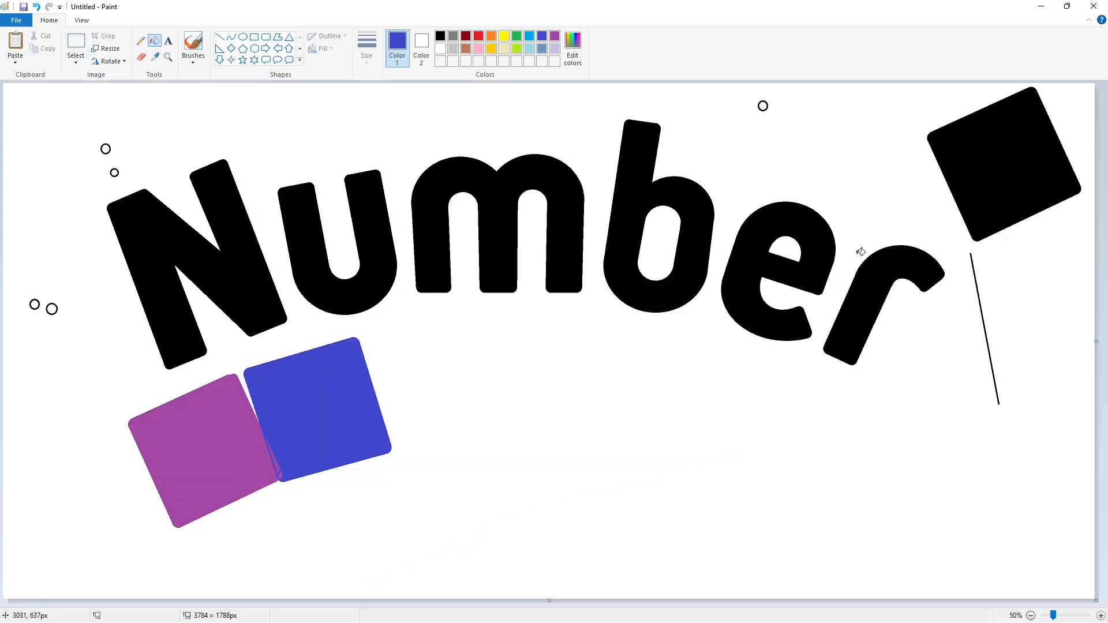
Select and copy the spare black block above the letter r
{"action": "left_click", "coordinate": [75, 43]}
{"action": "left_click_drag", "start_coordinate": [1093, 263], "coordinate": [860, 131]}
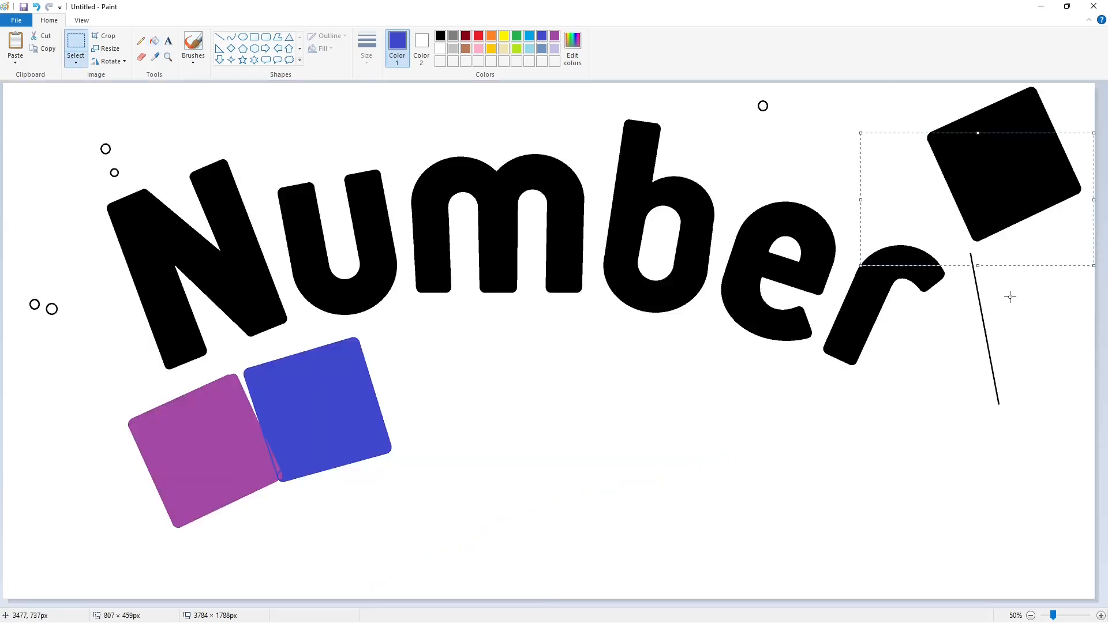
{"action": "left_click", "coordinate": [1009, 297]}
{"action": "left_click_drag", "start_coordinate": [1087, 244], "coordinate": [1088, 244]}
{"action": "key", "text": "ctrl+c"}
{"action": "left_click", "coordinate": [985, 305]}
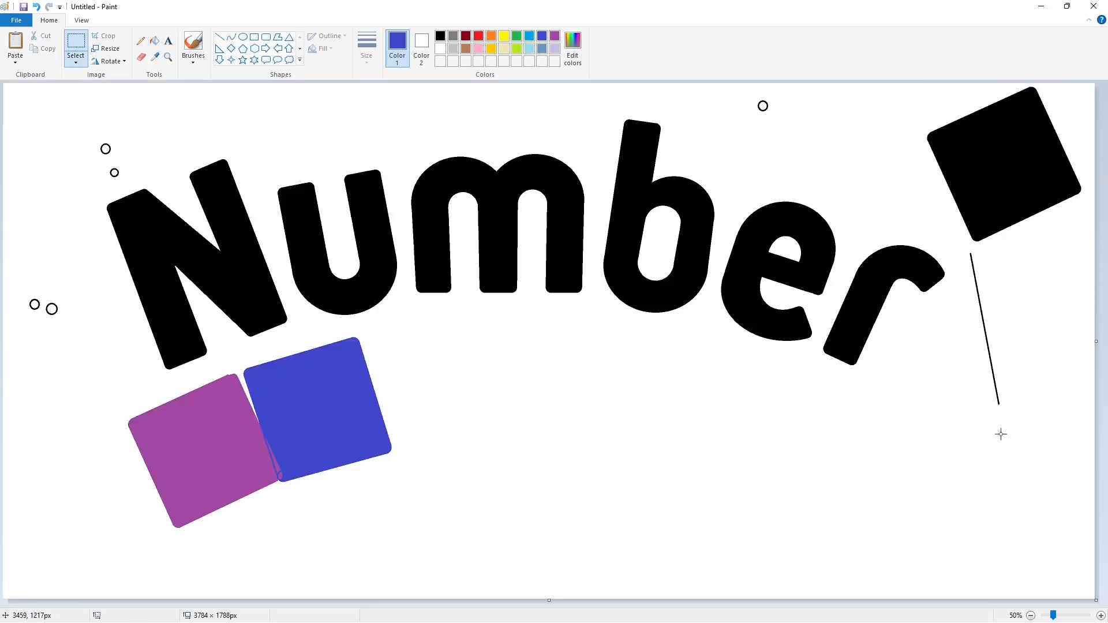
Paste the black block exactly over the purple block below the N, overlapping the blue block's edge
{"action": "left_click", "coordinate": [1100, 615]}
{"action": "key", "text": "ctrl+v"}
{"action": "left_click_drag", "start_coordinate": [247, 266], "coordinate": [386, 445]}
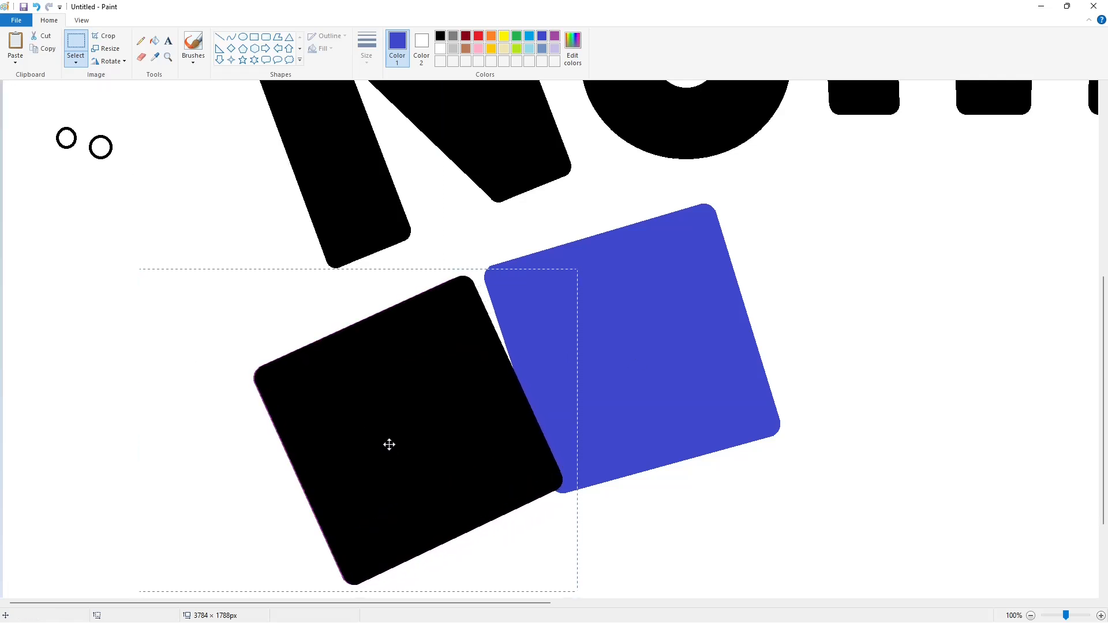
{"action": "left_click", "coordinate": [883, 537]}
{"action": "scroll", "coordinate": [898, 487], "scroll_direction": "down", "scroll_amount": 1}
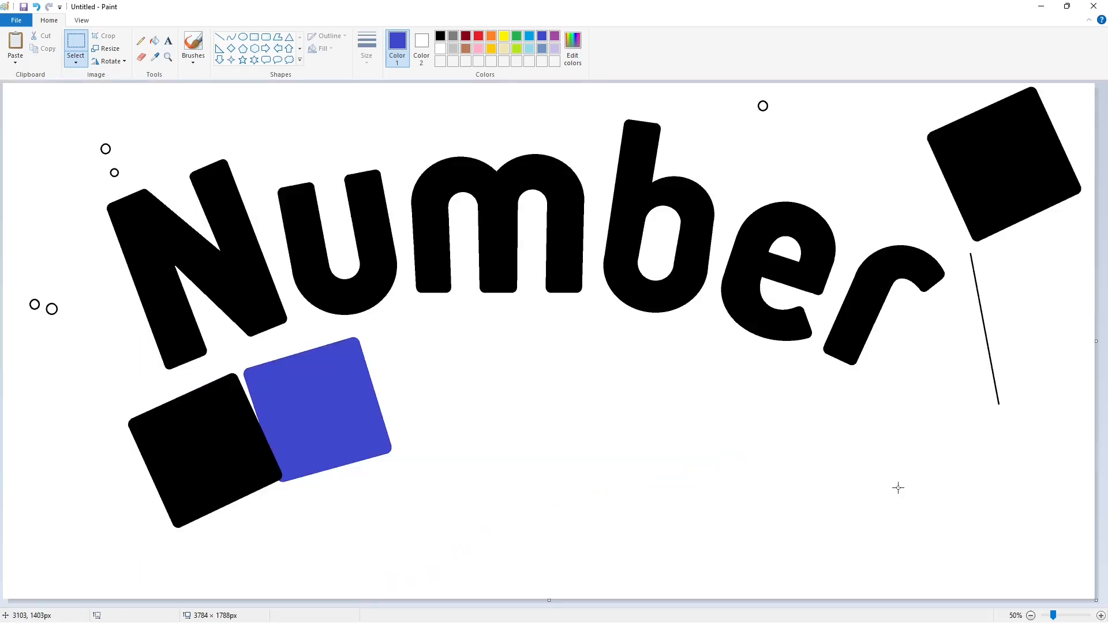
Recolor the letter m and the second block purple
{"action": "left_click", "coordinate": [554, 37]}
{"action": "left_click", "coordinate": [562, 237]}
{"action": "left_click", "coordinate": [356, 387]}
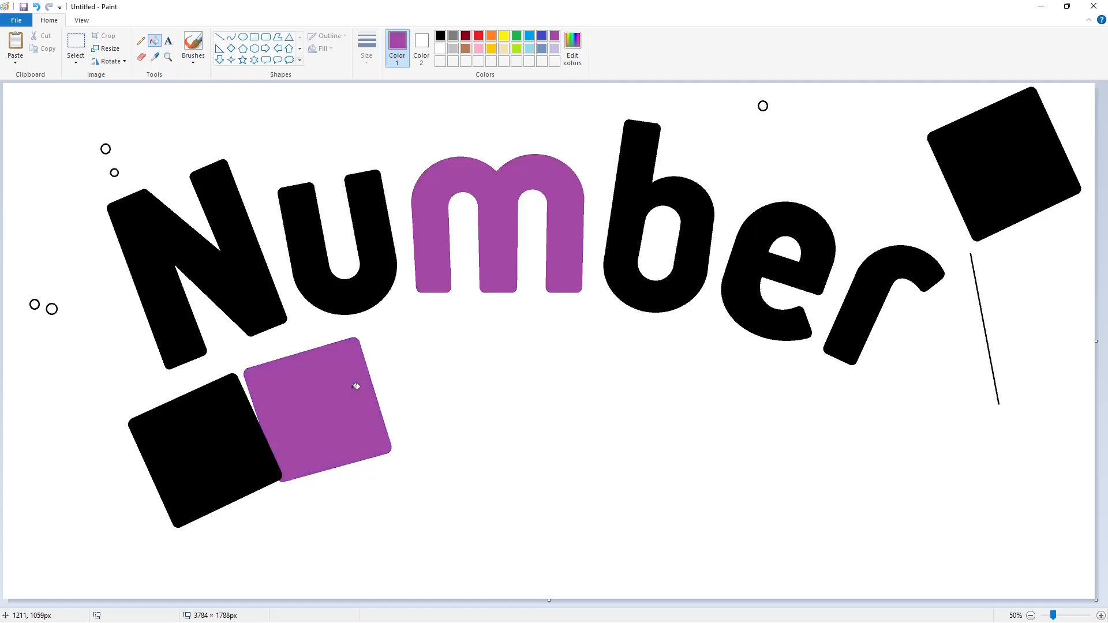
{"action": "left_click", "coordinate": [219, 37]}
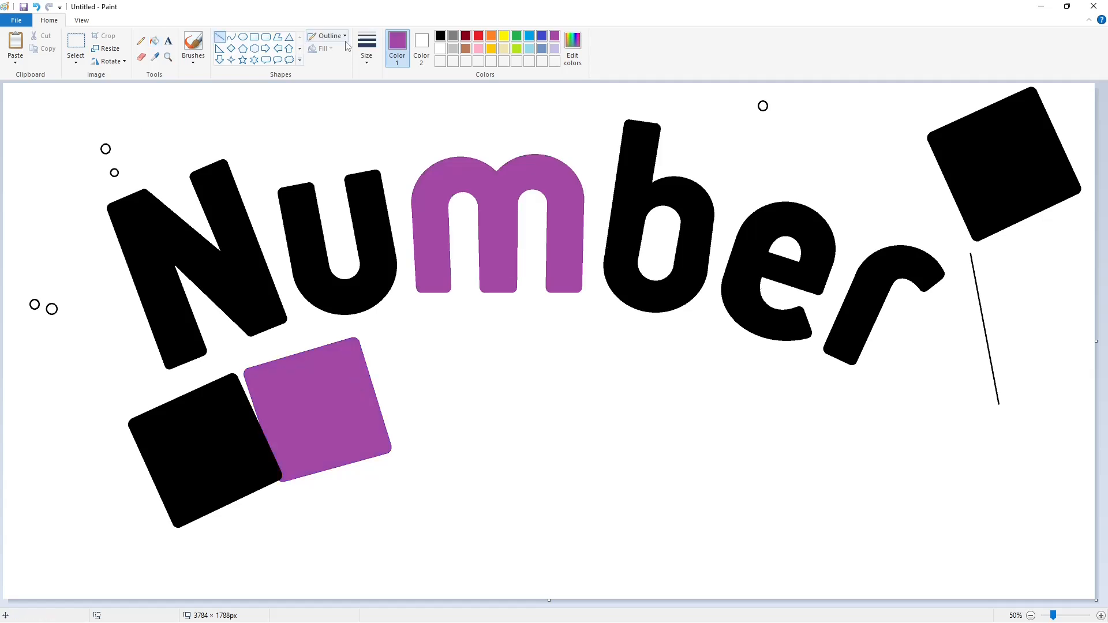
{"action": "left_click", "coordinate": [439, 36]}
{"action": "left_click_drag", "start_coordinate": [363, 314], "coordinate": [391, 541]}
{"action": "key", "text": "ctrl+z"}
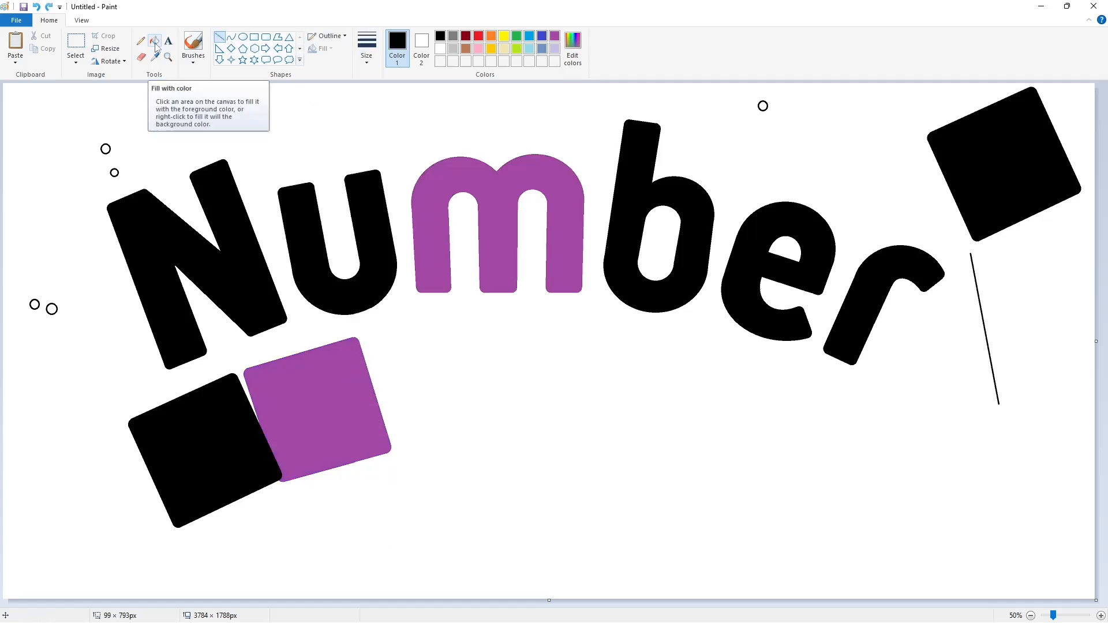
Copy the area around the letters u and m and place the duplicate in the canvas's lower-right corner
{"action": "left_click", "coordinate": [75, 44]}
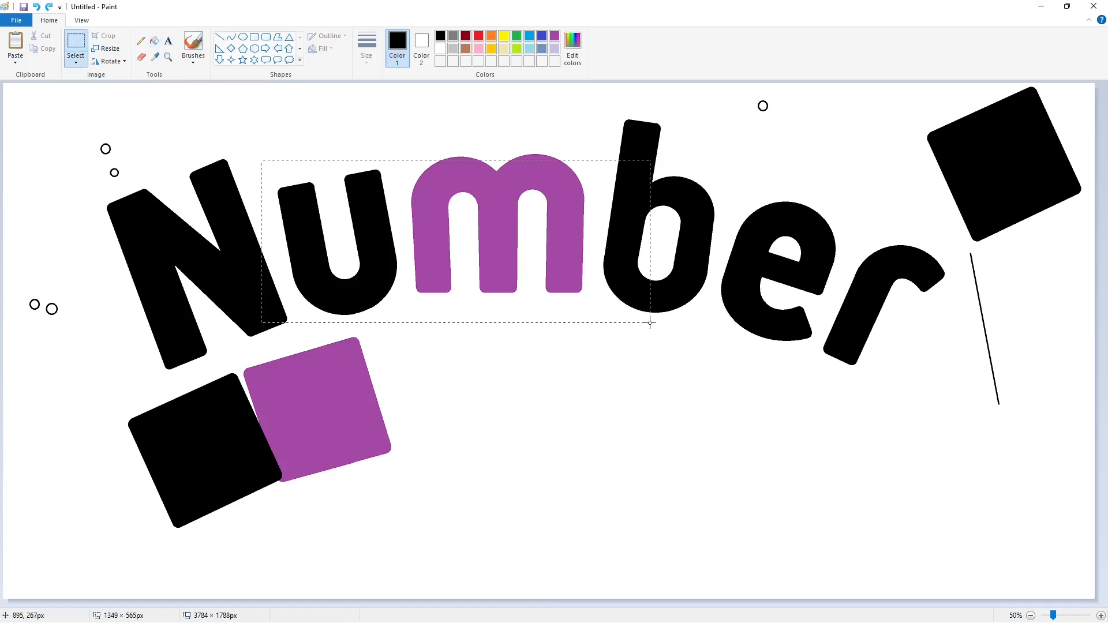
{"action": "key", "text": "ctrl+c"}
{"action": "key", "text": "ctrl+v"}
{"action": "left_click_drag", "start_coordinate": [240, 223], "coordinate": [840, 504]}
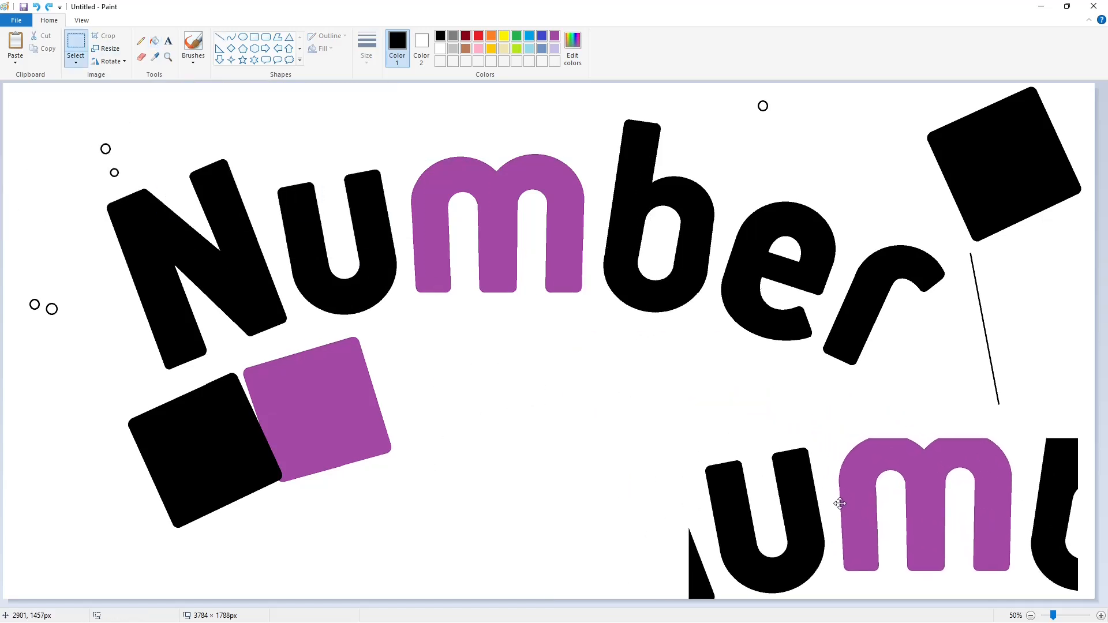
{"action": "left_click", "coordinate": [674, 325]}
Fill the letter u in the arched word dark red
{"action": "left_click", "coordinate": [154, 41]}
{"action": "left_click", "coordinate": [466, 36]}
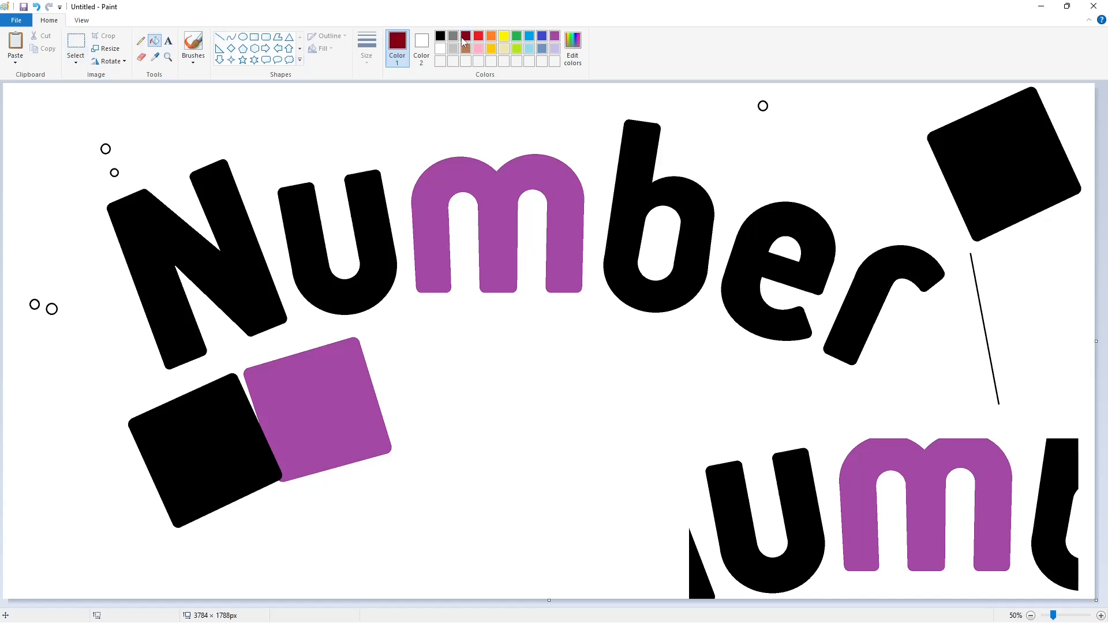
{"action": "left_click", "coordinate": [379, 187]}
Draw four crossing black lines below the u and m to outline a third tilted block beside the second
{"action": "left_click", "coordinate": [219, 36]}
{"action": "left_click", "coordinate": [440, 35]}
{"action": "left_click_drag", "start_coordinate": [360, 323], "coordinate": [386, 530]}
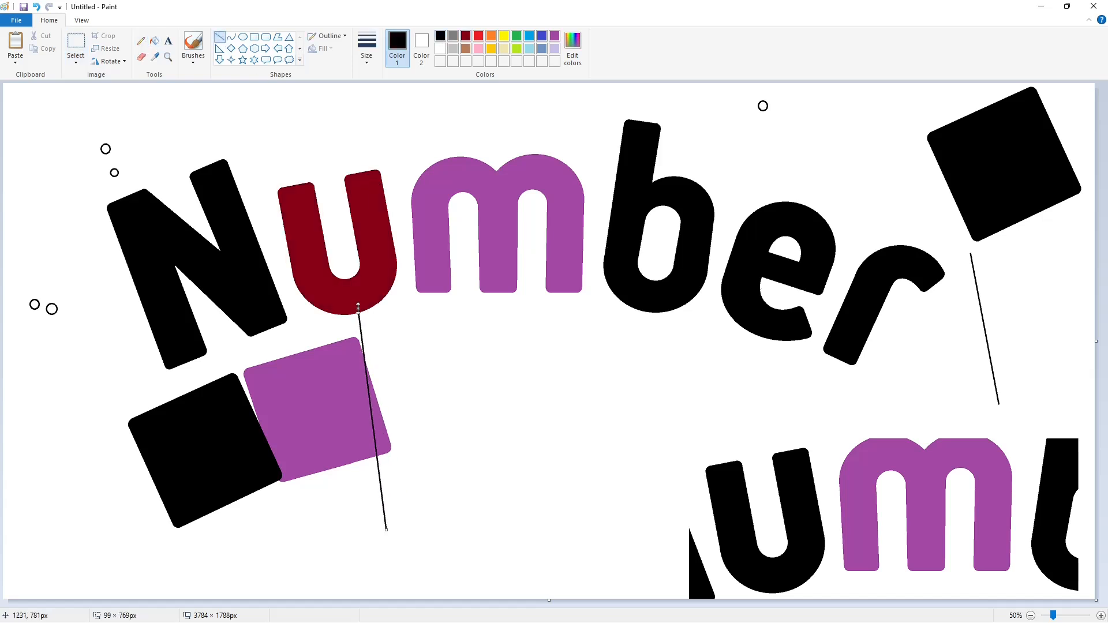
{"action": "mouse_move", "coordinate": [351, 329]}
{"action": "left_mouse_down"}
{"action": "mouse_move", "coordinate": [576, 297]}
{"action": "mouse_move", "coordinate": [540, 507]}
{"action": "left_mouse_up"}
{"action": "left_click_drag", "start_coordinate": [370, 482], "coordinate": [582, 452]}
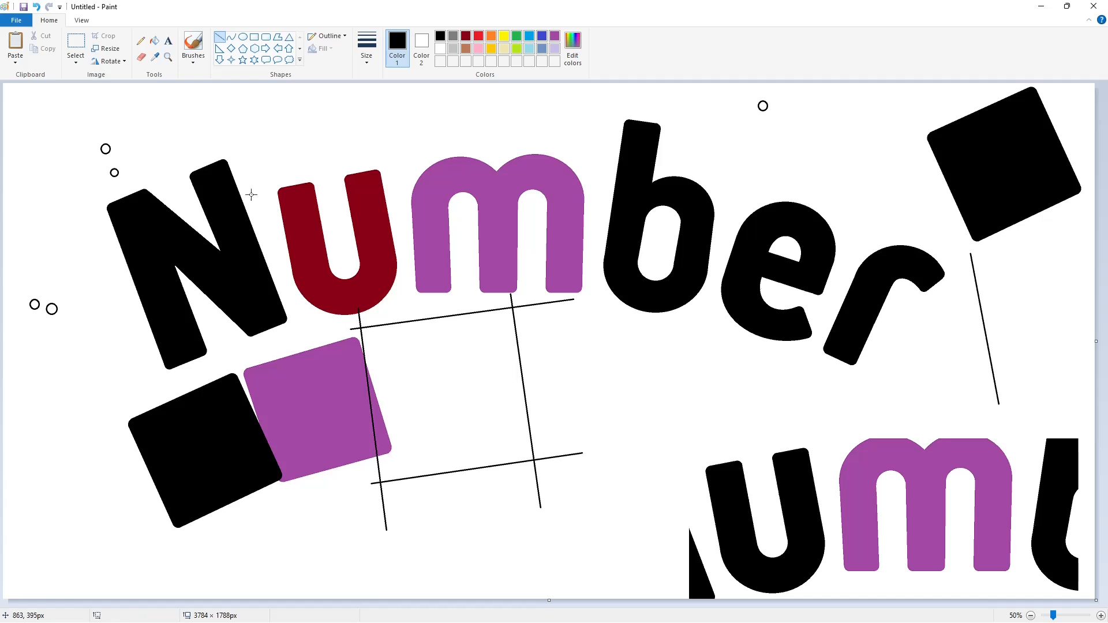
Fill the third block, then recolor the second block blue and the third block with its construction lines purple
{"action": "left_click", "coordinate": [154, 40]}
{"action": "left_click", "coordinate": [420, 389]}
{"action": "left_click", "coordinate": [383, 413]}
{"action": "left_click", "coordinate": [542, 36]}
{"action": "left_click", "coordinate": [305, 407]}
{"action": "left_click", "coordinate": [554, 36]}
{"action": "left_click", "coordinate": [438, 386]}
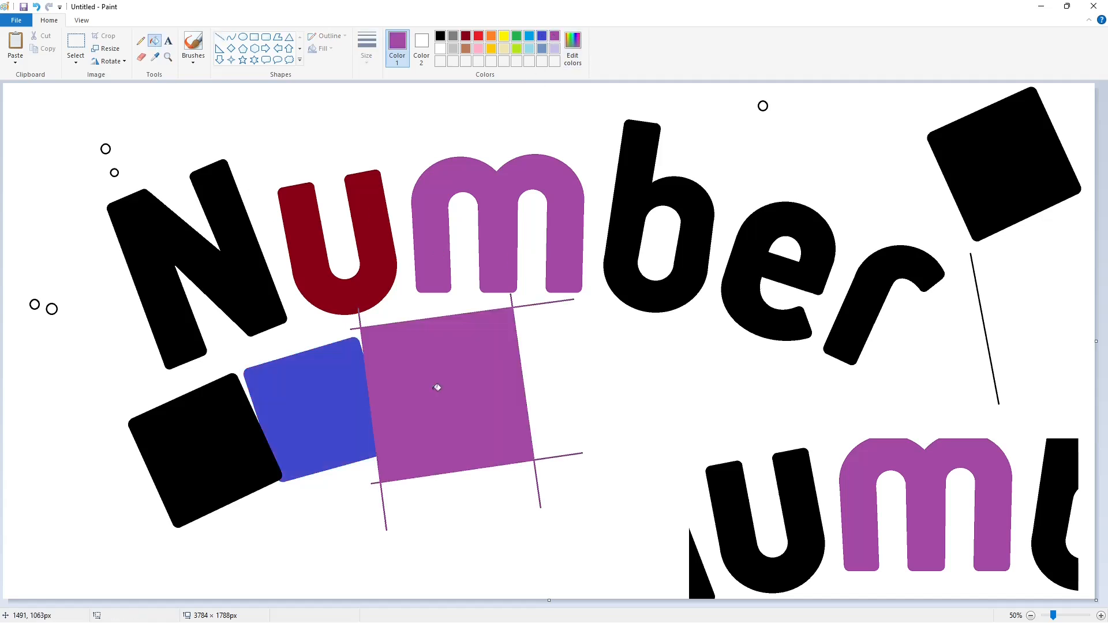
Select the larger corner circle beside the N for copying
{"action": "left_click", "coordinate": [242, 37]}
{"action": "left_click", "coordinate": [439, 36]}
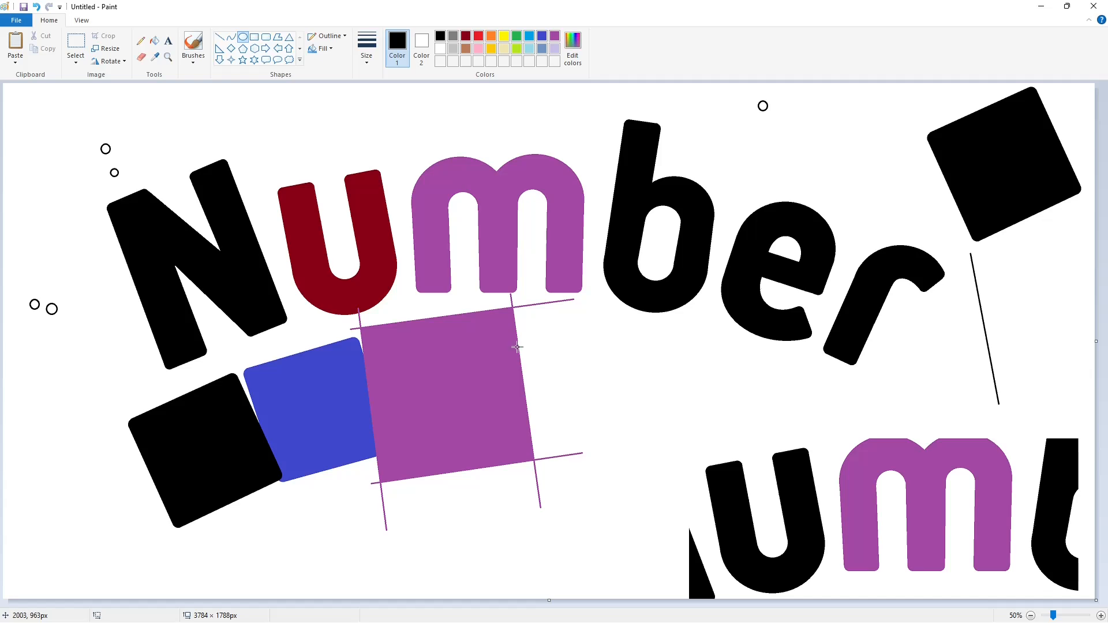
{"action": "left_click", "coordinate": [1100, 615]}
{"action": "scroll", "coordinate": [290, 252], "scroll_direction": "down", "scroll_amount": 1}
{"action": "left_click", "coordinate": [76, 45]}
{"action": "left_click_drag", "start_coordinate": [164, 342], "coordinate": [85, 490]}
{"action": "left_click", "coordinate": [480, 465]}
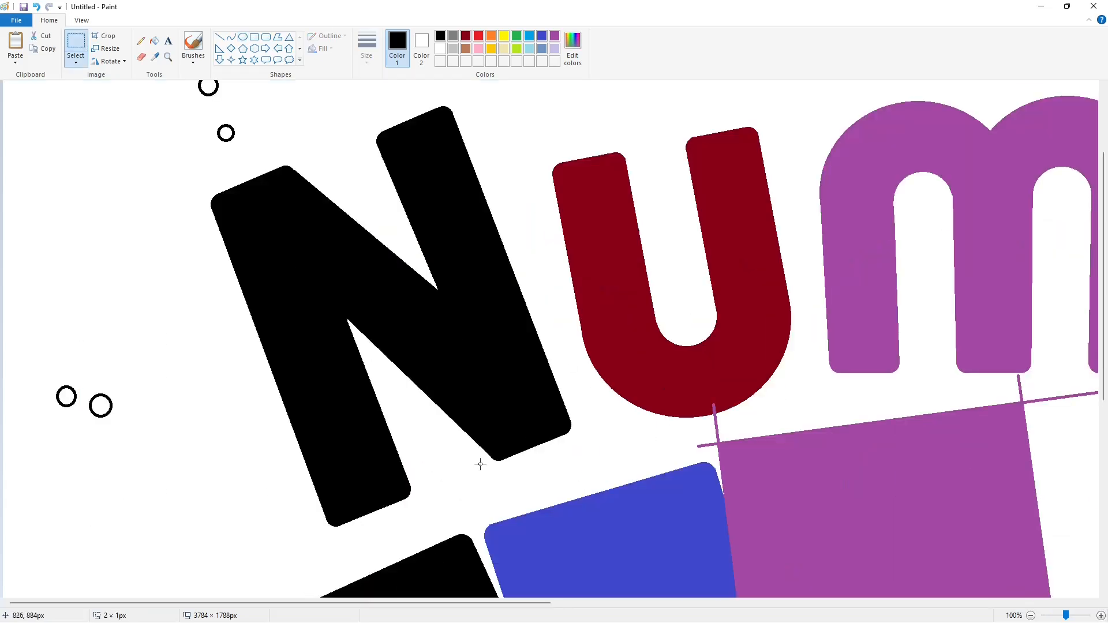
Place a circle copy in the third block's upper-left corner and nudge it against the edges
{"action": "left_click_drag", "start_coordinate": [430, 602], "coordinate": [603, 603]}
{"action": "scroll", "coordinate": [604, 534], "scroll_direction": "down", "scroll_amount": 1}
{"action": "key", "text": "ctrl+v"}
{"action": "left_click_drag", "start_coordinate": [68, 156], "coordinate": [428, 335]}
{"action": "key", "text": "Left"}
{"action": "key", "text": "Left"}
{"action": "key", "text": "Left"}
{"action": "key", "text": "Up"}
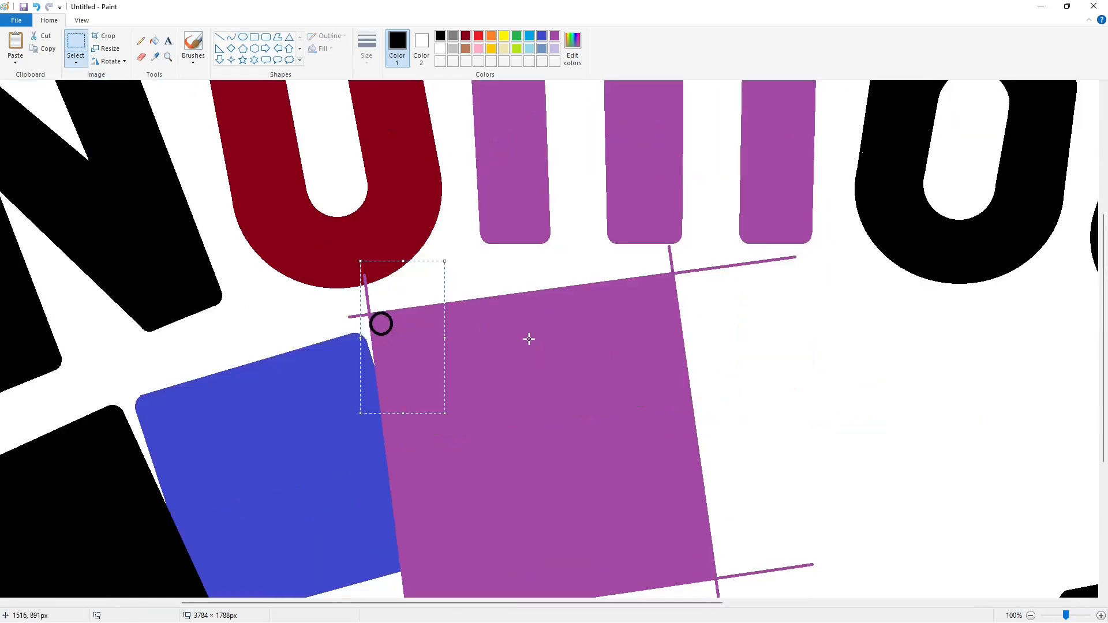
{"action": "left_click", "coordinate": [529, 338]}
Place another circle copy in the third block's upper-right corner
{"action": "key", "text": "ctrl+v"}
{"action": "left_click_drag", "start_coordinate": [48, 183], "coordinate": [685, 323]}
{"action": "left_click", "coordinate": [784, 341]}
{"action": "scroll", "coordinate": [784, 343], "scroll_direction": "down", "scroll_amount": 2}
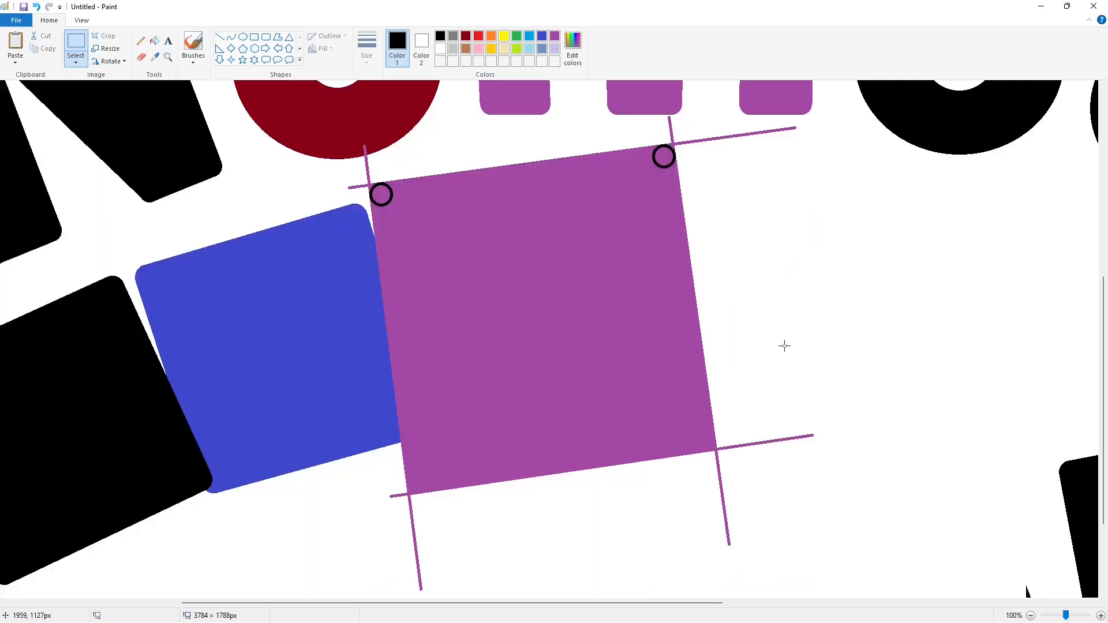
Place circle copies in the third block's two lower corners, nudging the lower-right one against the edges
{"action": "key", "text": "ctrl+v"}
{"action": "left_click_drag", "start_coordinate": [86, 162], "coordinate": [480, 498]}
{"action": "key", "text": "ctrl+v"}
{"action": "left_click_drag", "start_coordinate": [38, 151], "coordinate": [714, 439]}
{"action": "key", "text": "Right"}
{"action": "key", "text": "Right"}
{"action": "key", "text": "Down"}
{"action": "key", "text": "Down"}
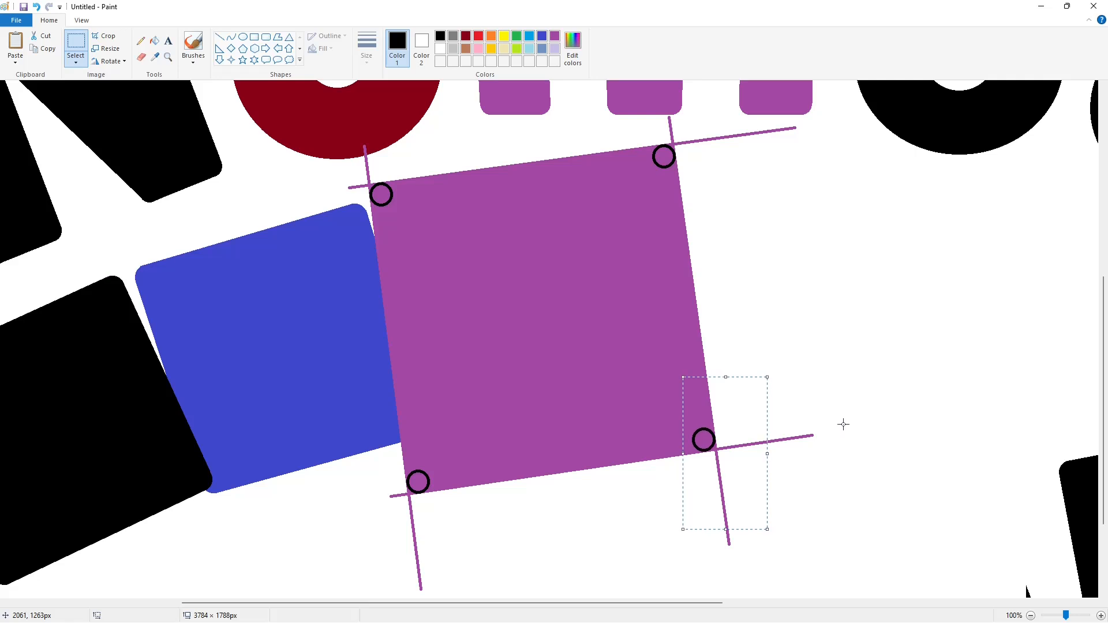
Fill the purple guide lines around the third block's corners with white
{"action": "left_click", "coordinate": [154, 40]}
{"action": "left_click", "coordinate": [440, 48]}
{"action": "left_click", "coordinate": [369, 183]}
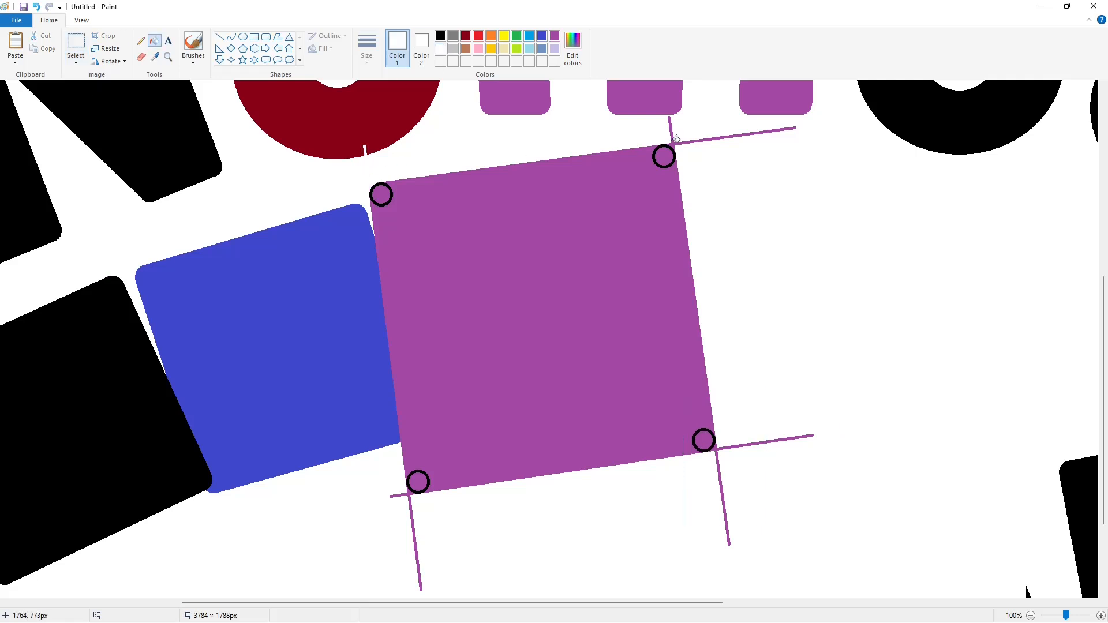
{"action": "left_click", "coordinate": [673, 142]}
{"action": "scroll", "coordinate": [675, 139], "scroll_direction": "down", "scroll_amount": 2}
{"action": "left_click", "coordinate": [715, 320]}
{"action": "left_click", "coordinate": [408, 365]}
Fill the third block with black to merge its corner circles, and recolour the whole rounded block purple
{"action": "scroll", "coordinate": [408, 361], "scroll_direction": "up", "scroll_amount": 2}
{"action": "left_click", "coordinate": [440, 36]}
{"action": "left_click", "coordinate": [519, 191]}
{"action": "left_click", "coordinate": [554, 36]}
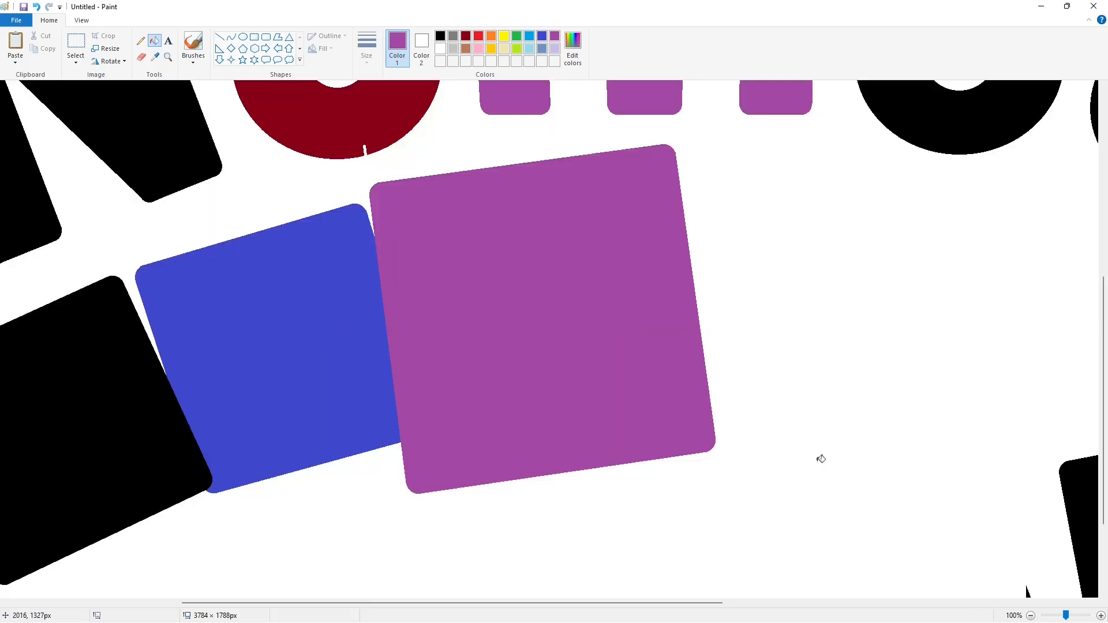
Outline the purple block's left arm in black with a circle above the blue block and two curves joining it to the purple block
{"action": "left_click", "coordinate": [1031, 615]}
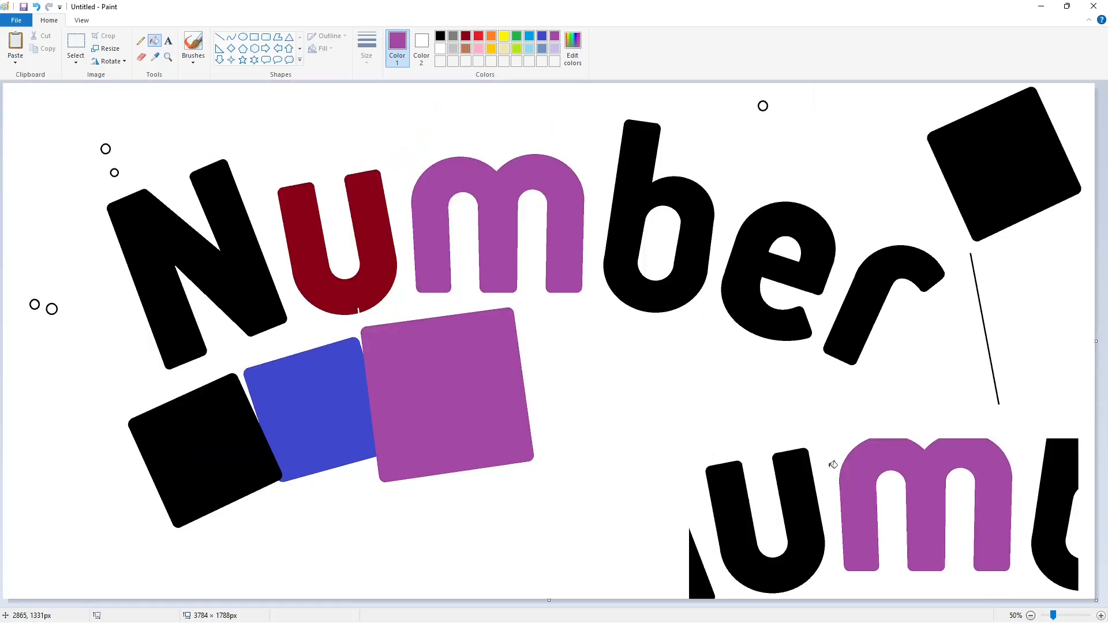
{"action": "left_click", "coordinate": [243, 36]}
{"action": "left_click", "coordinate": [440, 36]}
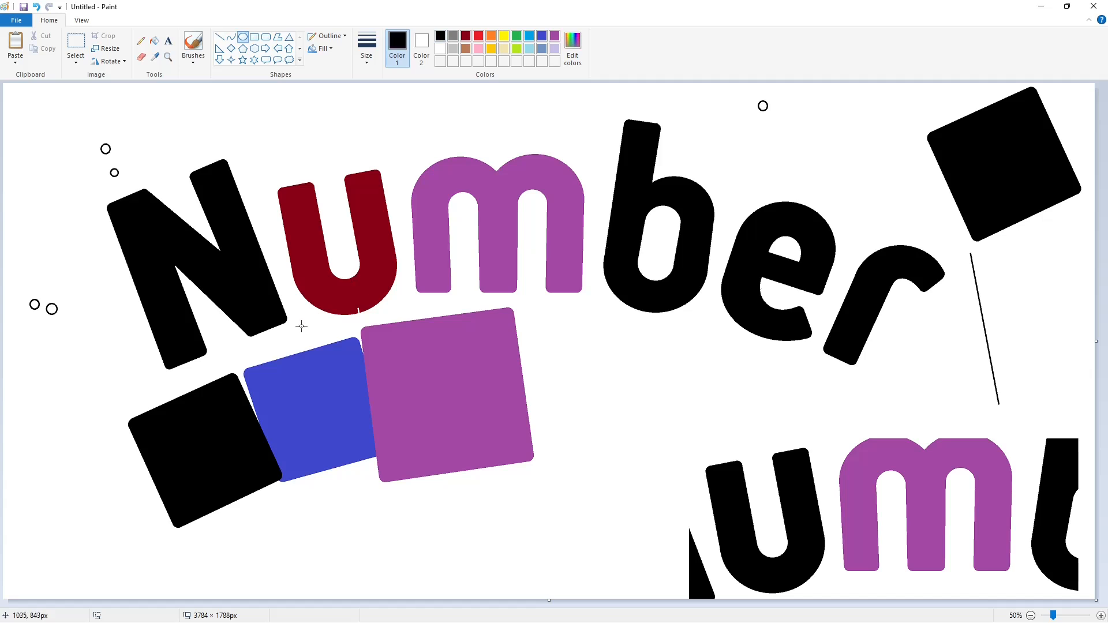
{"action": "mouse_move", "coordinate": [300, 322]}
{"action": "left_mouse_down"}
{"action": "mouse_move", "coordinate": [334, 356]}
{"action": "mouse_move", "coordinate": [366, 346]}
{"action": "mouse_move", "coordinate": [346, 327]}
{"action": "mouse_move", "coordinate": [368, 370]}
{"action": "mouse_move", "coordinate": [345, 357]}
{"action": "left_mouse_up"}
{"action": "left_click", "coordinate": [231, 36]}
{"action": "left_click", "coordinate": [413, 360]}
{"action": "left_click", "coordinate": [436, 359]}
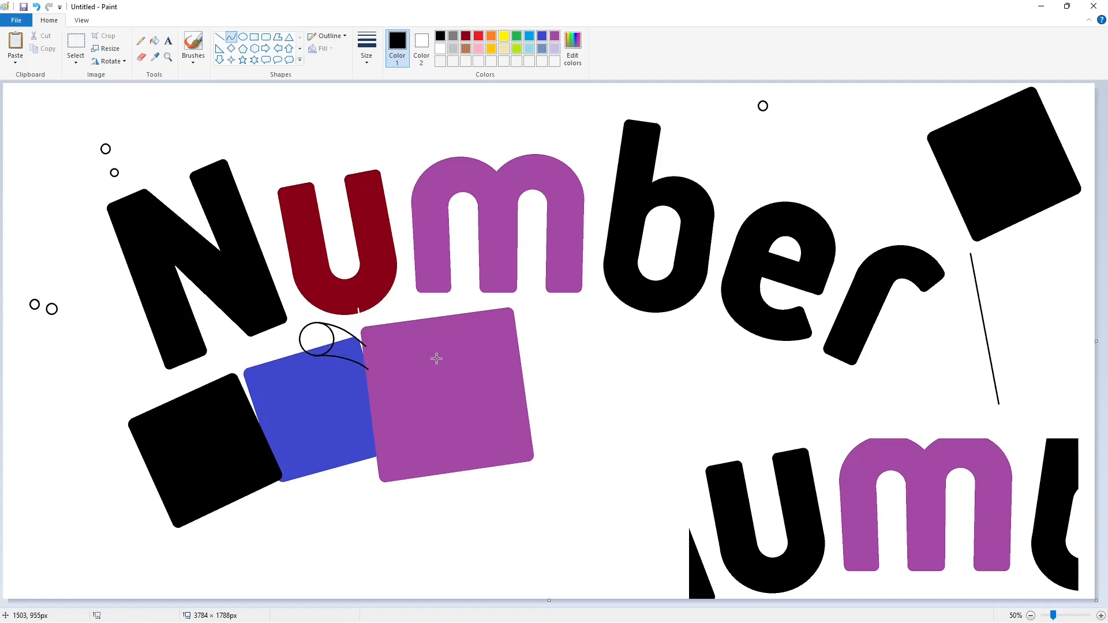
Fill all the enclosed areas of the purple block's left arm with black
{"action": "left_click", "coordinate": [243, 37]}
{"action": "left_click", "coordinate": [1100, 615]}
{"action": "left_click_drag", "start_coordinate": [484, 602], "coordinate": [566, 602]}
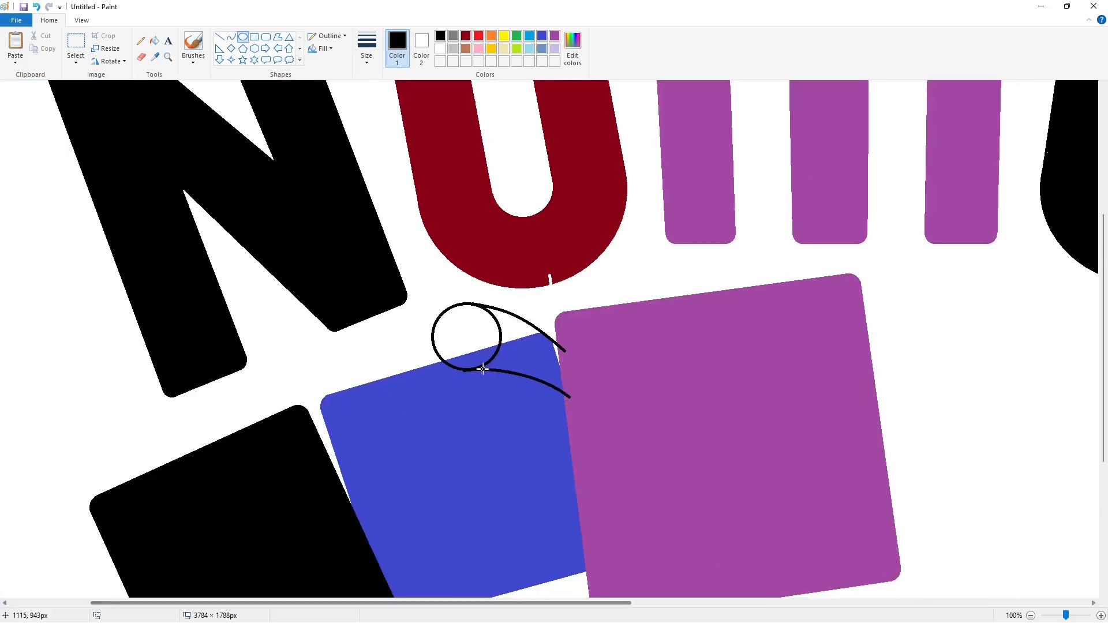
{"action": "left_click", "coordinate": [154, 40]}
{"action": "left_click", "coordinate": [470, 331]}
{"action": "left_click", "coordinate": [484, 354]}
{"action": "left_click", "coordinate": [513, 334]}
{"action": "left_click", "coordinate": [528, 366]}
{"action": "left_click", "coordinate": [553, 353]}
Cover the left arm's ends overlapping the block with purple, and touch up the arm's lower edge with blue
{"action": "left_click", "coordinate": [219, 36]}
{"action": "left_click", "coordinate": [554, 36]}
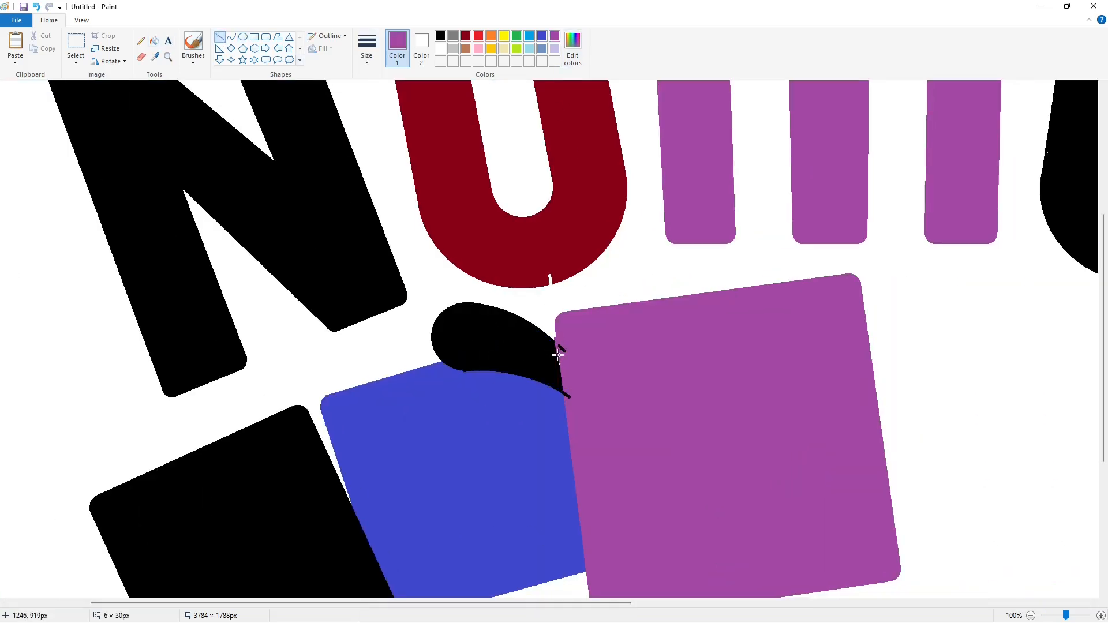
{"action": "left_click", "coordinate": [613, 350]}
{"action": "left_click", "coordinate": [542, 35]}
{"action": "left_click_drag", "start_coordinate": [455, 372], "coordinate": [486, 376]}
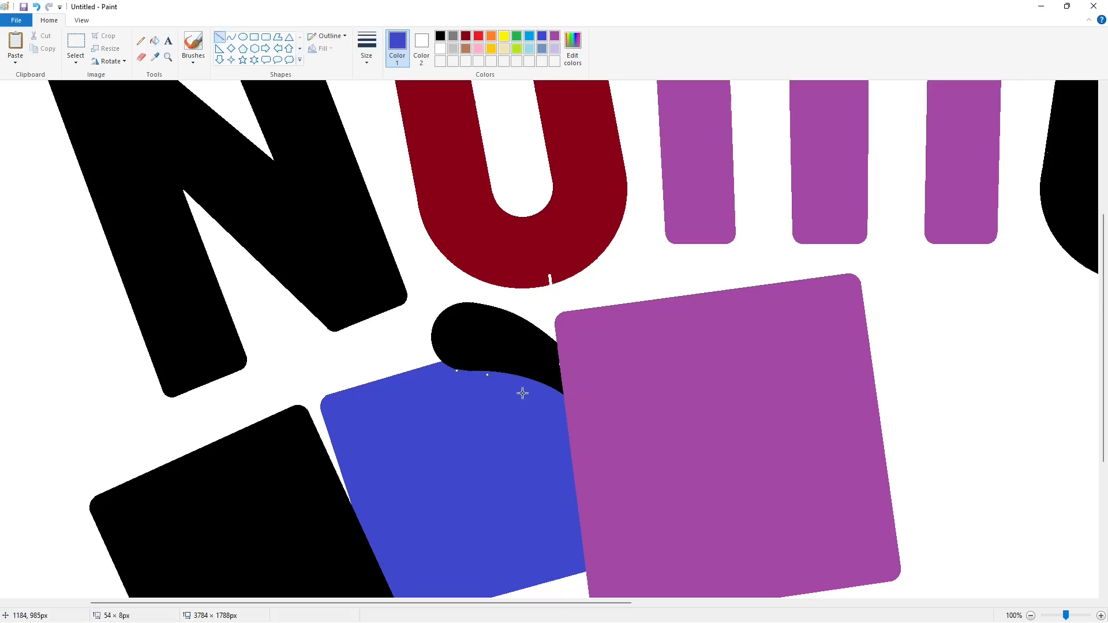
{"action": "left_click", "coordinate": [522, 392]}
Outline a raised right arm in black with a circle below the m and two curves joining it to the purple block
{"action": "scroll", "coordinate": [566, 404], "scroll_direction": "down", "scroll_amount": 2}
{"action": "scroll", "coordinate": [606, 324], "scroll_direction": "up", "scroll_amount": 2}
{"action": "scroll", "coordinate": [932, 517], "scroll_direction": "down", "scroll_amount": 1, "text": "ctrl"}
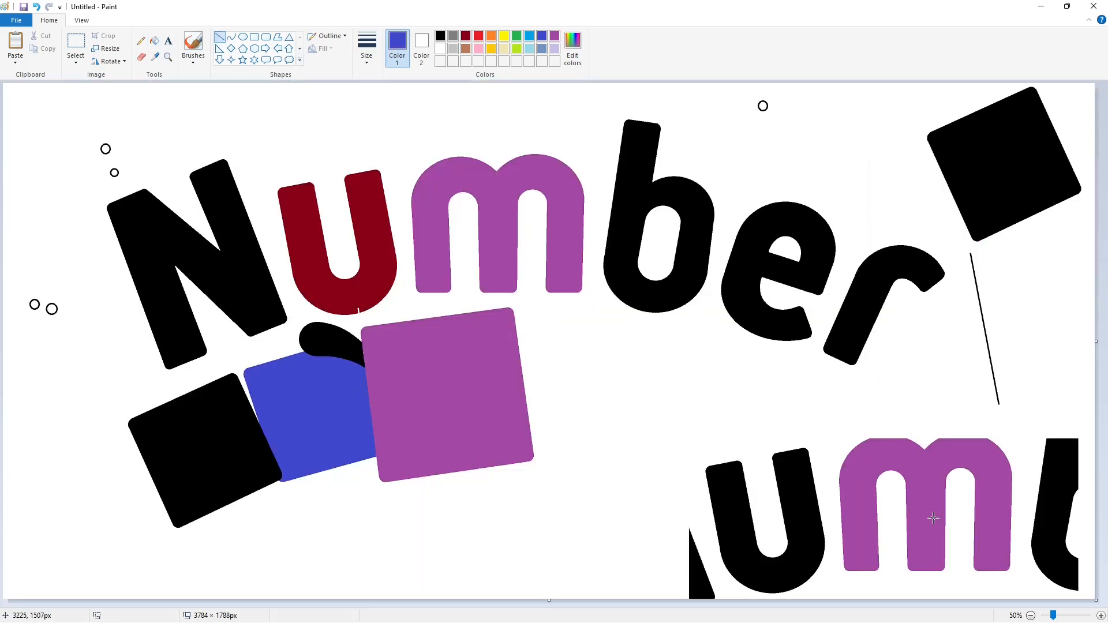
{"action": "left_click", "coordinate": [243, 37]}
{"action": "left_click", "coordinate": [439, 36]}
{"action": "mouse_move", "coordinate": [537, 286]}
{"action": "left_mouse_down"}
{"action": "mouse_move", "coordinate": [567, 315]}
{"action": "mouse_move", "coordinate": [514, 342]}
{"action": "mouse_move", "coordinate": [515, 316]}
{"action": "mouse_move", "coordinate": [522, 367]}
{"action": "left_mouse_up"}
{"action": "left_click", "coordinate": [623, 348]}
{"action": "left_click", "coordinate": [231, 37]}
{"action": "left_click", "coordinate": [600, 345]}
{"action": "left_click_drag", "start_coordinate": [546, 331], "coordinate": [535, 336]}
{"action": "left_click", "coordinate": [533, 338]}
{"action": "left_click", "coordinate": [660, 362]}
Fill the purple block's raised right arm with black
{"action": "left_click", "coordinate": [155, 42]}
{"action": "left_click", "coordinate": [551, 300]}
{"action": "left_click", "coordinate": [536, 327]}
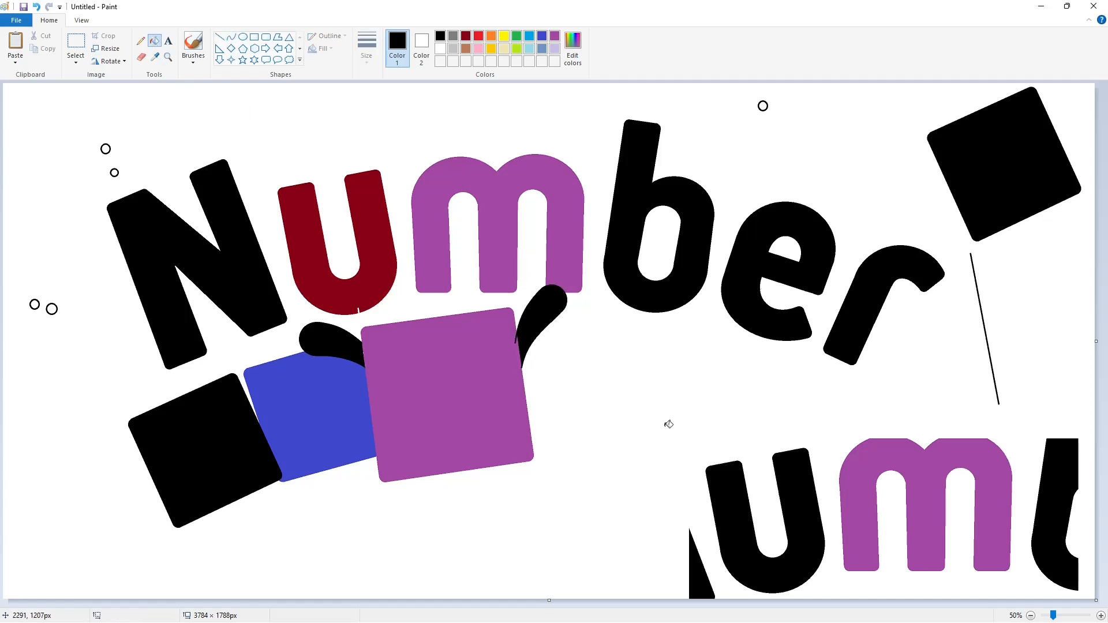
Cover the black curve end of the right arm that overlaps the block with purple
{"action": "left_click", "coordinate": [1100, 615]}
{"action": "scroll", "coordinate": [563, 554], "scroll_direction": "down", "scroll_amount": 2}
{"action": "scroll", "coordinate": [562, 438], "scroll_direction": "right", "scroll_amount": 6}
{"action": "scroll", "coordinate": [542, 289], "scroll_direction": "down", "scroll_amount": 2}
{"action": "left_click", "coordinate": [219, 37]}
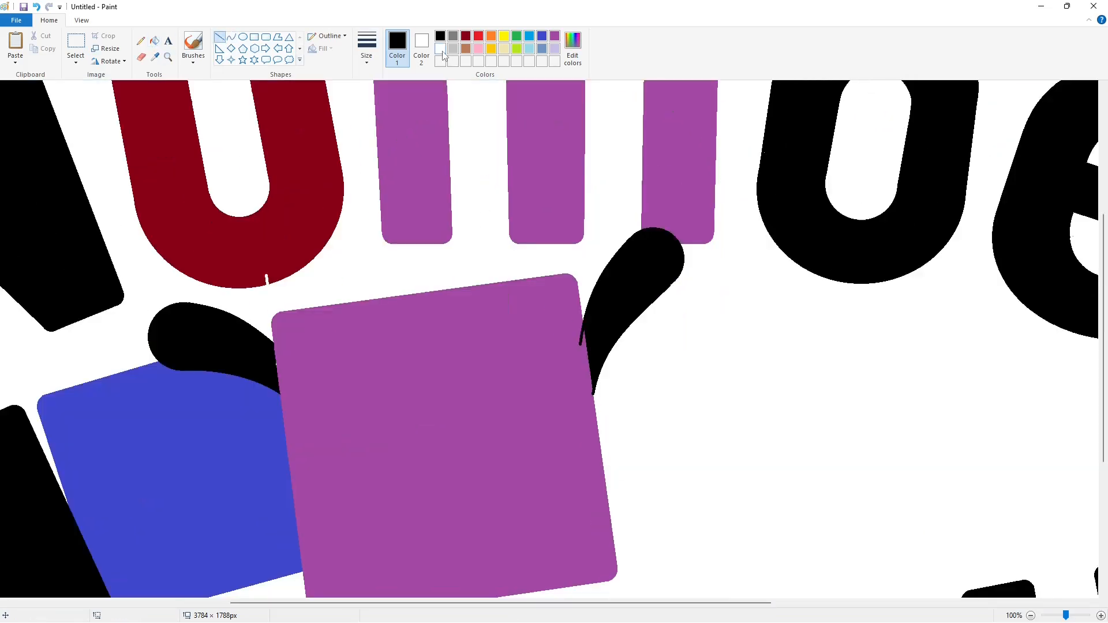
{"action": "left_click", "coordinate": [555, 35]}
{"action": "left_click", "coordinate": [440, 35]}
{"action": "left_click", "coordinate": [155, 41]}
{"action": "left_click", "coordinate": [554, 36]}
{"action": "left_click", "coordinate": [581, 340]}
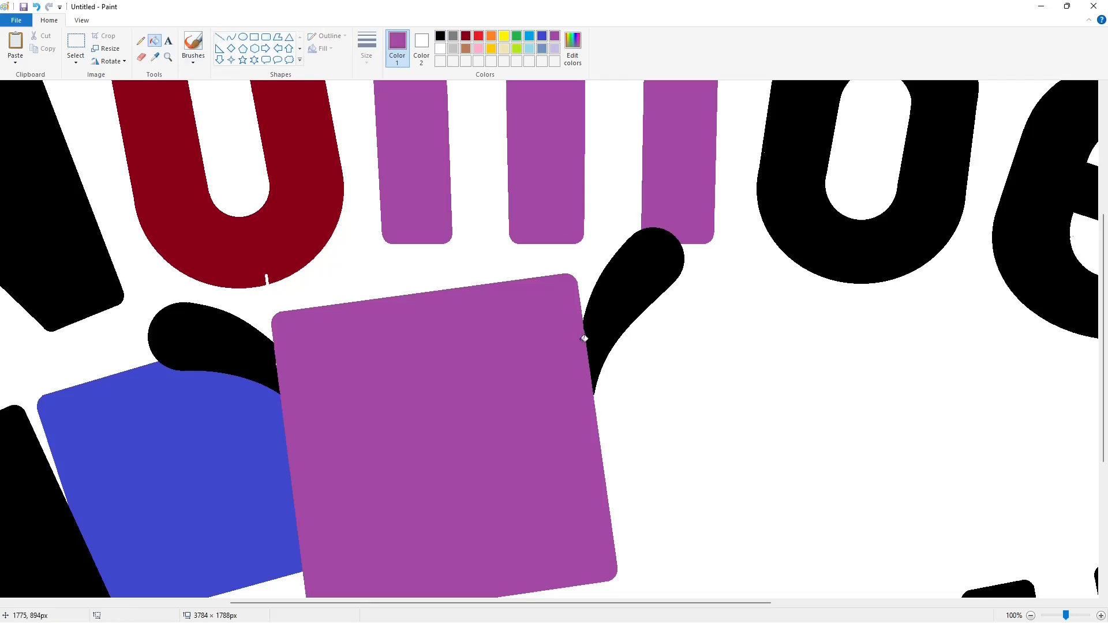
Outline the left leg in black with a circle below the purple block and two curves joining it to the block's lower edge
{"action": "scroll", "coordinate": [669, 415], "scroll_direction": "down", "scroll_amount": 2}
{"action": "left_click", "coordinate": [1030, 615]}
{"action": "left_click", "coordinate": [243, 37]}
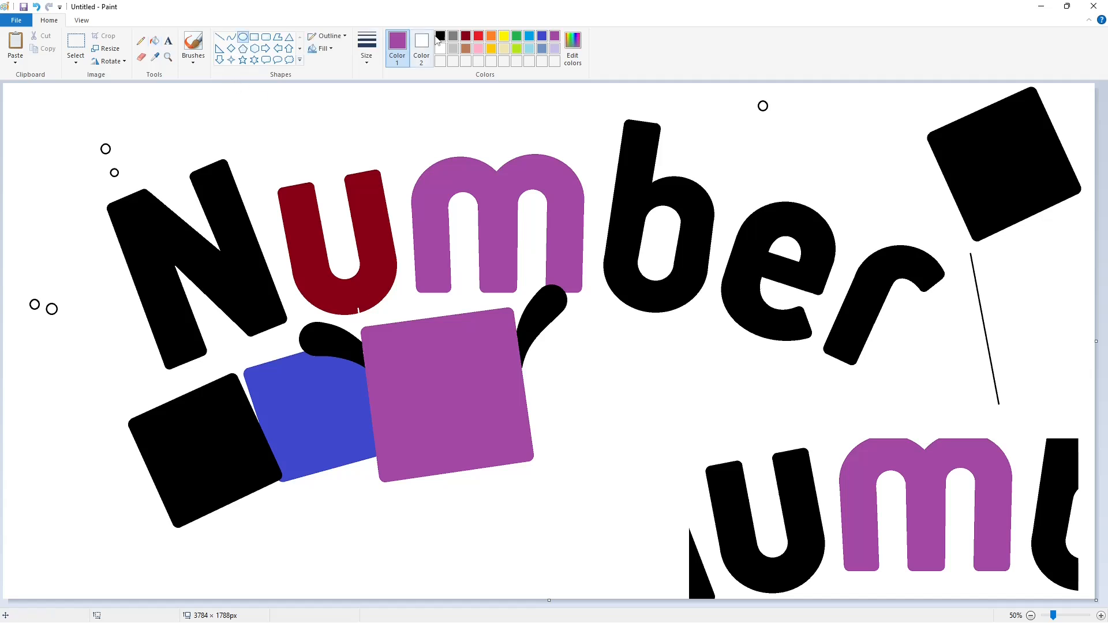
{"action": "left_click", "coordinate": [440, 36]}
{"action": "mouse_move", "coordinate": [450, 519]}
{"action": "left_mouse_down"}
{"action": "mouse_move", "coordinate": [485, 554]}
{"action": "mouse_move", "coordinate": [435, 473]}
{"action": "mouse_move", "coordinate": [480, 525]}
{"action": "left_mouse_up"}
{"action": "left_click", "coordinate": [232, 37]}
{"action": "left_click", "coordinate": [441, 505]}
{"action": "left_click", "coordinate": [441, 505]}
{"action": "left_click", "coordinate": [462, 504]}
{"action": "left_click", "coordinate": [462, 504]}
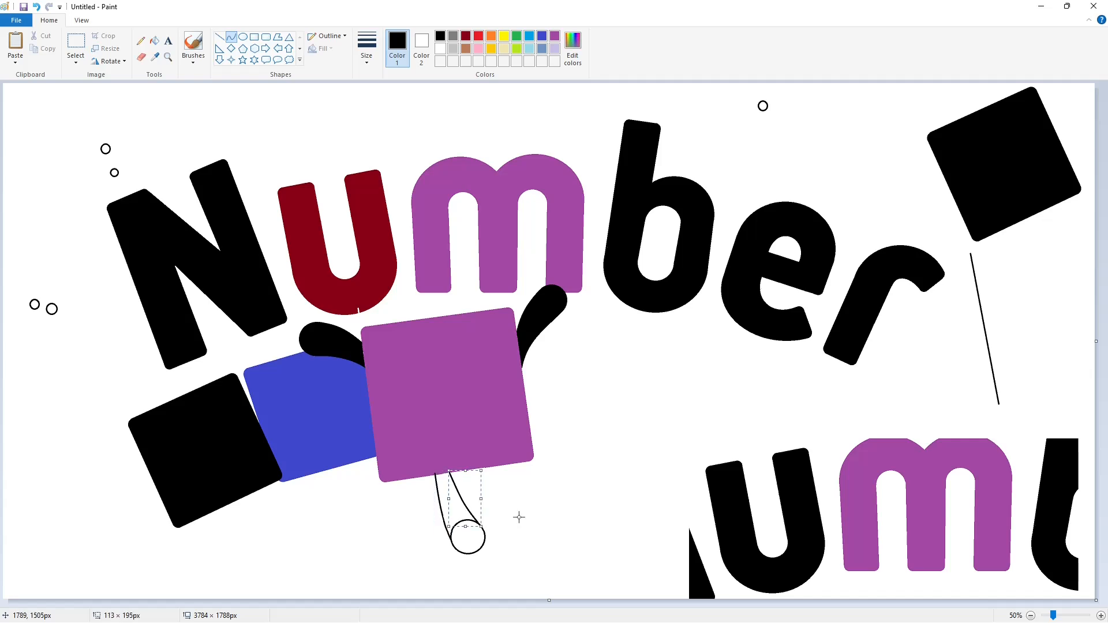
{"action": "left_click", "coordinate": [519, 517]}
Fill the left leg and its round foot with black
{"action": "left_click", "coordinate": [154, 41]}
{"action": "left_click", "coordinate": [460, 508]}
{"action": "left_click", "coordinate": [467, 536]}
Smooth the left leg's outer edge with a black line, and cover its ends overlapping the block with purple
{"action": "left_click", "coordinate": [1079, 615]}
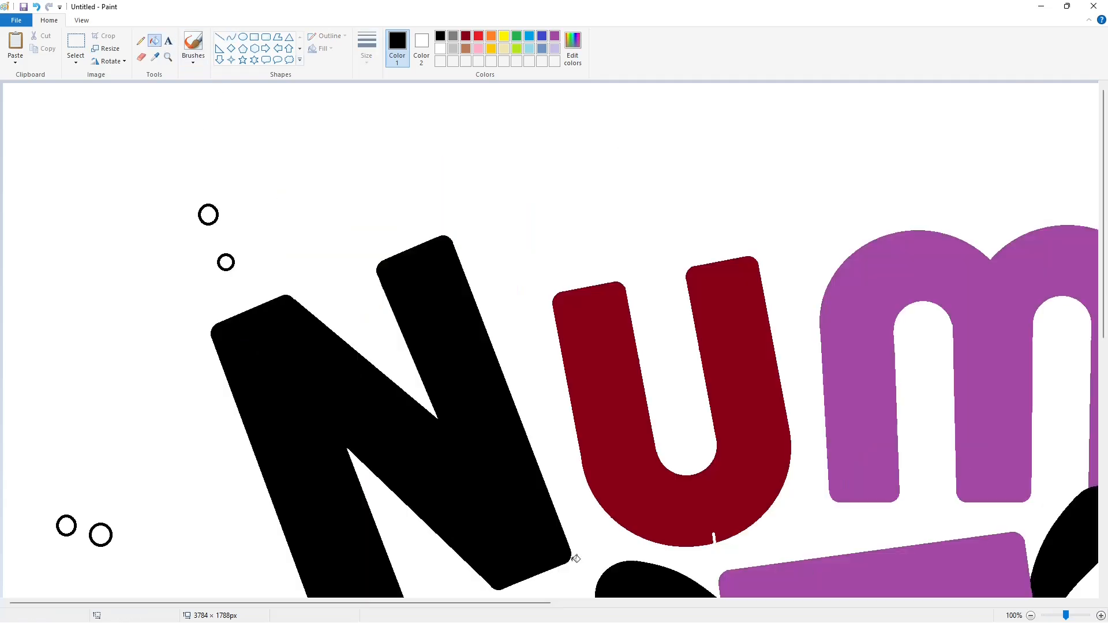
{"action": "scroll", "coordinate": [573, 558], "scroll_direction": "down", "scroll_amount": 5}
{"action": "left_click_drag", "start_coordinate": [392, 602], "coordinate": [577, 603]}
{"action": "left_click", "coordinate": [219, 36]}
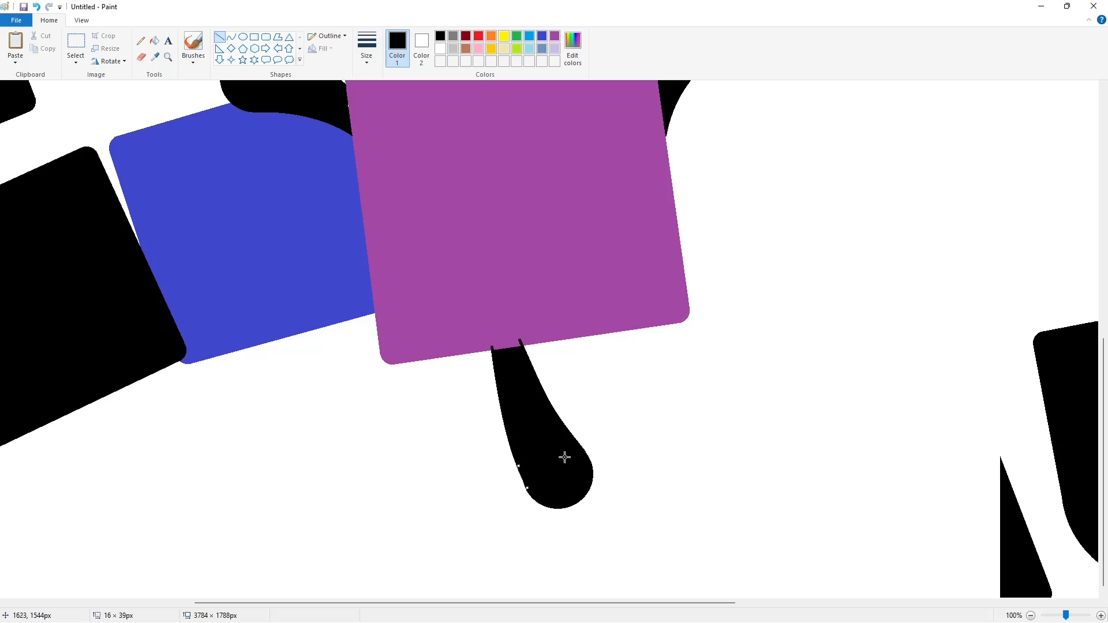
{"action": "left_click", "coordinate": [554, 35]}
{"action": "left_click_drag", "start_coordinate": [488, 353], "coordinate": [530, 346]}
{"action": "left_click", "coordinate": [154, 40]}
{"action": "scroll", "coordinate": [959, 504], "scroll_direction": "down", "scroll_amount": 1, "text": "ctrl"}
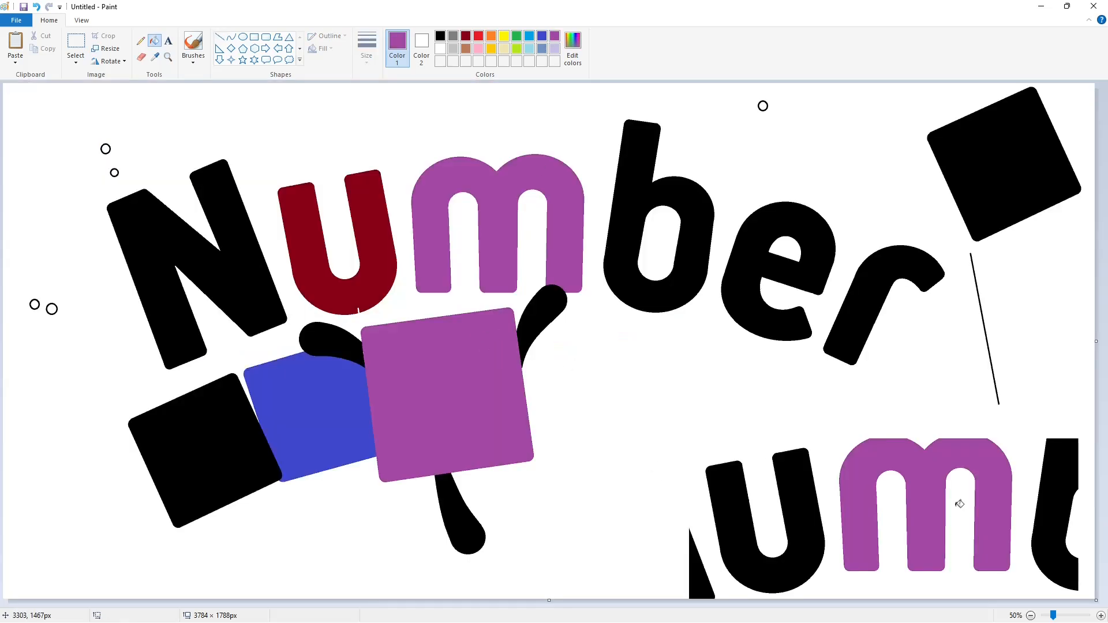
Draw the right leg as a circle joined by curves to the block's lower-right edge, and fill it with black
{"action": "left_click", "coordinate": [243, 36]}
{"action": "left_click", "coordinate": [440, 36]}
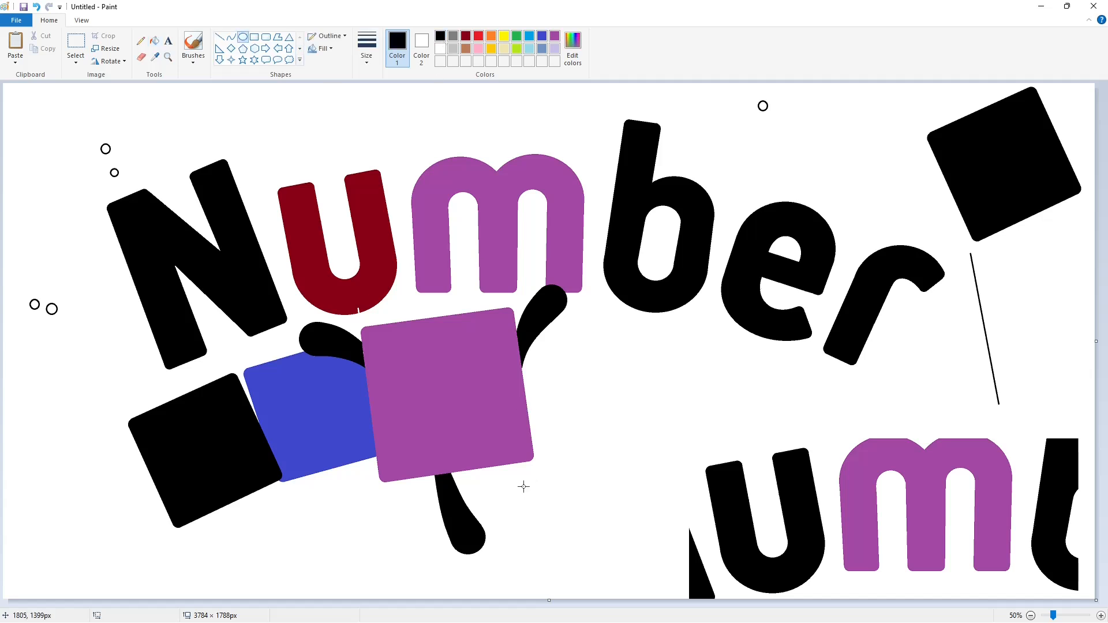
{"action": "mouse_move", "coordinate": [526, 486]}
{"action": "left_mouse_down"}
{"action": "mouse_move", "coordinate": [564, 520]}
{"action": "mouse_move", "coordinate": [486, 463]}
{"action": "left_mouse_up"}
{"action": "left_click", "coordinate": [231, 36]}
{"action": "key", "text": "ctrl+z"}
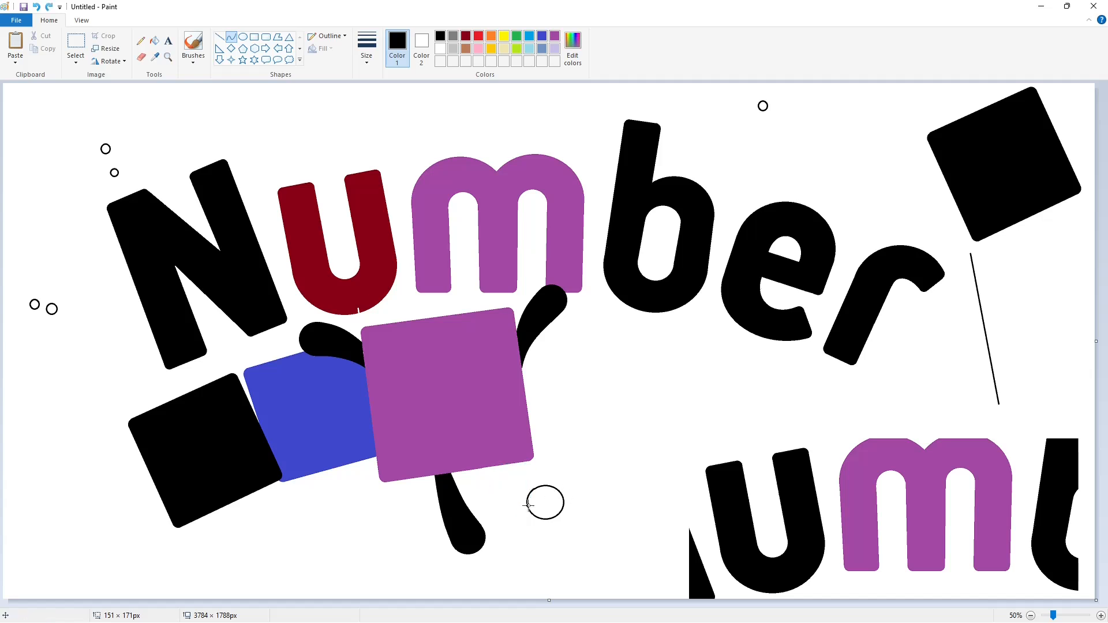
{"action": "left_click_drag", "start_coordinate": [552, 489], "coordinate": [506, 459]}
{"action": "left_click", "coordinate": [523, 473]}
{"action": "left_click", "coordinate": [154, 40]}
{"action": "left_click", "coordinate": [537, 495]}
Cover the right leg's ends that overlap the purple block with purple
{"action": "left_click", "coordinate": [1100, 615]}
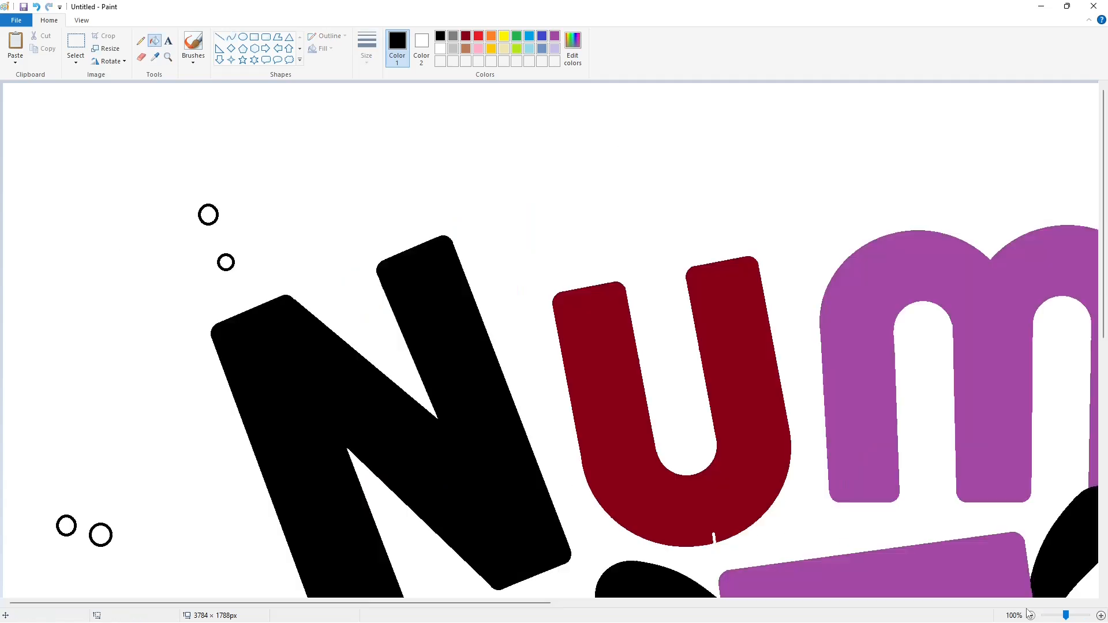
{"action": "scroll", "coordinate": [655, 579], "scroll_direction": "down", "scroll_amount": 5}
{"action": "left_click_drag", "start_coordinate": [512, 602], "coordinate": [696, 590]}
{"action": "left_click", "coordinate": [220, 37]}
{"action": "left_click", "coordinate": [555, 36]}
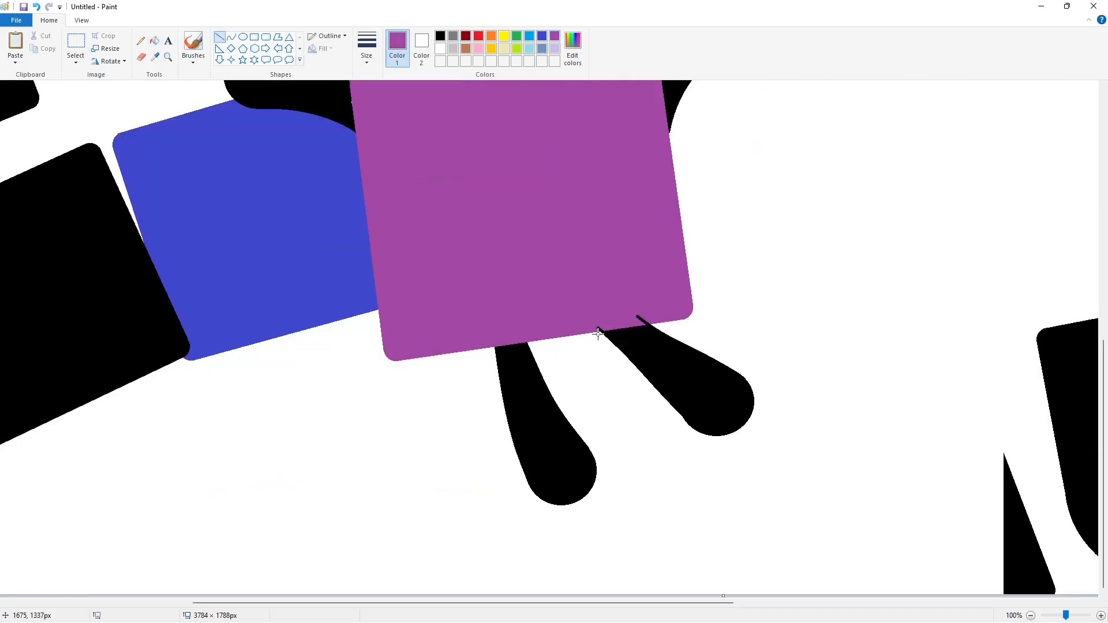
{"action": "left_click_drag", "start_coordinate": [595, 331], "coordinate": [661, 321]}
{"action": "left_click", "coordinate": [154, 40]}
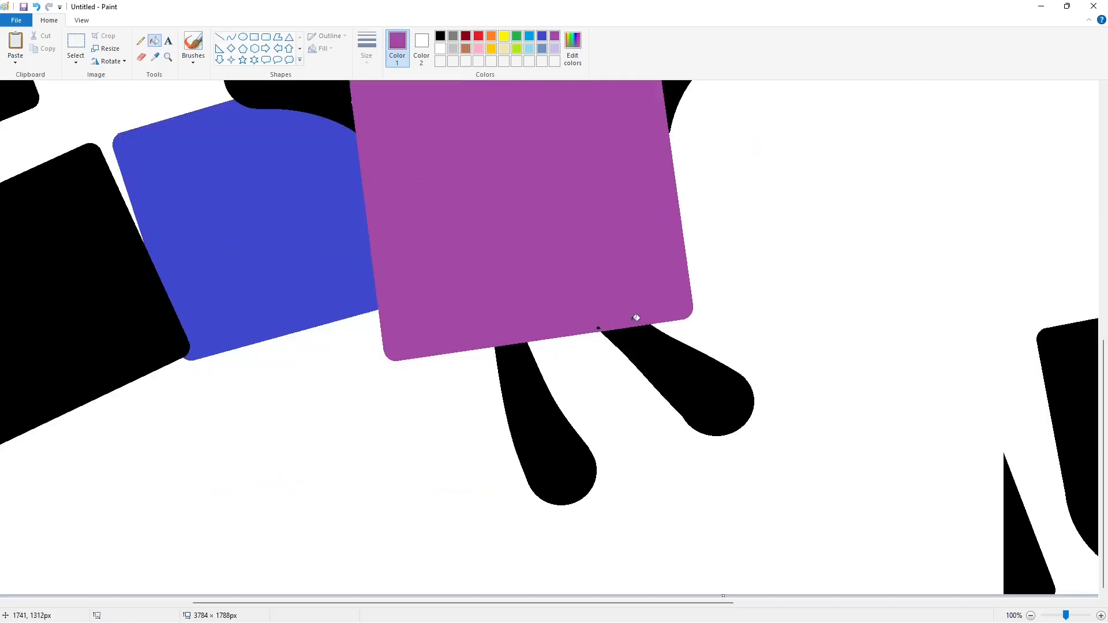
{"action": "left_click", "coordinate": [220, 37]}
{"action": "left_click", "coordinate": [440, 36]}
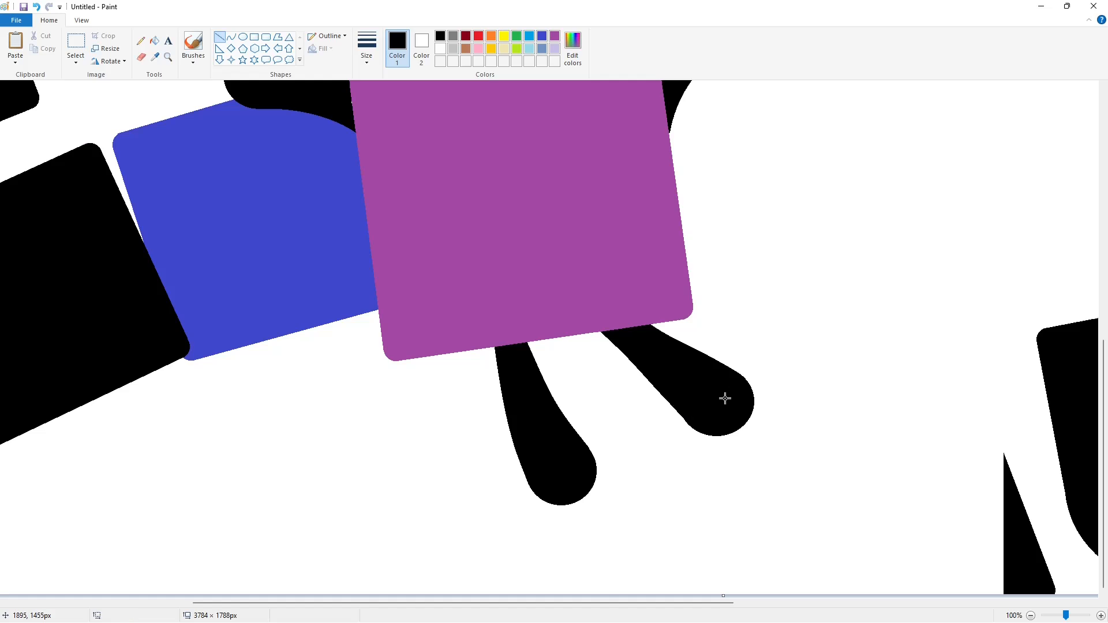
Draw a thick black eye circle about 301 × 311 px in the upper middle of the purple block
{"action": "scroll", "coordinate": [725, 396], "scroll_direction": "up", "scroll_amount": 4}
{"action": "left_click", "coordinate": [1030, 615]}
{"action": "left_click", "coordinate": [242, 37]}
{"action": "left_click_drag", "start_coordinate": [392, 353], "coordinate": [473, 421]}
{"action": "mouse_move", "coordinate": [441, 392]}
{"action": "left_mouse_down"}
{"action": "mouse_move", "coordinate": [448, 375]}
{"action": "mouse_move", "coordinate": [443, 427]}
{"action": "left_mouse_up"}
{"action": "key", "text": "ctrl+plus"}
{"action": "key", "text": "ctrl+plus"}
{"action": "key", "text": "ctrl+plus"}
{"action": "key", "text": "ctrl+plus"}
{"action": "key", "text": "ctrl+plus"}
{"action": "key", "text": "ctrl+plus"}
{"action": "left_click_drag", "start_coordinate": [478, 382], "coordinate": [489, 381]}
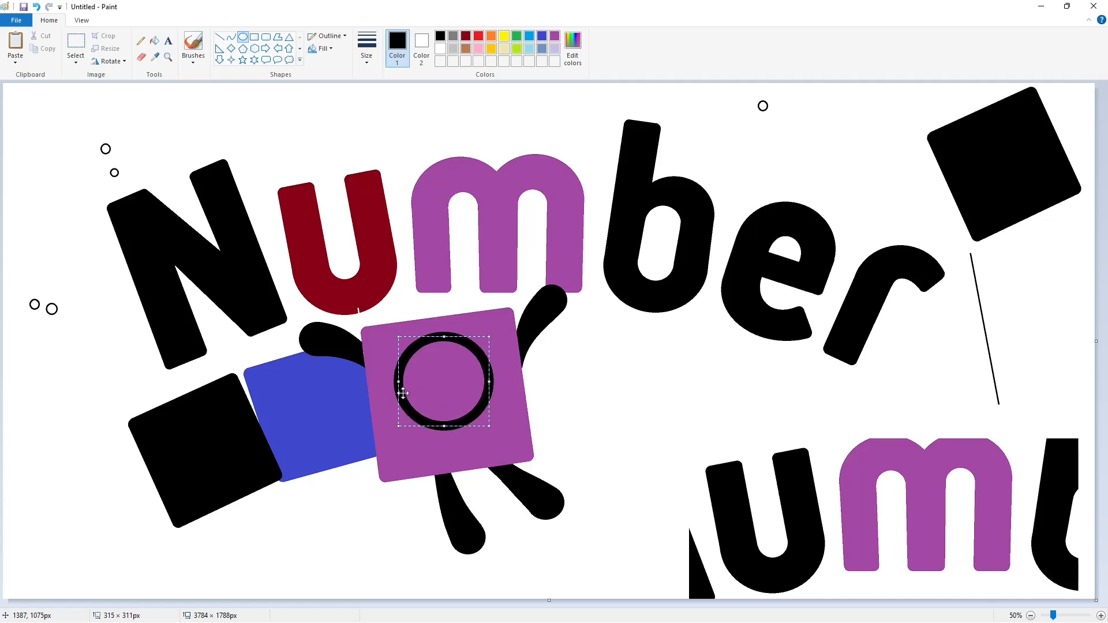
{"action": "left_click_drag", "start_coordinate": [398, 397], "coordinate": [402, 399]}
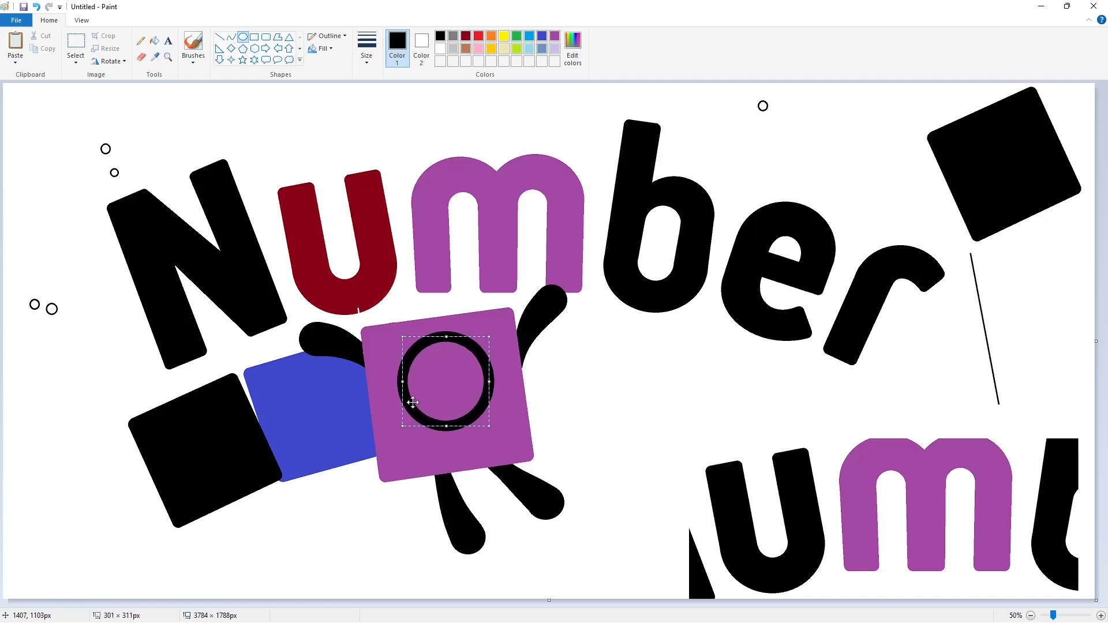
{"action": "left_click", "coordinate": [650, 426]}
Draw a pupil about 131 × 135 px inside the eye, fill it black, and add a small white highlight dot
{"action": "left_click_drag", "start_coordinate": [427, 367], "coordinate": [463, 398]}
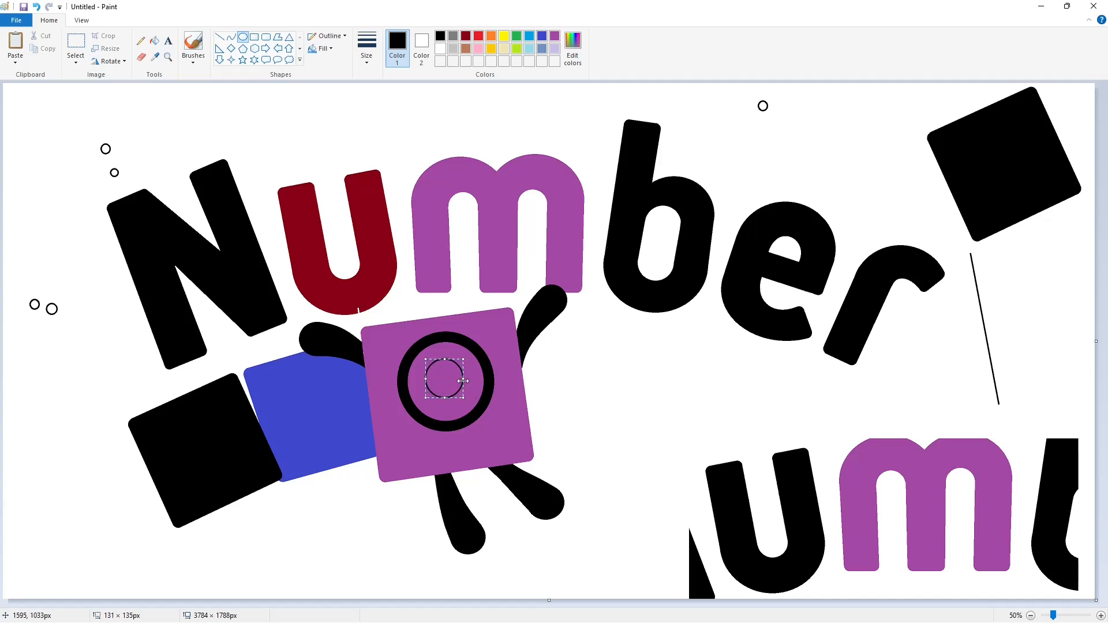
{"action": "left_click", "coordinate": [154, 41]}
{"action": "left_click", "coordinate": [445, 379]}
{"action": "left_click", "coordinate": [439, 48]}
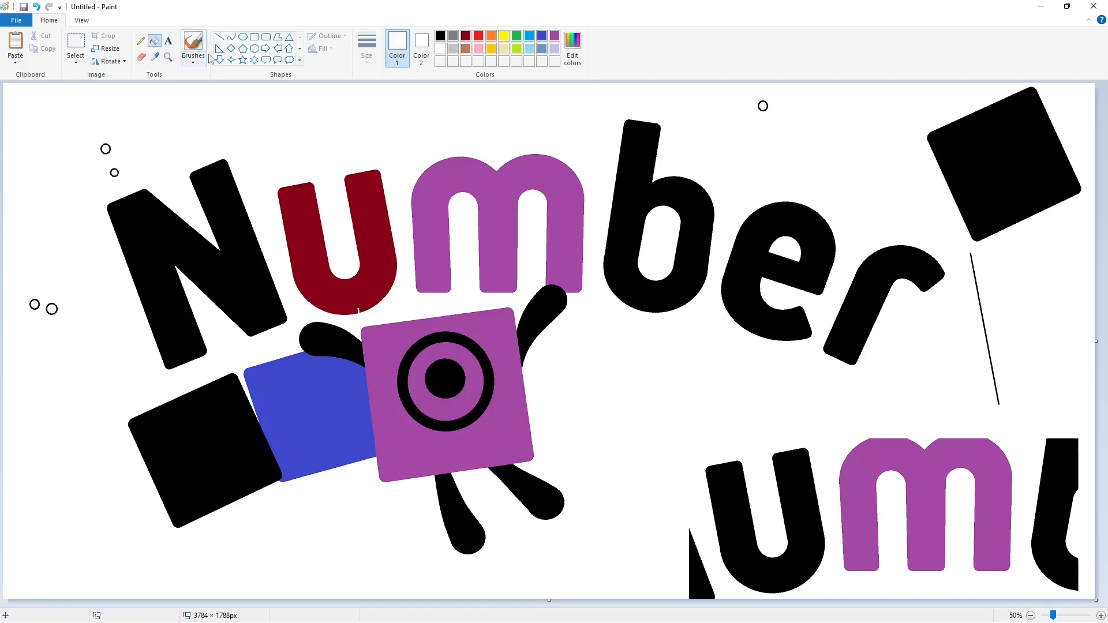
{"action": "left_click", "coordinate": [140, 40]}
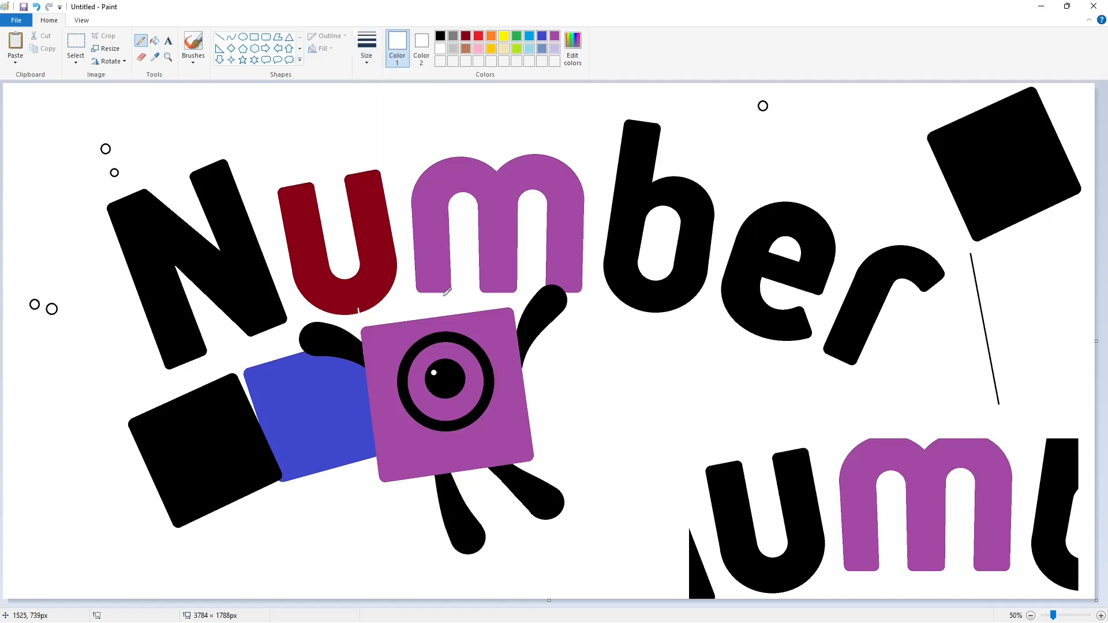
Draw a smiling open mouth below the eye with thick black curves
{"action": "left_click", "coordinate": [231, 36]}
{"action": "left_click", "coordinate": [440, 36]}
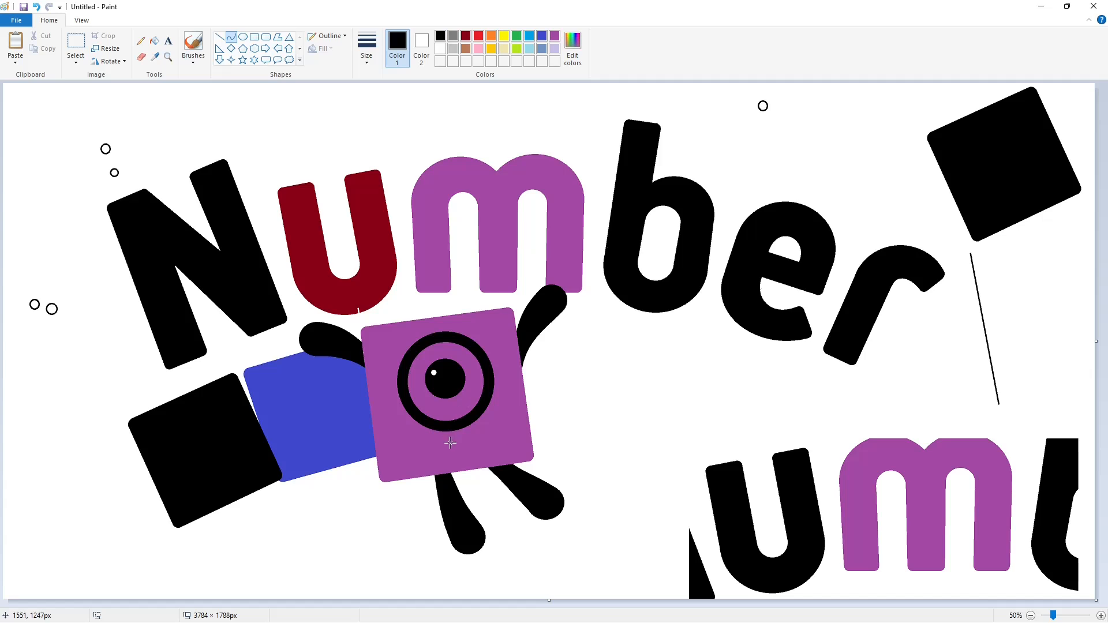
{"action": "left_click", "coordinate": [472, 440]}
{"action": "key", "text": "ctrl+plus"}
{"action": "key", "text": "ctrl+plus"}
{"action": "left_click", "coordinate": [451, 449]}
{"action": "left_click_drag", "start_coordinate": [442, 447], "coordinate": [493, 426]}
{"action": "left_click_drag", "start_coordinate": [471, 443], "coordinate": [455, 478]}
{"action": "left_click_drag", "start_coordinate": [487, 471], "coordinate": [503, 467]}
{"action": "left_click", "coordinate": [561, 465]}
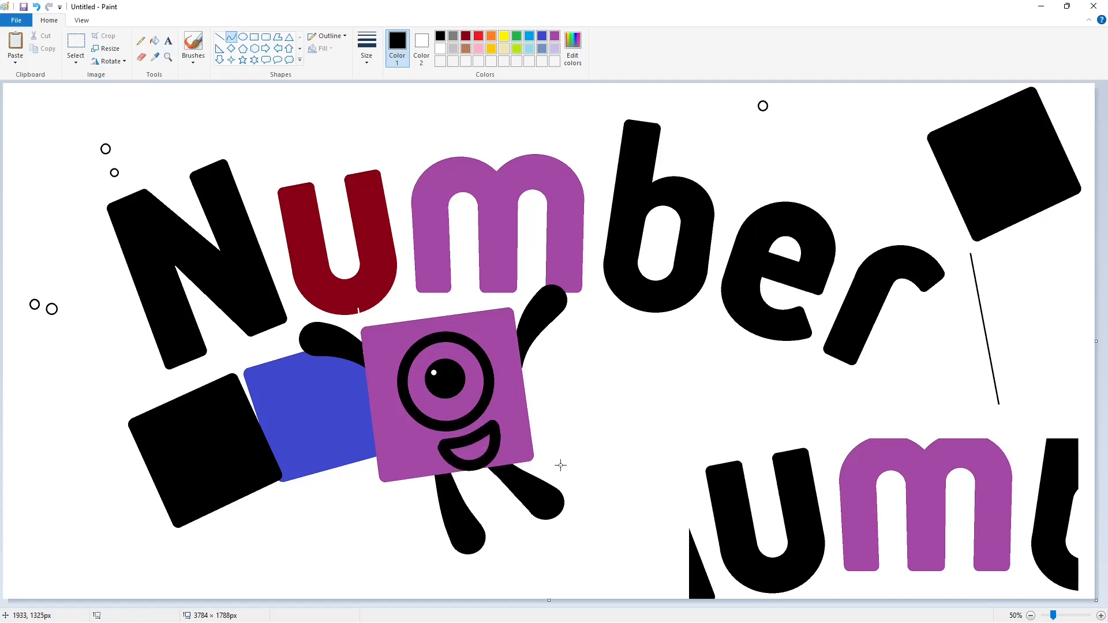
Copy the mouth area of the purple block and place the copy above the letter u
{"action": "left_click", "coordinate": [75, 46]}
{"action": "left_click_drag", "start_coordinate": [423, 419], "coordinate": [532, 479]}
{"action": "key", "text": "ctrl+c"}
{"action": "key", "text": "ctrl+v"}
{"action": "left_click_drag", "start_coordinate": [51, 121], "coordinate": [307, 129]}
{"action": "left_click", "coordinate": [487, 147]}
Set a thinner line for the Curve tool and fill the block's mouth outline with brown
{"action": "left_click", "coordinate": [231, 37]}
{"action": "left_click", "coordinate": [367, 49]}
{"action": "left_click", "coordinate": [393, 126]}
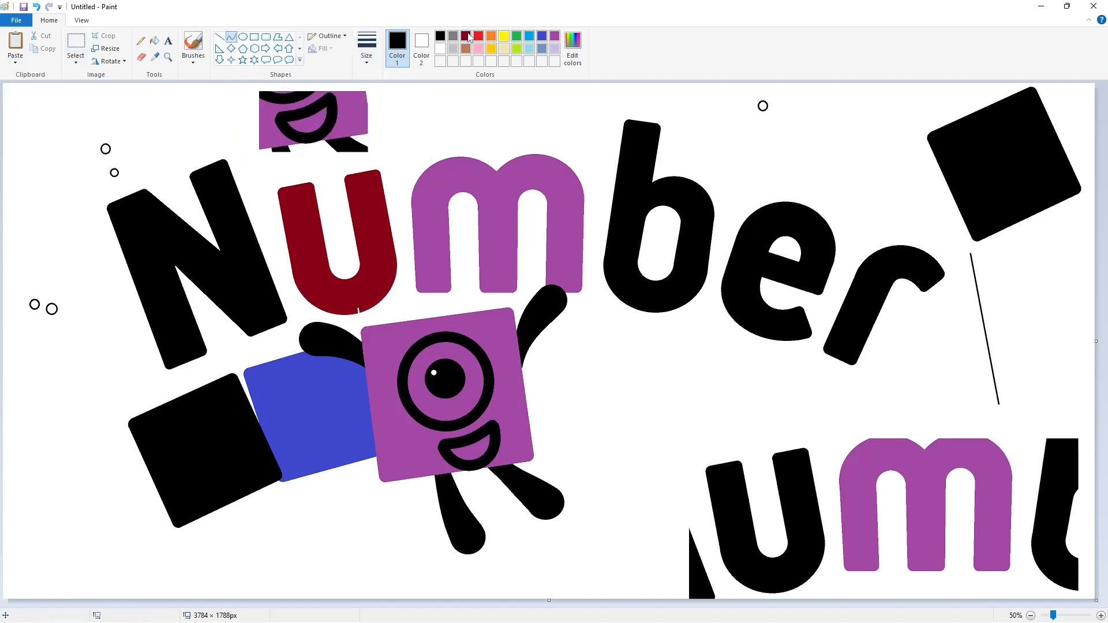
{"action": "left_click", "coordinate": [154, 40]}
{"action": "left_click", "coordinate": [466, 49]}
{"action": "left_click", "coordinate": [472, 465]}
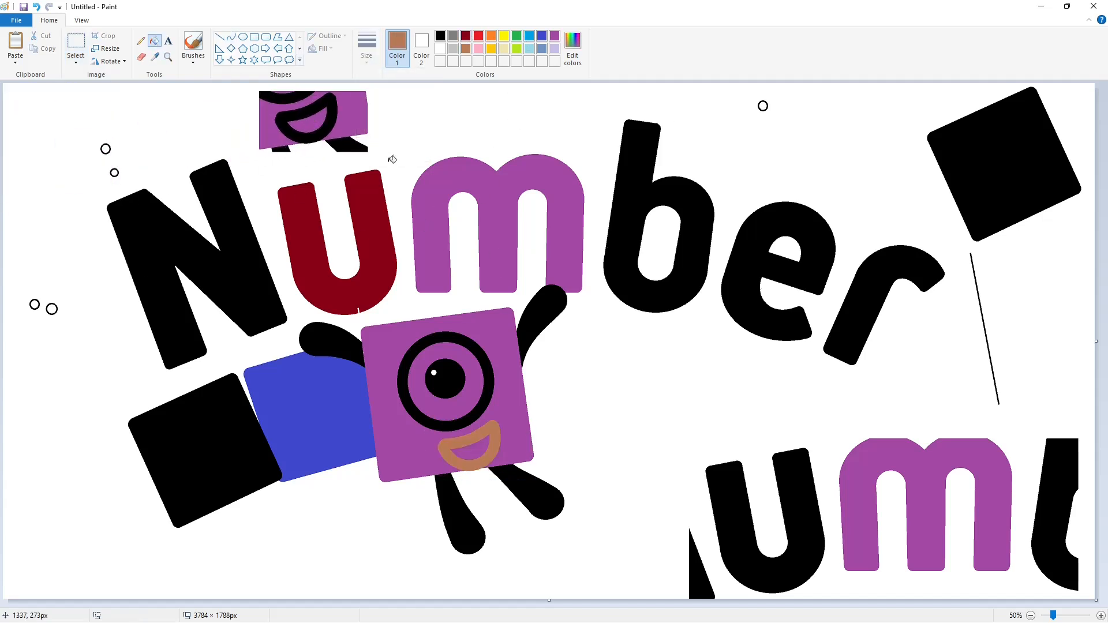
Draw thin black curves inside the brown mouth outline to mark the upper teeth and the tongue
{"action": "left_click", "coordinate": [232, 36]}
{"action": "left_click", "coordinate": [440, 36]}
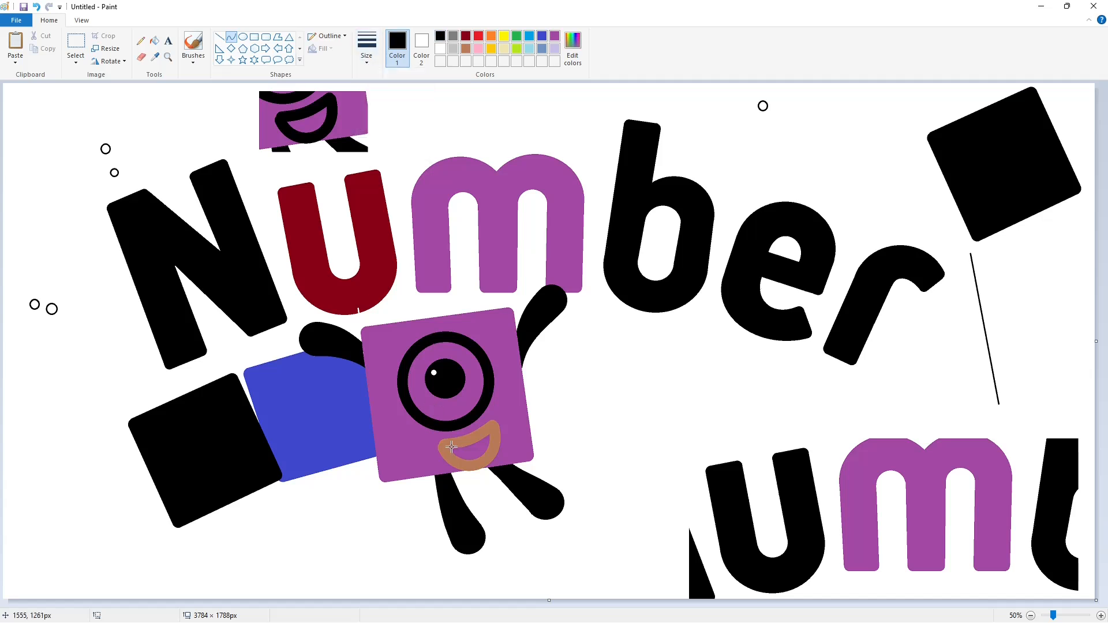
{"action": "left_click", "coordinate": [485, 440]}
{"action": "left_click", "coordinate": [492, 444]}
{"action": "left_click", "coordinate": [525, 437]}
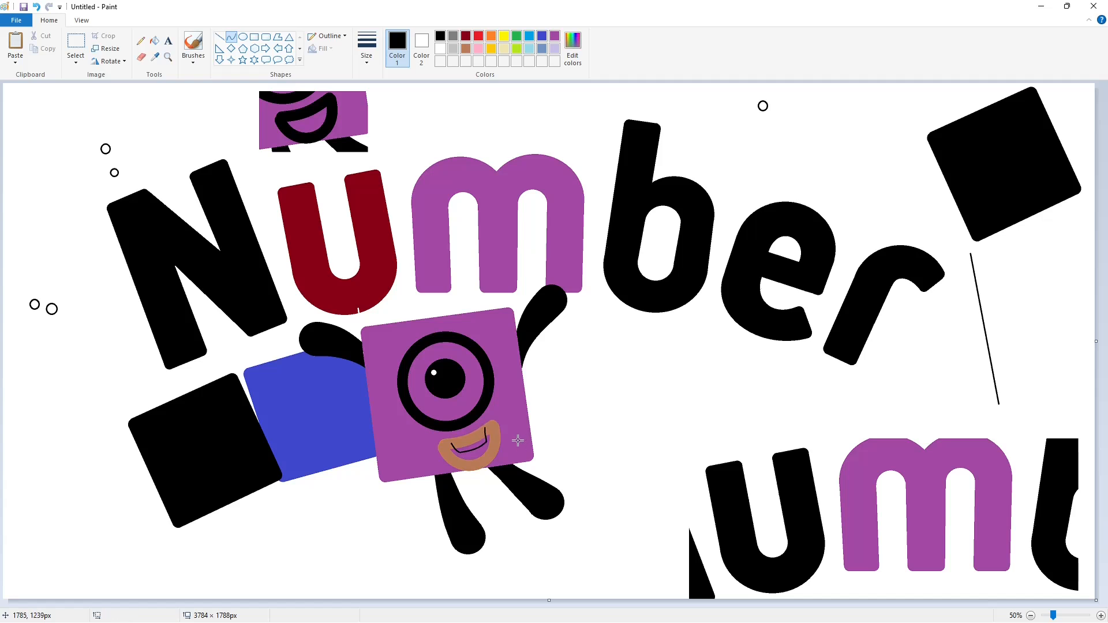
{"action": "left_click", "coordinate": [486, 438]}
{"action": "left_click", "coordinate": [476, 450]}
{"action": "left_click", "coordinate": [559, 452]}
Fill the upper teeth and tongue areas inside the mouth with black
{"action": "left_click", "coordinate": [1101, 615]}
{"action": "left_click", "coordinate": [155, 41]}
{"action": "left_click", "coordinate": [510, 293]}
{"action": "left_click", "coordinate": [526, 309]}
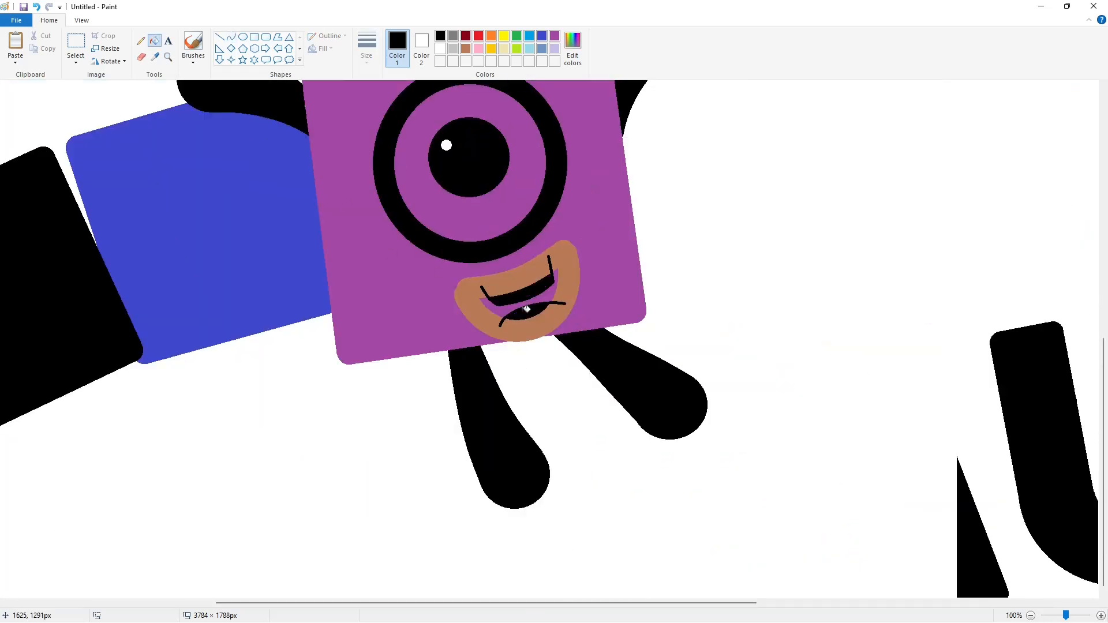
Clear the purple area and the black leg remnants around the mouth copy above the letter u by filling them white
{"action": "scroll", "coordinate": [320, 187], "scroll_direction": "up", "scroll_amount": 4}
{"action": "left_click", "coordinate": [440, 48]}
{"action": "left_click", "coordinate": [254, 139]}
{"action": "left_click", "coordinate": [193, 159]}
{"action": "left_click", "coordinate": [154, 109]}
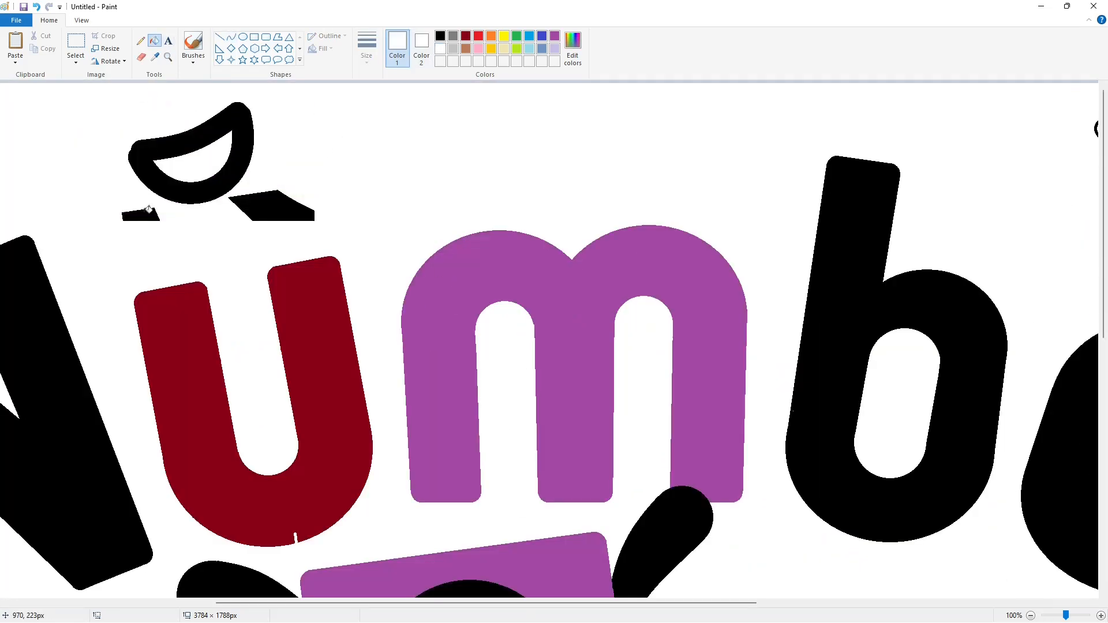
{"action": "left_click", "coordinate": [149, 211]}
{"action": "left_click", "coordinate": [271, 210]}
Recolor the upper teeth and tongue areas inside the purple block's mouth to brown
{"action": "scroll", "coordinate": [388, 211], "scroll_direction": "down", "scroll_amount": 3}
{"action": "left_click", "coordinate": [465, 49]}
{"action": "left_click", "coordinate": [536, 416]}
{"action": "left_click", "coordinate": [525, 441]}
Copy the black mouth outline above the letter u and align the copy over the purple block's brown mouth
{"action": "scroll", "coordinate": [479, 410], "scroll_direction": "up", "scroll_amount": 3}
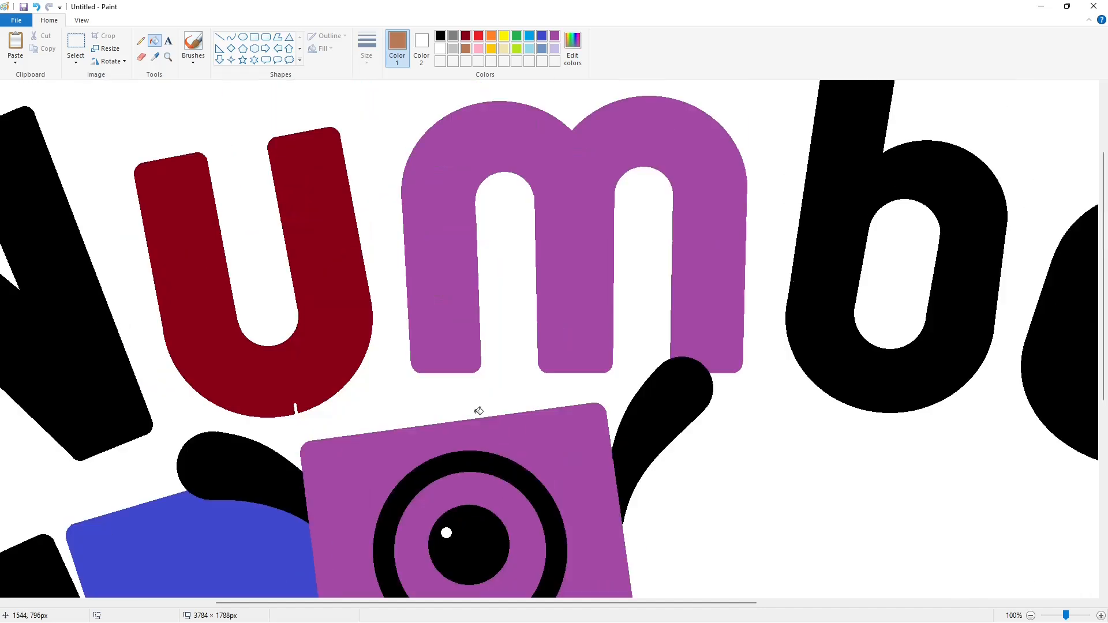
{"action": "left_click", "coordinate": [76, 46]}
{"action": "left_click_drag", "start_coordinate": [77, 102], "coordinate": [361, 233]}
{"action": "scroll", "coordinate": [362, 233], "scroll_direction": "down", "scroll_amount": 3}
{"action": "key", "text": "ctrl+v"}
{"action": "left_click_drag", "start_coordinate": [110, 145], "coordinate": [503, 421]}
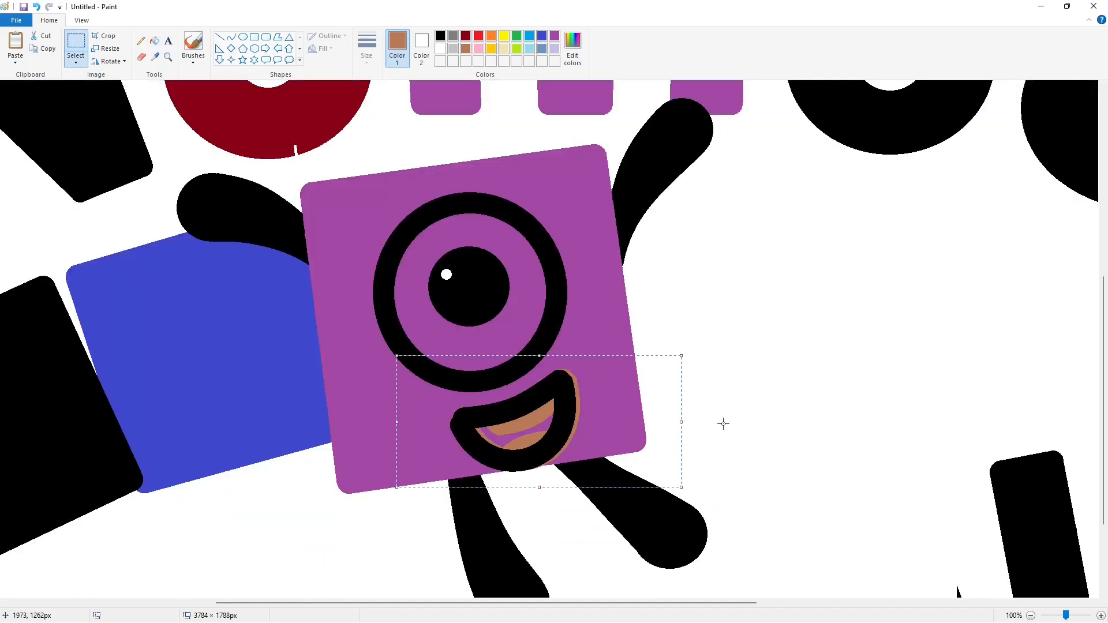
{"action": "key", "text": "Right"}
{"action": "key", "text": "Right"}
{"action": "key", "text": "Right"}
{"action": "key", "text": "Right"}
{"action": "key", "text": "Right"}
{"action": "key", "text": "Right"}
{"action": "left_click", "coordinate": [727, 408]}
Draw a small black ellipse about 21 × 30 px over the left corner of the purple block's mouth
{"action": "left_click", "coordinate": [243, 37]}
{"action": "left_click", "coordinate": [441, 36]}
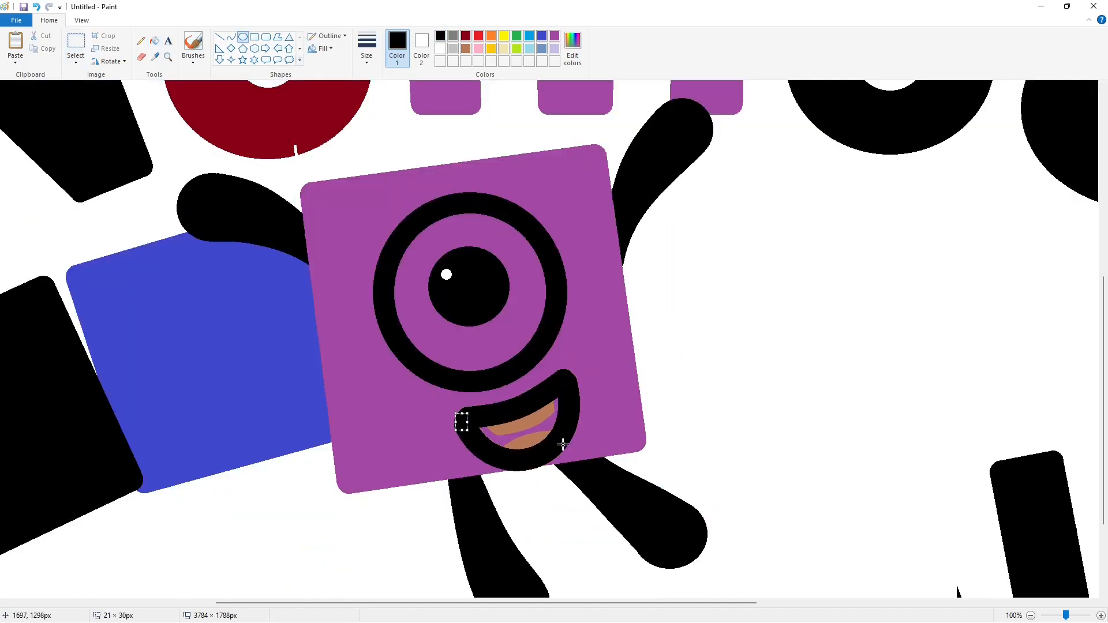
{"action": "scroll", "coordinate": [625, 428], "scroll_direction": "down", "scroll_amount": 3}
{"action": "left_click", "coordinate": [1031, 615]}
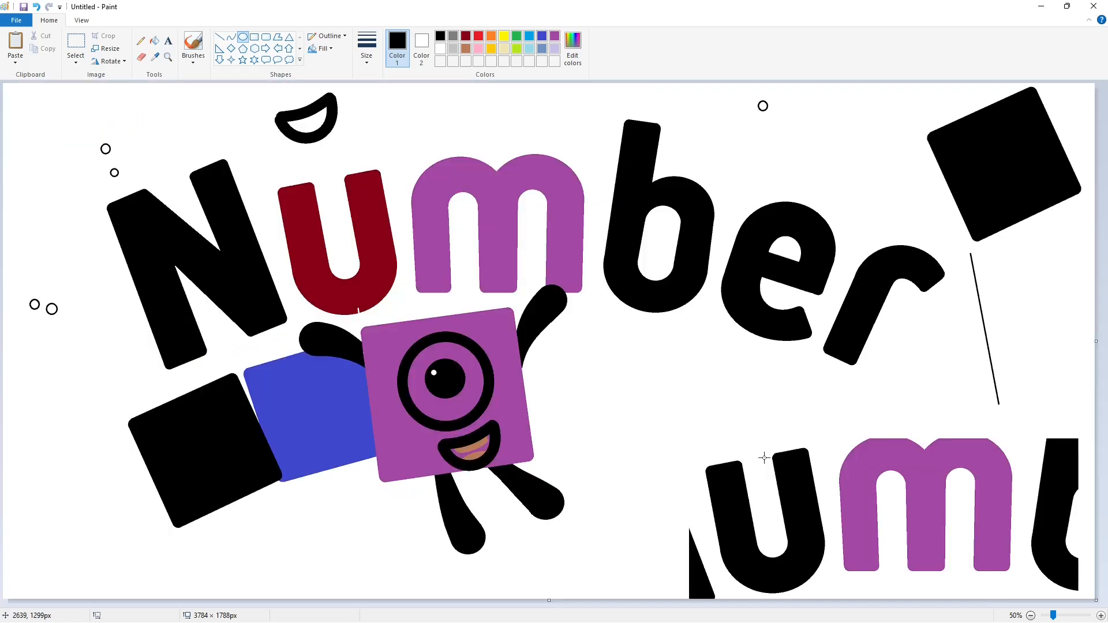
Erase the mouth copy above the letter u and the black wedge beside the lower u by filling them white
{"action": "left_click", "coordinate": [154, 42]}
{"action": "left_click", "coordinate": [333, 116]}
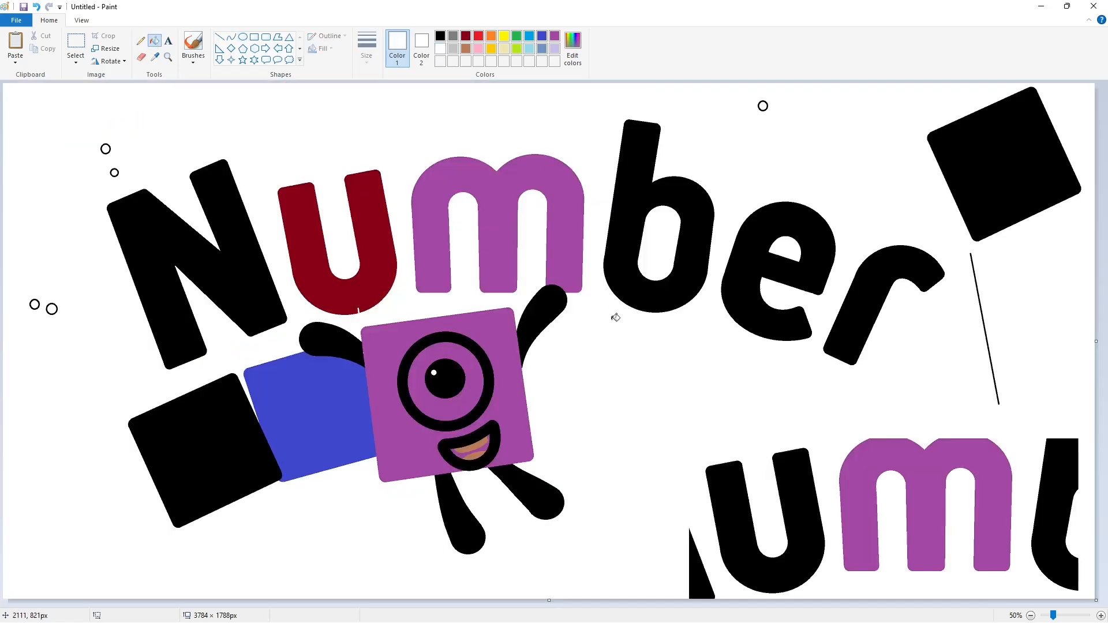
{"action": "left_click", "coordinate": [695, 548]}
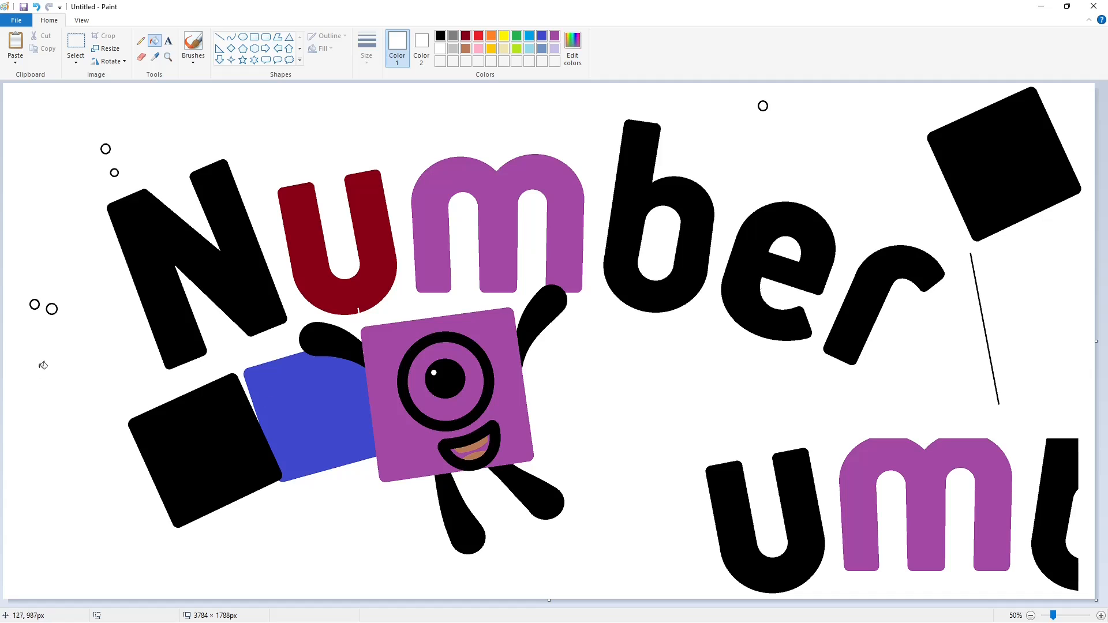
Try to overlay a copy of the lower letter fragments on the matching letters of the main word
{"action": "left_click", "coordinate": [76, 41]}
{"action": "left_click_drag", "start_coordinate": [640, 353], "coordinate": [1094, 599]}
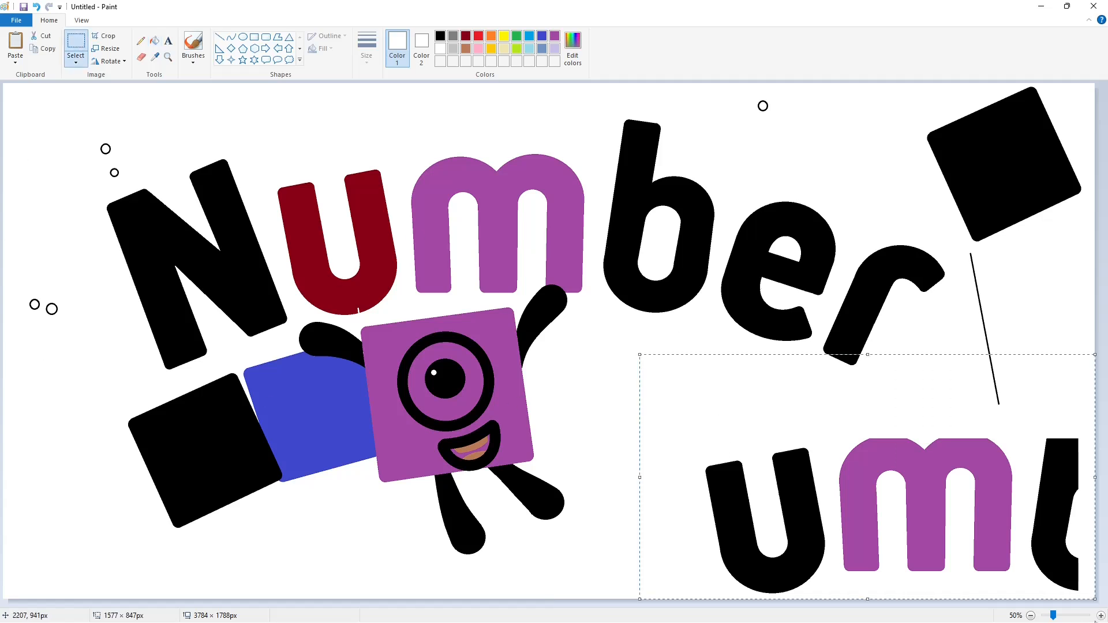
{"action": "left_click", "coordinate": [634, 486]}
{"action": "left_click", "coordinate": [1100, 615]}
{"action": "left_click_drag", "start_coordinate": [510, 603], "coordinate": [619, 602]}
{"action": "scroll", "coordinate": [389, 380], "scroll_direction": "up", "scroll_amount": 2}
{"action": "key", "text": "ctrl+v"}
{"action": "left_click_drag", "start_coordinate": [403, 411], "coordinate": [594, 269]}
{"action": "key", "text": "Right"}
{"action": "key", "text": "Right"}
{"action": "key", "text": "Right"}
{"action": "key", "text": "Right"}
{"action": "key", "text": "Right"}
{"action": "key", "text": "Right"}
{"action": "key", "text": "Right"}
{"action": "key", "text": "Right"}
{"action": "key", "text": "Right"}
{"action": "key", "text": "Right"}
{"action": "key", "text": "Right"}
{"action": "key", "text": "Right"}
{"action": "key", "text": "Right"}
{"action": "key", "text": "Right"}
{"action": "key", "text": "Right"}
{"action": "key", "text": "Right"}
{"action": "key", "text": "Right"}
{"action": "key", "text": "Right"}
{"action": "key", "text": "Right"}
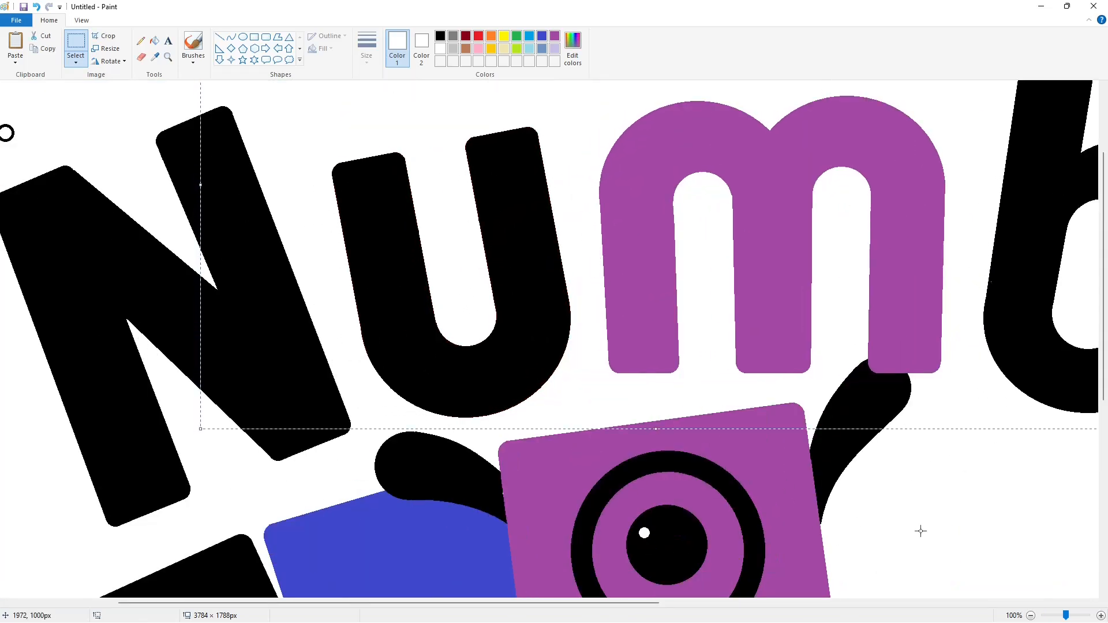
{"action": "key", "text": "ctrl+z"}
Patch the white gap at the bottom of the main letter u with dark red
{"action": "left_click", "coordinate": [1030, 615]}
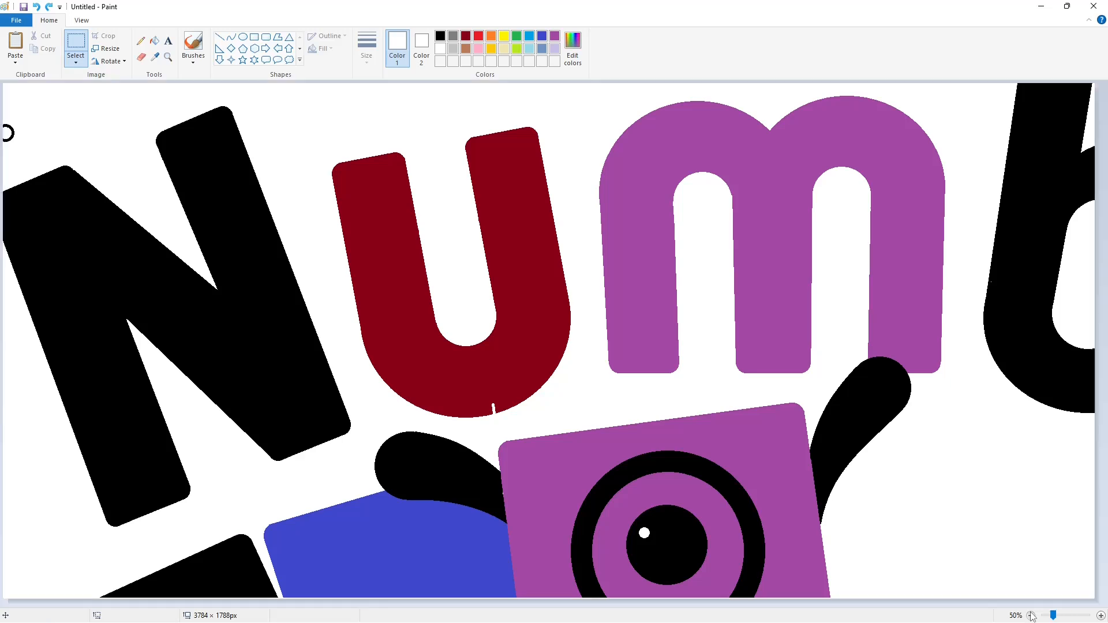
{"action": "left_click", "coordinate": [1100, 615]}
{"action": "left_click", "coordinate": [220, 36]}
{"action": "left_click", "coordinate": [465, 36]}
{"action": "left_click_drag", "start_coordinate": [711, 286], "coordinate": [719, 284]}
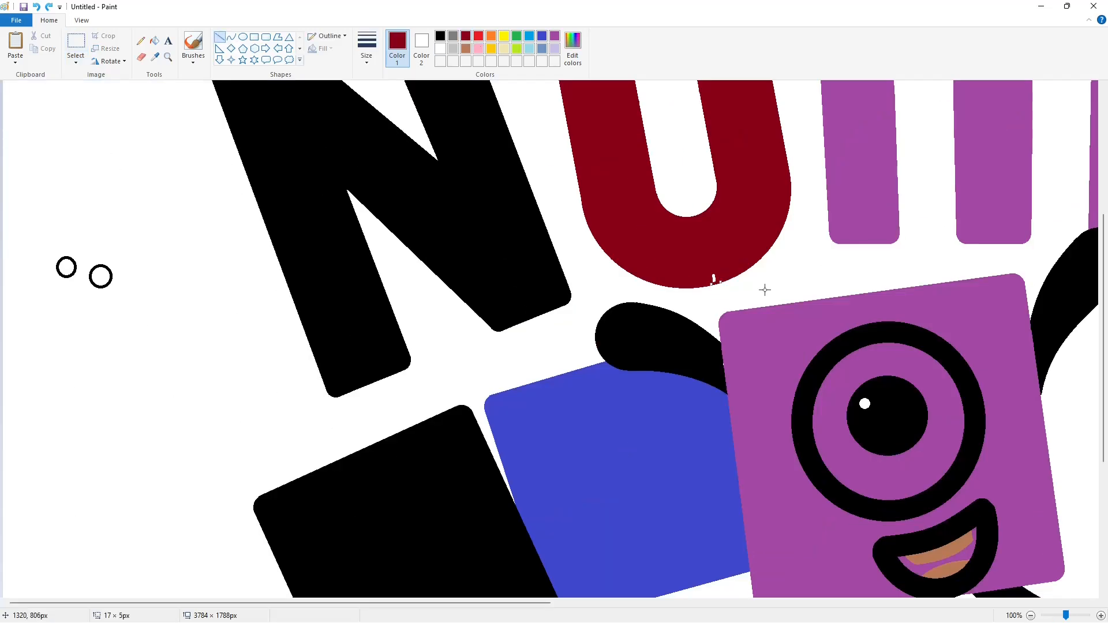
{"action": "left_click", "coordinate": [765, 290]}
{"action": "left_click", "coordinate": [155, 40]}
{"action": "left_click", "coordinate": [713, 278]}
Erase the duplicate u, m and b fragments and the thin line below the black square by filling them white
{"action": "left_click", "coordinate": [1031, 615]}
{"action": "left_click", "coordinate": [440, 49]}
{"action": "left_click", "coordinate": [799, 477]}
{"action": "left_click", "coordinate": [840, 477]}
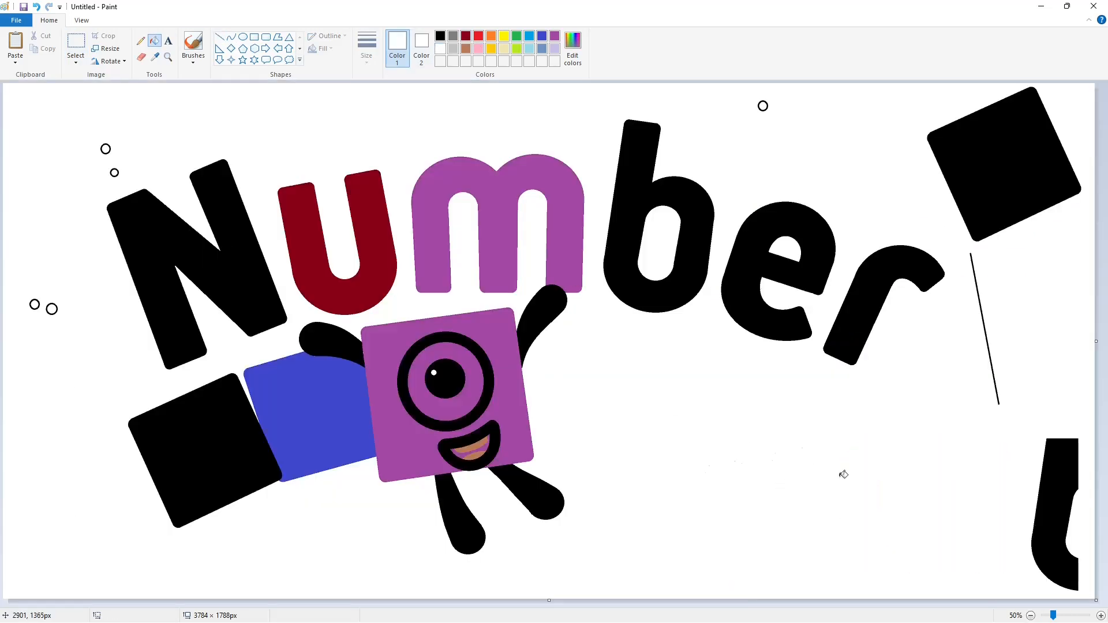
{"action": "left_click", "coordinate": [1059, 500]}
{"action": "left_click", "coordinate": [985, 320]}
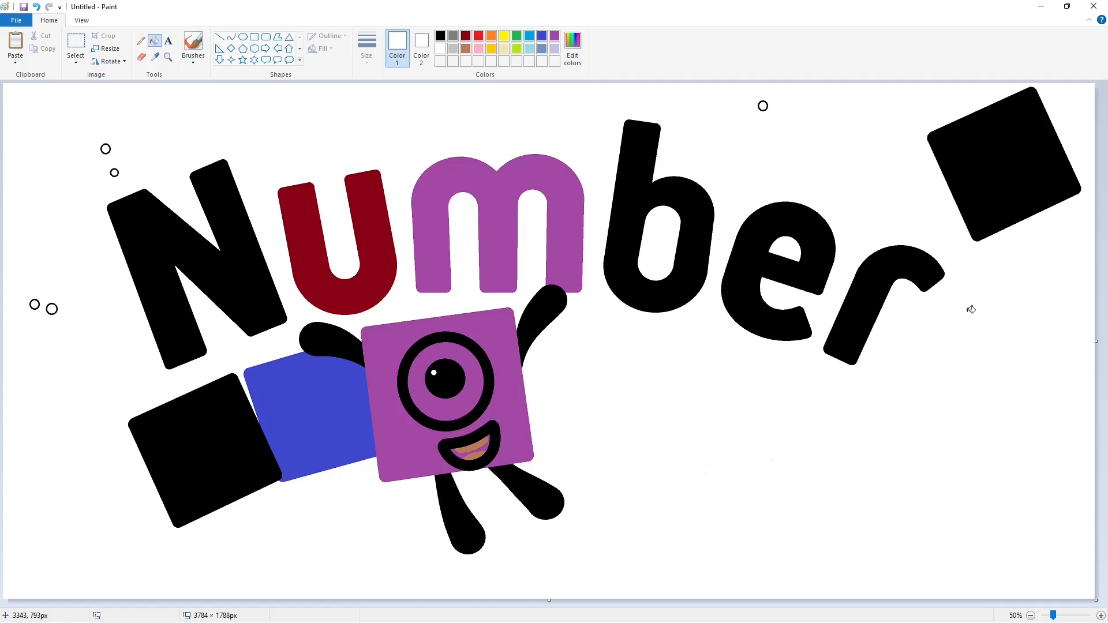
Try to place a copy of a 1141 × 1183 px area around the purple character in the empty space beneath the word
{"action": "left_click", "coordinate": [75, 41]}
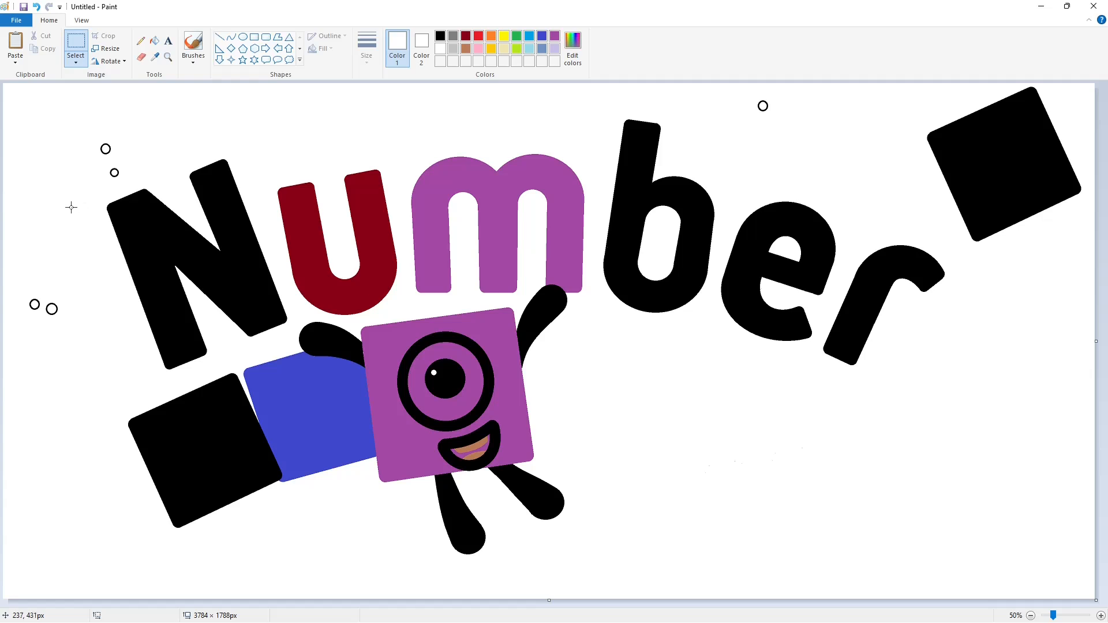
{"action": "left_click_drag", "start_coordinate": [815, 599], "coordinate": [815, 599]}
{"action": "left_click", "coordinate": [882, 453]}
{"action": "left_click_drag", "start_coordinate": [275, 241], "coordinate": [603, 582]}
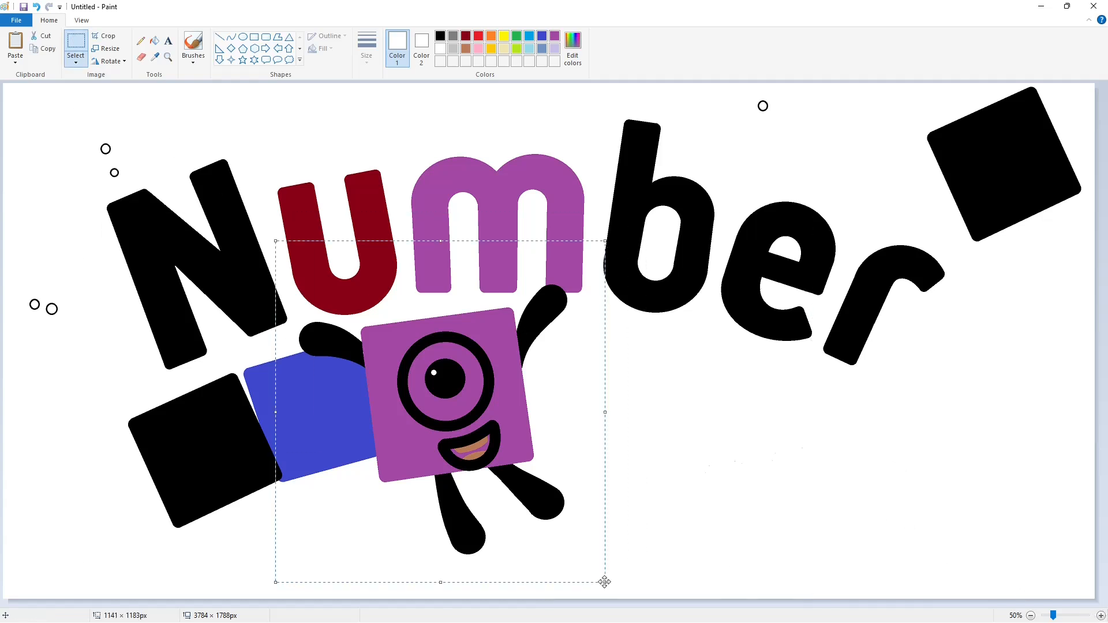
{"action": "key", "text": "ctrl+c"}
{"action": "key", "text": "ctrl+v"}
{"action": "left_click_drag", "start_coordinate": [124, 217], "coordinate": [841, 453]}
{"action": "key", "text": "ctrl+z"}
Copy the area tightly around the purple character and place the copy in the canvas's lower-right corner
{"action": "left_click_drag", "start_coordinate": [589, 310], "coordinate": [347, 564]}
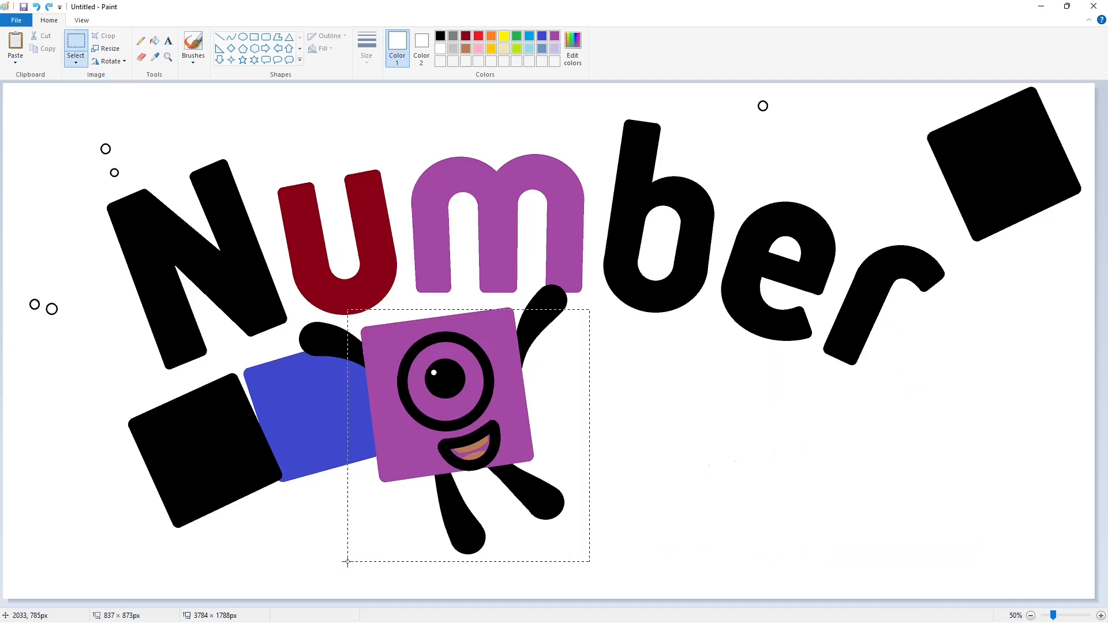
{"action": "key", "text": "ctrl+c"}
{"action": "key", "text": "ctrl+v"}
{"action": "left_click_drag", "start_coordinate": [97, 159], "coordinate": [972, 493]}
{"action": "left_click", "coordinate": [867, 287]}
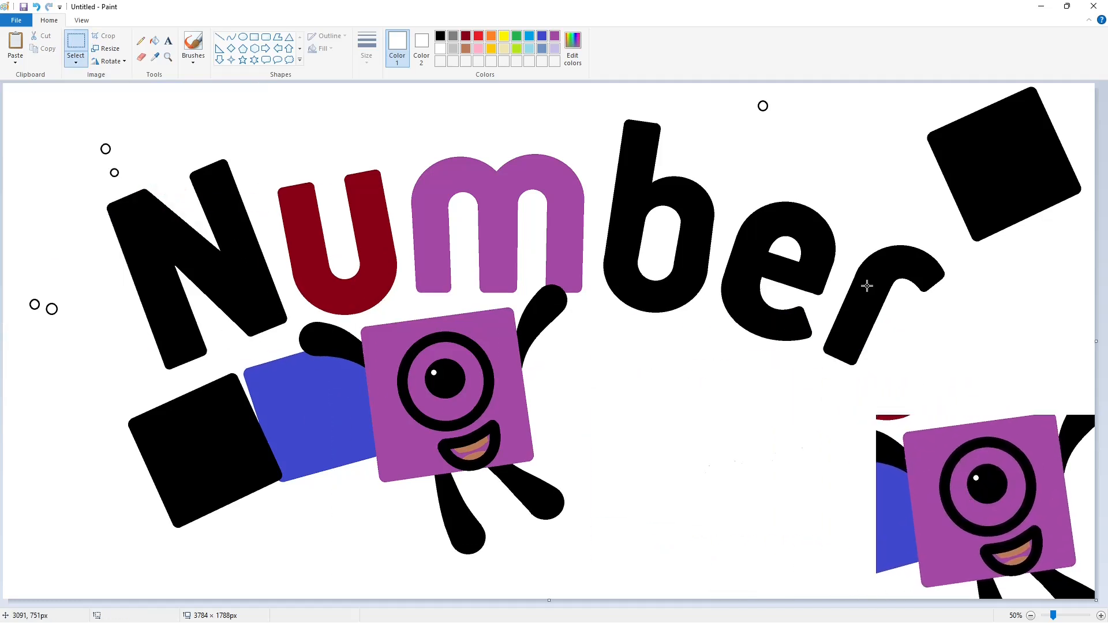
Fill the purple character's right arm and both legs with brown
{"action": "left_click", "coordinate": [154, 42]}
{"action": "left_click", "coordinate": [465, 49]}
{"action": "left_click", "coordinate": [545, 314]}
{"action": "left_click", "coordinate": [543, 495]}
{"action": "left_click", "coordinate": [464, 523]}
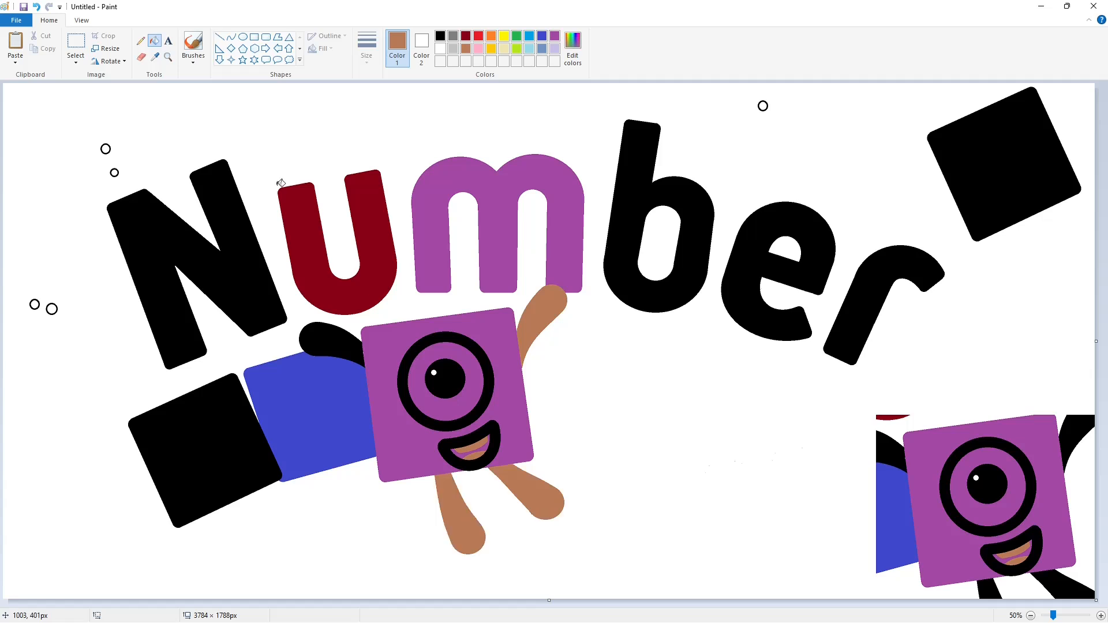
Outline a block to the right of the purple character with straight lines and fill it and its lines light gray
{"action": "left_click", "coordinate": [219, 37]}
{"action": "left_click", "coordinate": [440, 35]}
{"action": "mouse_move", "coordinate": [529, 329]}
{"action": "left_mouse_down"}
{"action": "mouse_move", "coordinate": [670, 333]}
{"action": "mouse_move", "coordinate": [621, 497]}
{"action": "left_mouse_up"}
{"action": "left_click_drag", "start_coordinate": [524, 446], "coordinate": [669, 453]}
{"action": "left_click", "coordinate": [154, 42]}
{"action": "left_click", "coordinate": [554, 386]}
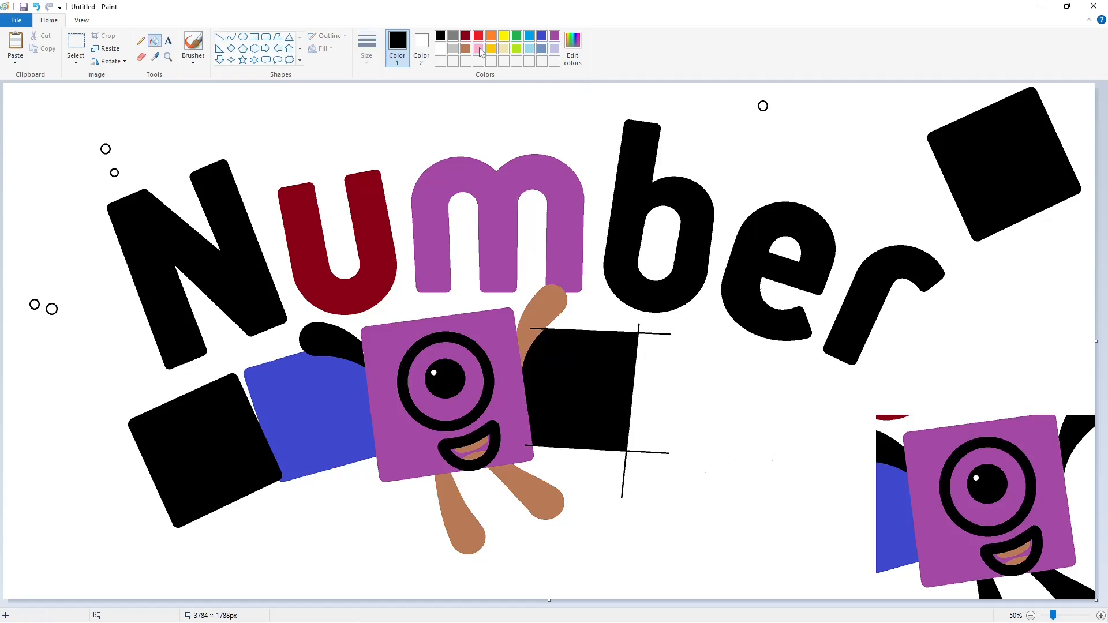
{"action": "left_click", "coordinate": [453, 49]}
{"action": "left_click", "coordinate": [611, 405]}
Copy a small black circle from the canvas's left side into the gray block's upper-right and lower-right corners
{"action": "left_click", "coordinate": [75, 42]}
{"action": "left_click_drag", "start_coordinate": [70, 285], "coordinate": [44, 356]}
{"action": "left_click", "coordinate": [400, 396]}
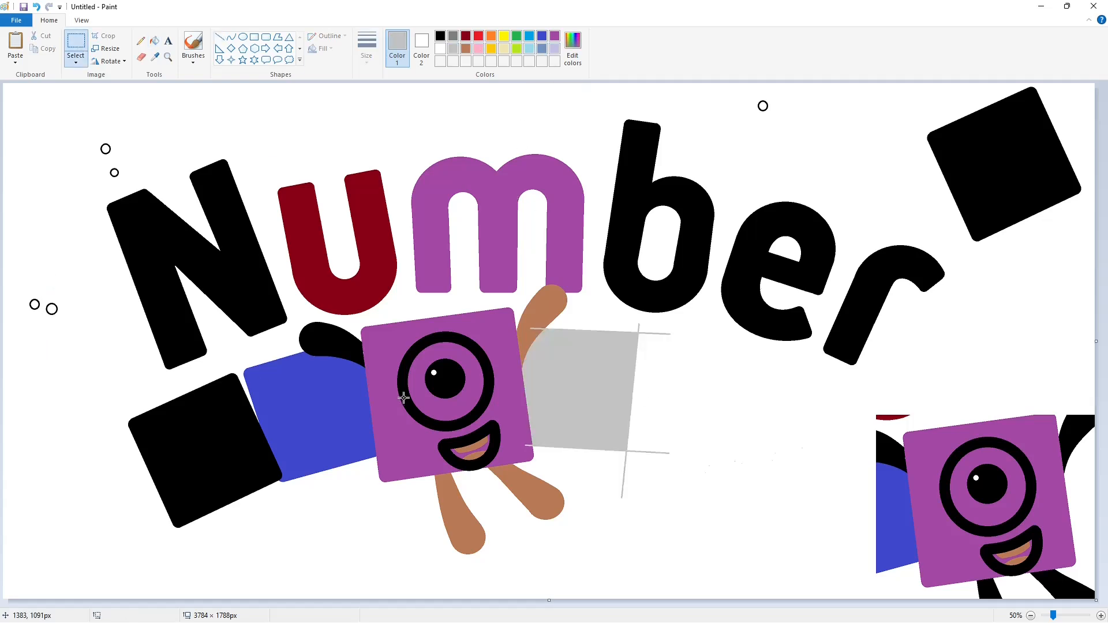
{"action": "left_click", "coordinate": [1100, 615]}
{"action": "scroll", "coordinate": [547, 564], "scroll_direction": "right", "scroll_amount": 10}
{"action": "left_click_drag", "start_coordinate": [475, 309], "coordinate": [702, 337]}
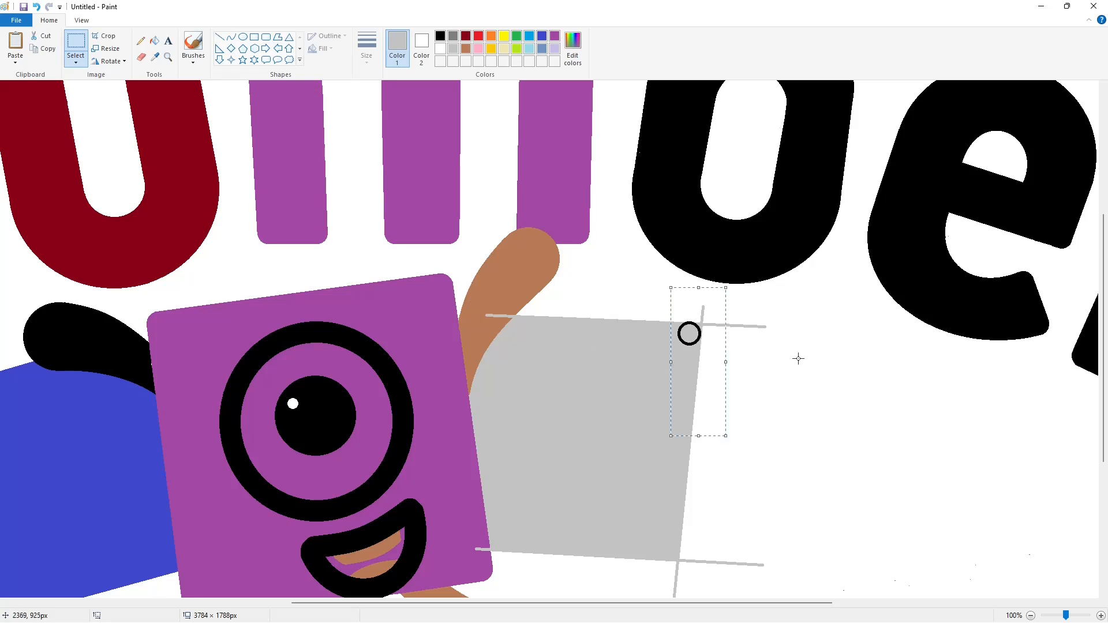
{"action": "left_click", "coordinate": [798, 358]}
{"action": "key", "text": "ctrl+v"}
{"action": "left_click_drag", "start_coordinate": [22, 132], "coordinate": [668, 552]}
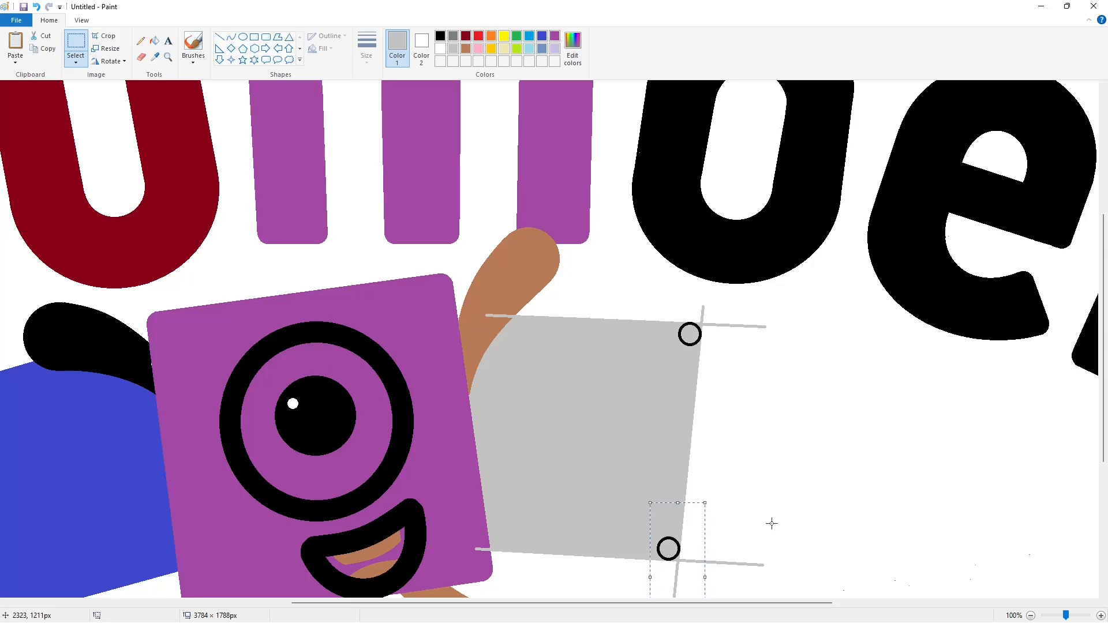
{"action": "left_click", "coordinate": [769, 522]}
Clear the lines beyond the gray block's right corners with white and fill the corner circles light gray to round them
{"action": "left_click", "coordinate": [153, 41]}
{"action": "left_click", "coordinate": [441, 48]}
{"action": "left_click", "coordinate": [703, 325]}
{"action": "left_click", "coordinate": [681, 562]}
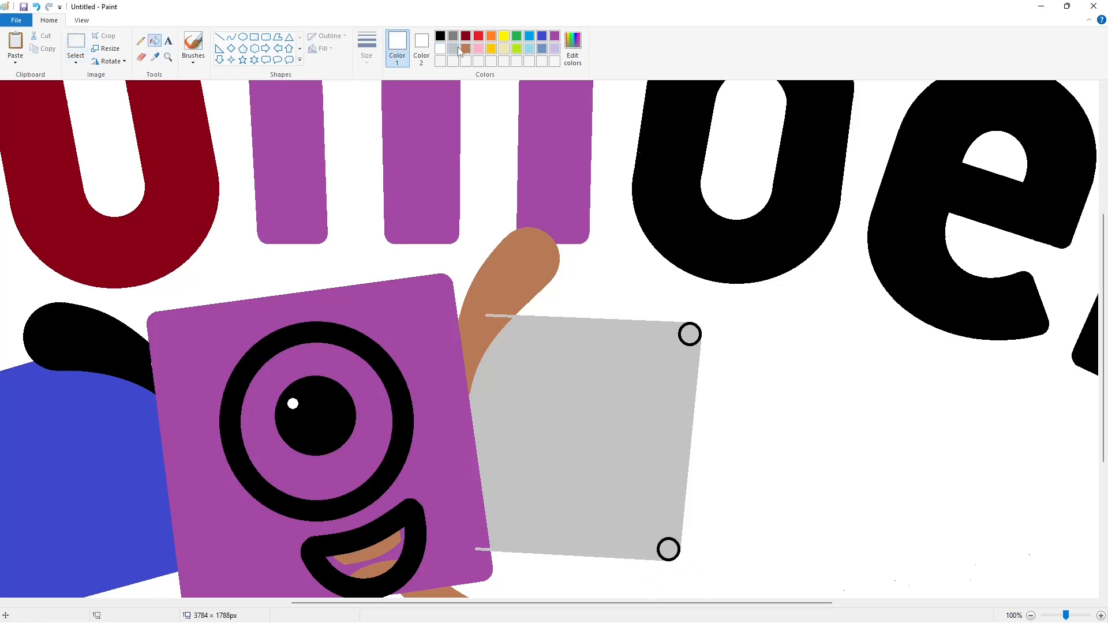
{"action": "left_click", "coordinate": [455, 49]}
{"action": "left_click", "coordinate": [692, 324]}
{"action": "left_click", "coordinate": [679, 548]}
{"action": "scroll", "coordinate": [700, 482], "scroll_direction": "down", "scroll_amount": 3}
{"action": "left_click", "coordinate": [1030, 615]}
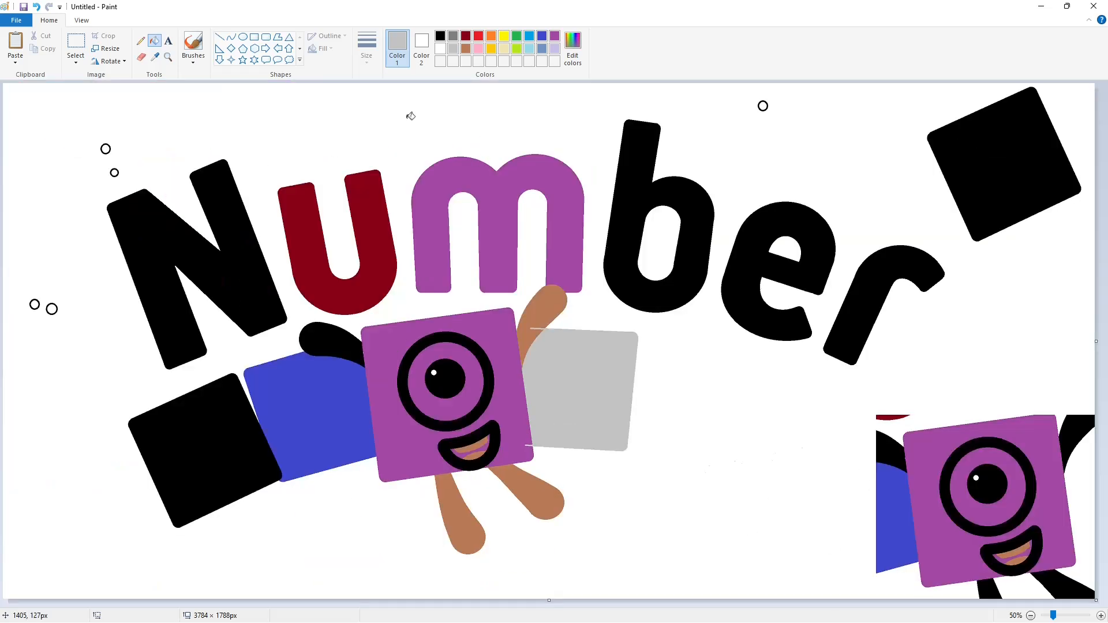
Draw a tilted square outline from four crossing black lines to the right of the gray block
{"action": "left_click", "coordinate": [219, 37]}
{"action": "left_click", "coordinate": [440, 36]}
{"action": "left_click_drag", "start_coordinate": [645, 338], "coordinate": [605, 503]}
{"action": "mouse_move", "coordinate": [645, 338]}
{"action": "left_mouse_down"}
{"action": "mouse_move", "coordinate": [655, 320]}
{"action": "mouse_move", "coordinate": [794, 372]}
{"action": "mouse_move", "coordinate": [724, 507]}
{"action": "mouse_move", "coordinate": [745, 426]}
{"action": "mouse_move", "coordinate": [728, 515]}
{"action": "left_mouse_up"}
{"action": "left_click", "coordinate": [720, 391]}
{"action": "left_click_drag", "start_coordinate": [769, 358], "coordinate": [775, 350]}
{"action": "left_click_drag", "start_coordinate": [727, 515], "coordinate": [724, 525]}
{"action": "left_click_drag", "start_coordinate": [774, 349], "coordinate": [772, 349]}
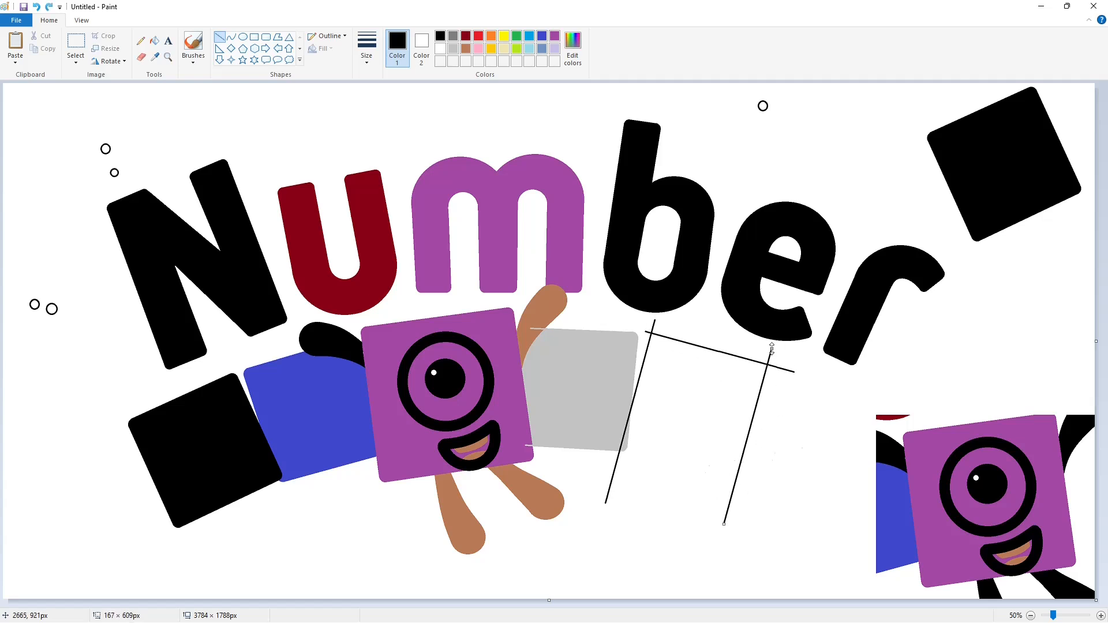
{"action": "left_click", "coordinate": [794, 443]}
{"action": "mouse_move", "coordinate": [621, 444]}
{"action": "left_mouse_down"}
{"action": "mouse_move", "coordinate": [767, 484]}
{"action": "mouse_move", "coordinate": [600, 442]}
{"action": "left_mouse_up"}
{"action": "left_click", "coordinate": [660, 535]}
Fill the tilted square black, then recolor it and its outline purple
{"action": "left_click", "coordinate": [154, 41]}
{"action": "left_click", "coordinate": [682, 357]}
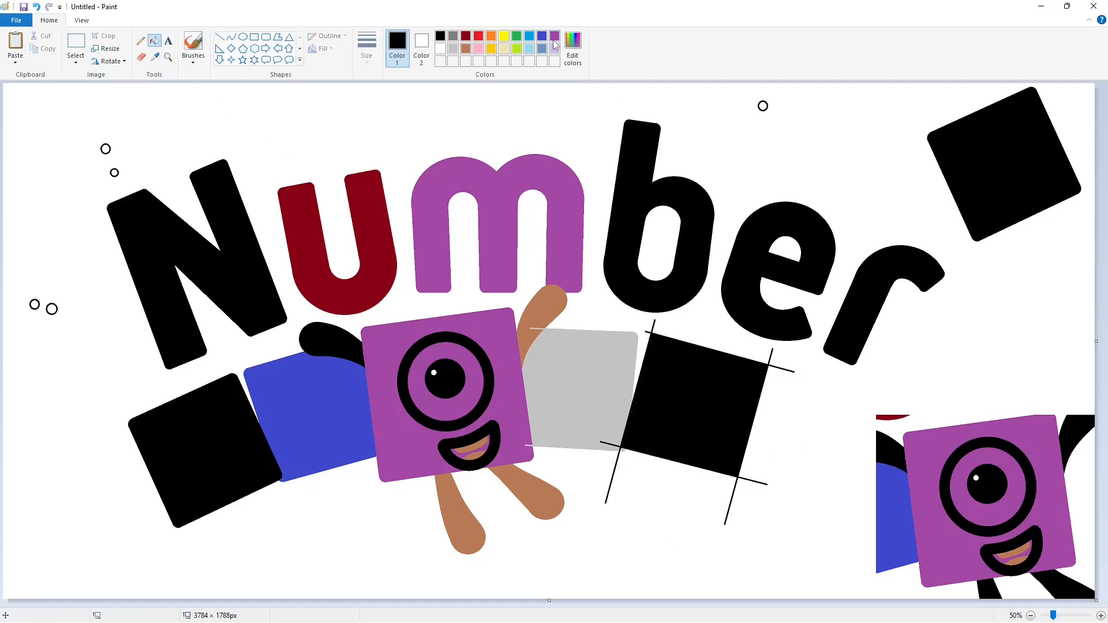
{"action": "left_click", "coordinate": [553, 40]}
{"action": "left_click", "coordinate": [717, 382]}
Paste a small black circle into each of the four corners of the tilted purple square
{"action": "scroll", "coordinate": [743, 471], "scroll_direction": "up", "scroll_amount": 1}
{"action": "key", "text": "ctrl+v"}
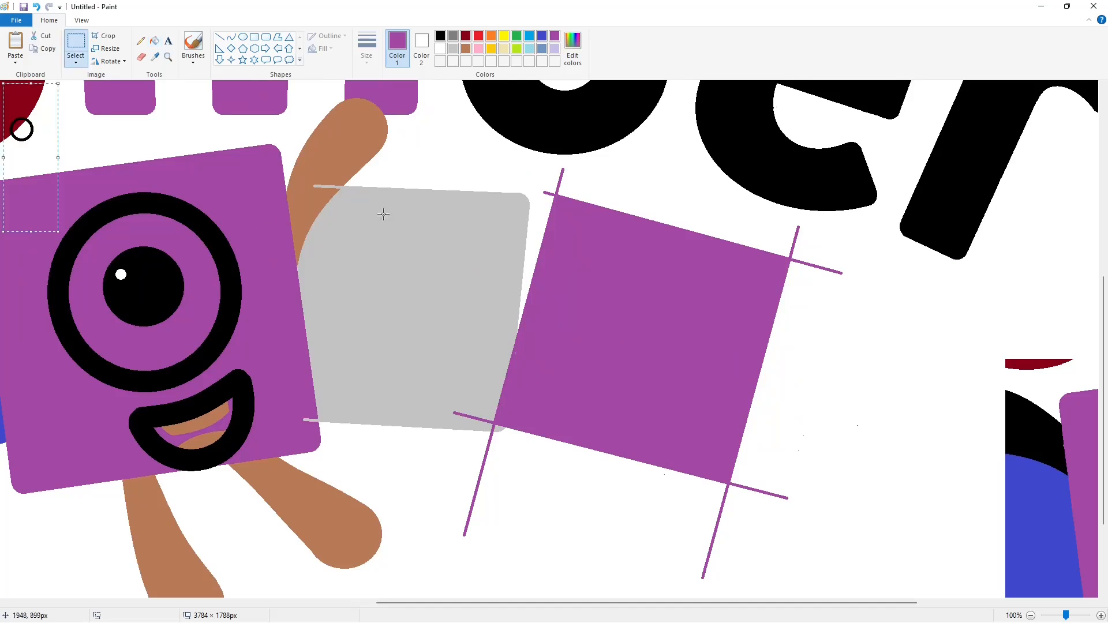
{"action": "left_click_drag", "start_coordinate": [23, 129], "coordinate": [565, 209]}
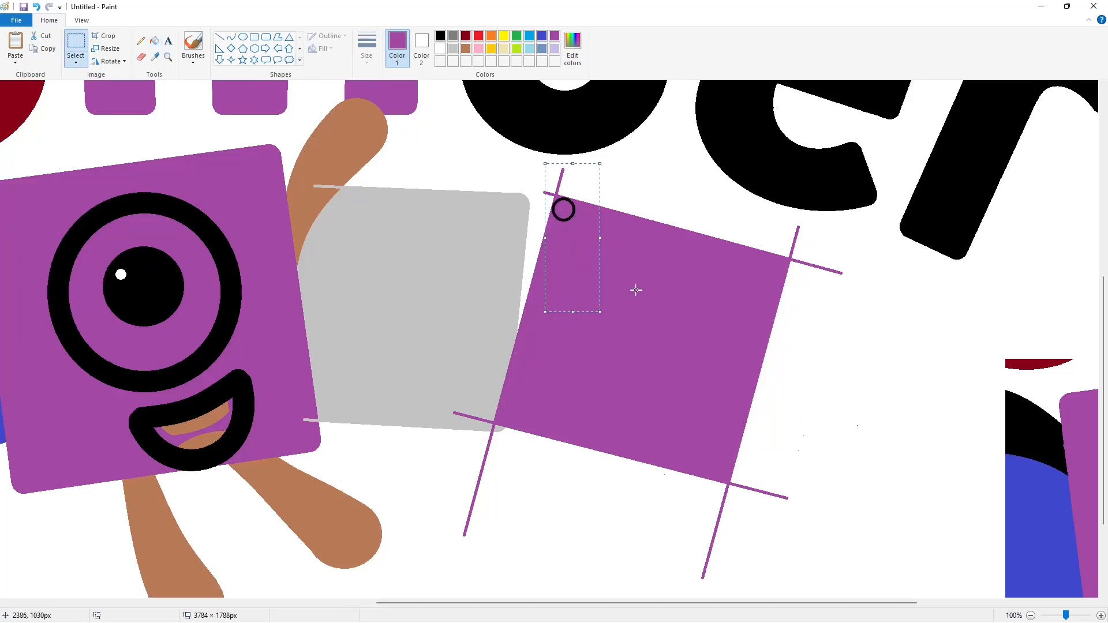
{"action": "key", "text": "ctrl+v"}
{"action": "left_click_drag", "start_coordinate": [23, 129], "coordinate": [510, 415]}
{"action": "left_click", "coordinate": [610, 387]}
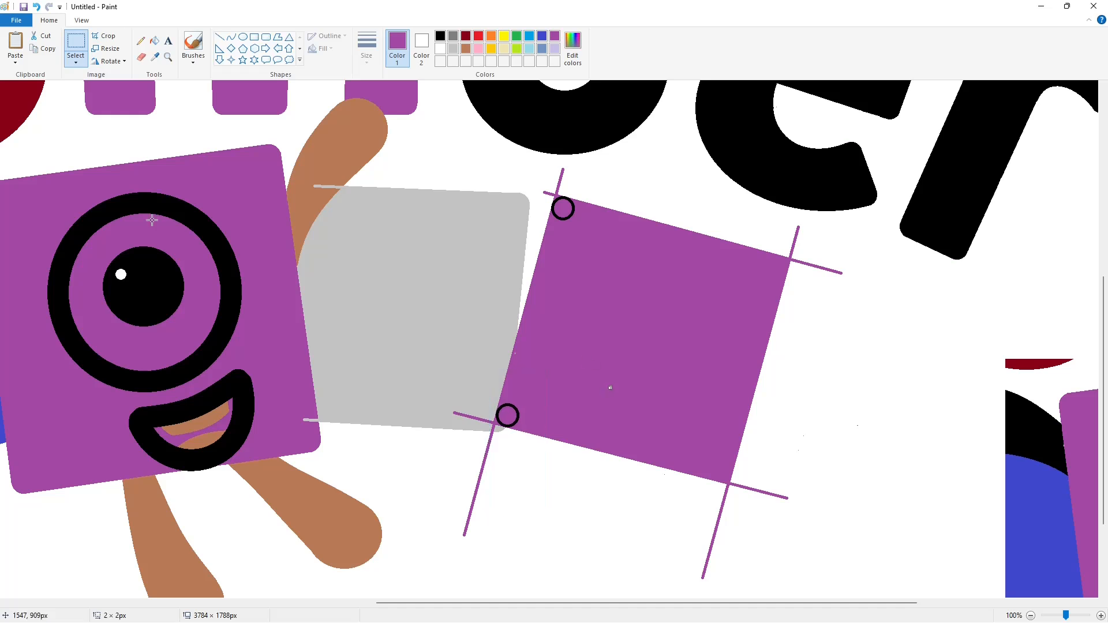
{"action": "key", "text": "ctrl+v"}
{"action": "left_click_drag", "start_coordinate": [23, 129], "coordinate": [776, 267]}
{"action": "left_click", "coordinate": [859, 314]}
{"action": "key", "text": "ctrl+v"}
{"action": "left_click_drag", "start_coordinate": [23, 129], "coordinate": [721, 470]}
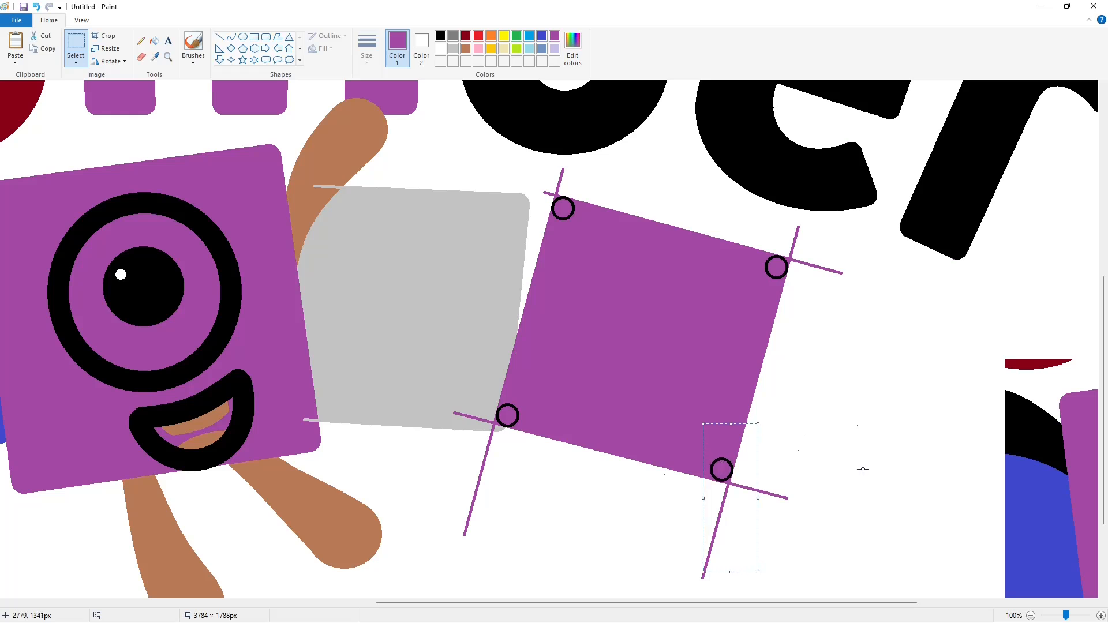
{"action": "left_click", "coordinate": [860, 462]}
Clear the line ends and sharp tips outside the tilted square's four corner circles with white
{"action": "left_click", "coordinate": [154, 40]}
{"action": "left_click", "coordinate": [440, 48]}
{"action": "left_click", "coordinate": [556, 184]}
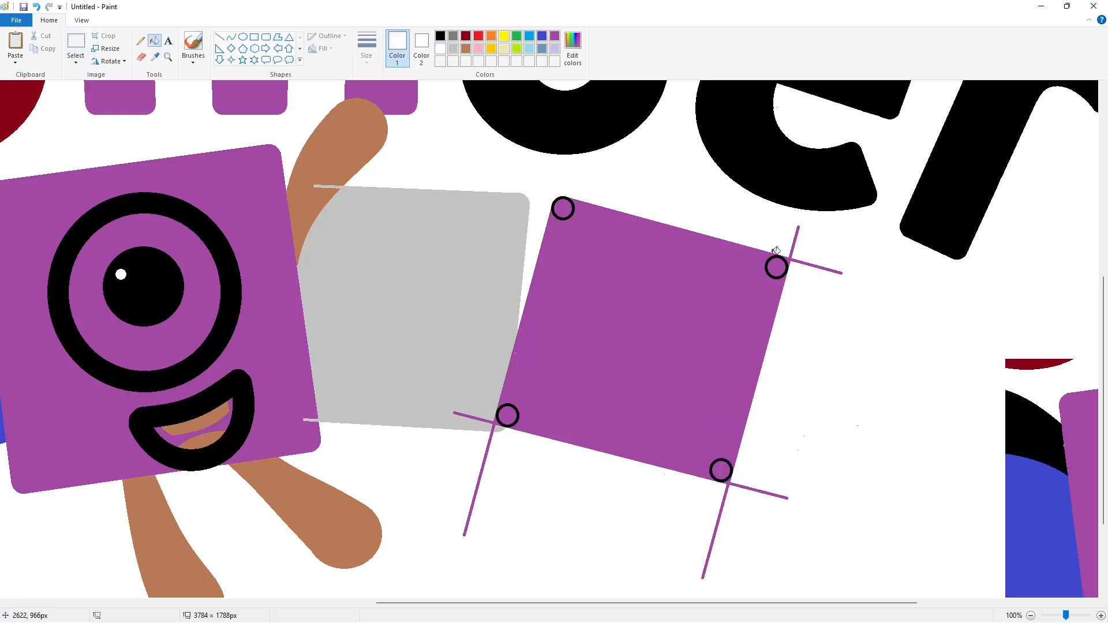
{"action": "left_click", "coordinate": [791, 256]}
{"action": "left_click", "coordinate": [731, 483]}
{"action": "left_click", "coordinate": [500, 420]}
Fill the tilted square black to merge it with its corner circles, then fill the whole rounded block purple
{"action": "left_click", "coordinate": [440, 35]}
{"action": "left_click", "coordinate": [635, 335]}
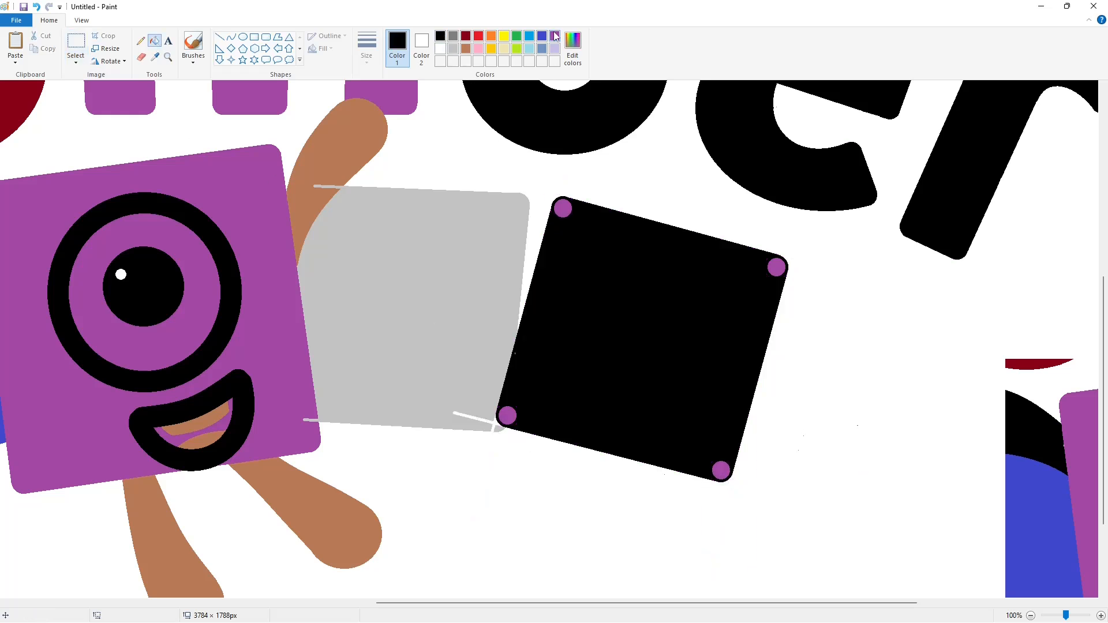
{"action": "left_click", "coordinate": [554, 36]}
{"action": "left_click", "coordinate": [610, 315]}
Patch the white marks at the gray block's lower-right corner with light gray
{"action": "left_click", "coordinate": [220, 37]}
{"action": "left_click", "coordinate": [453, 48]}
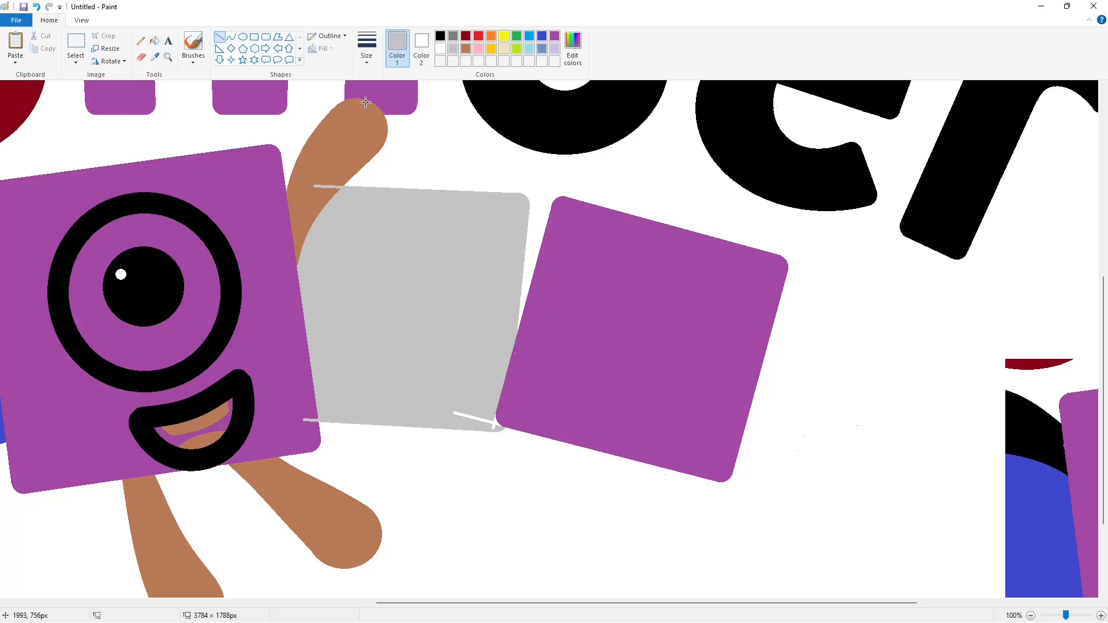
{"action": "left_click", "coordinate": [154, 40]}
Touch up the speck on the tilted purple square's left edge with the Pencil in purple
{"action": "left_click", "coordinate": [140, 41]}
{"action": "left_click", "coordinate": [553, 35]}
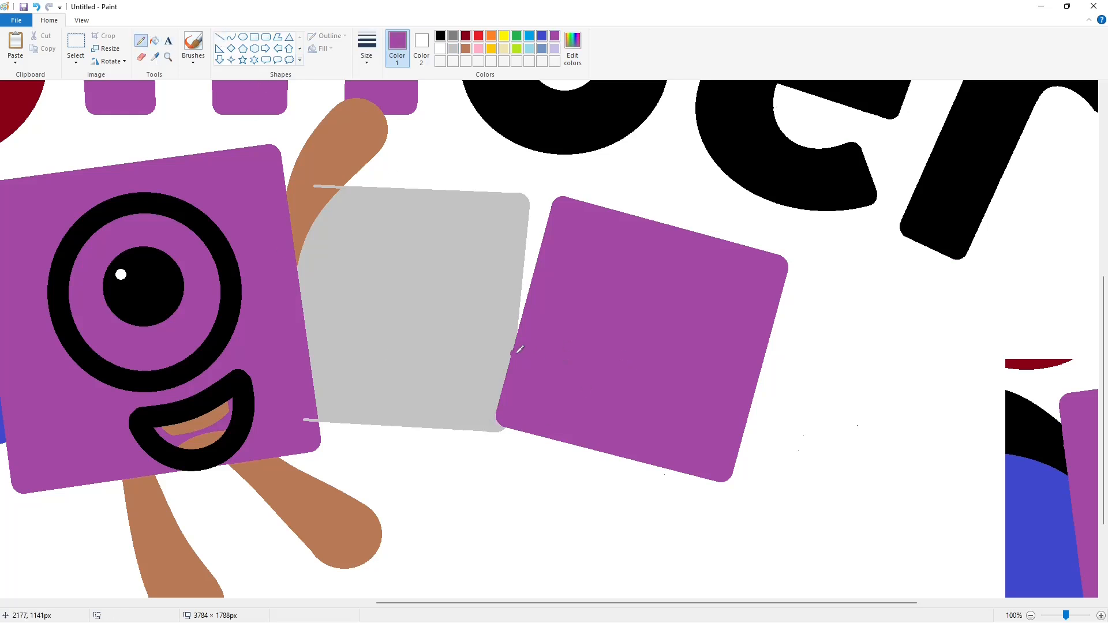
{"action": "scroll", "coordinate": [858, 526], "scroll_direction": "down", "scroll_amount": 1}
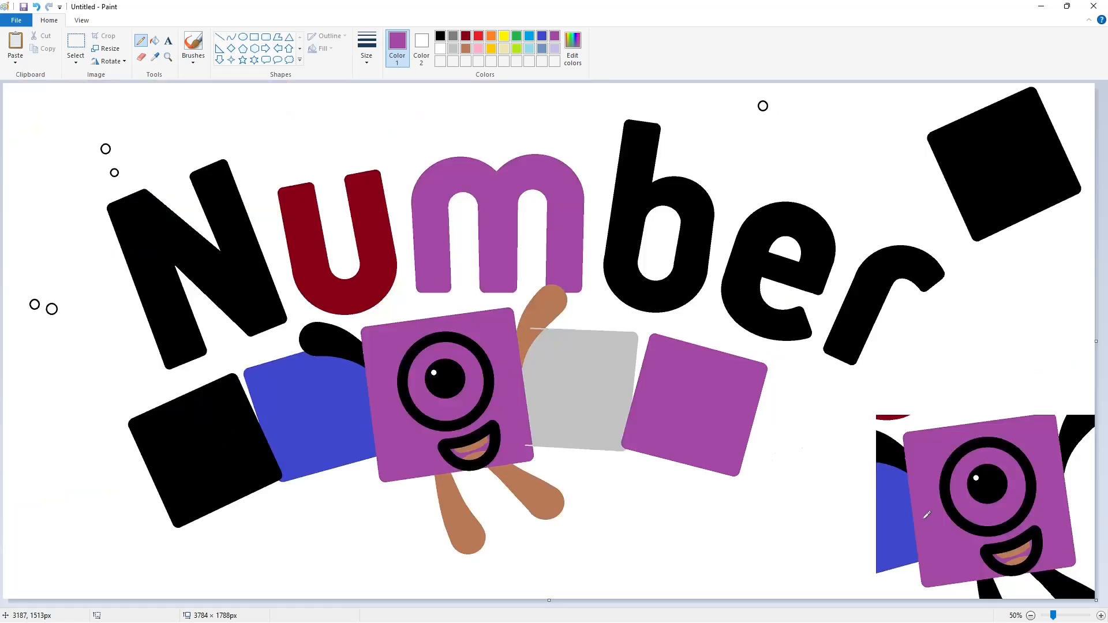
Clear the dark red, black and blue remnants beside the spare character copy by filling them white
{"action": "left_click", "coordinate": [154, 40]}
{"action": "left_click", "coordinate": [440, 48]}
{"action": "left_click", "coordinate": [892, 416]}
{"action": "left_click", "coordinate": [890, 448]}
{"action": "left_click", "coordinate": [896, 479]}
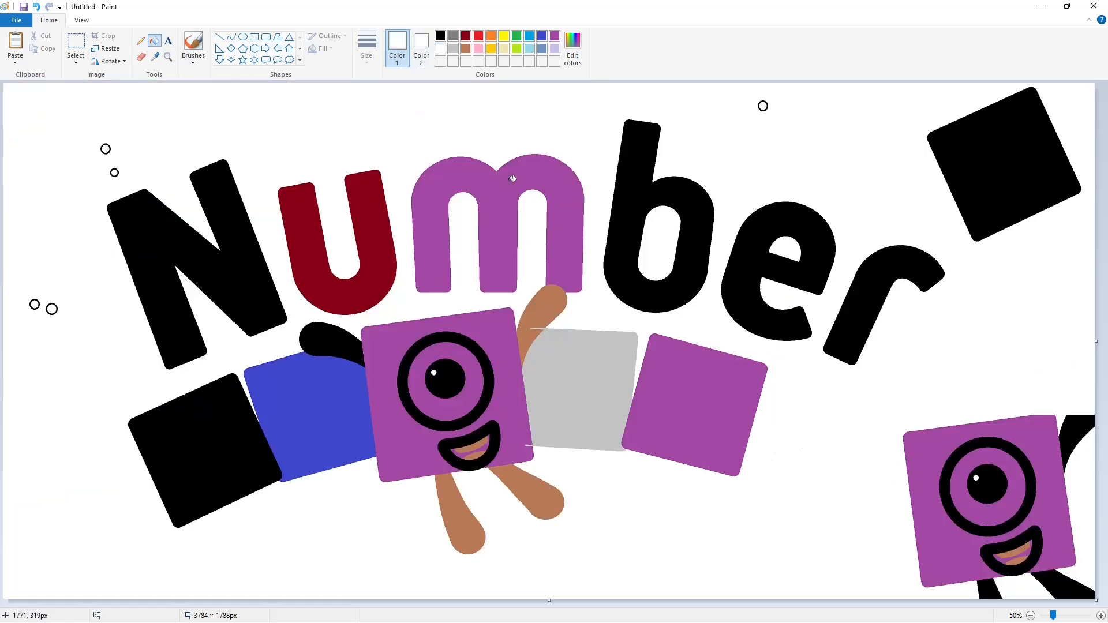
{"action": "left_click", "coordinate": [219, 36]}
{"action": "left_click", "coordinate": [439, 36]}
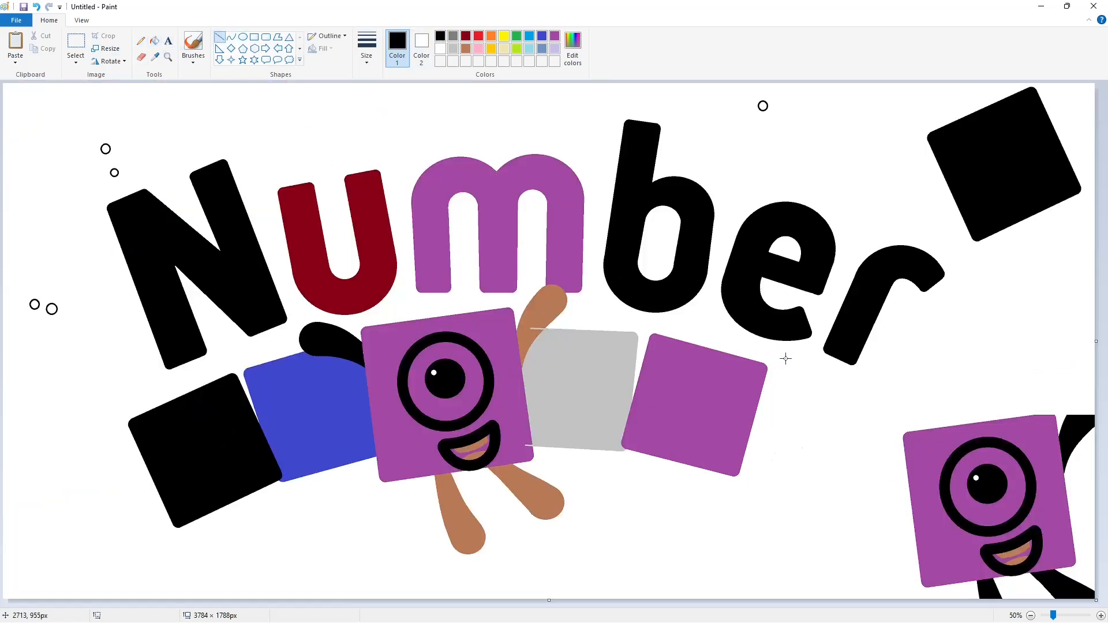
{"action": "mouse_move", "coordinate": [786, 358]}
{"action": "left_mouse_down"}
{"action": "mouse_move", "coordinate": [718, 519]}
{"action": "mouse_move", "coordinate": [783, 354]}
{"action": "mouse_move", "coordinate": [842, 401]}
{"action": "mouse_move", "coordinate": [904, 421]}
{"action": "mouse_move", "coordinate": [819, 567]}
{"action": "left_mouse_up"}
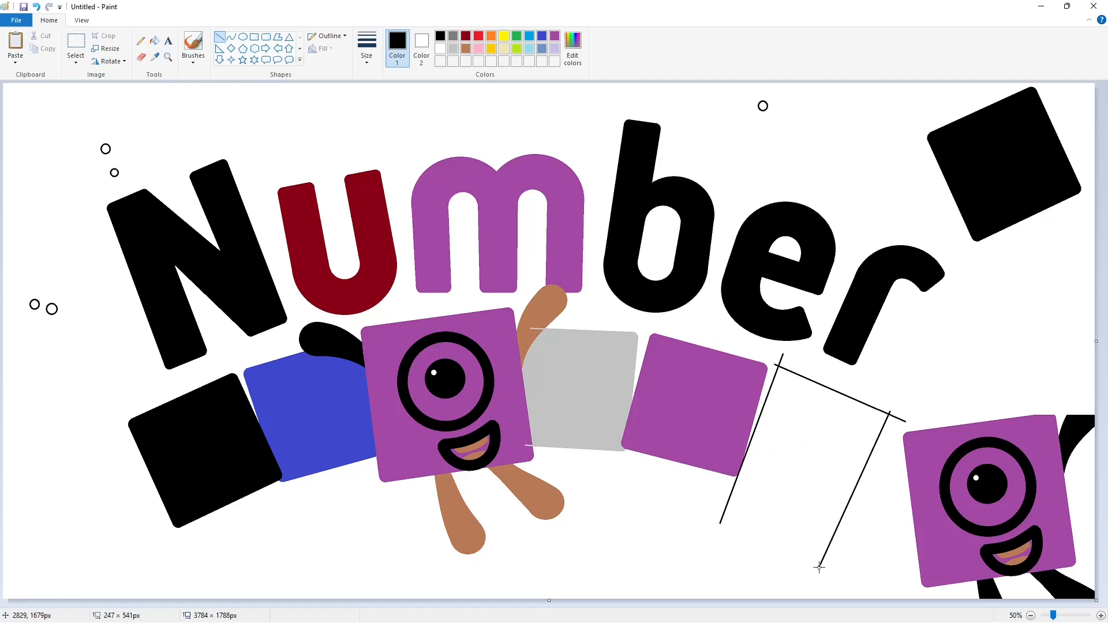
{"action": "key", "text": "ctrl+z"}
{"action": "key", "text": "ctrl+z"}
{"action": "key", "text": "ctrl+z"}
{"action": "mouse_move", "coordinate": [780, 354]}
{"action": "left_mouse_down"}
{"action": "mouse_move", "coordinate": [718, 511]}
{"action": "mouse_move", "coordinate": [781, 354]}
{"action": "mouse_move", "coordinate": [895, 417]}
{"action": "mouse_move", "coordinate": [824, 558]}
{"action": "left_mouse_up"}
{"action": "left_click_drag", "start_coordinate": [731, 473], "coordinate": [863, 533]}
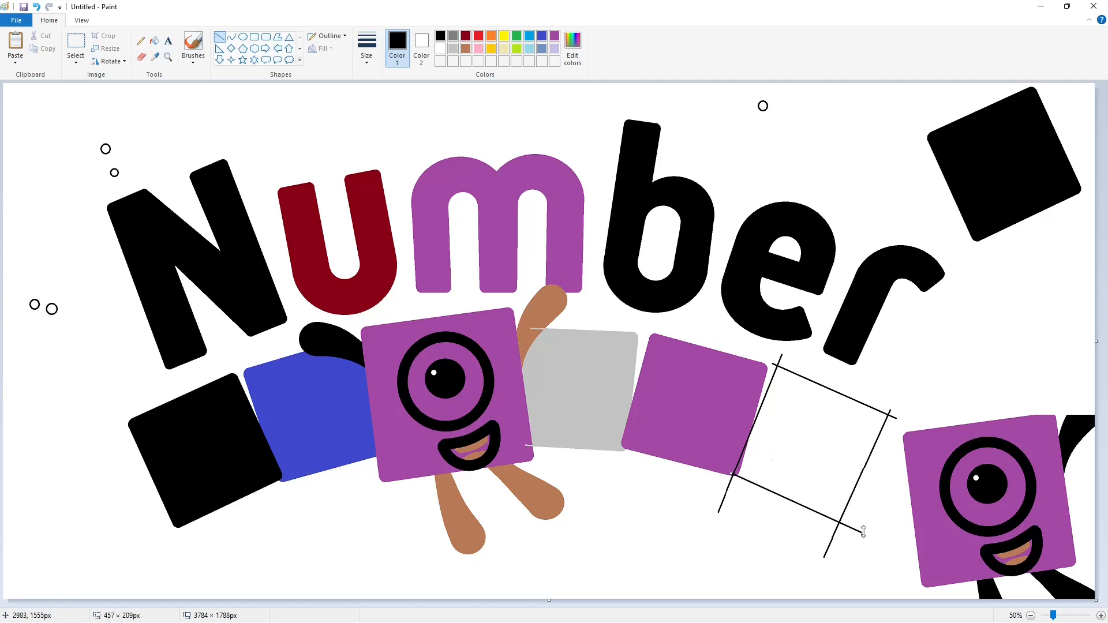
{"action": "key", "text": "ctrl+z"}
{"action": "key", "text": "ctrl+z"}
{"action": "key", "text": "ctrl+z"}
{"action": "key", "text": "ctrl+z"}
Copy the area around the tilted purple square's lower-right corner and place the copy in the empty space beside the N
{"action": "left_click", "coordinate": [75, 45]}
{"action": "left_click_drag", "start_coordinate": [687, 386], "coordinate": [786, 531]}
{"action": "key", "text": "ctrl+c"}
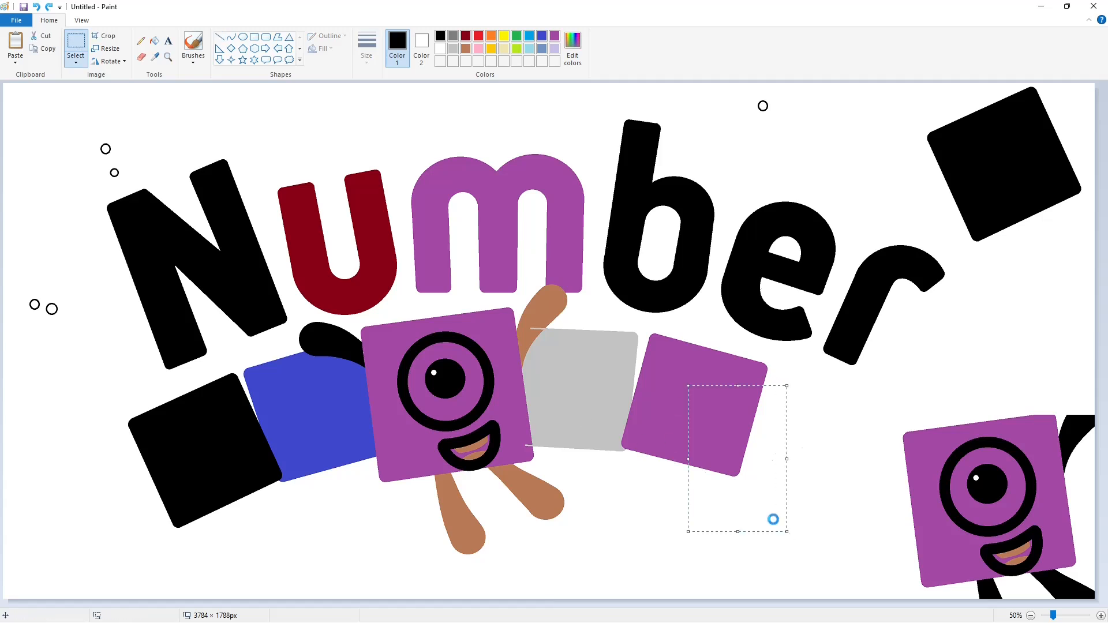
{"action": "key", "text": "ctrl+v"}
{"action": "left_click_drag", "start_coordinate": [46, 116], "coordinate": [54, 160]}
{"action": "left_click", "coordinate": [251, 113]}
Draw four crossing black lines outlining another tilted square that overlaps the purple square's right corner
{"action": "left_click", "coordinate": [219, 37]}
{"action": "left_click_drag", "start_coordinate": [781, 358], "coordinate": [719, 514]}
{"action": "mouse_move", "coordinate": [781, 359]}
{"action": "left_mouse_down"}
{"action": "mouse_move", "coordinate": [903, 420]}
{"action": "mouse_move", "coordinate": [818, 567]}
{"action": "left_mouse_up"}
{"action": "left_click", "coordinate": [789, 471]}
{"action": "left_click", "coordinate": [865, 470]}
{"action": "left_click_drag", "start_coordinate": [729, 472], "coordinate": [858, 532]}
Fill the new tilted square blue, including its outline and the purple corner it overlaps
{"action": "left_click", "coordinate": [154, 40]}
{"action": "left_click", "coordinate": [760, 439]}
{"action": "left_click", "coordinate": [742, 462]}
{"action": "left_click", "coordinate": [541, 35]}
{"action": "left_click", "coordinate": [783, 390]}
Copy a small black circle from the spare ones and paste it into the blue square's top-left corner
{"action": "scroll", "coordinate": [964, 549], "scroll_direction": "up", "scroll_amount": 1}
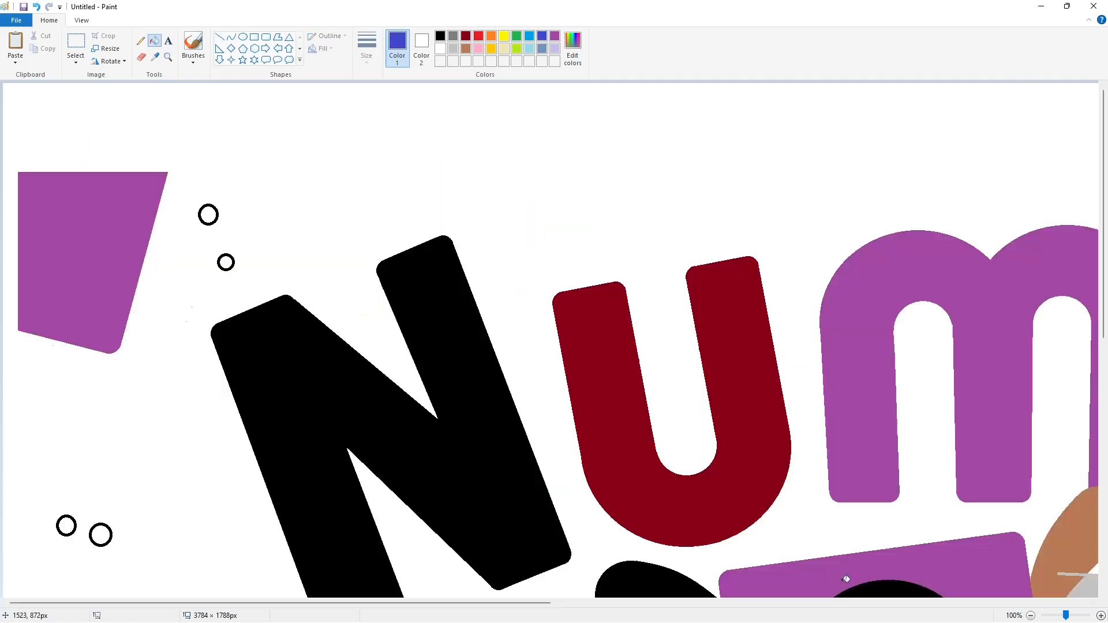
{"action": "scroll", "coordinate": [843, 579], "scroll_direction": "down", "scroll_amount": 5}
{"action": "left_click", "coordinate": [77, 46]}
{"action": "left_click_drag", "start_coordinate": [156, 101], "coordinate": [84, 206]}
{"action": "key", "text": "Escape"}
{"action": "left_click_drag", "start_coordinate": [430, 604], "coordinate": [882, 605]}
{"action": "key", "text": "ctrl+v"}
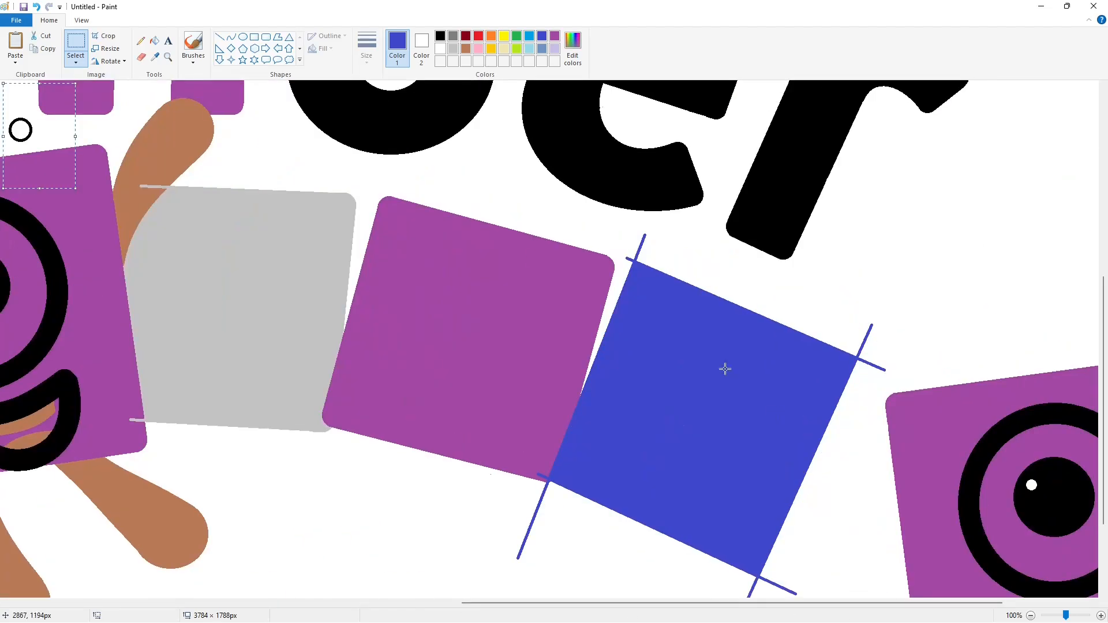
{"action": "left_click_drag", "start_coordinate": [28, 120], "coordinate": [647, 274]}
{"action": "key", "text": "Up"}
{"action": "key", "text": "Up"}
{"action": "key", "text": "Up"}
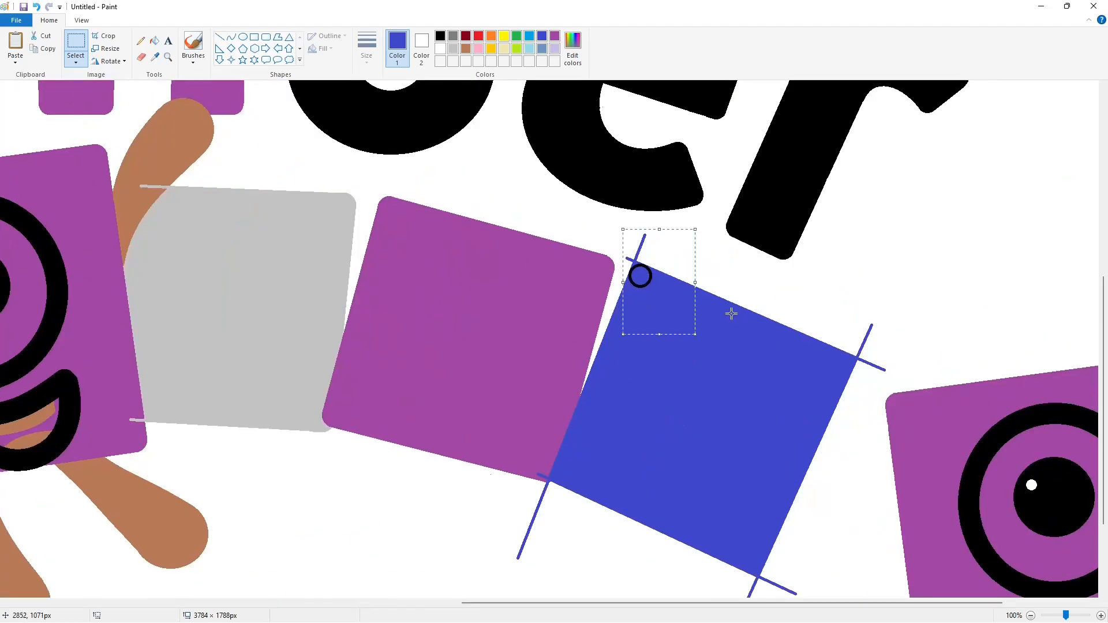
Paste the small black circle into the blue square's right and bottom corners
{"action": "key", "text": "ctrl+v"}
{"action": "left_click_drag", "start_coordinate": [23, 127], "coordinate": [919, 375]}
{"action": "left_click", "coordinate": [922, 376]}
{"action": "key", "text": "ctrl+v"}
{"action": "left_click_drag", "start_coordinate": [26, 130], "coordinate": [769, 567]}
{"action": "key", "text": "Left"}
{"action": "key", "text": "Left"}
{"action": "key", "text": "Down"}
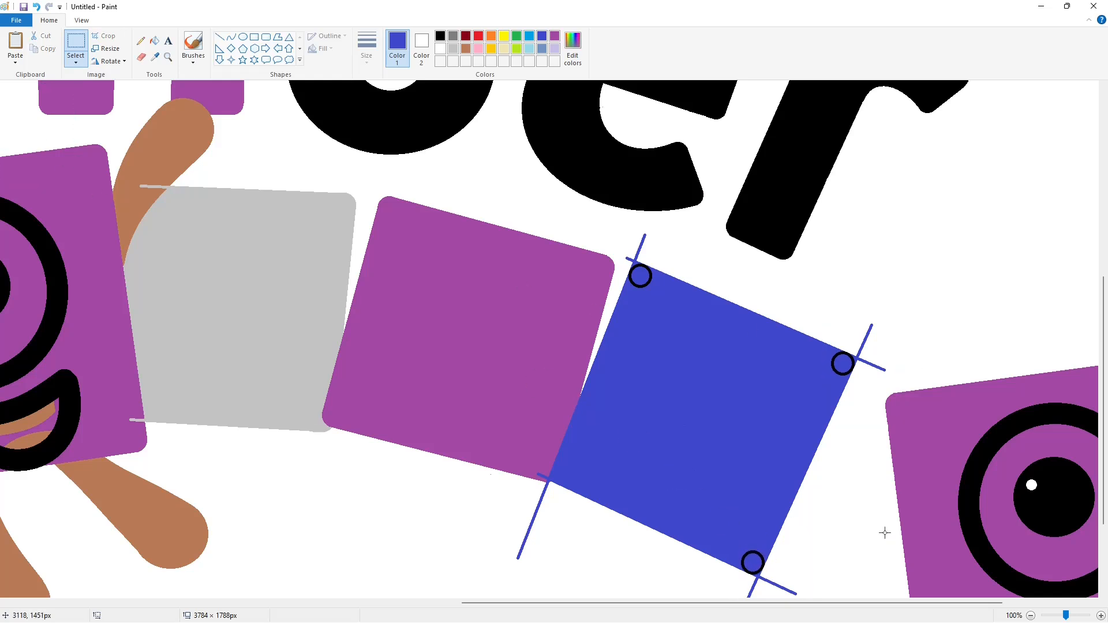
Clear the line ends and sharp tips outside the blue square's three corner circles with white
{"action": "left_click", "coordinate": [154, 40]}
{"action": "left_click", "coordinate": [440, 49]}
{"action": "left_click", "coordinate": [632, 261]}
{"action": "left_click", "coordinate": [857, 358]}
{"action": "left_click", "coordinate": [757, 576]}
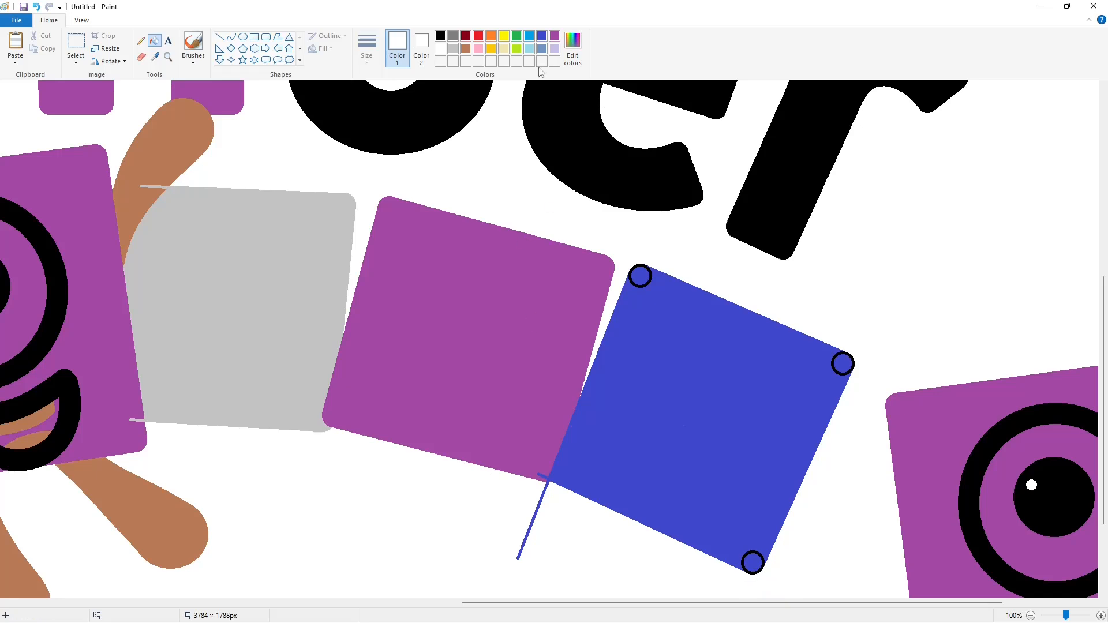
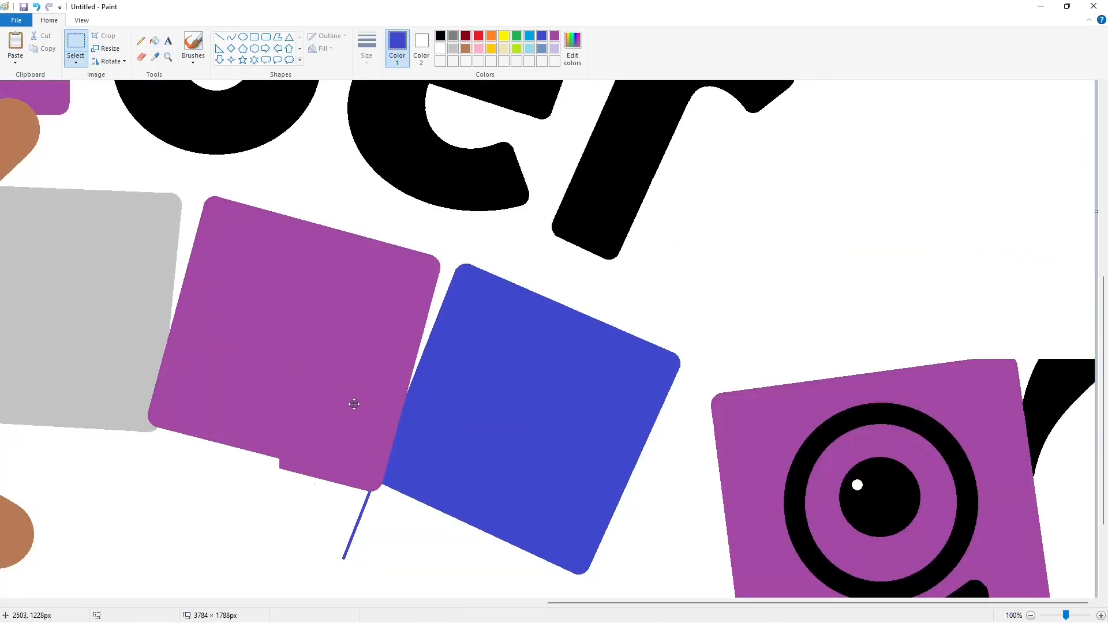
Align the pasted purple corner piece with the tilted purple square so its rounded corner covers the blue overlap
{"action": "key", "text": "Right"}
{"action": "key", "text": "Right"}
{"action": "key", "text": "Right"}
{"action": "key", "text": "Right"}
{"action": "key", "text": "Right"}
{"action": "key", "text": "Right"}
{"action": "key", "text": "Right"}
{"action": "key", "text": "Right"}
{"action": "key", "text": "Right"}
{"action": "key", "text": "Right"}
{"action": "key", "text": "Right"}
{"action": "key", "text": "Right"}
{"action": "key", "text": "Right"}
{"action": "key", "text": "Right"}
{"action": "key", "text": "Right"}
{"action": "key", "text": "Right"}
{"action": "key", "text": "Right"}
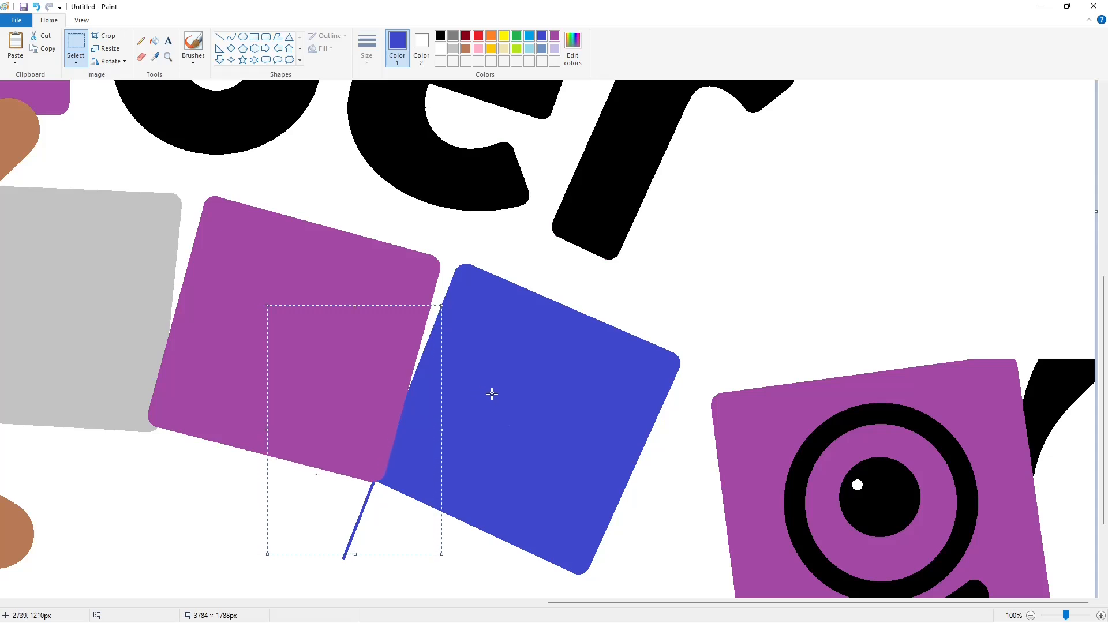
{"action": "left_click", "coordinate": [492, 394]}
Clear the leftover blue line below the purple square with white, then fill the leftmost black block lavender
{"action": "left_click", "coordinate": [154, 41]}
{"action": "left_click", "coordinate": [440, 49]}
{"action": "left_click", "coordinate": [358, 521]}
{"action": "left_click", "coordinate": [1030, 615]}
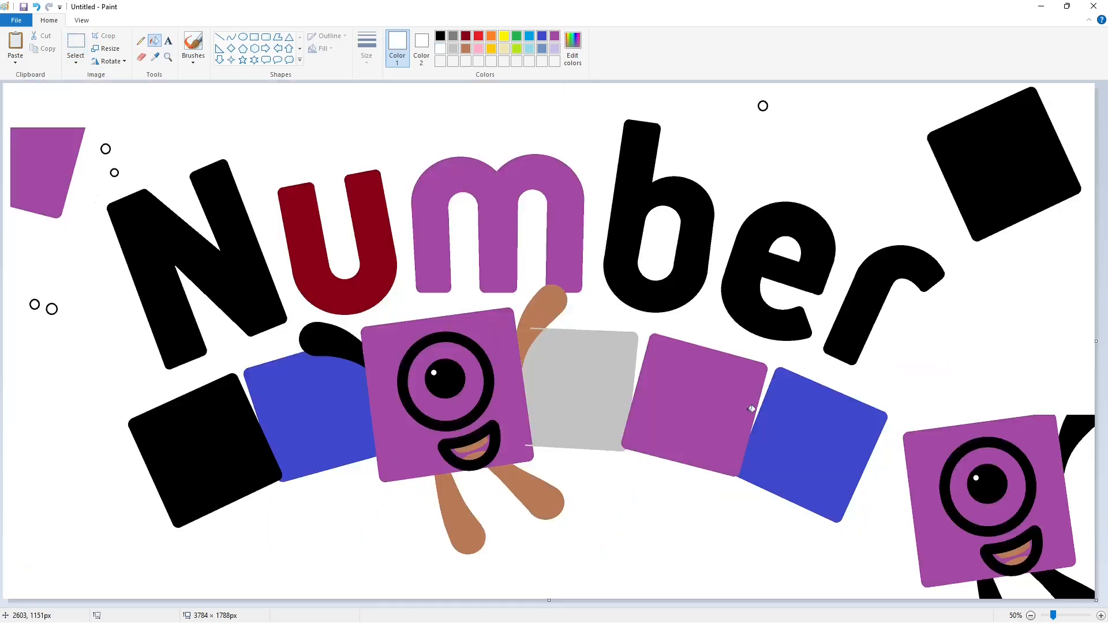
{"action": "left_click", "coordinate": [555, 50]}
{"action": "left_click", "coordinate": [205, 450]}
Draw the straight spine and top edge of a tilted capital B in black on the lavender block
{"action": "left_click", "coordinate": [219, 37]}
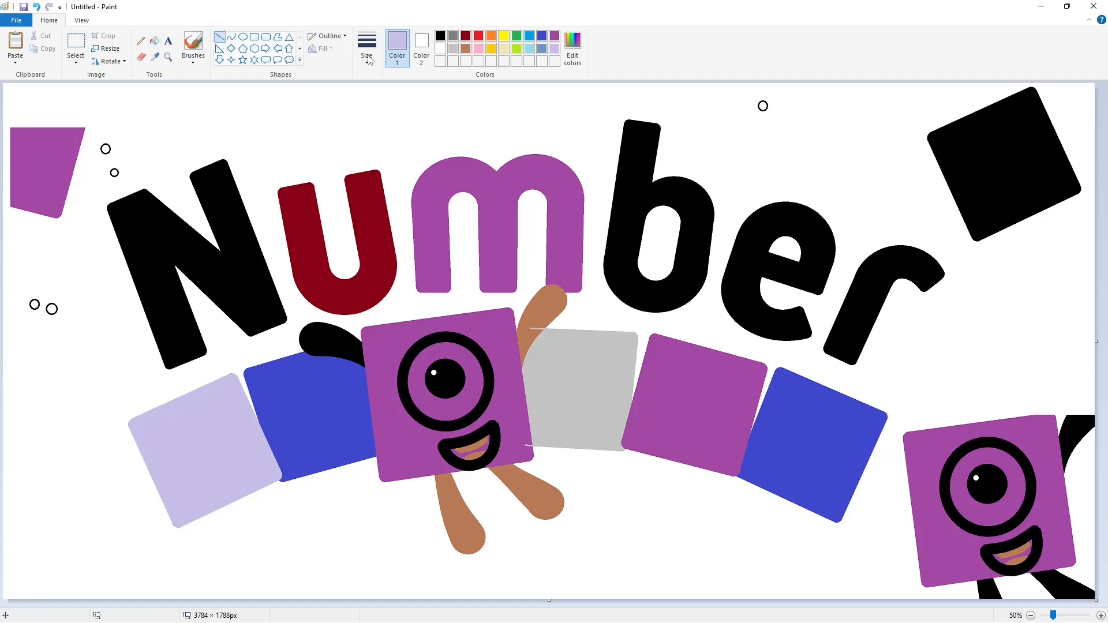
{"action": "left_click", "coordinate": [439, 36]}
{"action": "left_click", "coordinate": [366, 47]}
{"action": "left_click", "coordinate": [394, 135]}
{"action": "mouse_move", "coordinate": [153, 426]}
{"action": "left_mouse_down"}
{"action": "mouse_move", "coordinate": [187, 500]}
{"action": "mouse_move", "coordinate": [162, 422]}
{"action": "mouse_move", "coordinate": [197, 406]}
{"action": "left_mouse_up"}
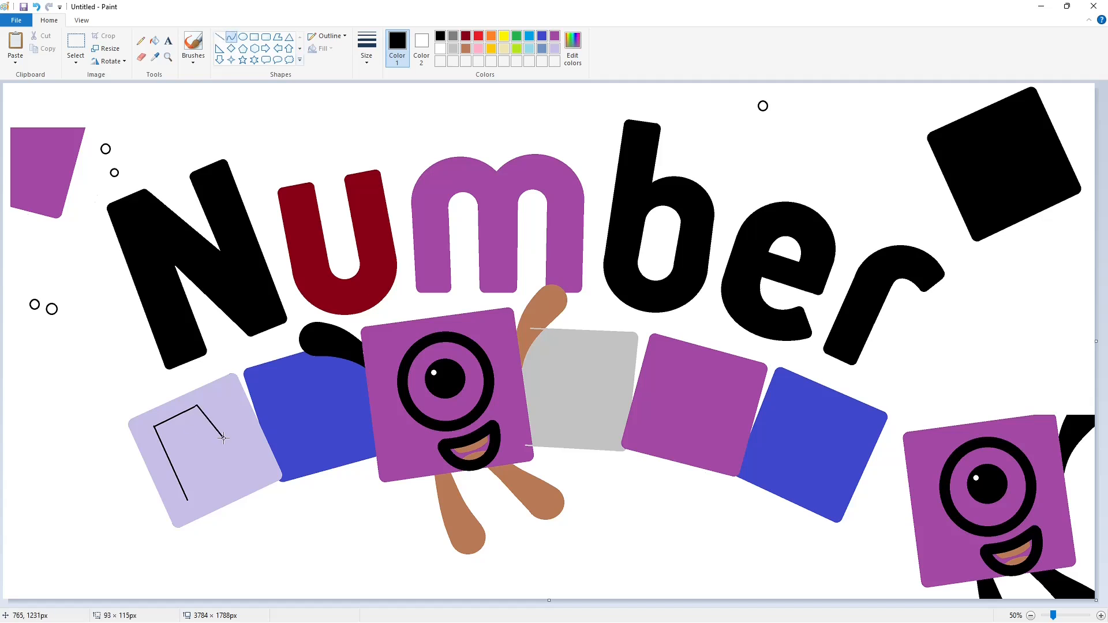
Add the B's two rounded bowls with curves and close its bottom edge with a straight line
{"action": "left_click", "coordinate": [213, 399]}
{"action": "left_click", "coordinate": [236, 416]}
{"action": "left_click_drag", "start_coordinate": [222, 484], "coordinate": [225, 481]}
{"action": "left_click", "coordinate": [247, 435]}
{"action": "left_click", "coordinate": [258, 468]}
{"action": "left_click", "coordinate": [1100, 615]}
{"action": "left_click", "coordinate": [219, 36]}
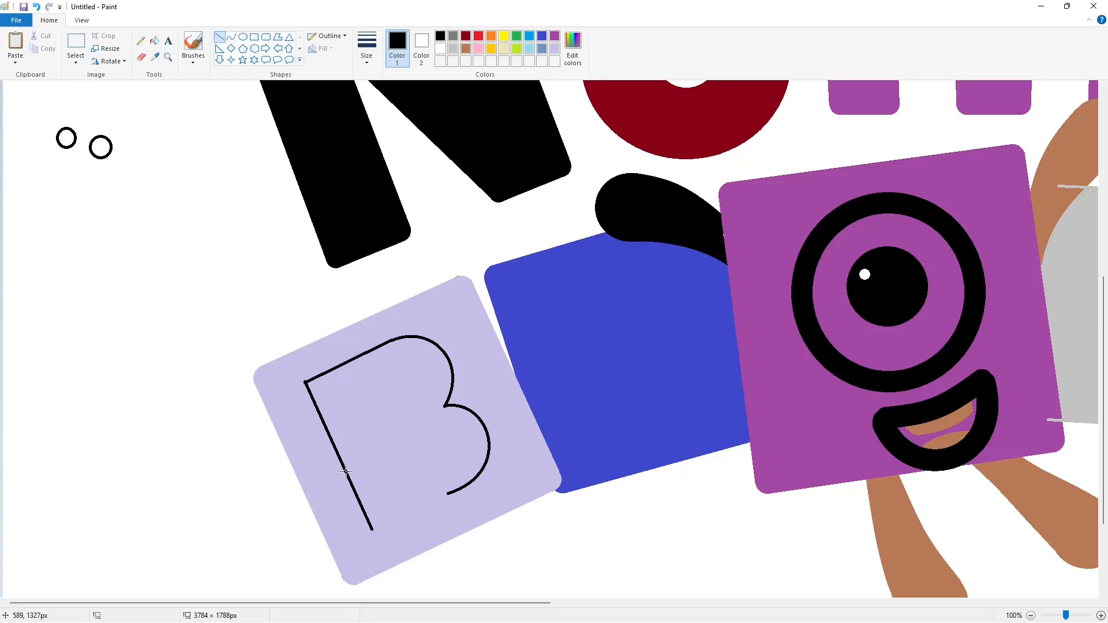
{"action": "left_click_drag", "start_coordinate": [372, 529], "coordinate": [449, 493]}
{"action": "left_click", "coordinate": [1031, 615]}
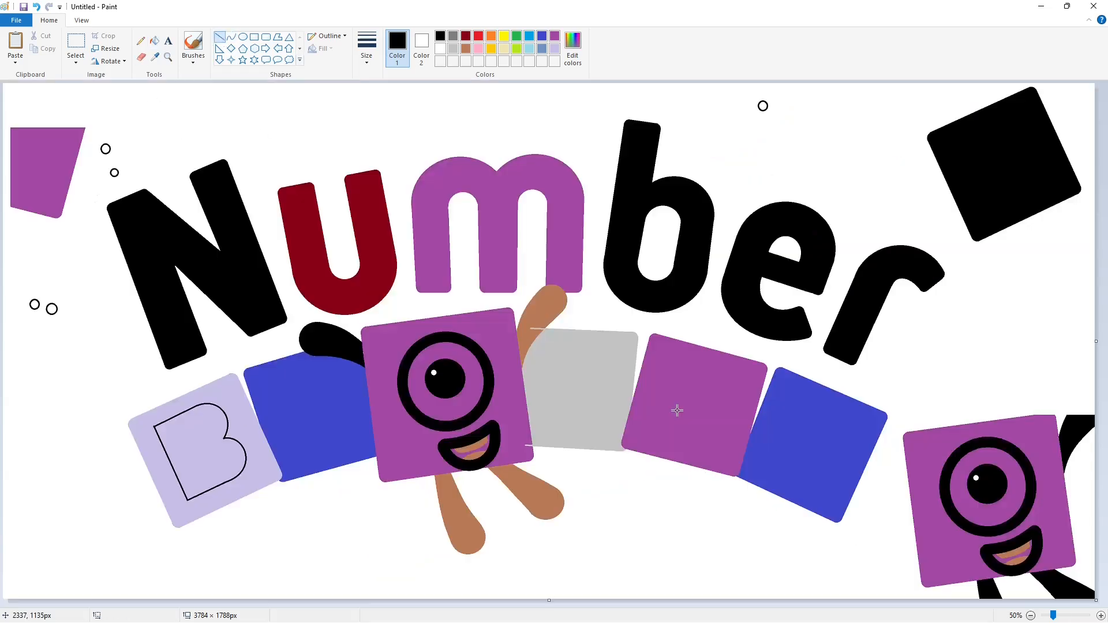
Draw the B's two inner openings with crossing lines and small circles, then fill the letter's body black
{"action": "mouse_move", "coordinate": [180, 427]}
{"action": "left_mouse_down"}
{"action": "mouse_move", "coordinate": [203, 483]}
{"action": "mouse_move", "coordinate": [220, 466]}
{"action": "left_mouse_up"}
{"action": "left_click", "coordinate": [243, 37]}
{"action": "left_click", "coordinate": [219, 37]}
{"action": "scroll", "coordinate": [250, 440], "scroll_direction": "up", "scroll_amount": 1}
{"action": "mouse_move", "coordinate": [353, 434]}
{"action": "left_mouse_down"}
{"action": "mouse_move", "coordinate": [407, 404]}
{"action": "mouse_move", "coordinate": [359, 471]}
{"action": "left_mouse_up"}
{"action": "left_click_drag", "start_coordinate": [433, 455], "coordinate": [373, 492]}
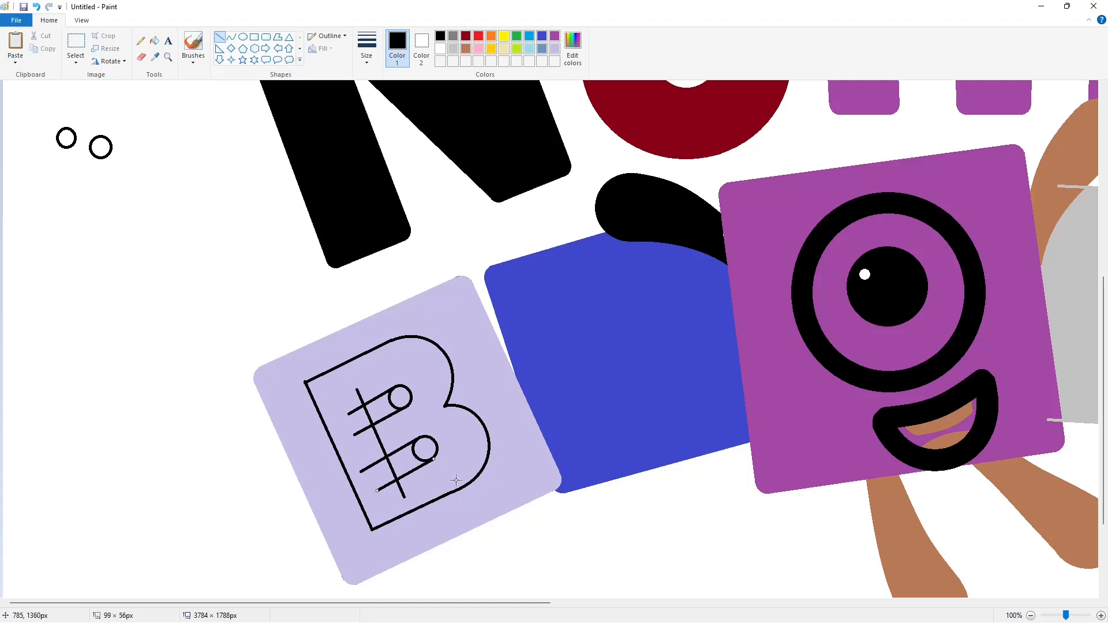
{"action": "left_click", "coordinate": [154, 41]}
{"action": "left_click", "coordinate": [463, 450]}
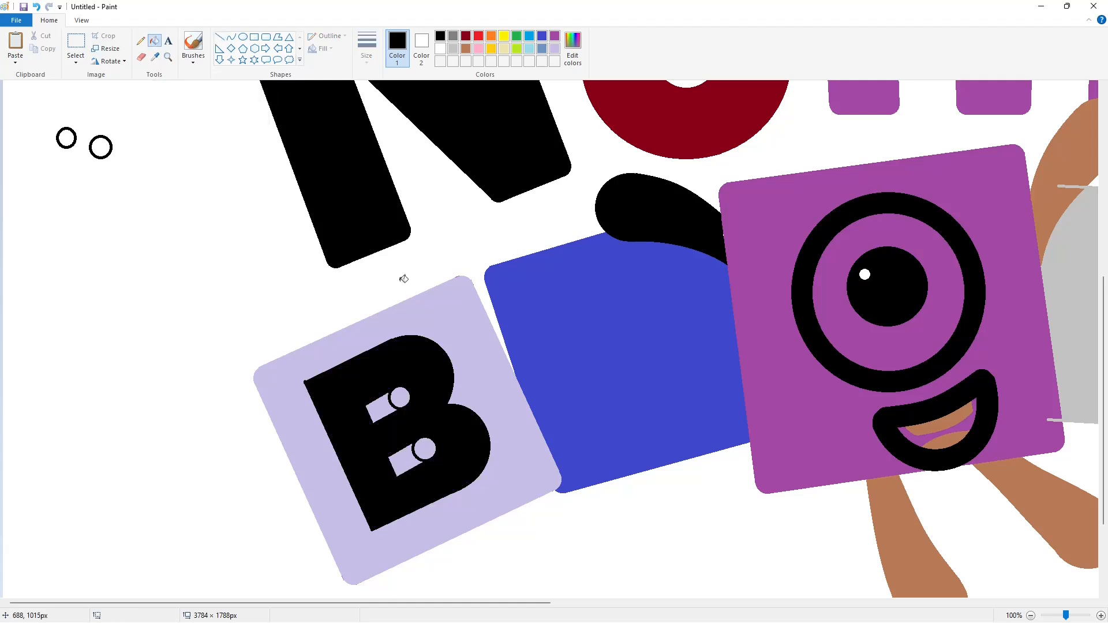
Clear the black arcs inside the B's openings and trim its upper-left tip with lavender lines
{"action": "left_click", "coordinate": [220, 36]}
{"action": "left_click", "coordinate": [554, 48]}
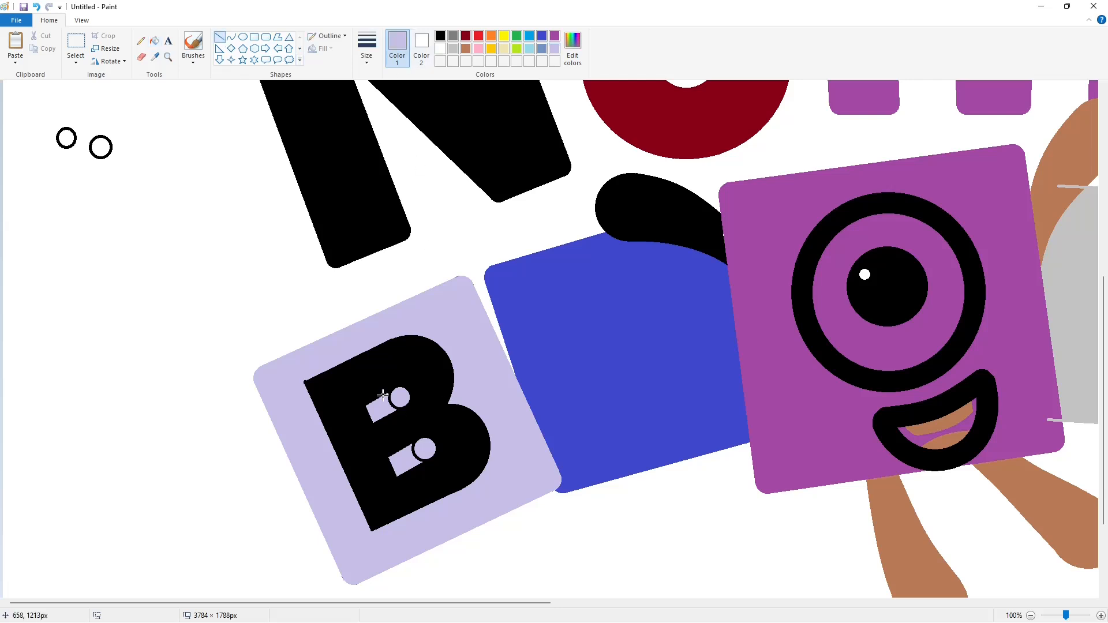
{"action": "left_click_drag", "start_coordinate": [393, 401], "coordinate": [403, 407]}
{"action": "left_click_drag", "start_coordinate": [418, 460], "coordinate": [432, 452]}
{"action": "left_click_drag", "start_coordinate": [313, 372], "coordinate": [295, 386]}
{"action": "left_click", "coordinate": [154, 40]}
{"action": "scroll", "coordinate": [321, 210], "scroll_direction": "down", "scroll_amount": 1}
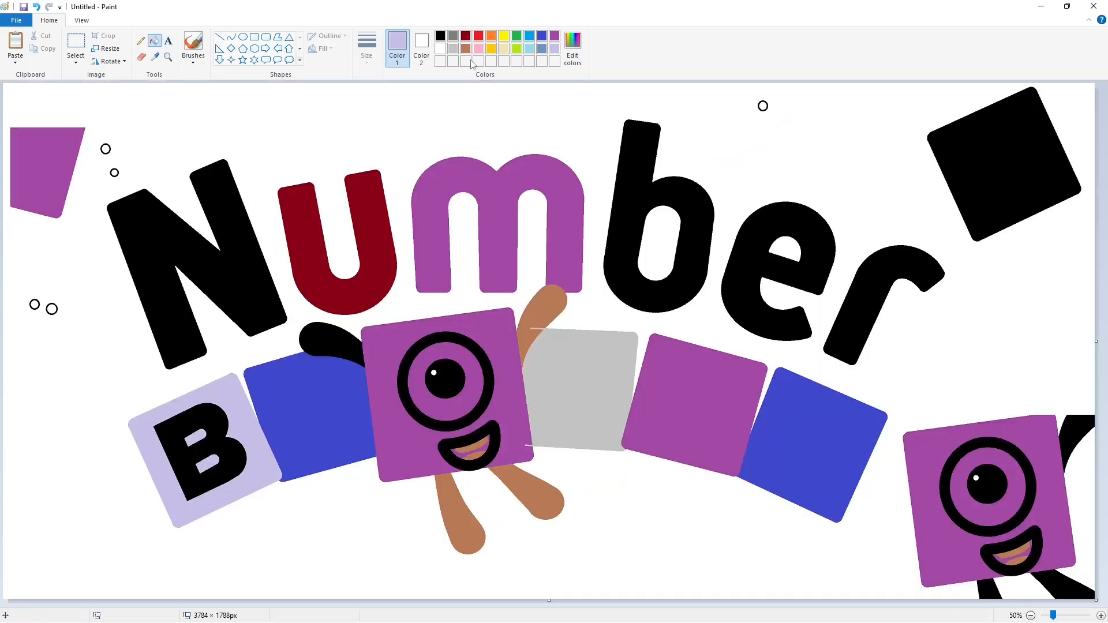
{"action": "left_click", "coordinate": [440, 49]}
{"action": "left_click", "coordinate": [173, 455]}
{"action": "key", "text": "ctrl+z"}
Draw a tilted capital L as a black polygon on the left blue block and fill it black
{"action": "left_click", "coordinate": [277, 37]}
{"action": "left_click", "coordinate": [440, 36]}
{"action": "left_click_drag", "start_coordinate": [275, 379], "coordinate": [350, 422]}
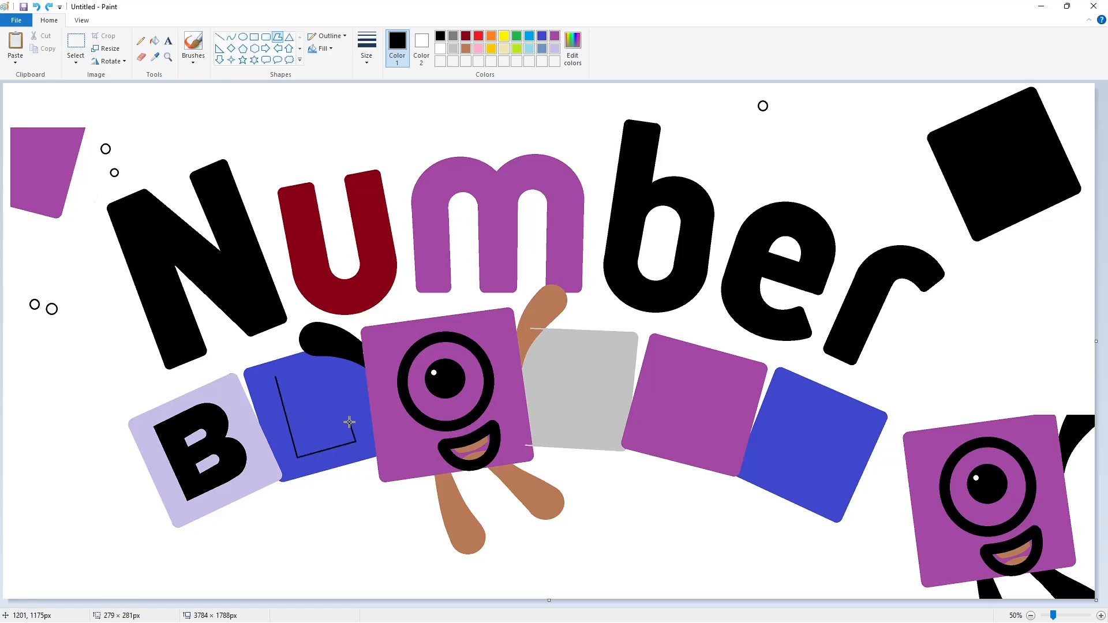
{"action": "double_click", "coordinate": [299, 370]}
{"action": "left_click", "coordinate": [154, 40]}
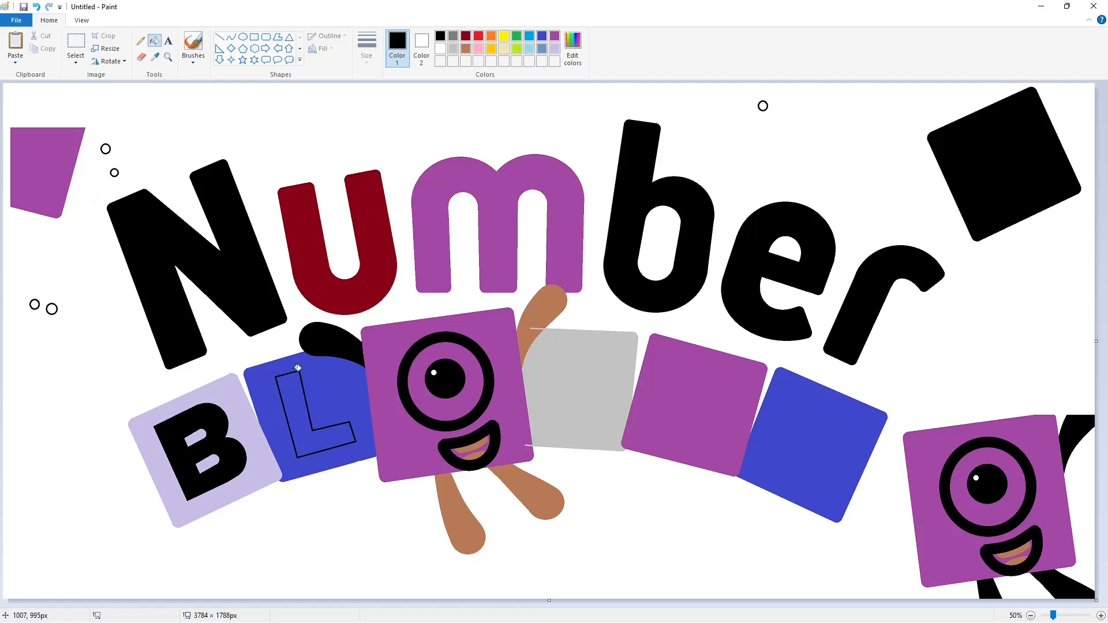
{"action": "left_click", "coordinate": [289, 398]}
Draw a black circle about 307 × 317 px on the gray block with a smaller circle inside it
{"action": "left_click", "coordinate": [243, 37]}
{"action": "left_click_drag", "start_coordinate": [549, 344], "coordinate": [615, 435]}
{"action": "left_click_drag", "start_coordinate": [549, 390], "coordinate": [539, 400]}
{"action": "left_click_drag", "start_coordinate": [614, 391], "coordinate": [627, 398]}
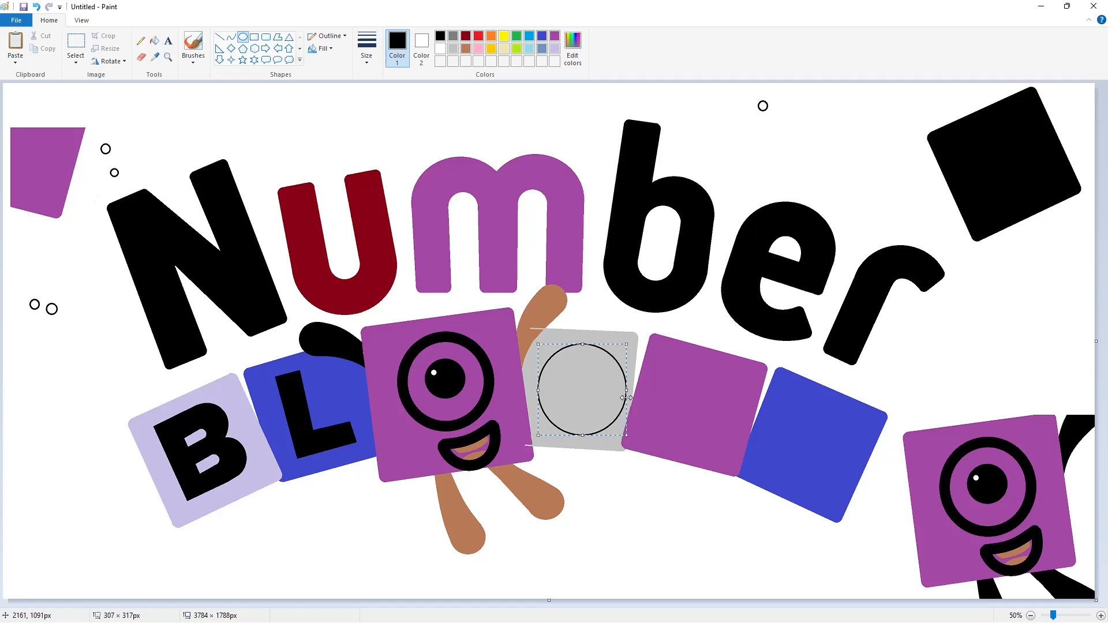
{"action": "left_click", "coordinate": [631, 398]}
{"action": "mouse_move", "coordinate": [566, 368]}
{"action": "left_mouse_down"}
{"action": "mouse_move", "coordinate": [597, 413]}
{"action": "mouse_move", "coordinate": [630, 411]}
{"action": "mouse_move", "coordinate": [601, 396]}
{"action": "left_mouse_up"}
{"action": "left_click", "coordinate": [665, 415]}
Fill the ring between the two circles on the gray block lavender
{"action": "left_click", "coordinate": [154, 40]}
{"action": "left_click", "coordinate": [588, 358]}
{"action": "left_click", "coordinate": [554, 49]}
{"action": "left_click", "coordinate": [588, 358]}
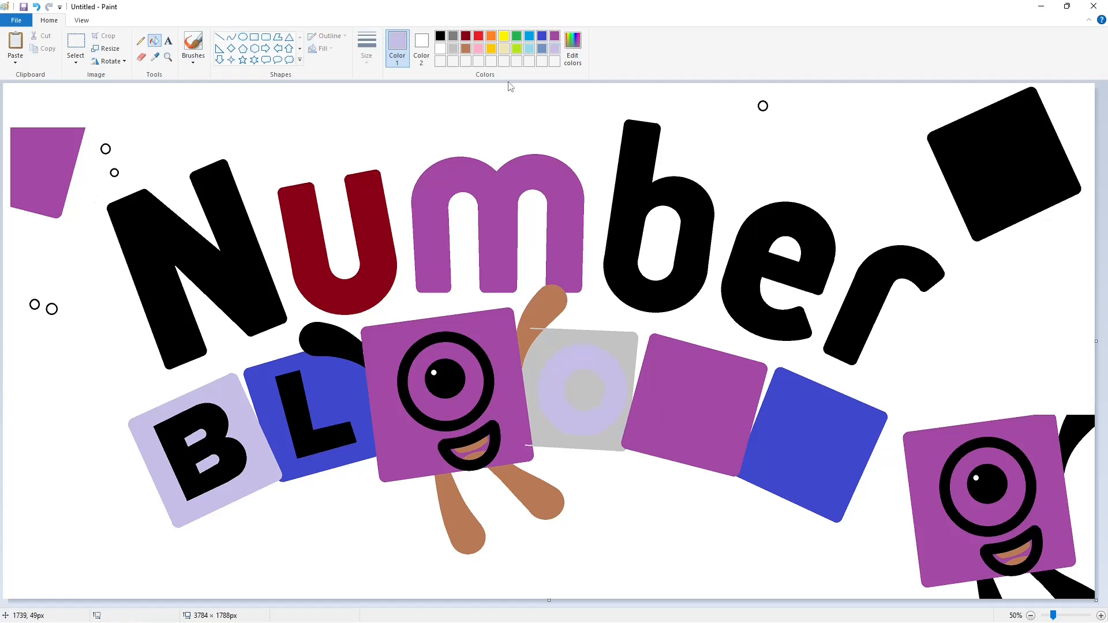
Fill the gray block and the lavender ring's center black
{"action": "left_click", "coordinate": [441, 35]}
{"action": "left_click", "coordinate": [597, 362]}
{"action": "key", "text": "ctrl+z"}
{"action": "left_click", "coordinate": [609, 346]}
{"action": "left_click", "coordinate": [598, 375]}
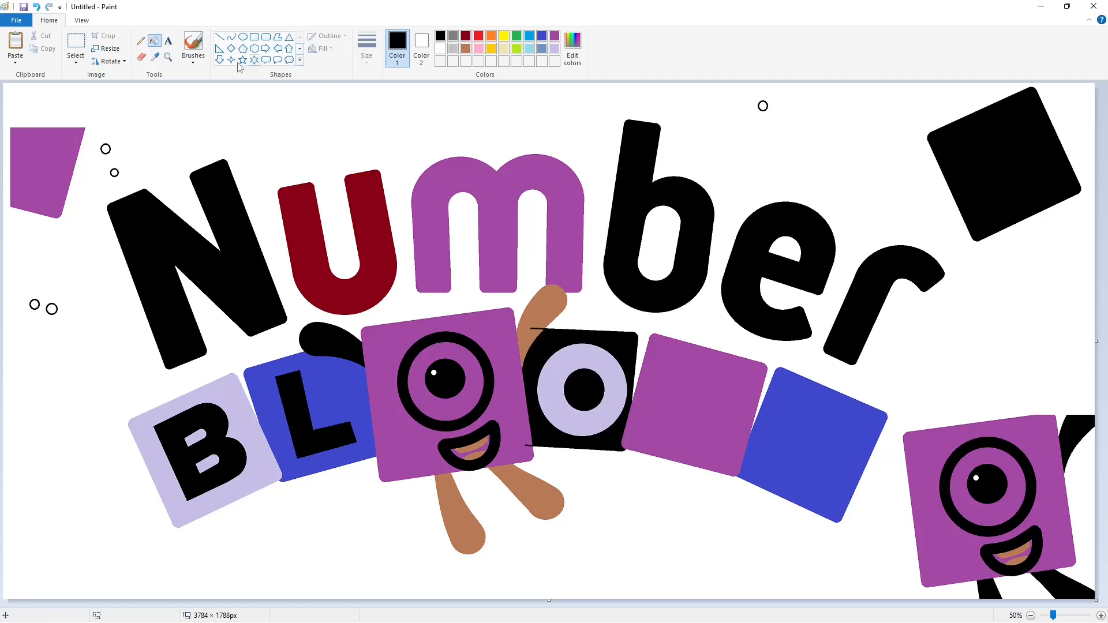
Cut a black wedge out of the lavender ring's right side to form a capital C
{"action": "left_click", "coordinate": [219, 37]}
{"action": "mouse_move", "coordinate": [601, 382]}
{"action": "left_mouse_down"}
{"action": "mouse_move", "coordinate": [627, 357]}
{"action": "mouse_move", "coordinate": [621, 422]}
{"action": "left_mouse_up"}
{"action": "left_click", "coordinate": [154, 41]}
{"action": "left_click", "coordinate": [620, 387]}
Draw the spine of a tilted capital K with top and bottom guide lines in black on the purple block
{"action": "left_click", "coordinate": [219, 37]}
{"action": "left_click", "coordinate": [366, 48]}
{"action": "left_click", "coordinate": [392, 149]}
{"action": "left_click", "coordinate": [278, 37]}
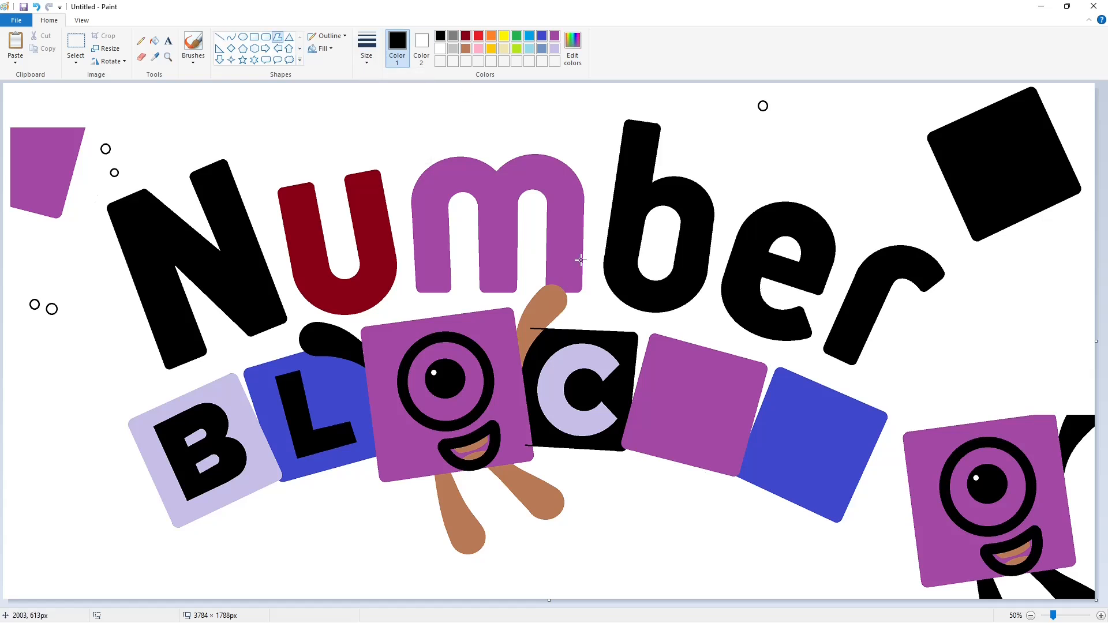
{"action": "left_click_drag", "start_coordinate": [669, 357], "coordinate": [650, 437]}
{"action": "key", "text": "ctrl+z"}
{"action": "left_click", "coordinate": [219, 37]}
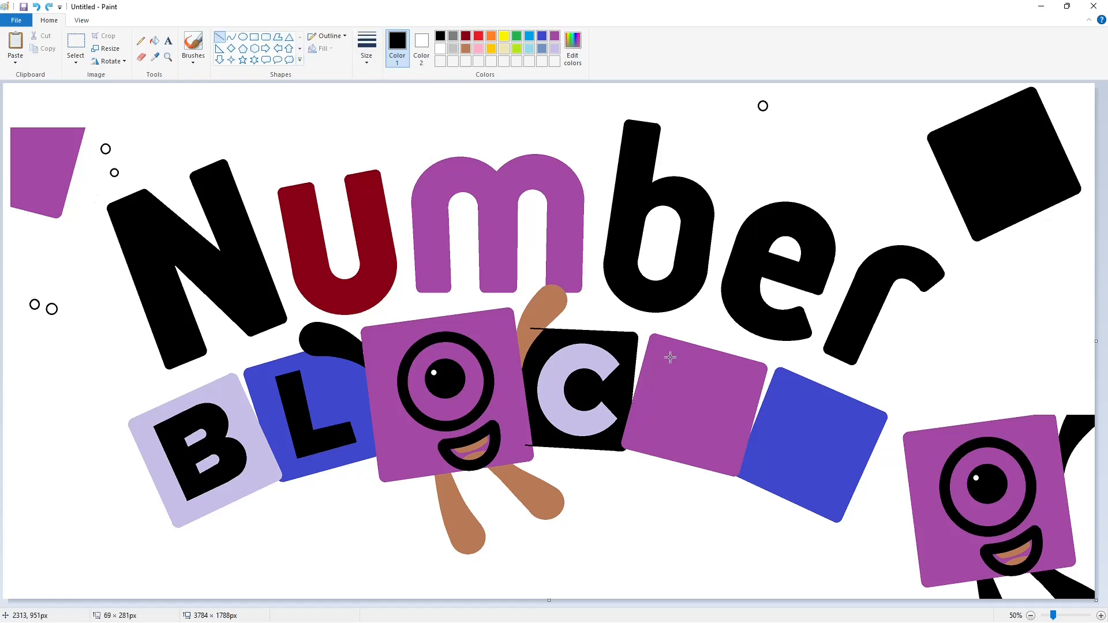
{"action": "mouse_move", "coordinate": [670, 357]}
{"action": "left_mouse_down"}
{"action": "mouse_move", "coordinate": [650, 439]}
{"action": "mouse_move", "coordinate": [749, 377]}
{"action": "left_mouse_up"}
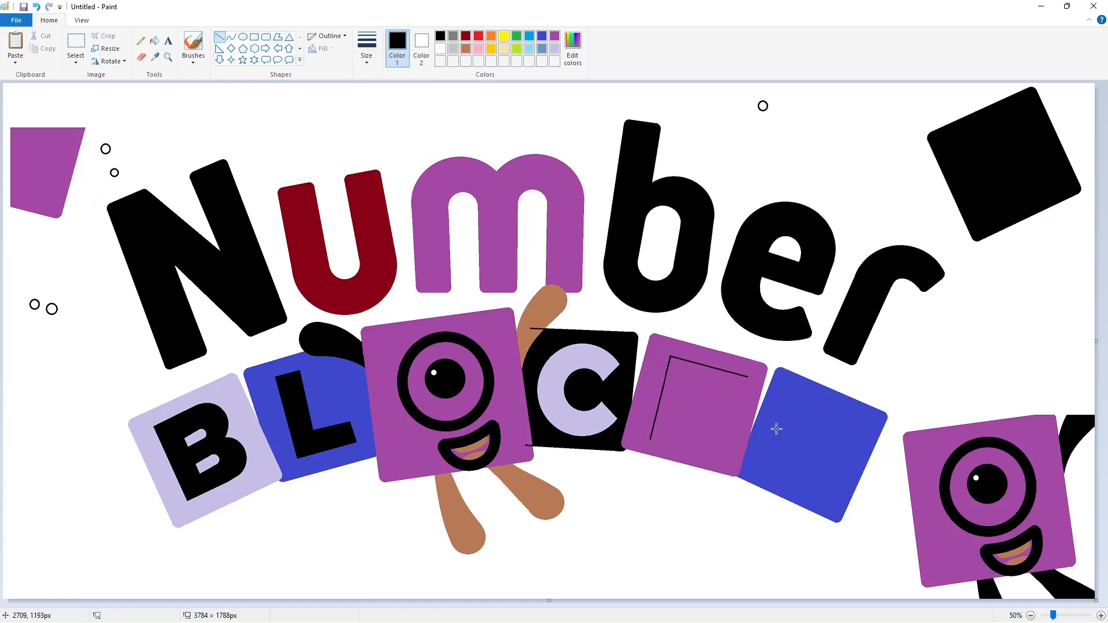
{"action": "left_click_drag", "start_coordinate": [650, 439], "coordinate": [727, 457]}
{"action": "left_click_drag", "start_coordinate": [695, 364], "coordinate": [674, 444]}
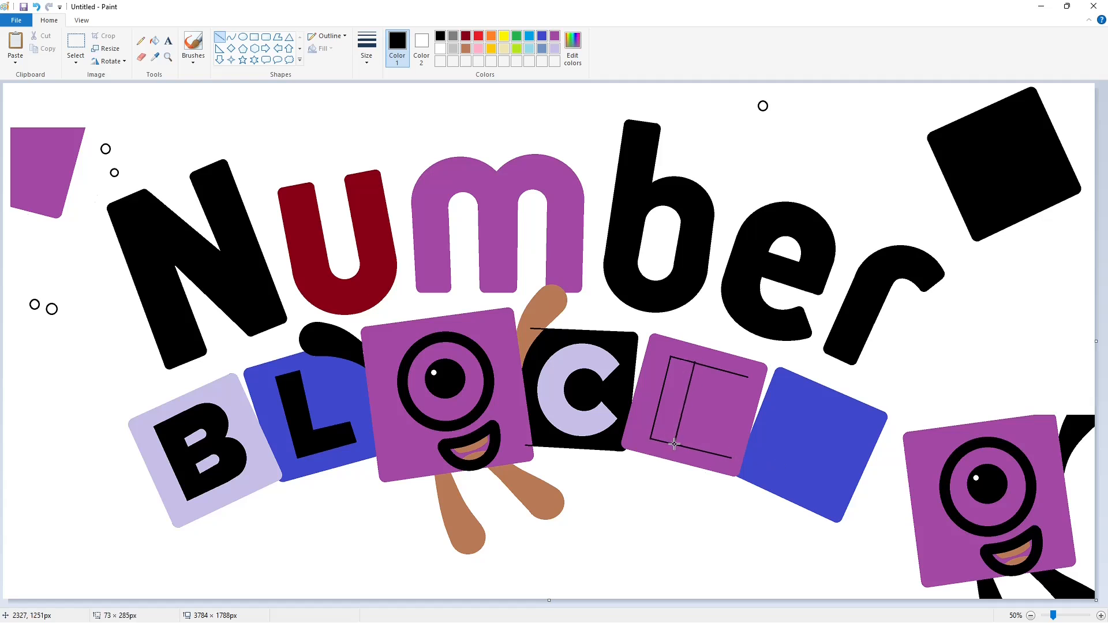
Add the K's diagonal arm and leg lines, then fill the letter's strokes black
{"action": "left_click_drag", "start_coordinate": [685, 392], "coordinate": [719, 369]}
{"action": "left_click_drag", "start_coordinate": [675, 424], "coordinate": [745, 376]}
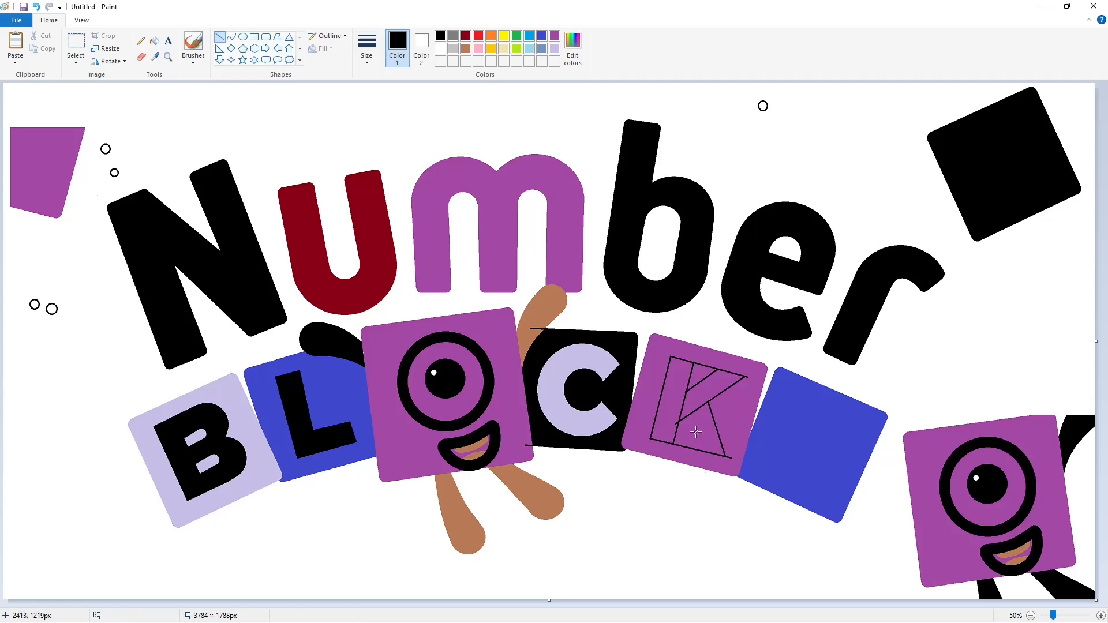
{"action": "left_click", "coordinate": [154, 41]}
{"action": "left_click", "coordinate": [672, 401]}
{"action": "left_click", "coordinate": [709, 430]}
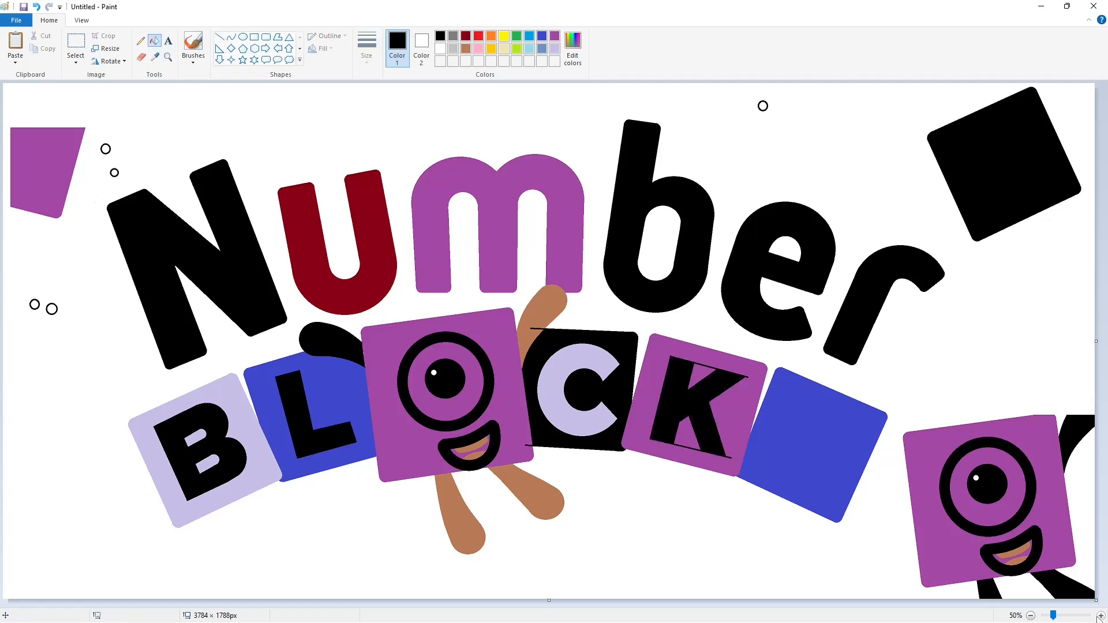
Cut the leftover black guide lines away from the letter K with purple lines and fill the fragments purple
{"action": "scroll", "coordinate": [708, 411], "scroll_direction": "up", "scroll_amount": 1, "text": "ctrl"}
{"action": "left_click", "coordinate": [219, 36]}
{"action": "left_click", "coordinate": [555, 36]}
{"action": "left_click_drag", "start_coordinate": [683, 256], "coordinate": [691, 263]}
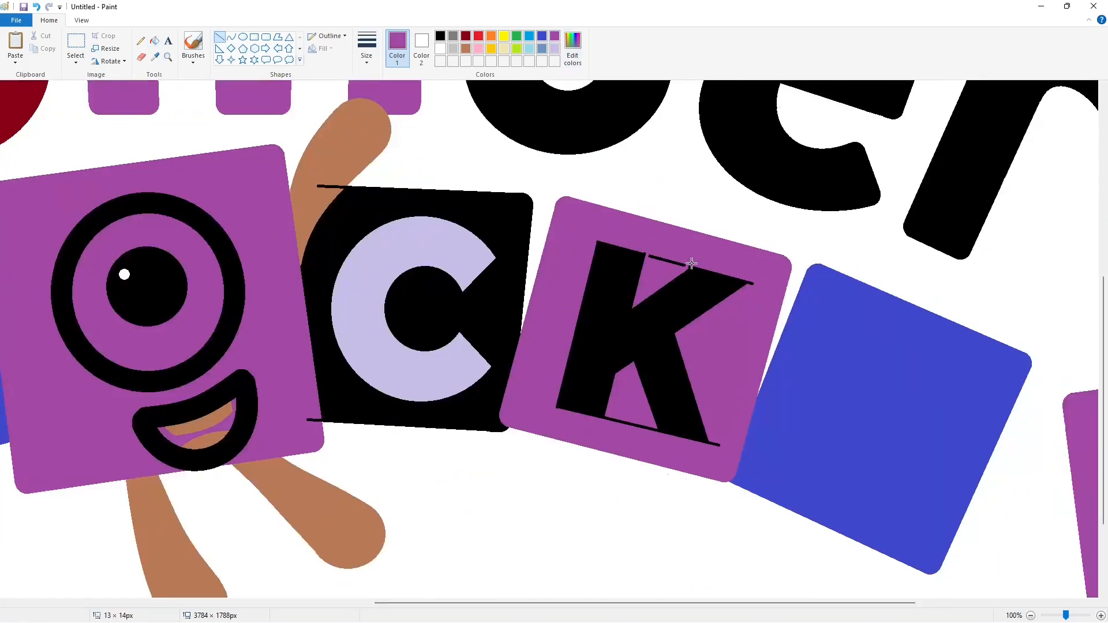
{"action": "left_click", "coordinate": [765, 298]}
{"action": "left_click", "coordinate": [154, 41]}
{"action": "left_click", "coordinate": [667, 257]}
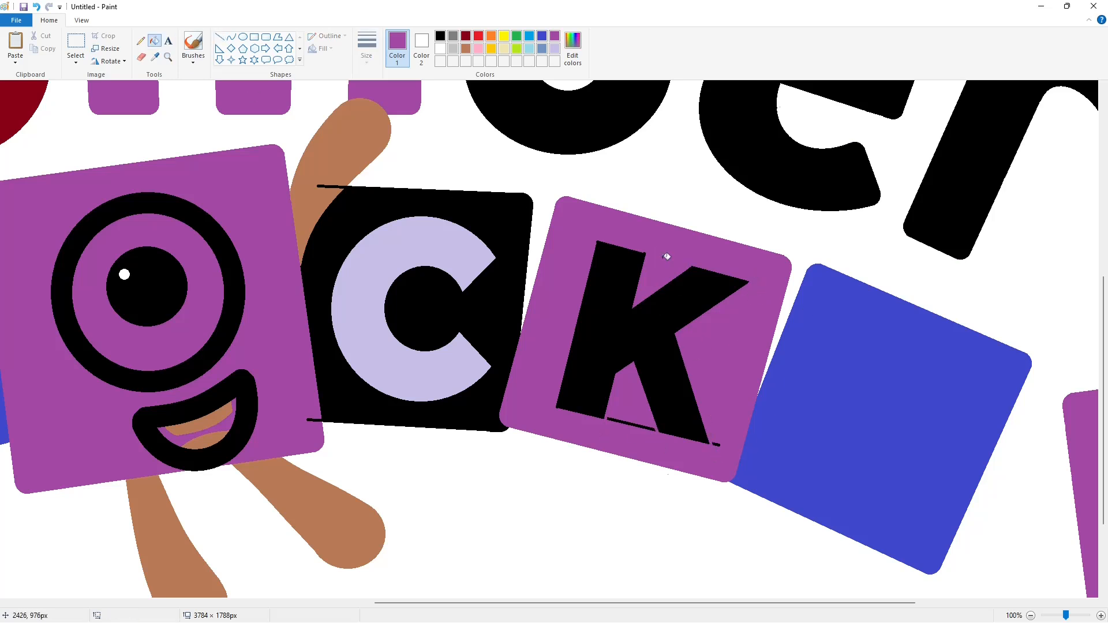
{"action": "left_click", "coordinate": [219, 36]}
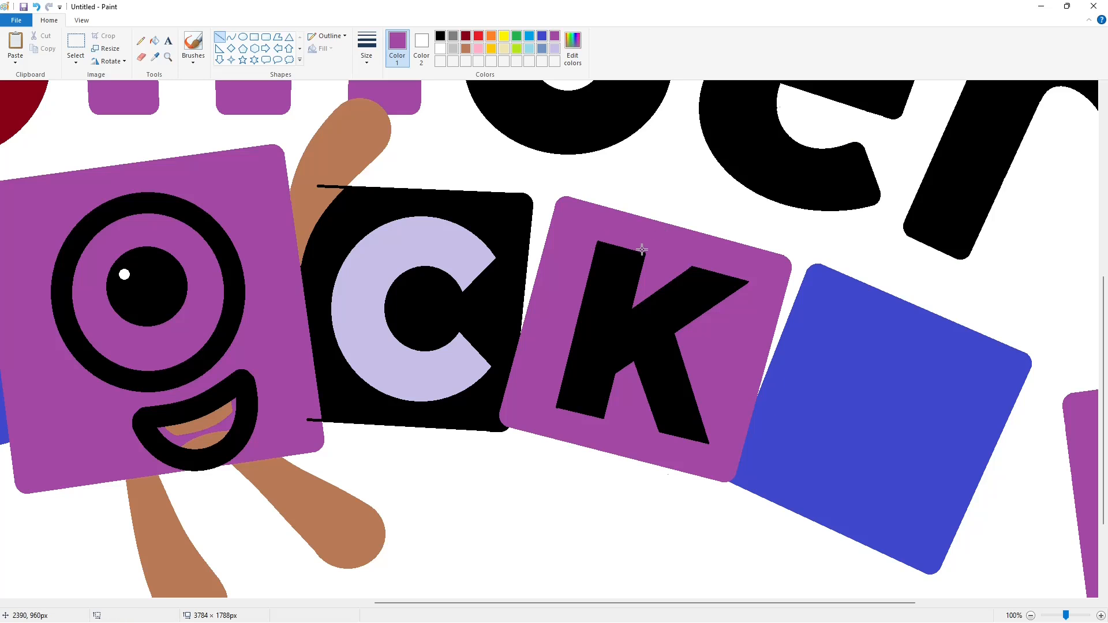
Recolor the last blue block lavender and draw the upper outline of a tilted capital S on it with black curves
{"action": "scroll", "coordinate": [957, 555], "scroll_direction": "down", "scroll_amount": 1}
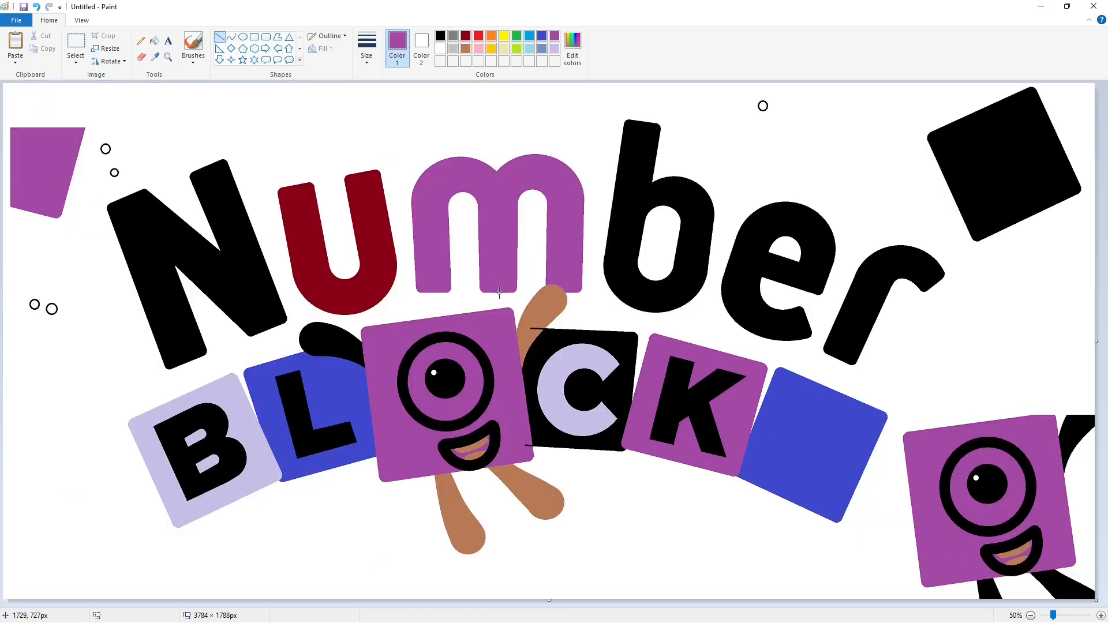
{"action": "left_click", "coordinate": [231, 36]}
{"action": "left_click", "coordinate": [440, 36]}
{"action": "mouse_move", "coordinate": [851, 425]}
{"action": "left_mouse_down"}
{"action": "mouse_move", "coordinate": [788, 414]}
{"action": "mouse_move", "coordinate": [823, 394]}
{"action": "mouse_move", "coordinate": [801, 390]}
{"action": "mouse_move", "coordinate": [778, 430]}
{"action": "left_mouse_up"}
{"action": "key", "text": "ctrl+z"}
{"action": "key", "text": "ctrl+z"}
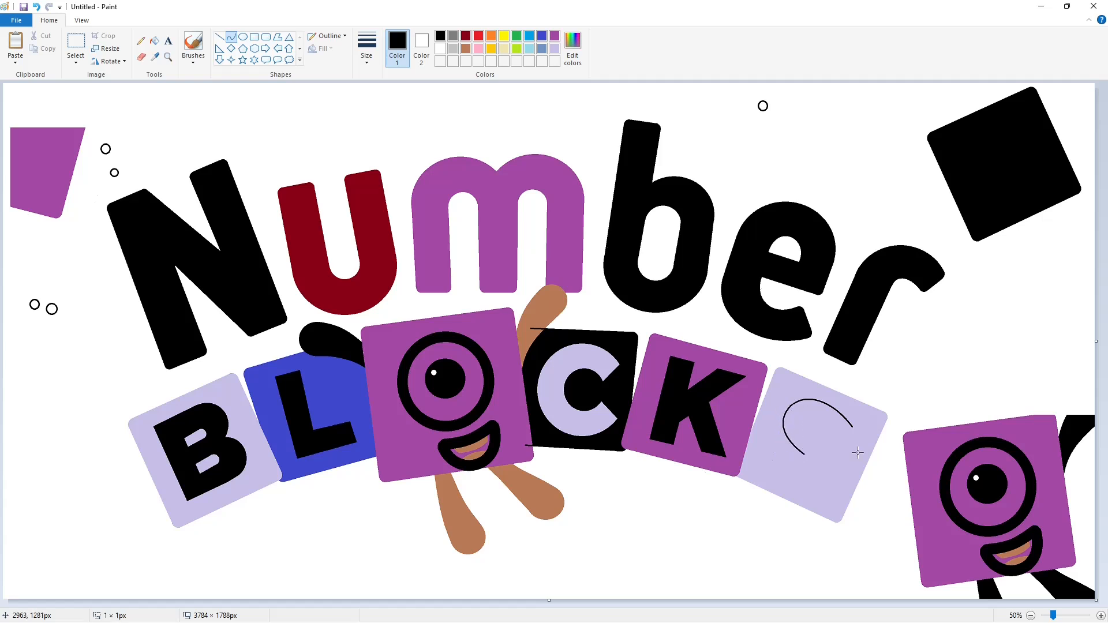
{"action": "left_click", "coordinate": [219, 37]}
{"action": "left_click", "coordinate": [231, 37]}
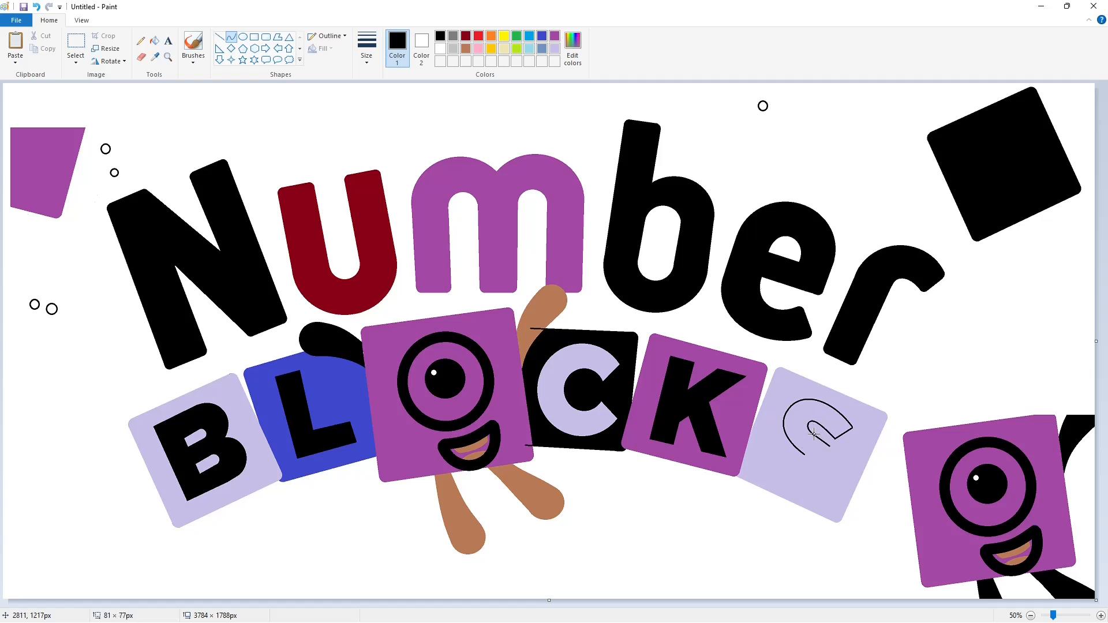
Add the black outer curve of the S's lower bowl, ending at its tail
{"action": "left_click_drag", "start_coordinate": [805, 455], "coordinate": [781, 448]}
{"action": "left_click_drag", "start_coordinate": [794, 451], "coordinate": [818, 522]}
{"action": "left_click", "coordinate": [805, 469]}
Close the S's lower end with a short black line and fill the letter black
{"action": "left_click", "coordinate": [1098, 615]}
{"action": "scroll", "coordinate": [546, 590], "scroll_direction": "down", "scroll_amount": 5}
{"action": "left_click_drag", "start_coordinate": [546, 602], "coordinate": [927, 602]}
{"action": "left_click", "coordinate": [219, 36]}
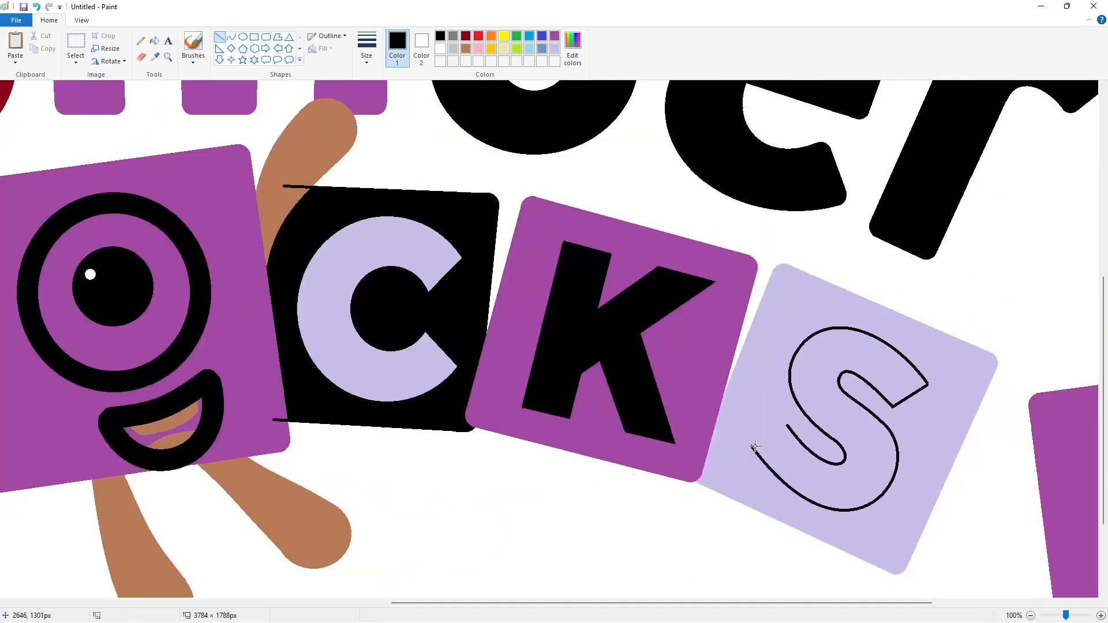
{"action": "left_click_drag", "start_coordinate": [752, 446], "coordinate": [788, 426]}
{"action": "left_click", "coordinate": [154, 41]}
{"action": "left_click", "coordinate": [825, 425]}
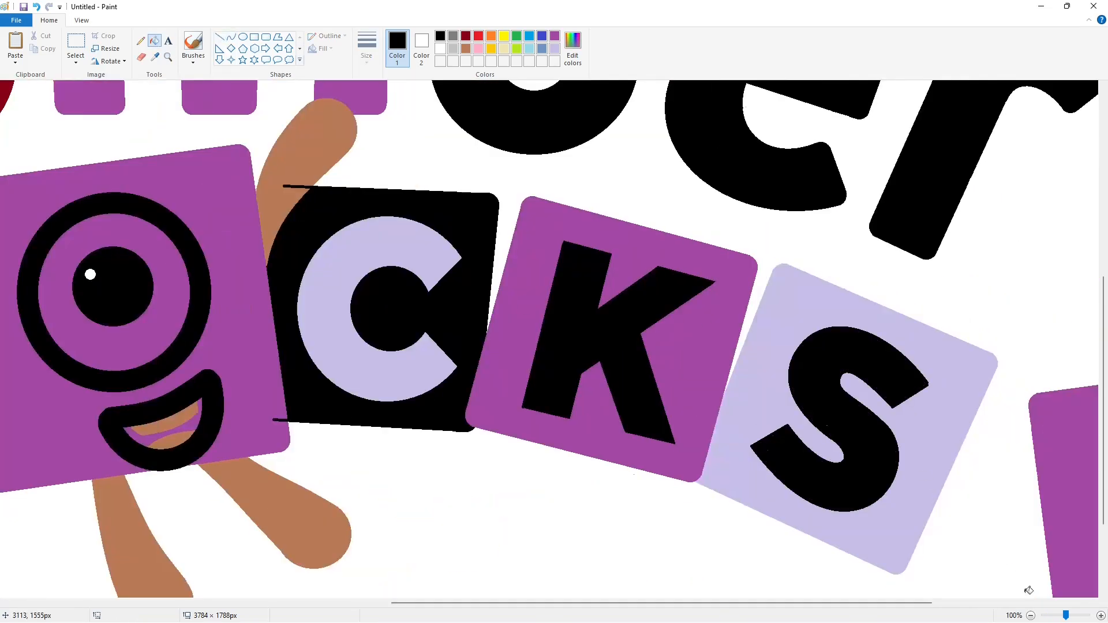
{"action": "left_click", "coordinate": [142, 41]}
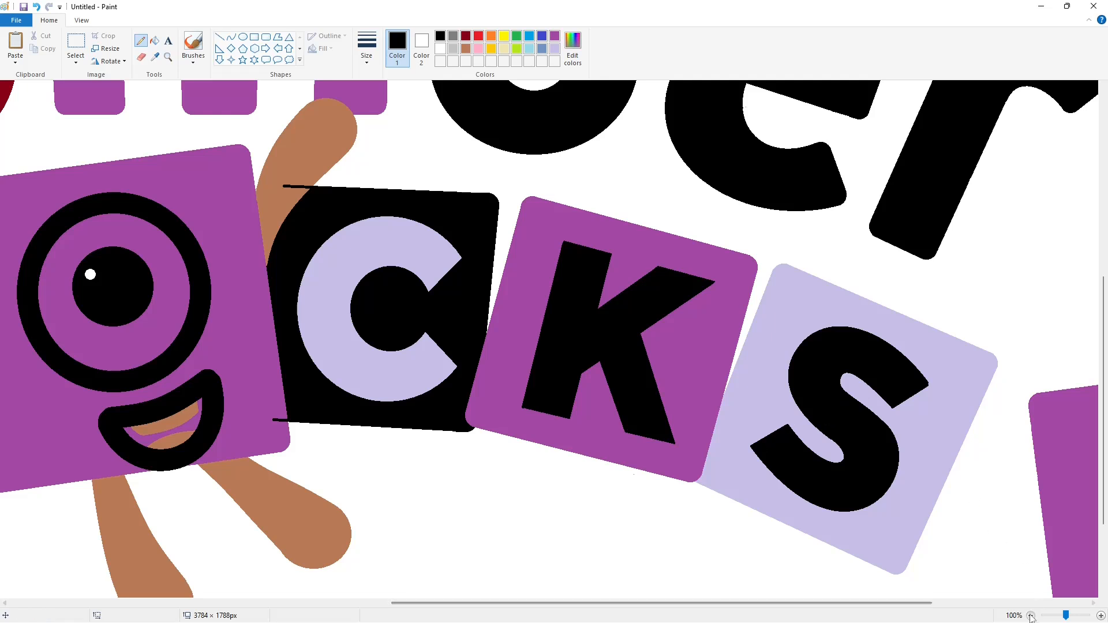
{"action": "scroll", "coordinate": [980, 532], "scroll_direction": "down", "scroll_amount": 1, "text": "ctrl"}
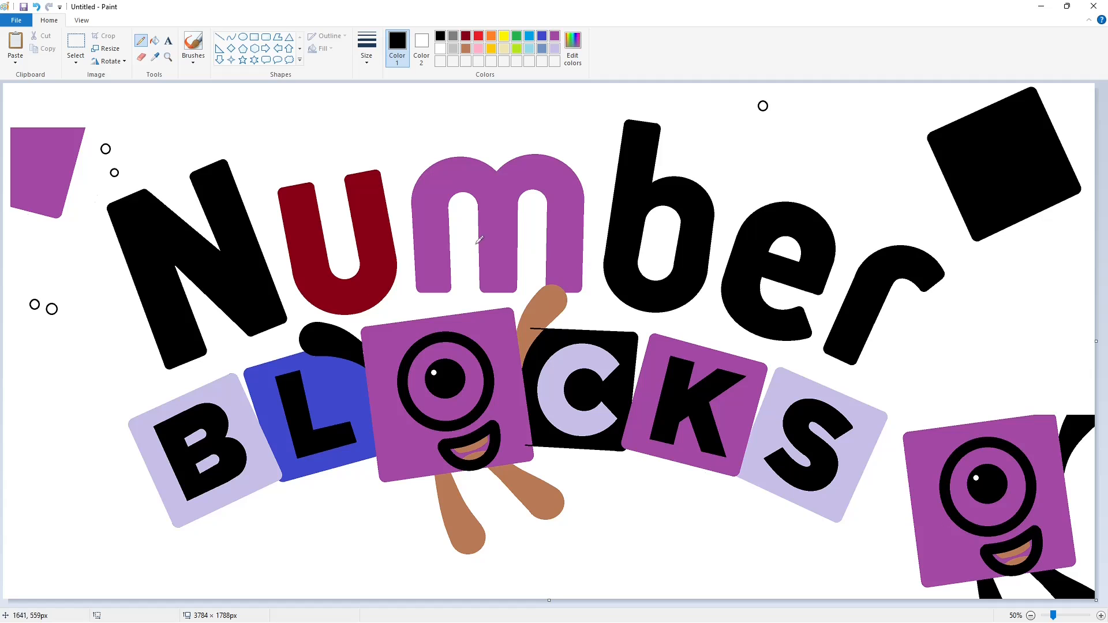
Fill the arm and both legs of the spare character copy brown
{"action": "left_click", "coordinate": [154, 40]}
{"action": "left_click", "coordinate": [440, 49]}
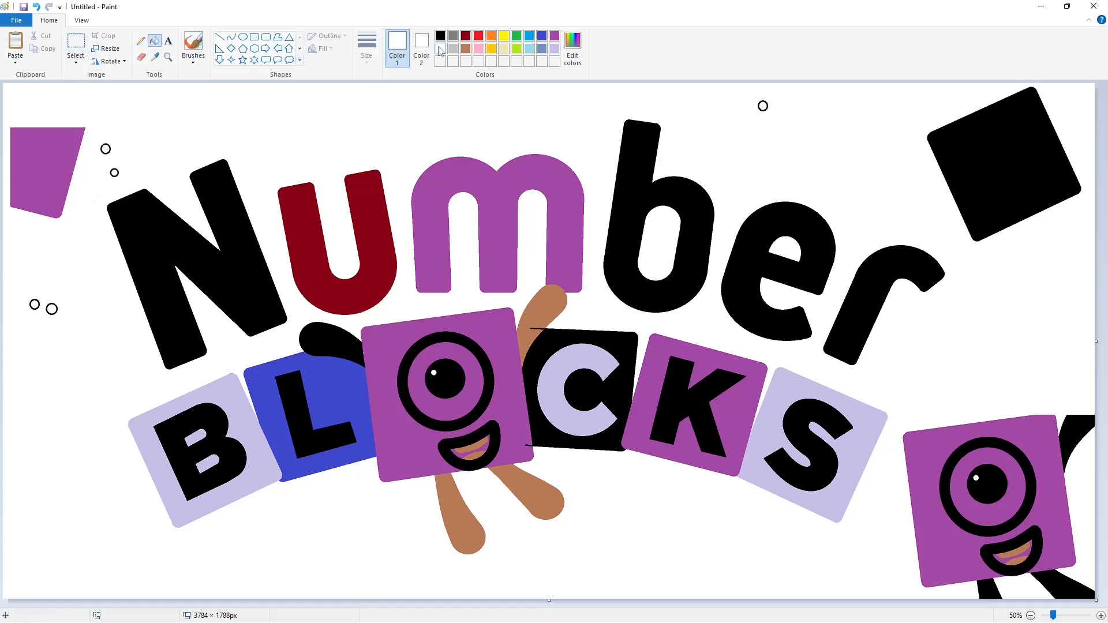
{"action": "left_click", "coordinate": [466, 48]}
{"action": "left_click", "coordinate": [1080, 430]}
{"action": "left_click", "coordinate": [1061, 589]}
{"action": "left_click", "coordinate": [988, 588]}
Copy the spare character with its brown limbs and paste it over the O character in the block row
{"action": "left_click", "coordinate": [76, 43]}
{"action": "left_click_drag", "start_coordinate": [894, 376], "coordinate": [1105, 621]}
{"action": "key", "text": "ctrl+c"}
{"action": "scroll", "coordinate": [660, 286], "scroll_direction": "up", "scroll_amount": 1}
{"action": "scroll", "coordinate": [642, 564], "scroll_direction": "down", "scroll_amount": 4}
{"action": "left_click_drag", "start_coordinate": [495, 603], "coordinate": [739, 602]}
{"action": "key", "text": "ctrl+v"}
{"action": "left_click_drag", "start_coordinate": [264, 287], "coordinate": [481, 274]}
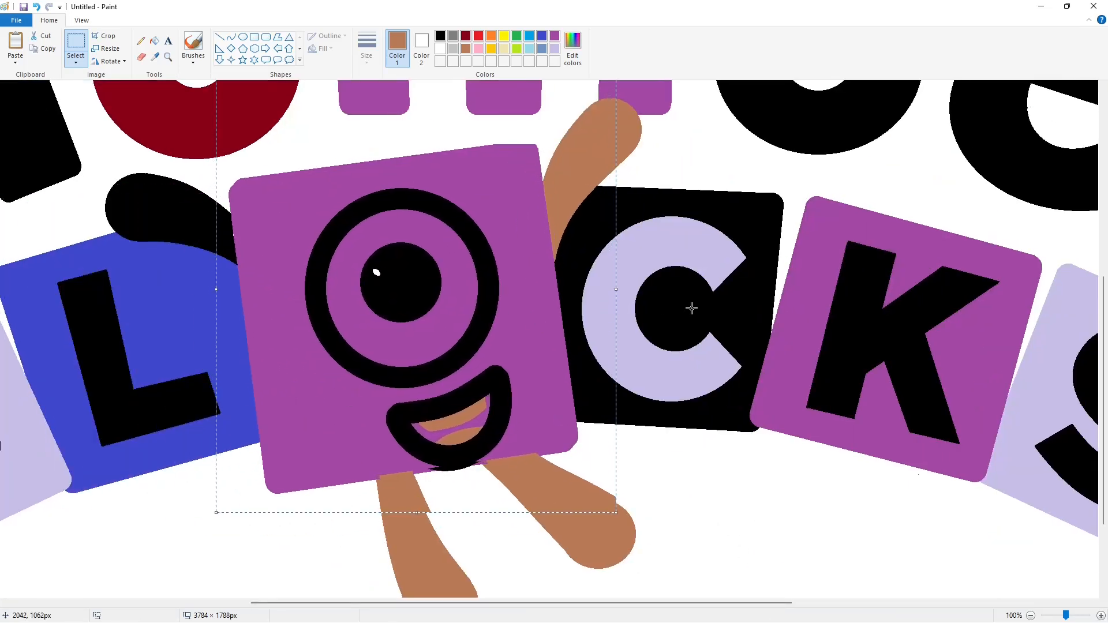
Nudge the pasted character until its body, arm and legs line up with the O character beneath, and deselect it
{"action": "key", "text": "Right"}
{"action": "key", "text": "Right"}
{"action": "key", "text": "Left"}
{"action": "key", "text": "Left"}
{"action": "key", "text": "Right"}
{"action": "key", "text": "Right"}
{"action": "key", "text": "Left"}
{"action": "key", "text": "Down"}
{"action": "key", "text": "Down"}
{"action": "key", "text": "Down"}
{"action": "key", "text": "Down"}
{"action": "key", "text": "Down"}
{"action": "key", "text": "Down"}
{"action": "key", "text": "Down"}
{"action": "key", "text": "Down"}
{"action": "key", "text": "Down"}
{"action": "key", "text": "Down"}
{"action": "key", "text": "Down"}
{"action": "key", "text": "Down"}
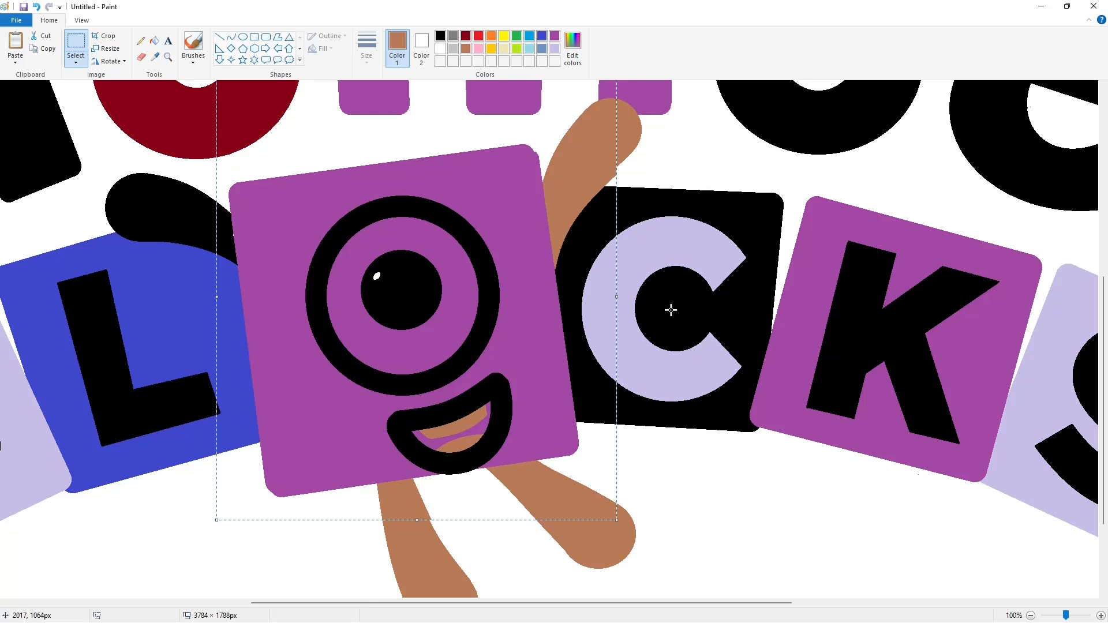
{"action": "mouse_move", "coordinate": [514, 341]}
{"action": "left_mouse_down"}
{"action": "mouse_move", "coordinate": [487, 337]}
{"action": "mouse_move", "coordinate": [500, 340]}
{"action": "left_mouse_up"}
{"action": "key", "text": "Right"}
{"action": "key", "text": "Right"}
{"action": "key", "text": "Right"}
{"action": "key", "text": "Right"}
{"action": "key", "text": "Right"}
{"action": "key", "text": "Right"}
{"action": "key", "text": "Right"}
{"action": "key", "text": "Right"}
{"action": "key", "text": "Right"}
{"action": "key", "text": "Right"}
{"action": "key", "text": "Right"}
{"action": "key", "text": "Right"}
{"action": "key", "text": "Right"}
{"action": "key", "text": "Right"}
{"action": "key", "text": "Right"}
{"action": "key", "text": "Right"}
{"action": "key", "text": "Right"}
{"action": "key", "text": "Right"}
{"action": "key", "text": "Right"}
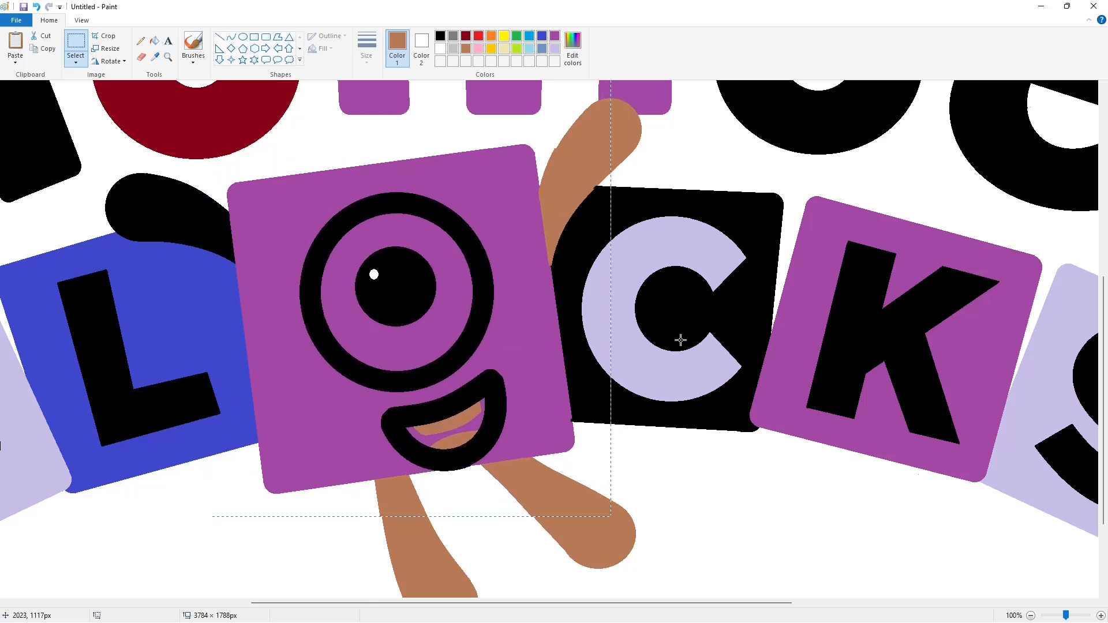
{"action": "left_click", "coordinate": [979, 564]}
{"action": "left_click", "coordinate": [1029, 615]}
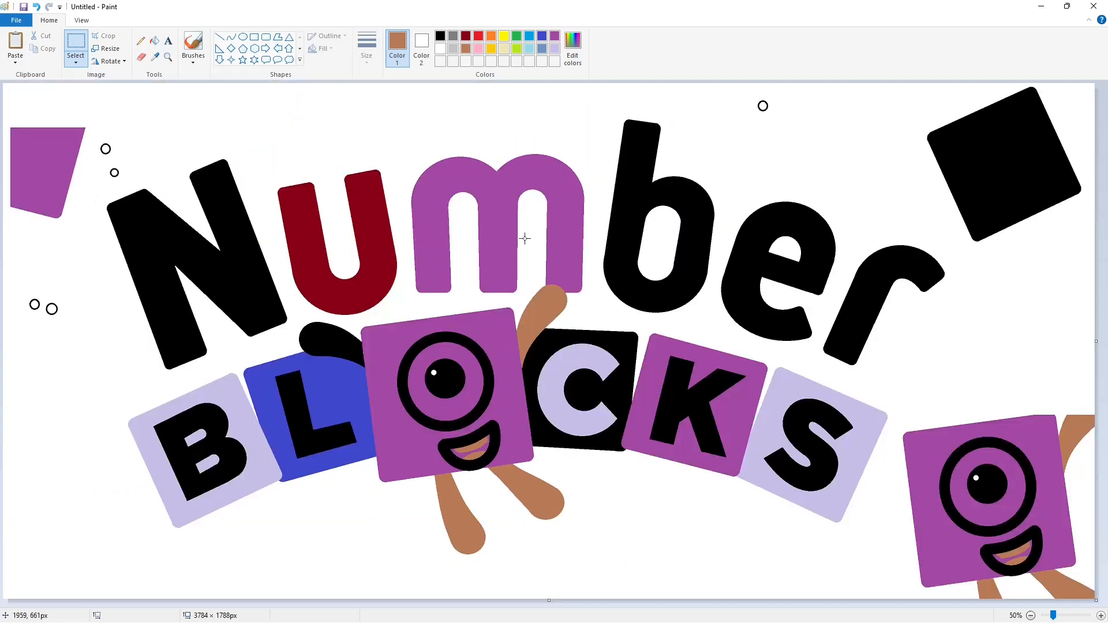
Erase the spare character copy and the spare black and purple blocks by filling their parts white
{"action": "left_click", "coordinate": [154, 40]}
{"action": "left_click", "coordinate": [439, 48]}
{"action": "left_click", "coordinate": [989, 488]}
{"action": "left_click", "coordinate": [986, 455]}
{"action": "left_click", "coordinate": [986, 443]}
{"action": "left_click", "coordinate": [1046, 443]}
{"action": "left_click", "coordinate": [1066, 444]}
{"action": "left_click", "coordinate": [1026, 546]}
{"action": "left_click", "coordinate": [1037, 542]}
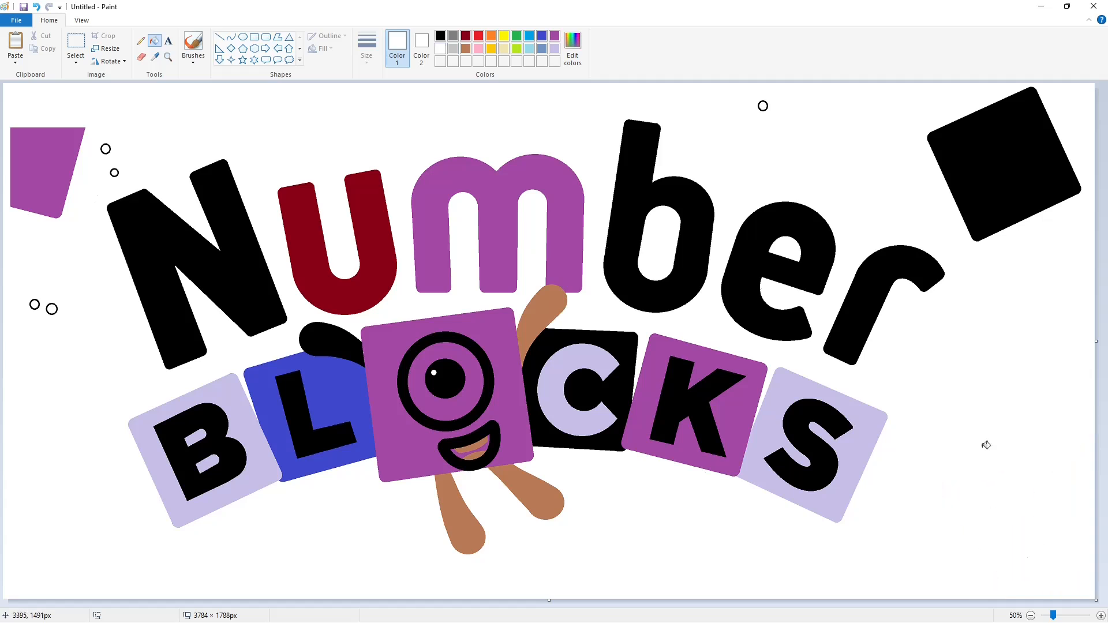
{"action": "left_click", "coordinate": [988, 190]}
{"action": "left_click", "coordinate": [58, 167]}
Remove the five small circles around the lettering by filling each one black and then white
{"action": "left_click", "coordinate": [440, 35]}
{"action": "left_click", "coordinate": [762, 106]}
{"action": "left_click", "coordinate": [105, 148]}
{"action": "left_click", "coordinate": [115, 172]}
{"action": "left_click", "coordinate": [52, 308]}
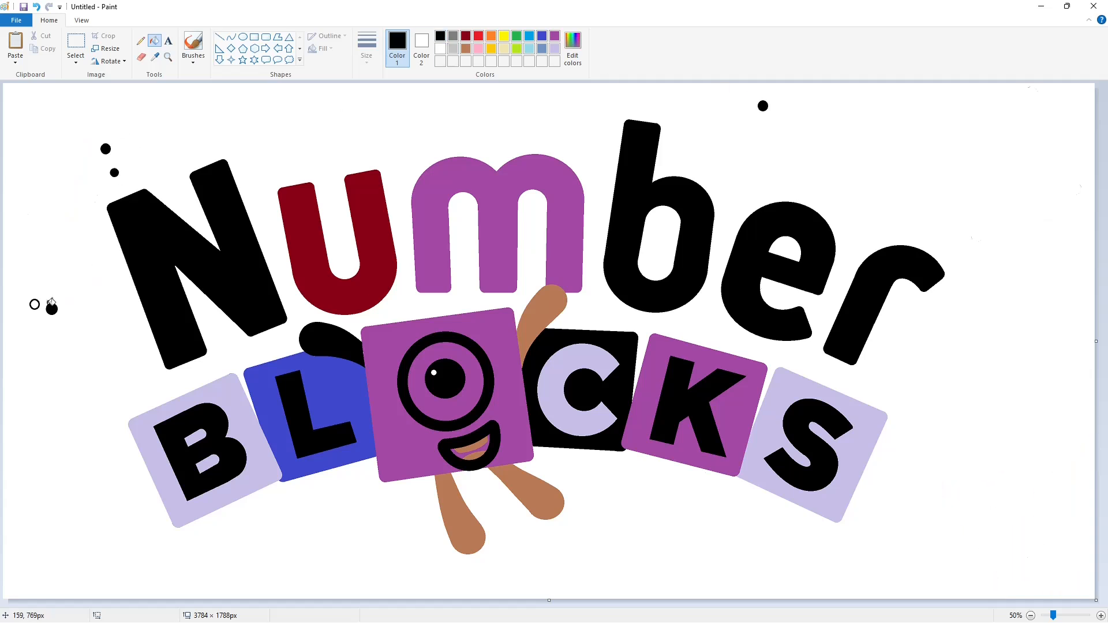
{"action": "left_click", "coordinate": [35, 304]}
{"action": "left_click", "coordinate": [439, 48]}
{"action": "left_click", "coordinate": [762, 106]}
{"action": "left_click", "coordinate": [105, 149]}
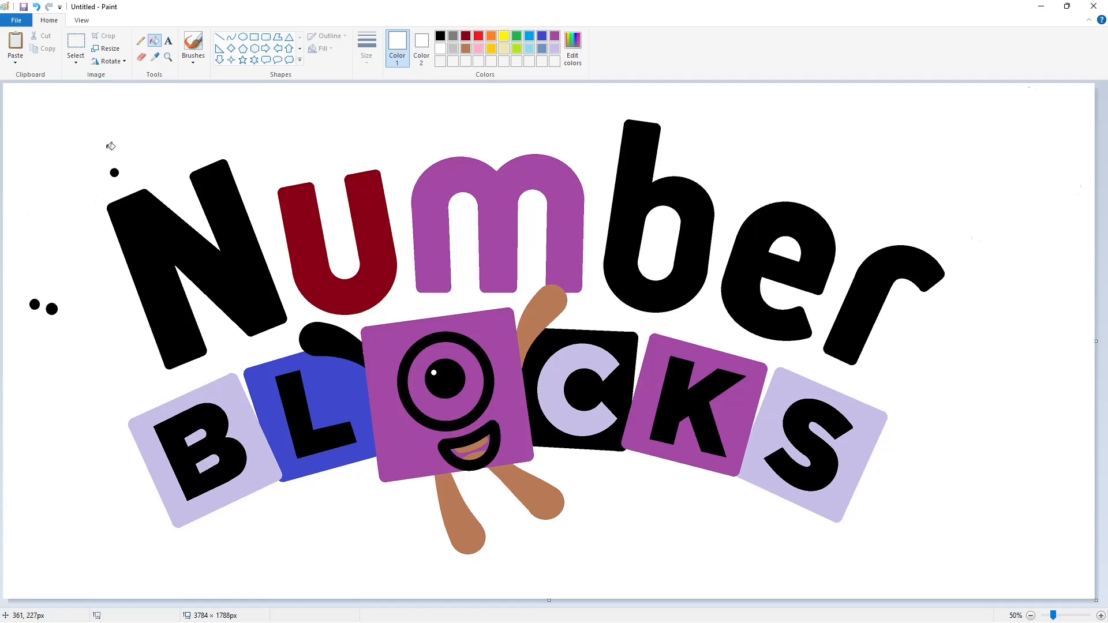
{"action": "left_click", "coordinate": [114, 172]}
{"action": "left_click", "coordinate": [52, 309]}
{"action": "left_click", "coordinate": [35, 304]}
Draw a blue line down the outer edge of the letter L's stem to trim it
{"action": "left_click", "coordinate": [541, 35]}
{"action": "left_click", "coordinate": [219, 37]}
{"action": "scroll", "coordinate": [648, 460], "scroll_direction": "up", "scroll_amount": 1}
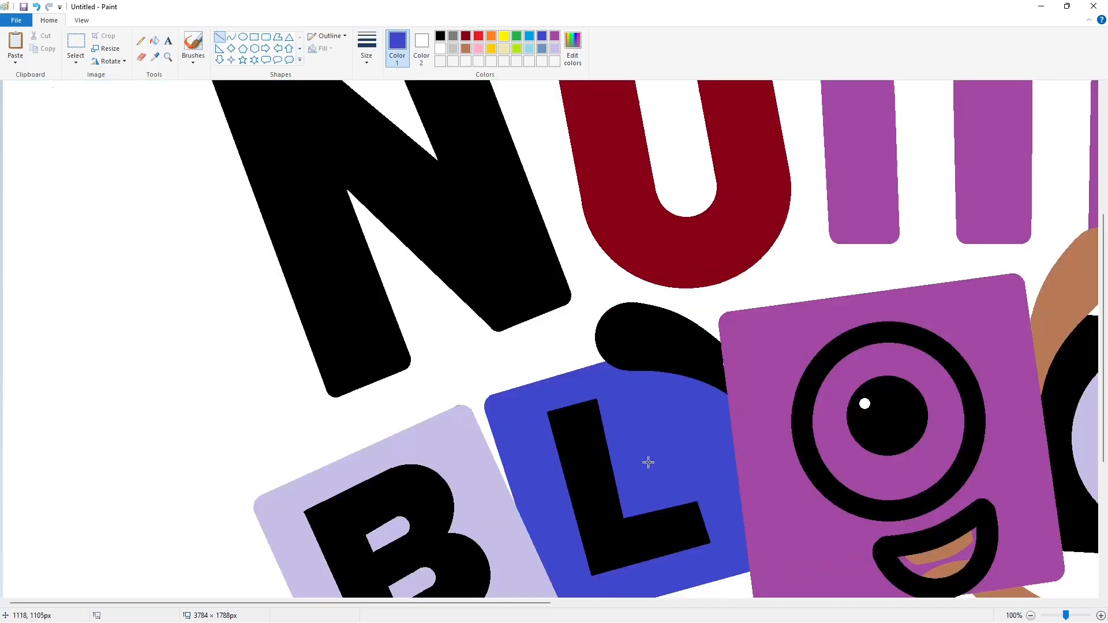
{"action": "scroll", "coordinate": [554, 280], "scroll_direction": "down", "scroll_amount": 2}
{"action": "left_click_drag", "start_coordinate": [595, 459], "coordinate": [553, 267]}
{"action": "key", "text": "Left"}
{"action": "key", "text": "Left"}
{"action": "key", "text": "Left"}
{"action": "key", "text": "Left"}
{"action": "key", "text": "Left"}
{"action": "key", "text": "Left"}
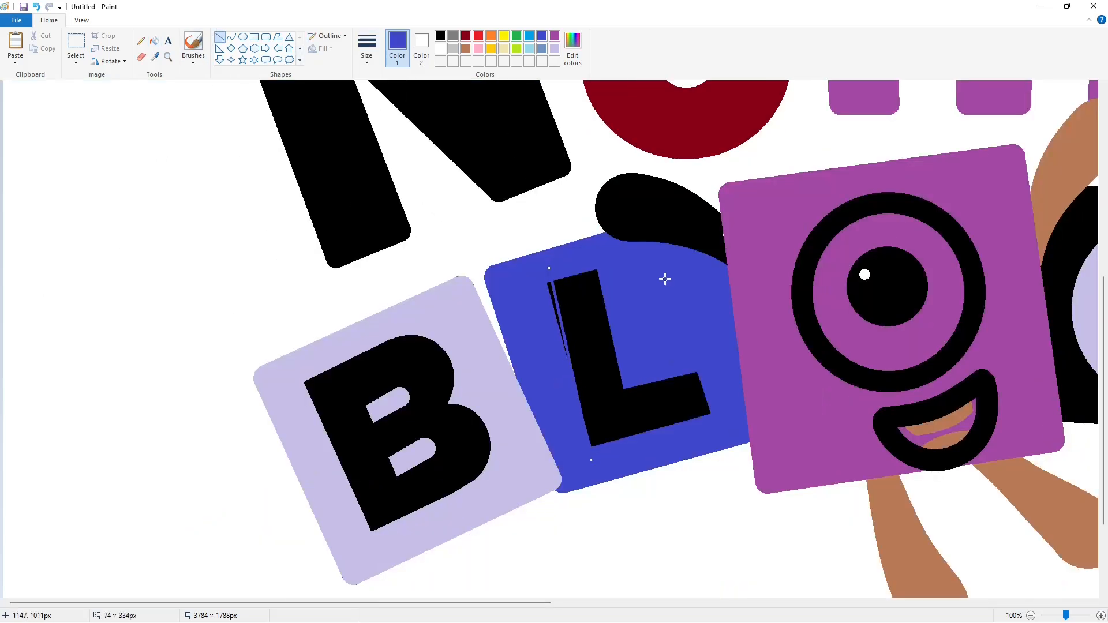
Trim the end of the L's foot with a blue line and fill the cut-off stem sliver blue
{"action": "left_click", "coordinate": [694, 365]}
{"action": "left_click_drag", "start_coordinate": [711, 424], "coordinate": [695, 357]}
{"action": "key", "text": "Left"}
{"action": "left_click", "coordinate": [712, 421]}
{"action": "left_click", "coordinate": [155, 40]}
{"action": "left_click", "coordinate": [550, 289]}
{"action": "left_click", "coordinate": [219, 36]}
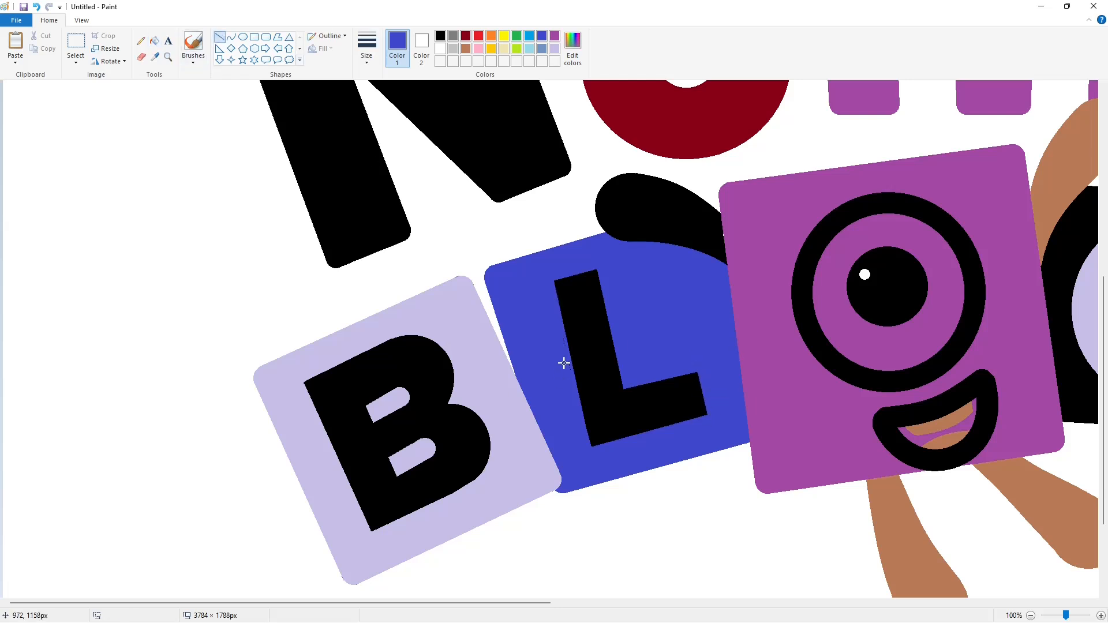
{"action": "scroll", "coordinate": [920, 509], "scroll_direction": "down", "scroll_amount": 1}
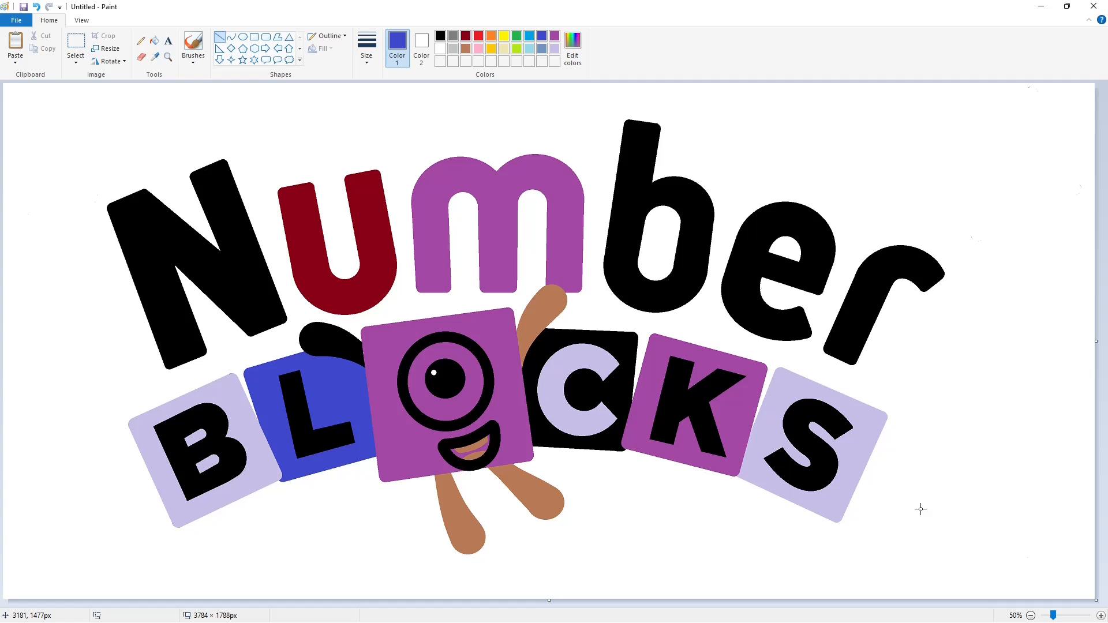
Create two custom colors: a darker red based on the palette red and a brighter green based on the palette green
{"action": "left_click", "coordinate": [478, 36]}
{"action": "left_click", "coordinate": [572, 47]}
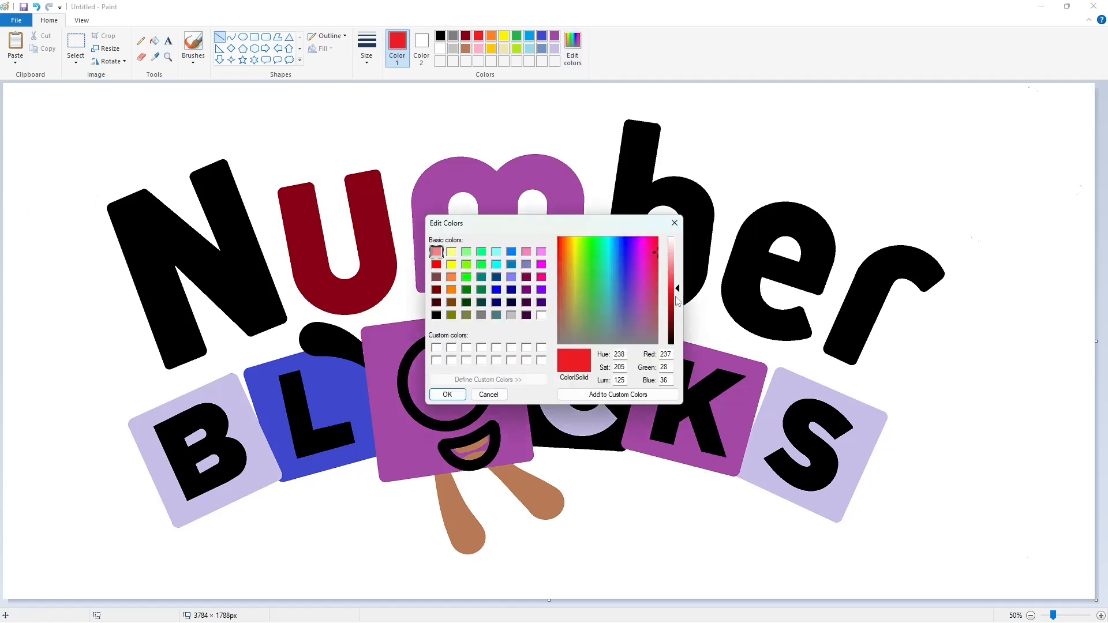
{"action": "left_click", "coordinate": [447, 394]}
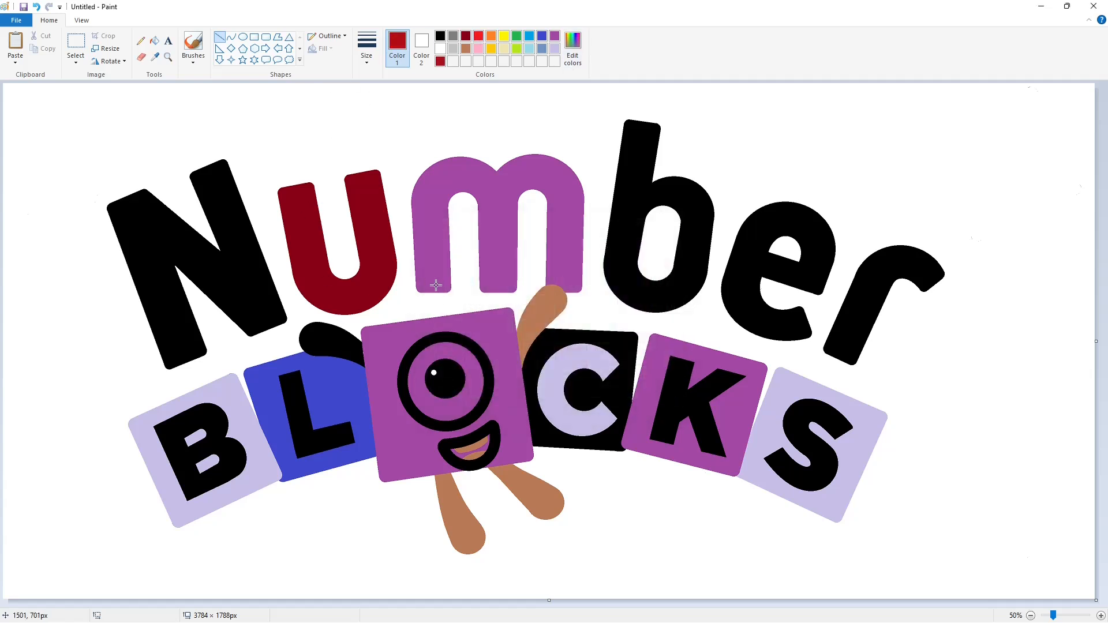
{"action": "left_click", "coordinate": [516, 36]}
{"action": "left_click", "coordinate": [573, 46]}
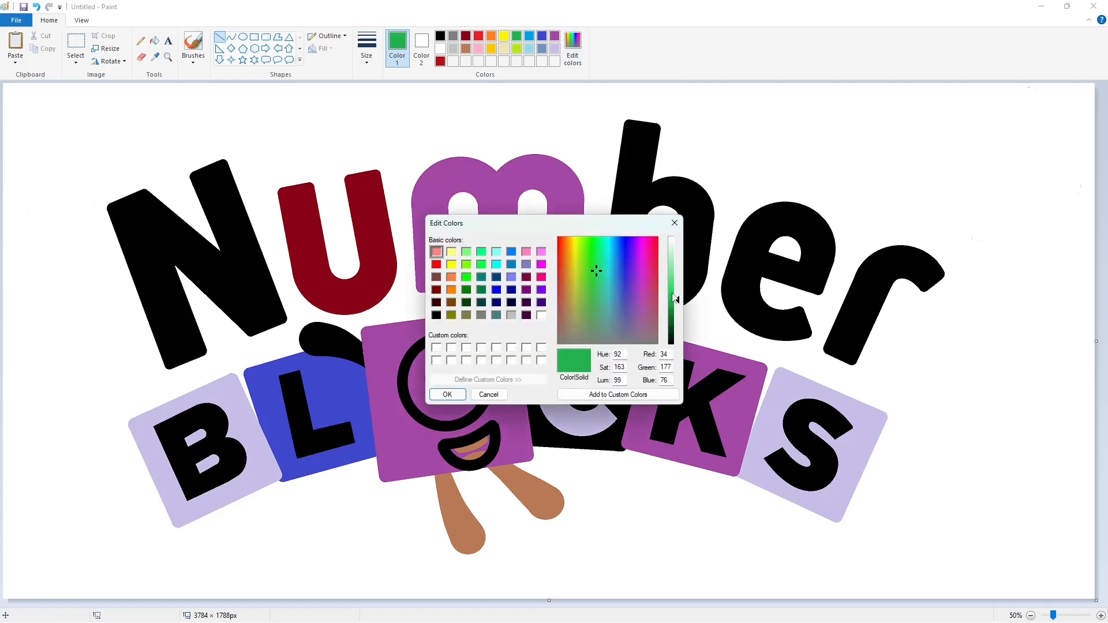
{"action": "left_click", "coordinate": [447, 394]}
Create a darker blue-gray custom color based on the palette's blue-gray
{"action": "left_click", "coordinate": [542, 49]}
{"action": "left_click", "coordinate": [572, 46]}
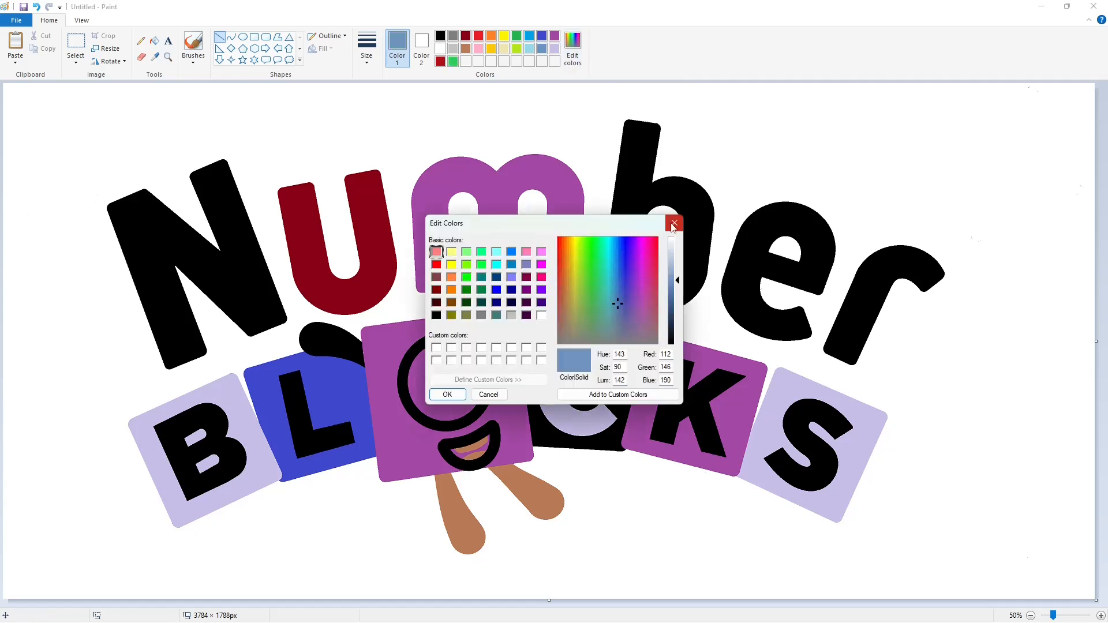
{"action": "left_click", "coordinate": [677, 295]}
{"action": "left_click", "coordinate": [453, 393]}
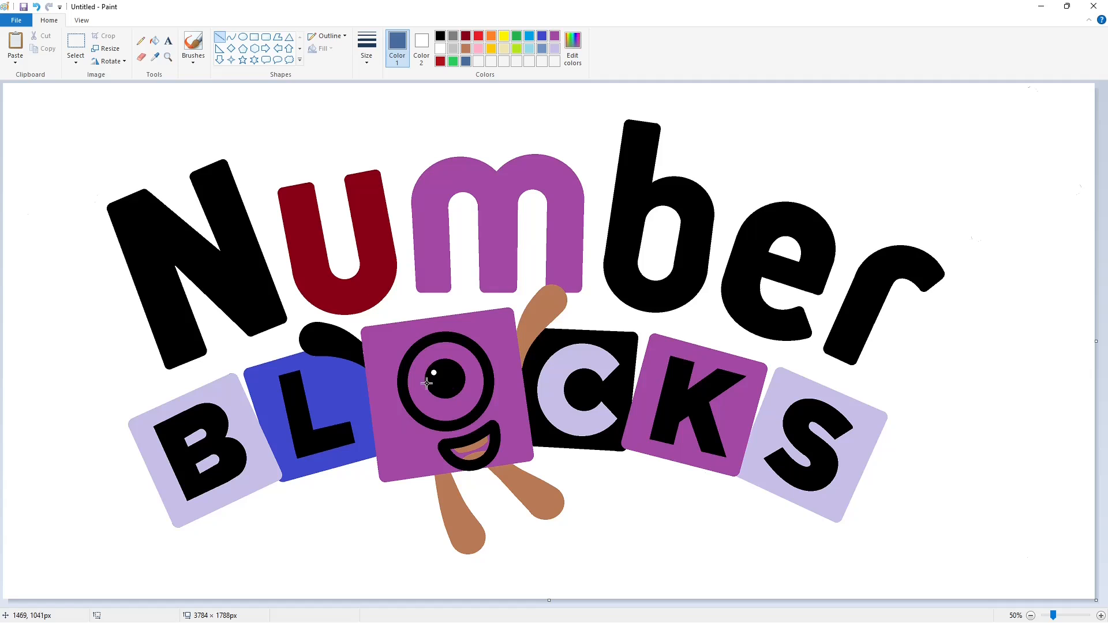
{"action": "left_click", "coordinate": [554, 36]}
{"action": "left_click", "coordinate": [572, 48]}
{"action": "left_click", "coordinate": [642, 299]}
{"action": "left_click", "coordinate": [674, 223]}
Create a violet custom color based on the palette's indigo
{"action": "left_click", "coordinate": [542, 35]}
{"action": "left_click", "coordinate": [573, 48]}
{"action": "left_click", "coordinate": [626, 279]}
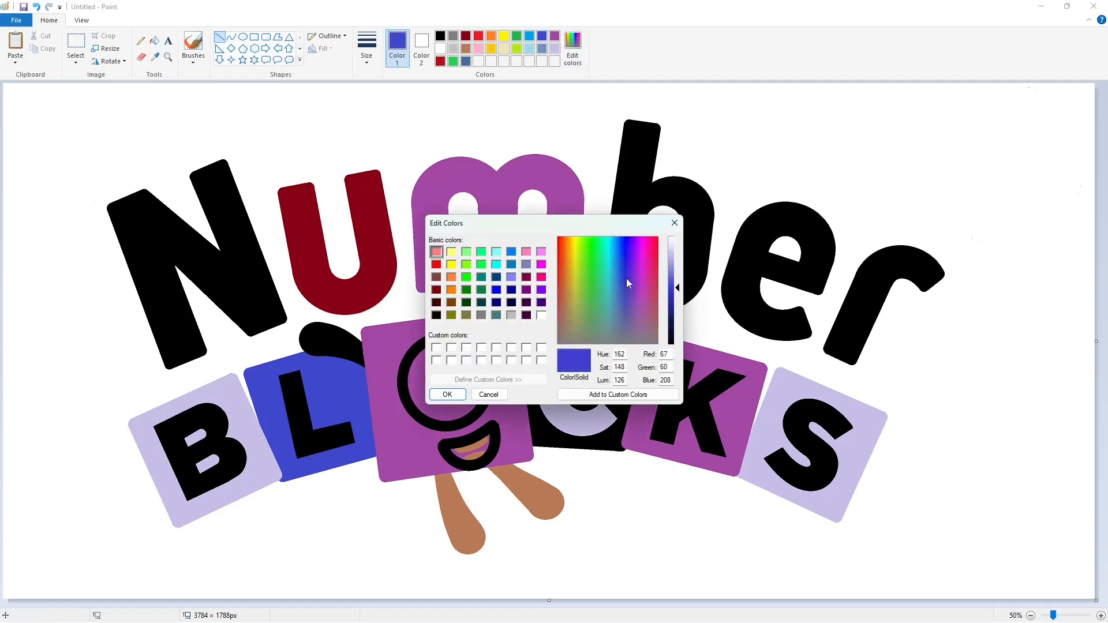
{"action": "left_click", "coordinate": [633, 277]}
{"action": "left_click", "coordinate": [671, 282]}
{"action": "left_click", "coordinate": [447, 395]}
Fill the letter N red, the u orange and the m gold
{"action": "left_click", "coordinate": [154, 41]}
{"action": "left_click", "coordinate": [478, 36]}
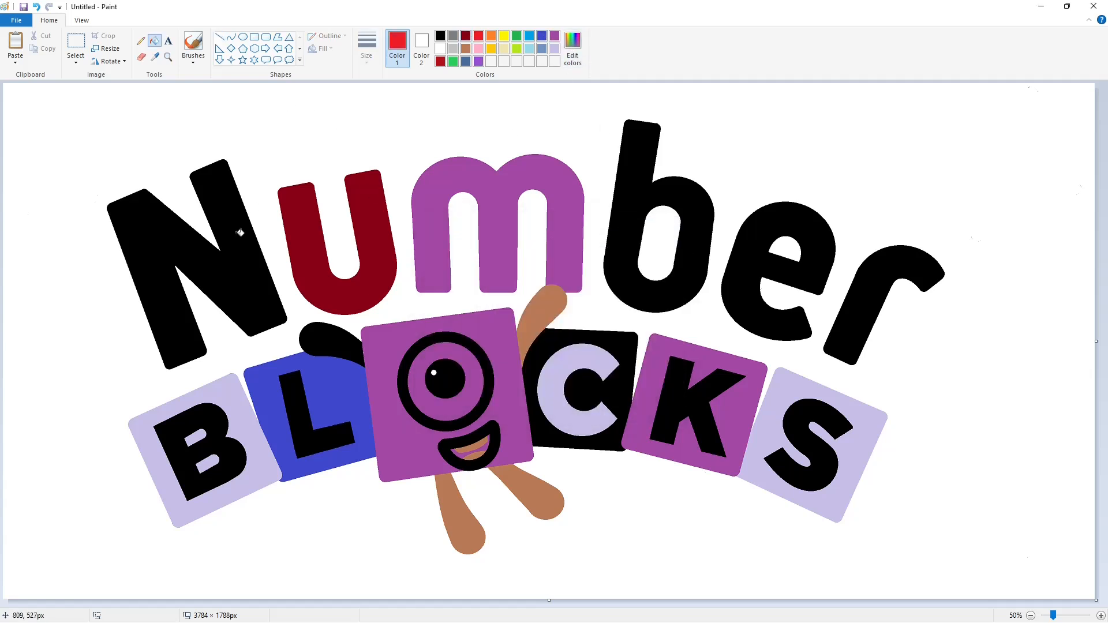
{"action": "left_click", "coordinate": [240, 233]}
{"action": "left_click", "coordinate": [491, 36]}
{"action": "left_click", "coordinate": [375, 203]}
{"action": "left_click", "coordinate": [491, 48]}
{"action": "left_click", "coordinate": [496, 188]}
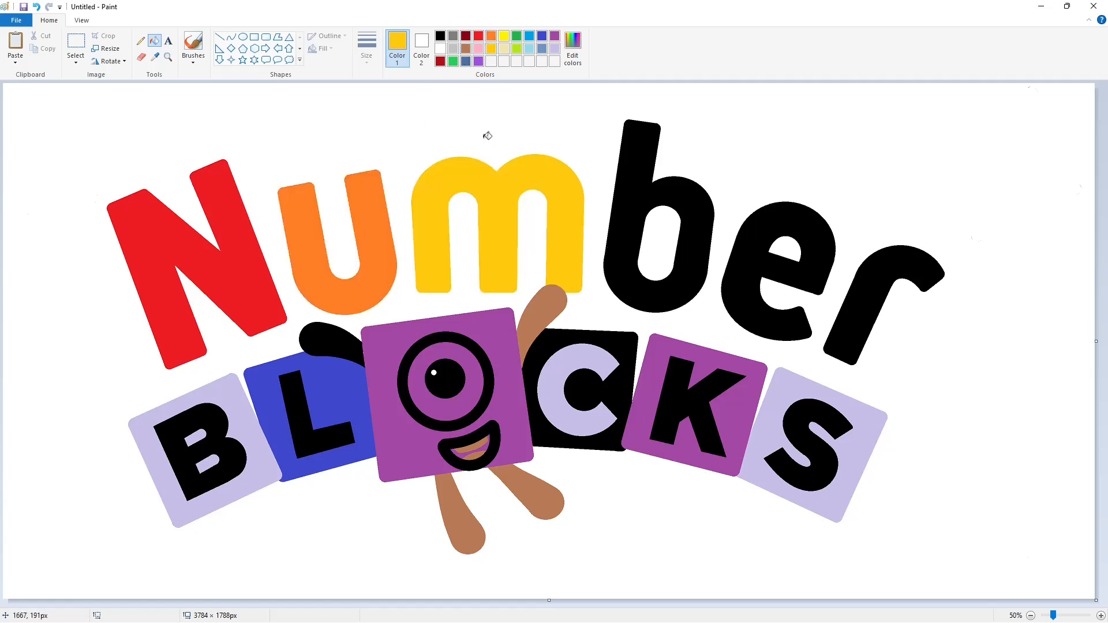
Fill the letter b with the custom green, the e with turquoise blue and the r with the custom violet
{"action": "left_click", "coordinate": [452, 61]}
{"action": "left_click", "coordinate": [632, 186]}
{"action": "left_click", "coordinate": [529, 35]}
{"action": "left_click", "coordinate": [801, 268]}
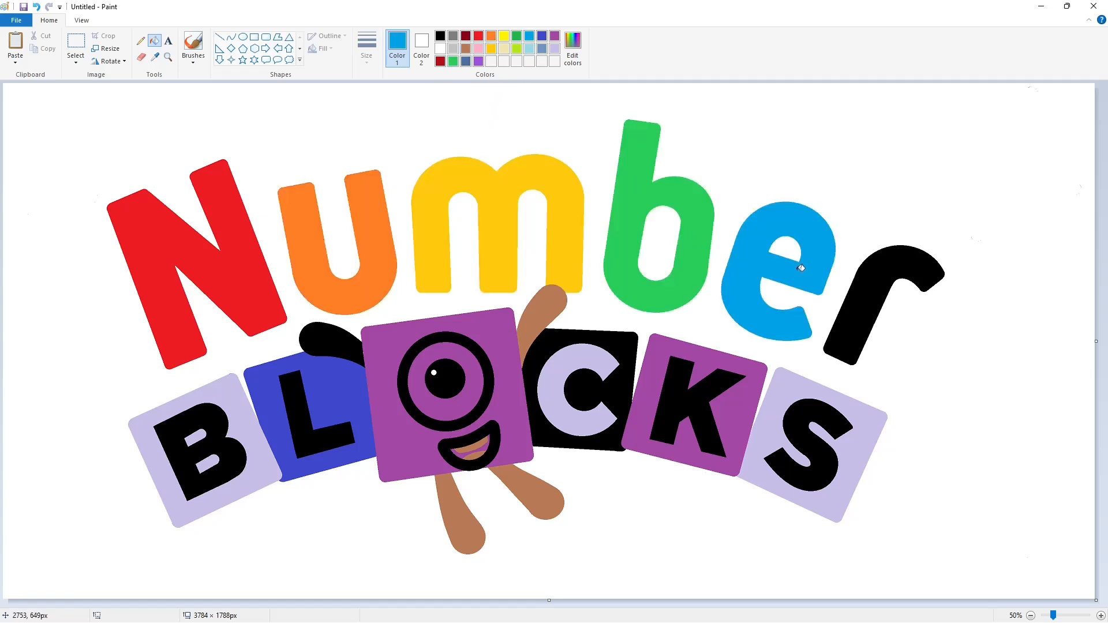
{"action": "left_click", "coordinate": [478, 62]}
{"action": "left_click", "coordinate": [871, 303]}
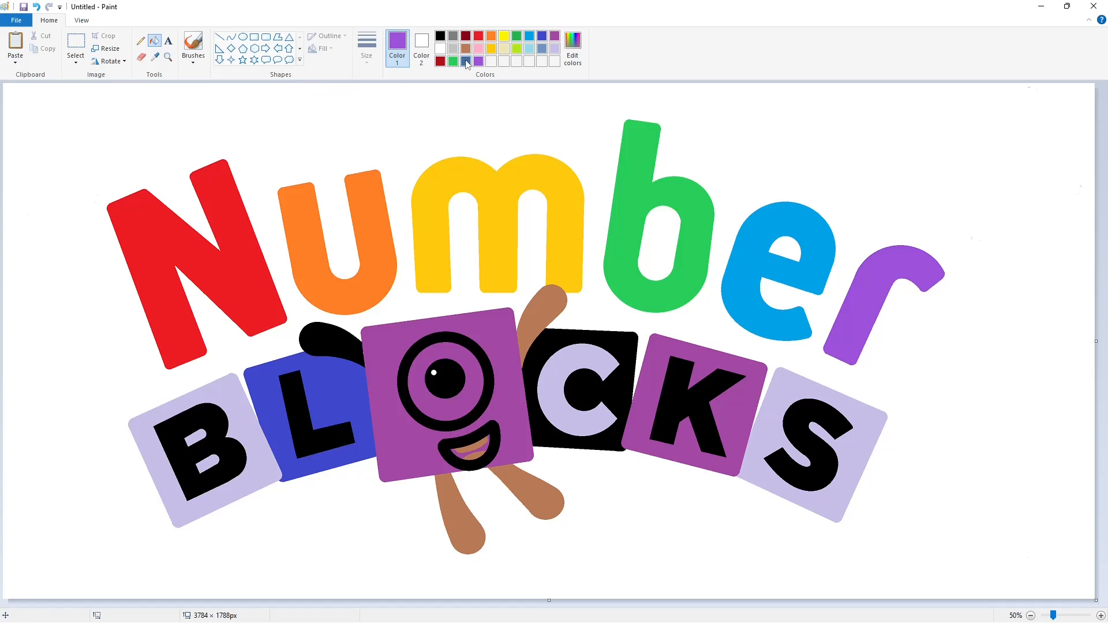
Fill the block behind the letter B with the custom dark blue-gray
{"action": "left_click", "coordinate": [465, 61]}
{"action": "left_click", "coordinate": [242, 420]}
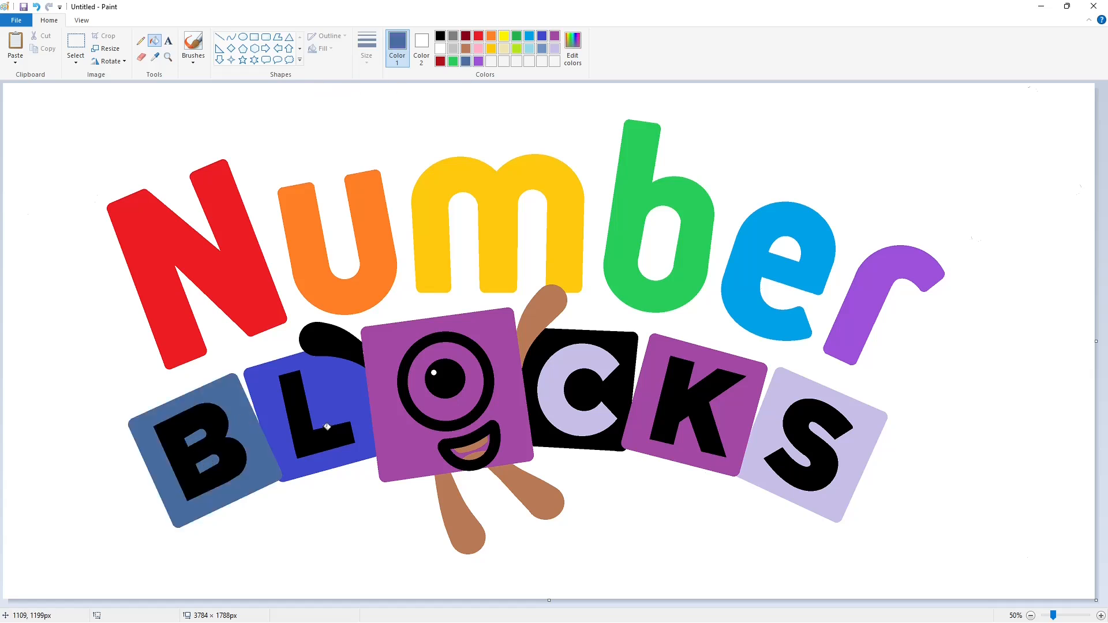
Fill the blocks behind the letters C and S with the custom dark blue-gray, and the L block with the palette's blue-gray
{"action": "left_click", "coordinate": [591, 388]}
{"action": "left_click", "coordinate": [766, 440]}
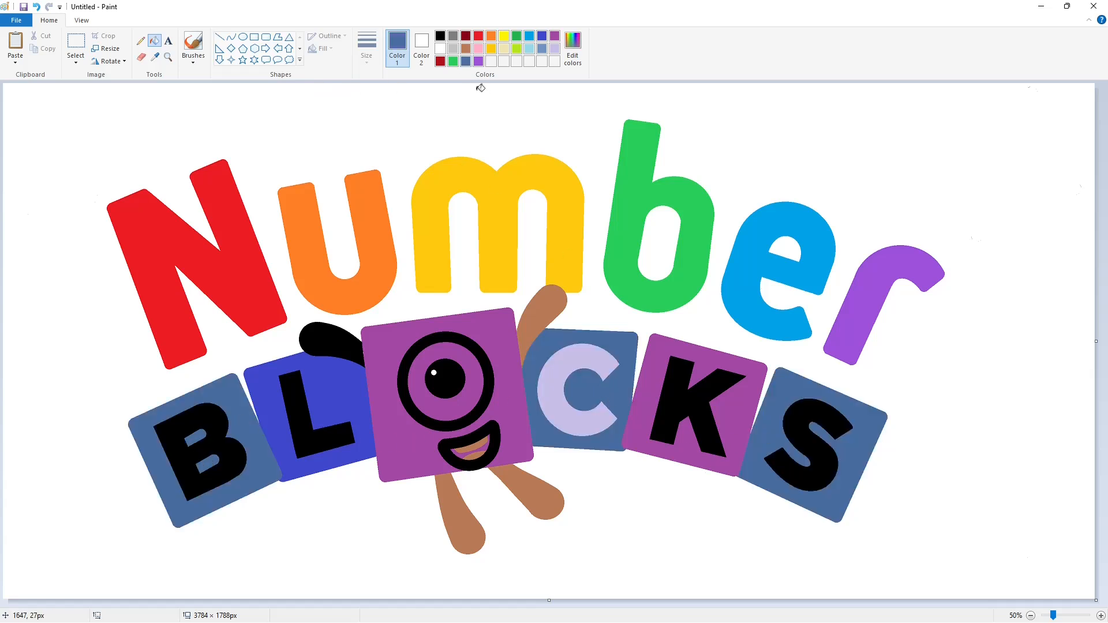
{"action": "left_click", "coordinate": [542, 48]}
{"action": "left_click", "coordinate": [281, 407]}
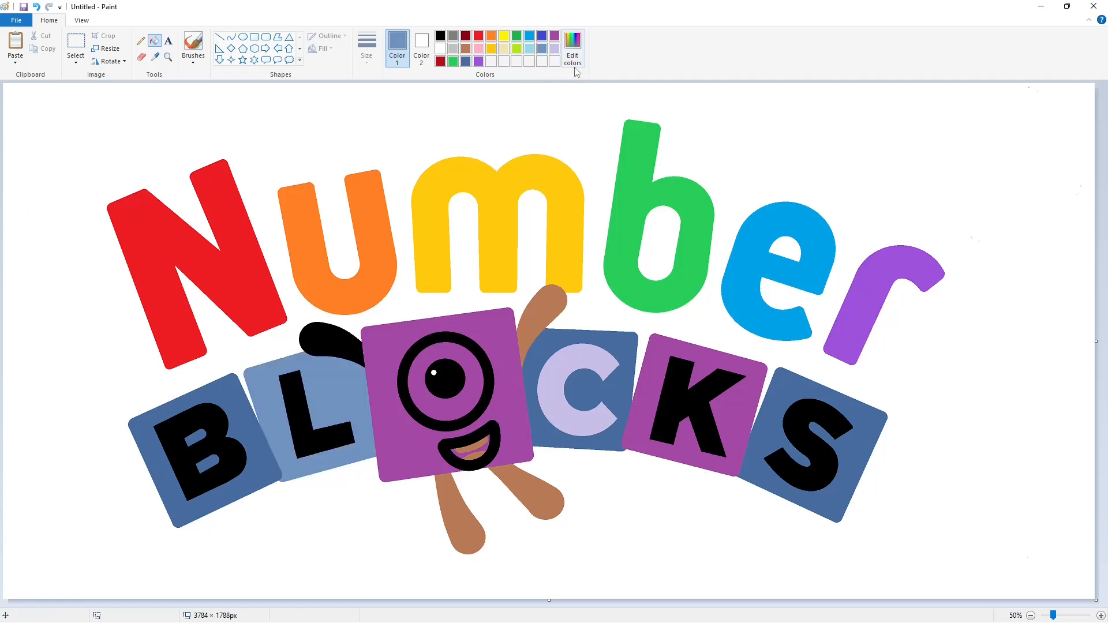
Create a lighter custom color from the blue-gray and fill the blocks behind the letters L and K with it
{"action": "left_click", "coordinate": [573, 46]}
{"action": "left_click_drag", "start_coordinate": [674, 286], "coordinate": [673, 276]}
{"action": "left_click", "coordinate": [447, 394]}
{"action": "left_click", "coordinate": [350, 399]}
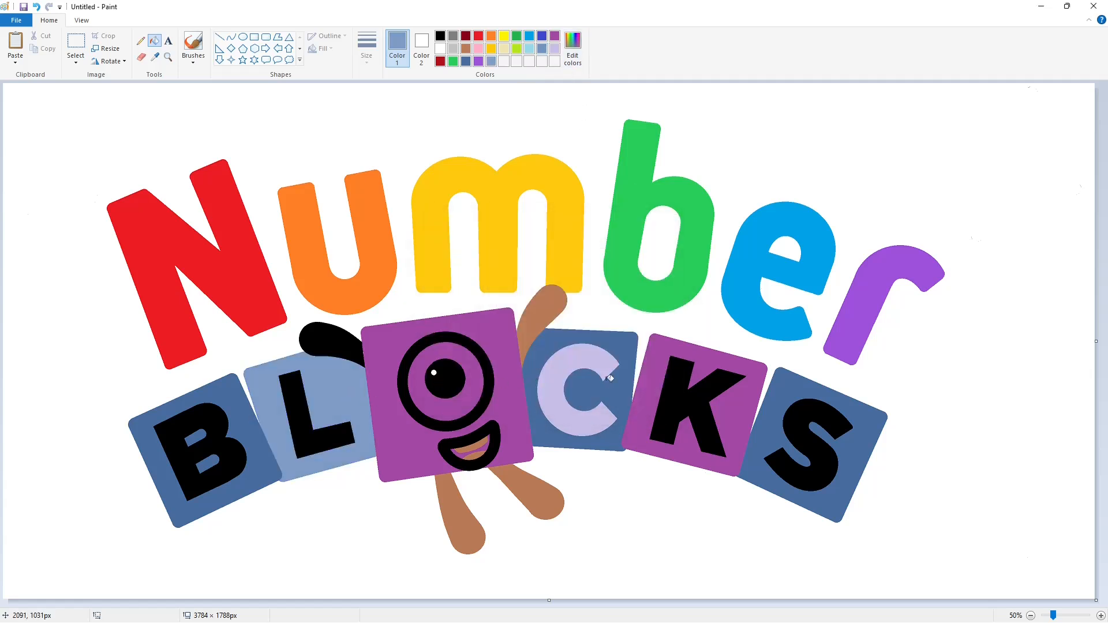
{"action": "left_click", "coordinate": [651, 376]}
Fill the letters B, L, C, K and S white
{"action": "left_click", "coordinate": [440, 49]}
{"action": "left_click", "coordinate": [237, 427]}
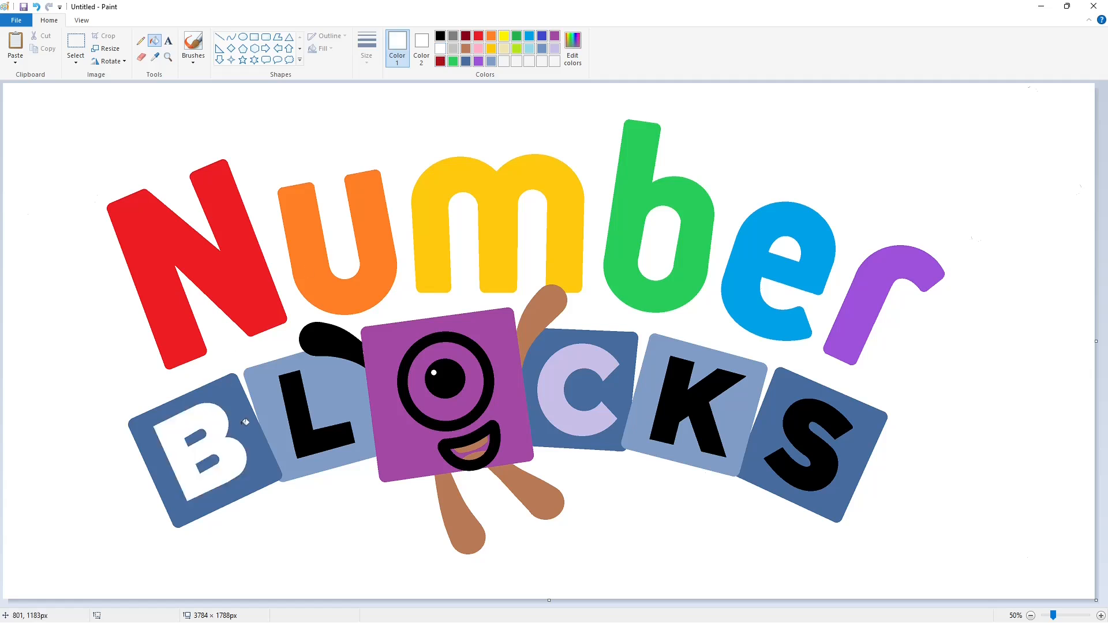
{"action": "left_click", "coordinate": [304, 422]}
{"action": "left_click", "coordinate": [543, 405]}
{"action": "left_click", "coordinate": [659, 407]}
{"action": "left_click", "coordinate": [822, 453]}
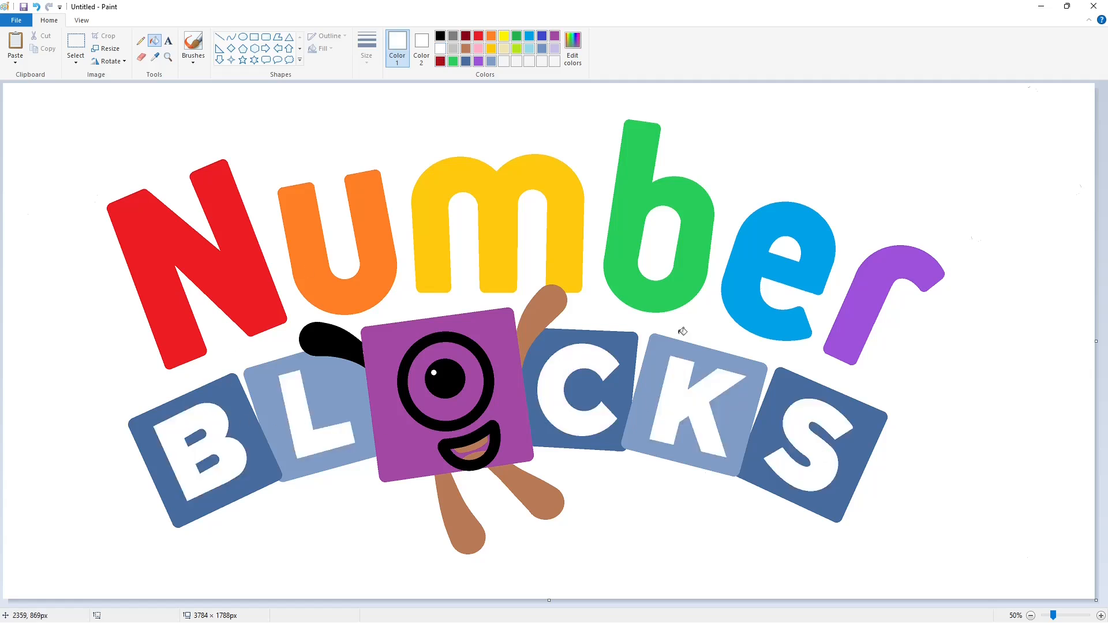
Darken the custom dark blue-gray in two passes and recolor the blocks behind B, C and S with it
{"action": "left_click", "coordinate": [154, 57]}
{"action": "left_click", "coordinate": [225, 390]}
{"action": "left_click", "coordinate": [572, 55]}
{"action": "left_click", "coordinate": [447, 394]}
{"action": "left_click", "coordinate": [573, 54]}
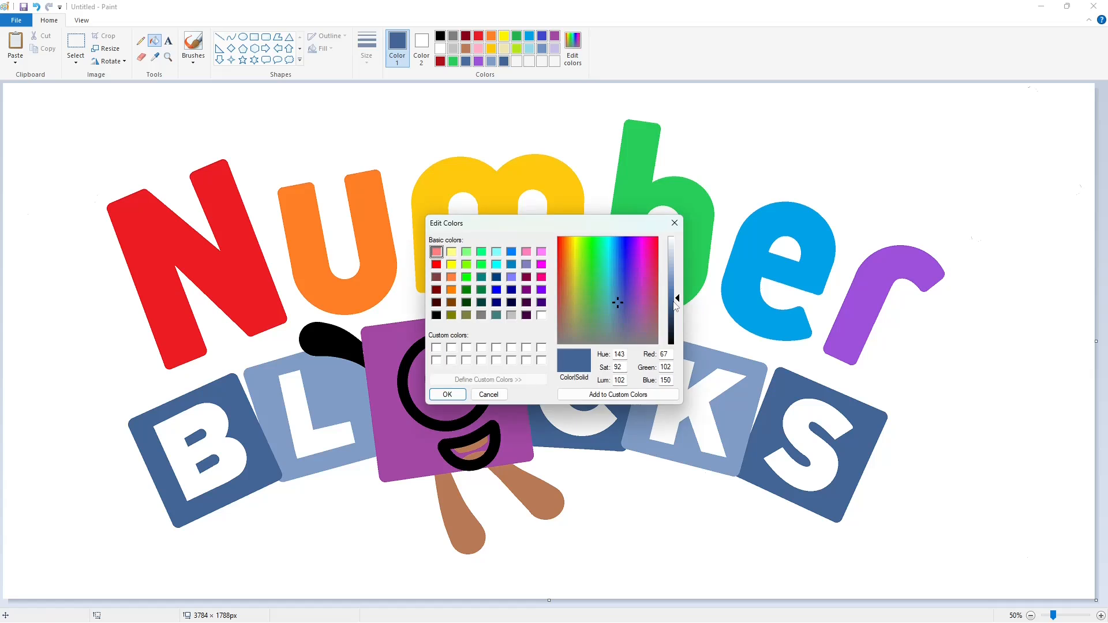
{"action": "left_click", "coordinate": [449, 394]}
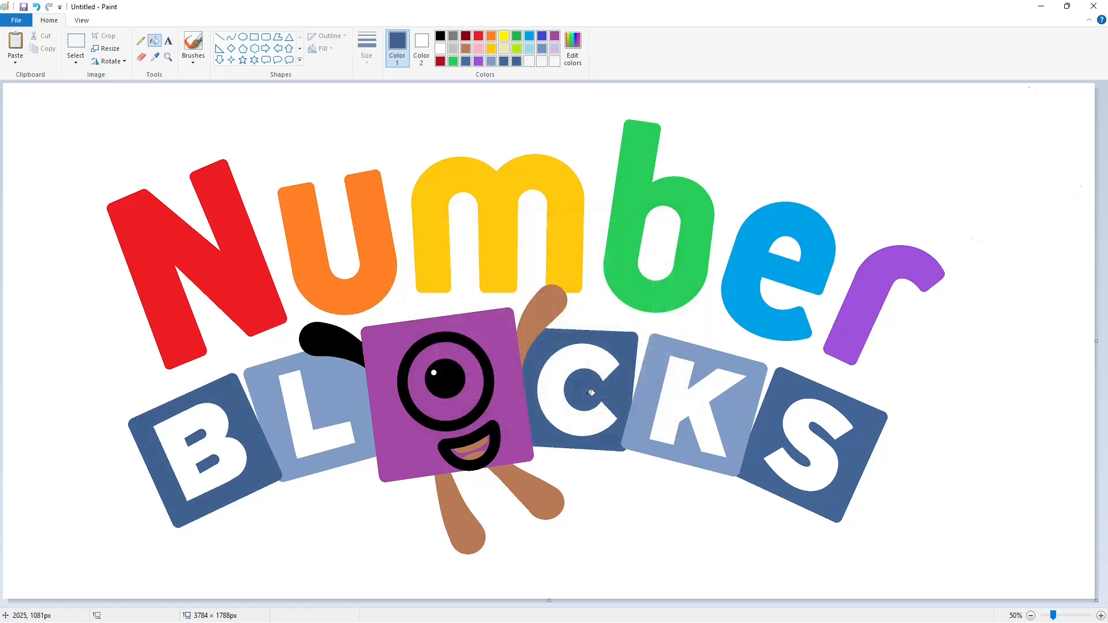
Create a slightly darker shade of the light blue-gray and recolor the blocks behind L and K with it
{"action": "left_click", "coordinate": [155, 57]}
{"action": "left_click", "coordinate": [324, 379]}
{"action": "left_click", "coordinate": [572, 55]}
{"action": "left_click", "coordinate": [462, 394]}
Fill the O character's square body red and its arms, legs, mouth outline and eye ring with the custom dark red
{"action": "left_click", "coordinate": [478, 36]}
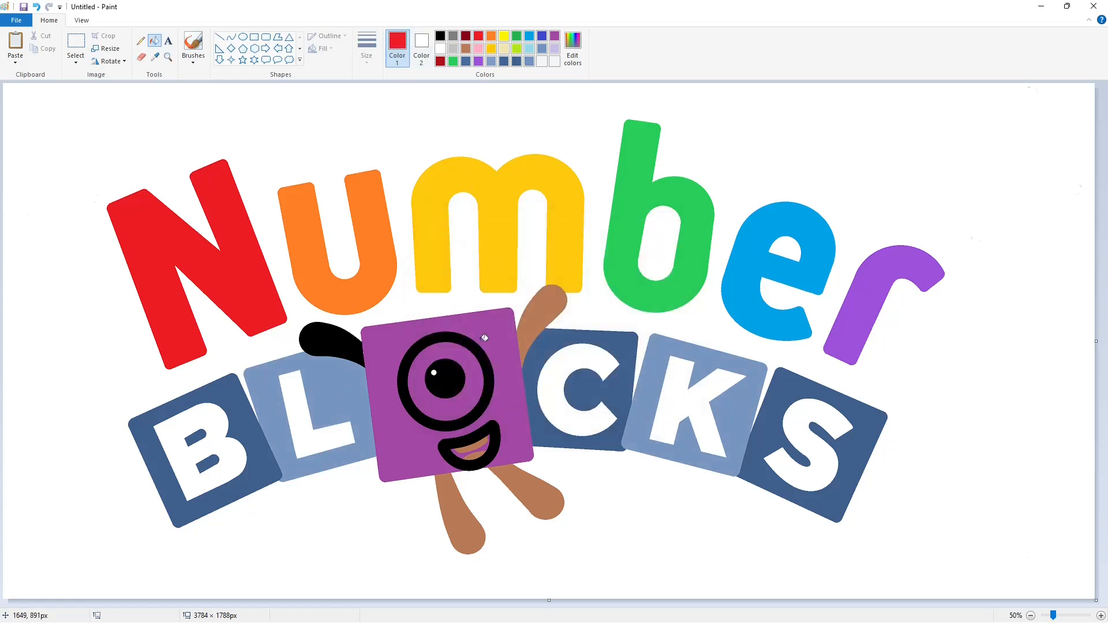
{"action": "left_click", "coordinate": [497, 336]}
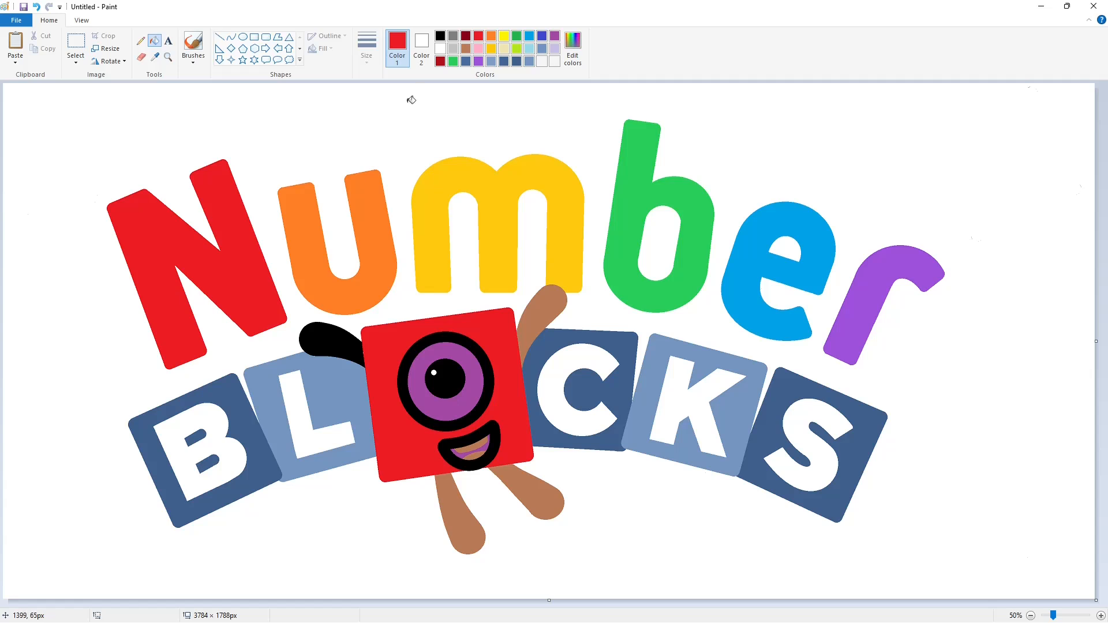
{"action": "left_click", "coordinate": [439, 61]}
{"action": "left_click", "coordinate": [338, 339]}
{"action": "left_click", "coordinate": [534, 314]}
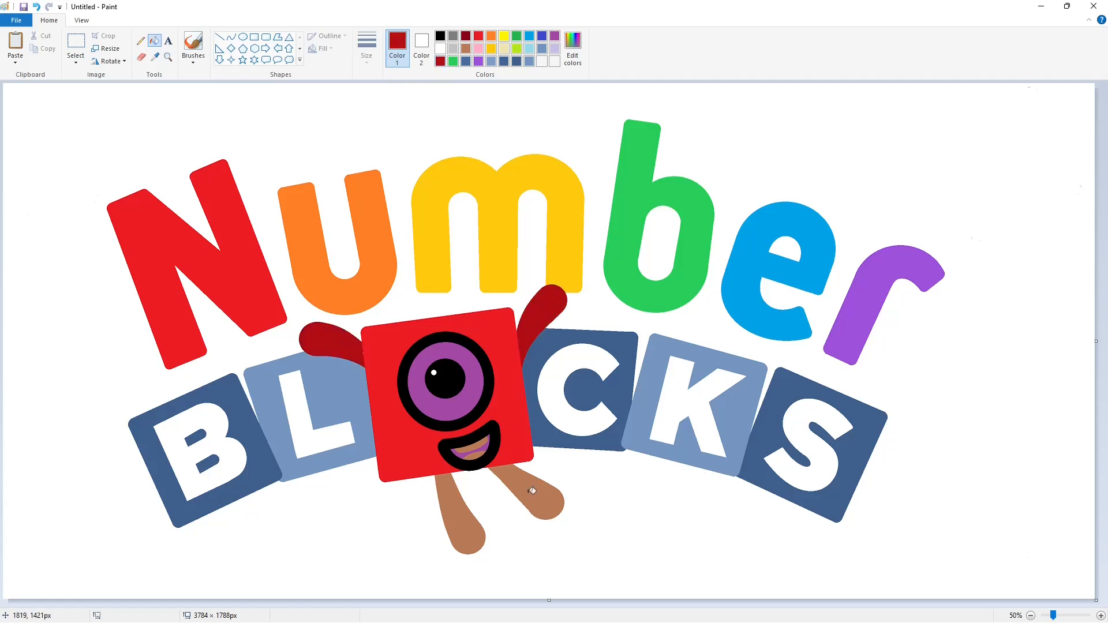
{"action": "left_click", "coordinate": [531, 490]}
{"action": "left_click", "coordinate": [465, 492]}
{"action": "left_click", "coordinate": [495, 434]}
{"action": "left_click", "coordinate": [490, 387]}
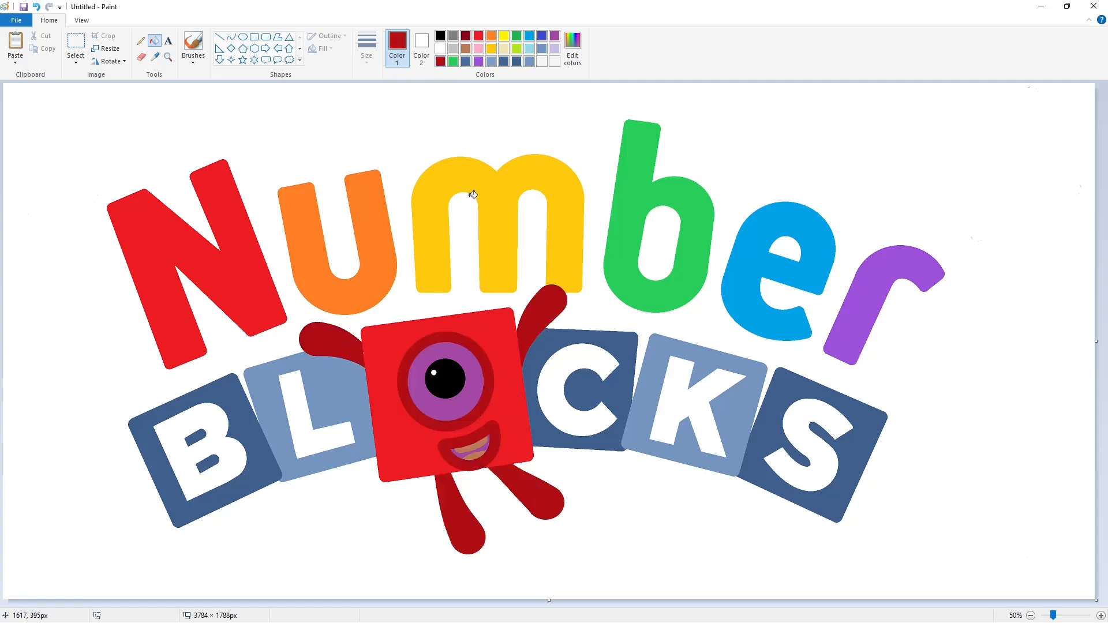
Fill the inside of the character's mouth black, and its upper and lower mouth strips and the eyeball white
{"action": "left_click", "coordinate": [440, 36]}
{"action": "left_click", "coordinate": [484, 447]}
{"action": "left_click", "coordinate": [440, 49]}
{"action": "left_click", "coordinate": [480, 441]}
{"action": "left_click", "coordinate": [480, 453]}
{"action": "left_click", "coordinate": [480, 381]}
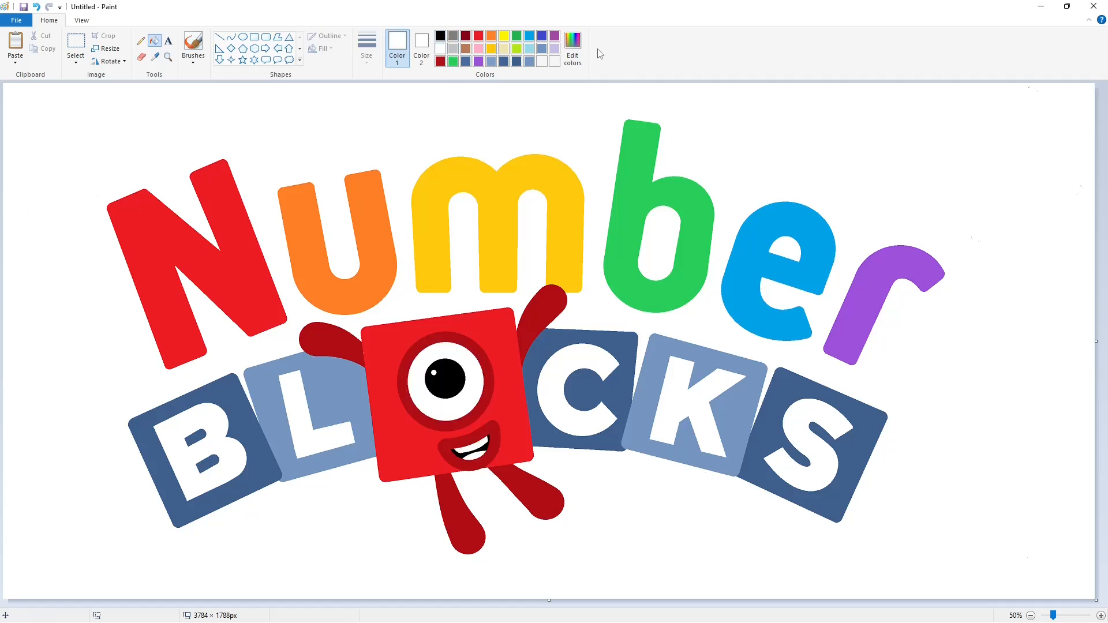